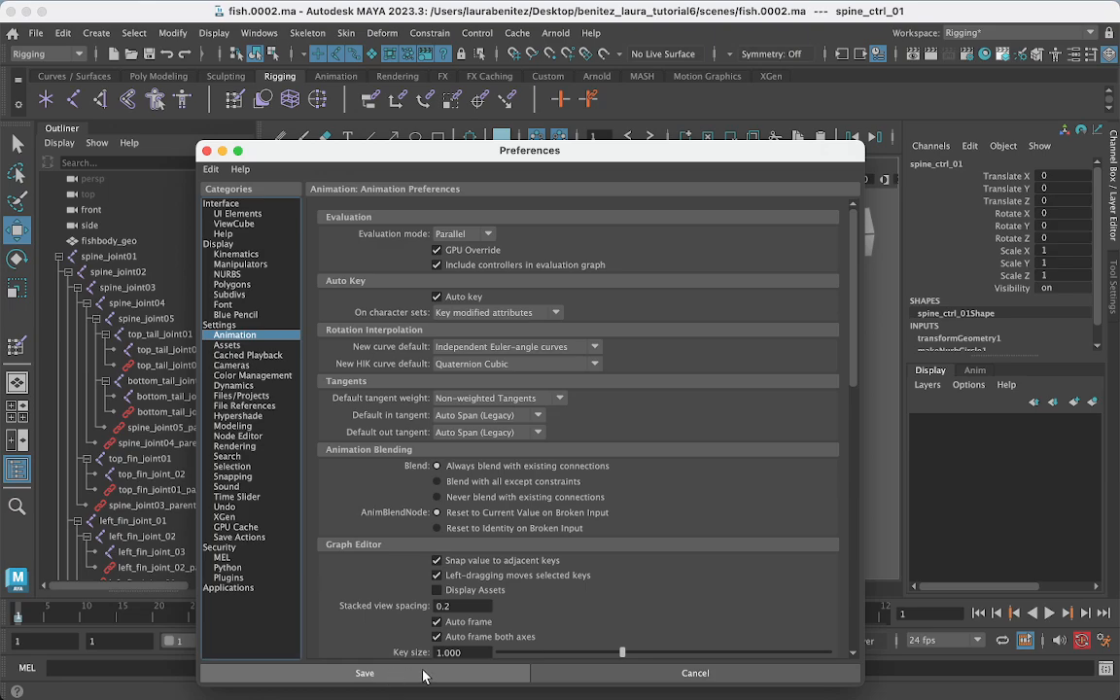
# Close the animation preferences and turn on the resolution gate in the perspective view
pyautogui.click(572, 677)
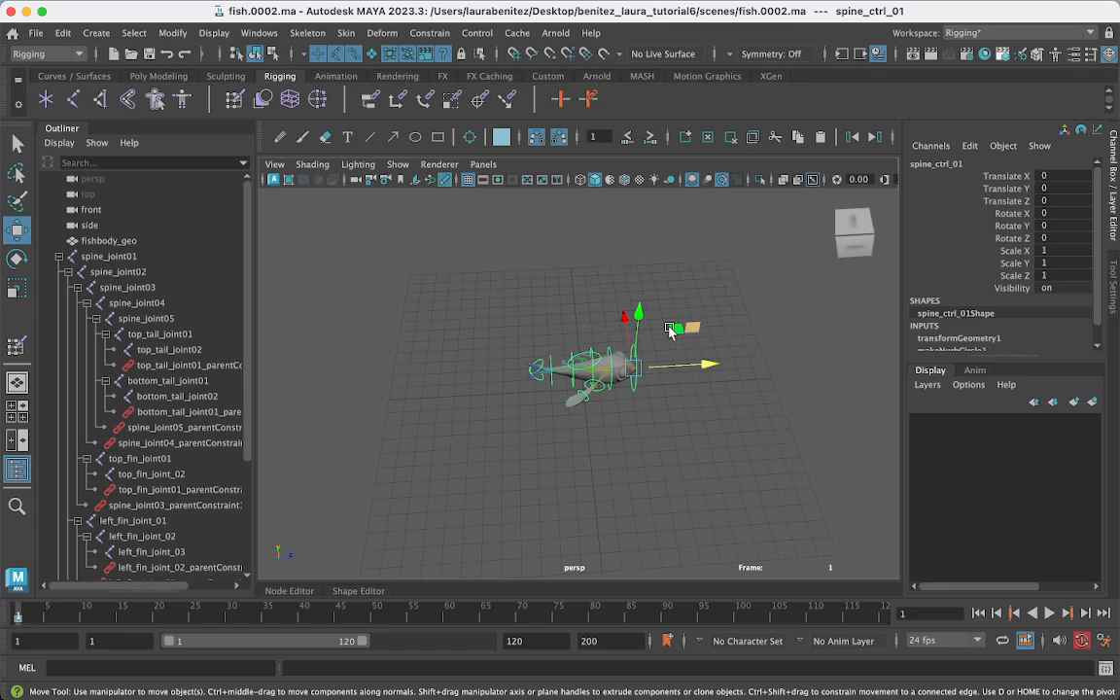
pyautogui.scroll(5, 586, 476)
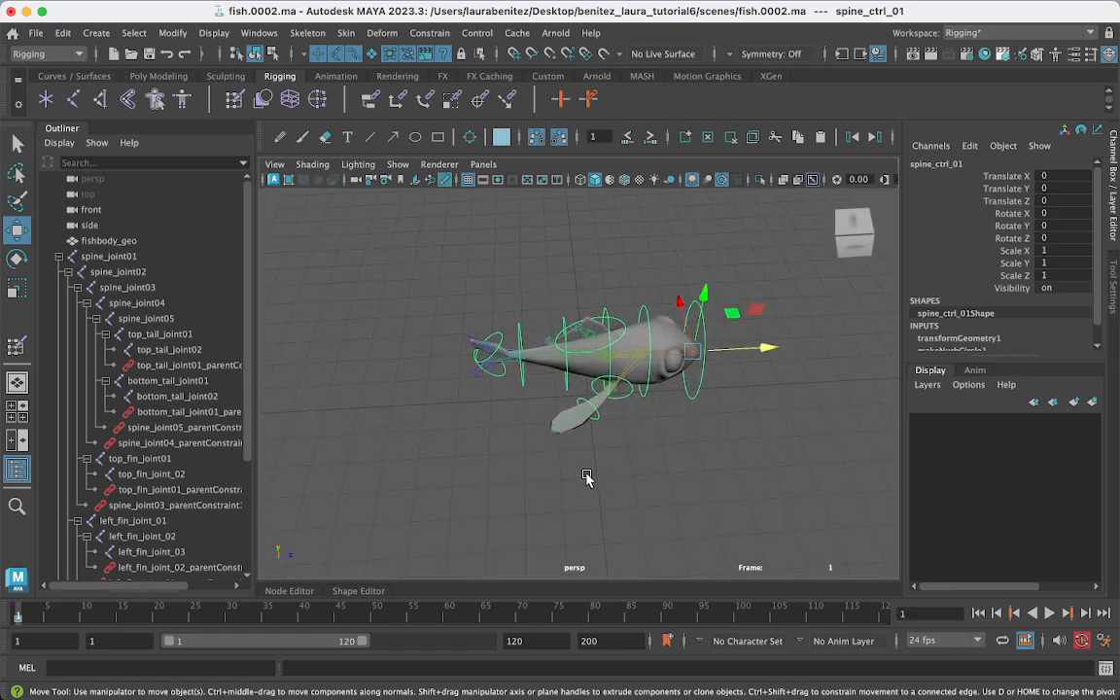
pyautogui.click(505, 183)
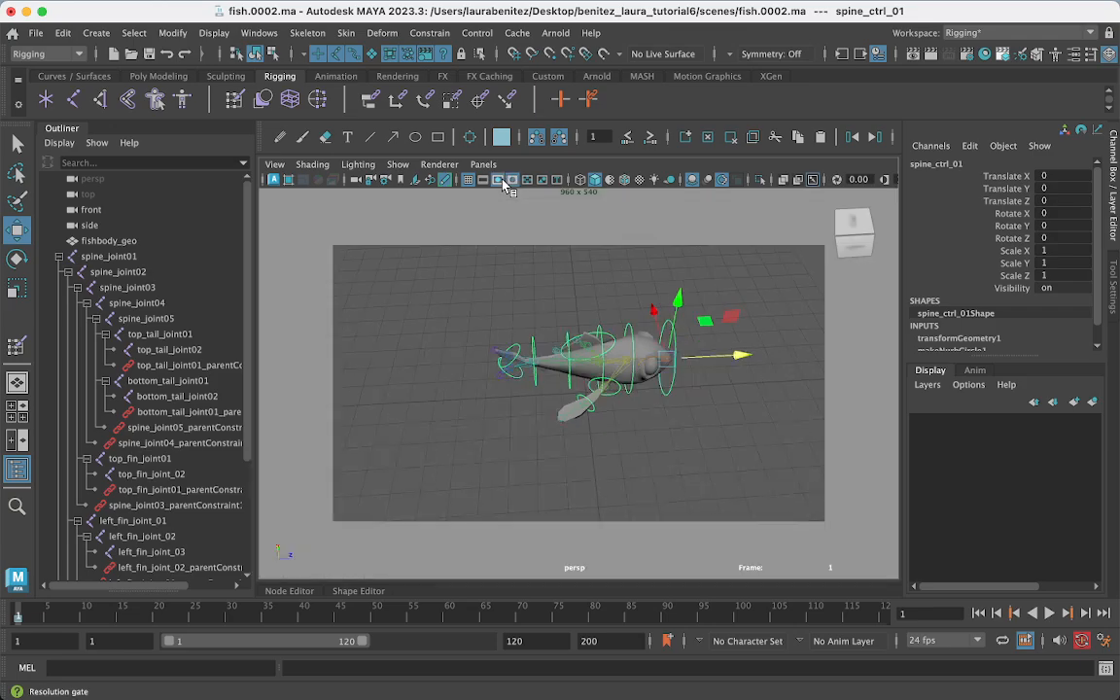
# Move the head control spine_ctrl_01 backward along Z to about -2.256, shifting the whole fish
pyautogui.click(556, 377)
pyautogui.keyDown('alt'); pyautogui.moveTo(562, 433); pyautogui.dragTo(572, 398); pyautogui.keyUp('alt')
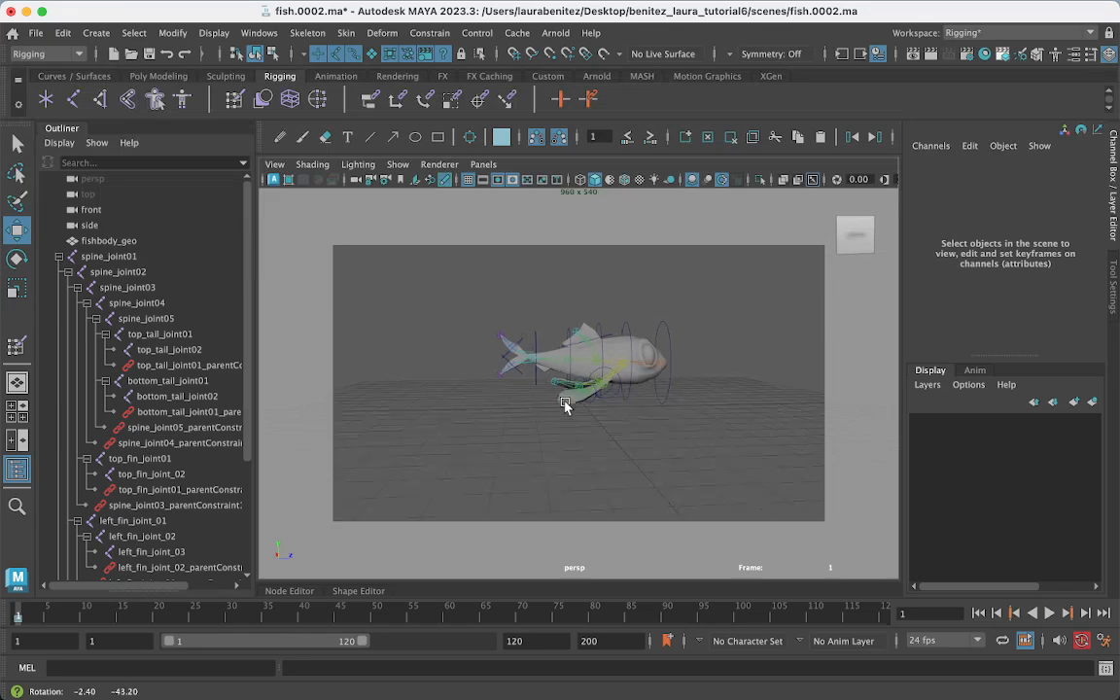
pyautogui.click(661, 347)
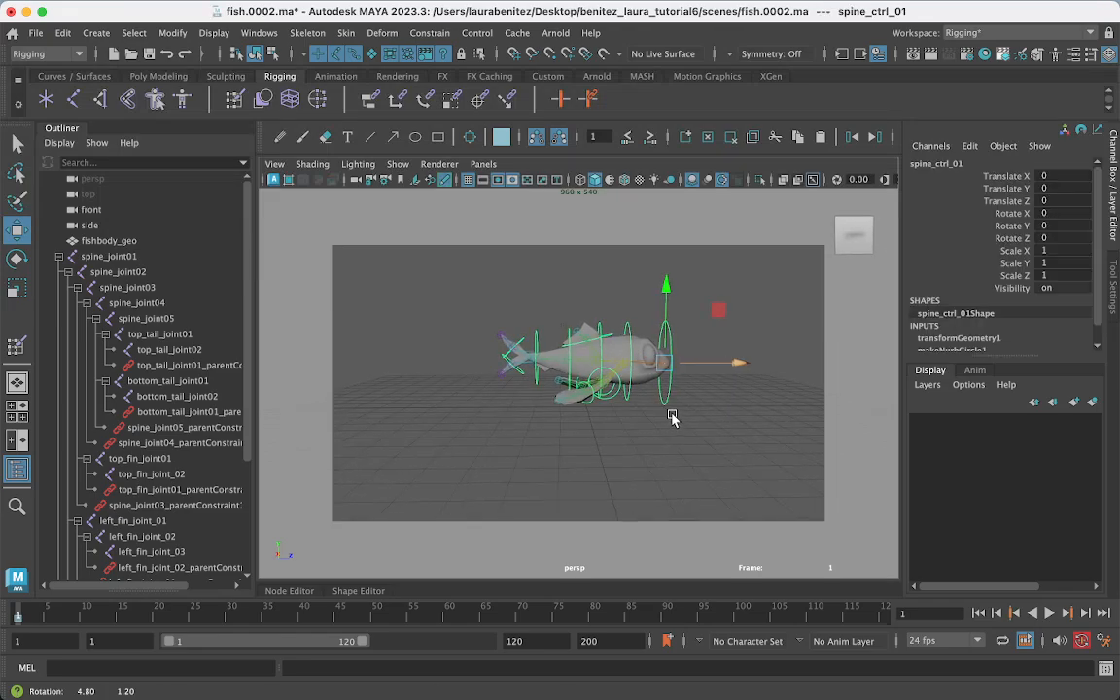
pyautogui.moveTo(738, 364); pyautogui.dragTo(682, 375)
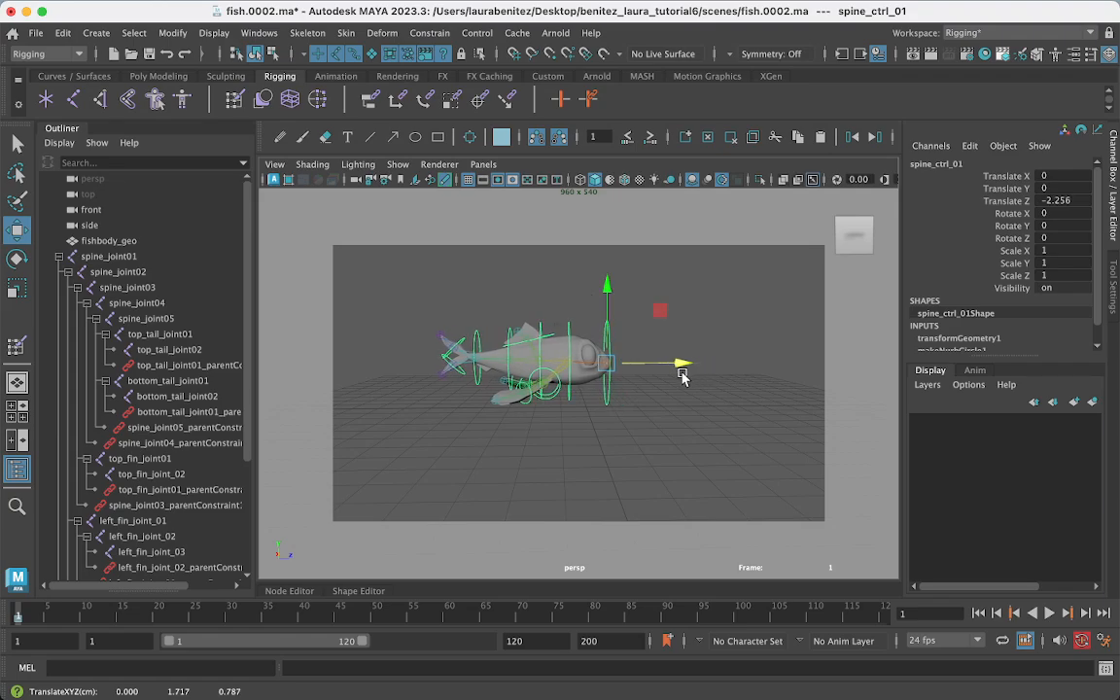
# Set spine_ctrl_02's Rotate Y to 7 and key the pose at frame 1
pyautogui.keyDown('alt'); pyautogui.moveTo(620, 414); pyautogui.dragTo(611, 470); pyautogui.keyUp('alt')
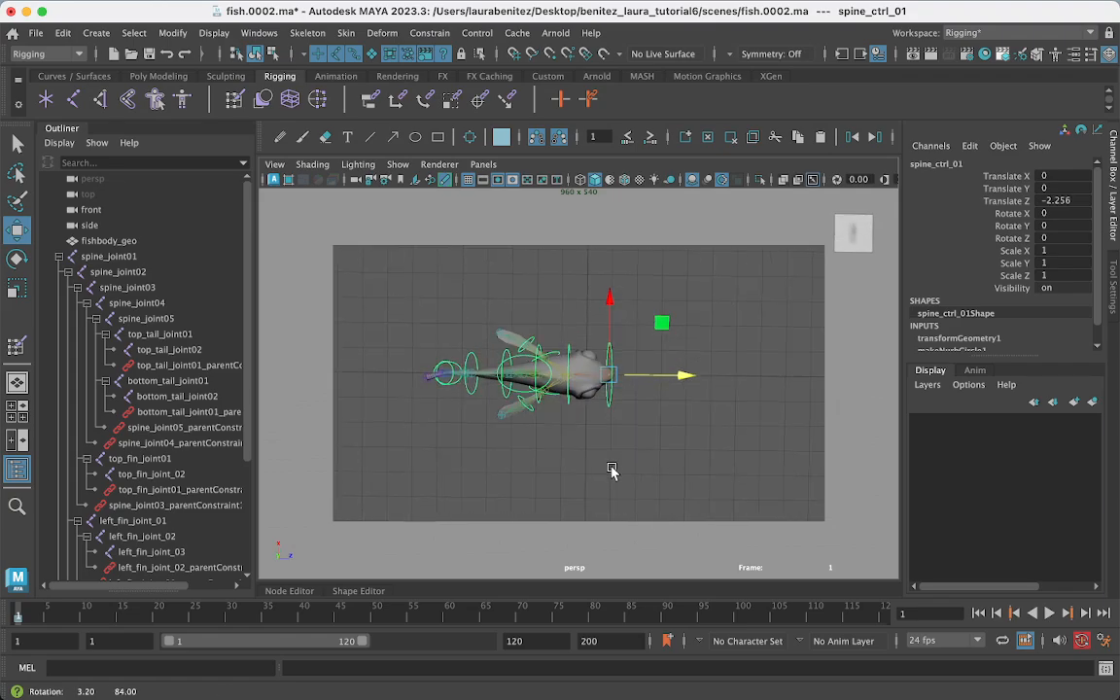
pyautogui.click(569, 394)
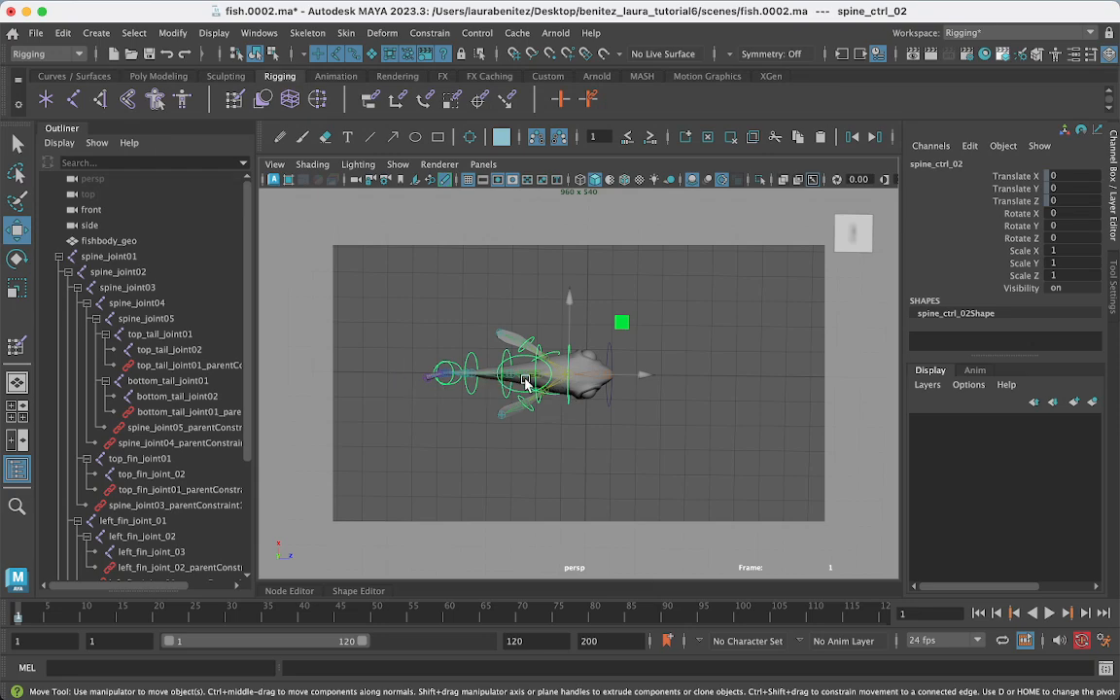
pyautogui.click(610, 396)
pyautogui.click(607, 393)
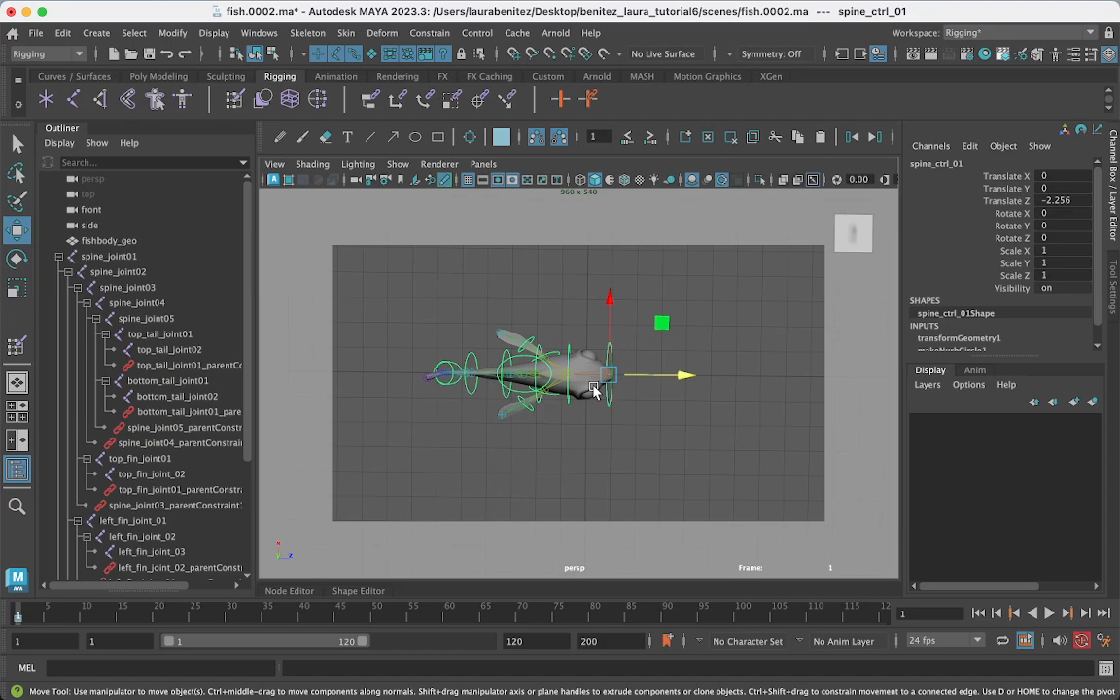
pyautogui.press('q')
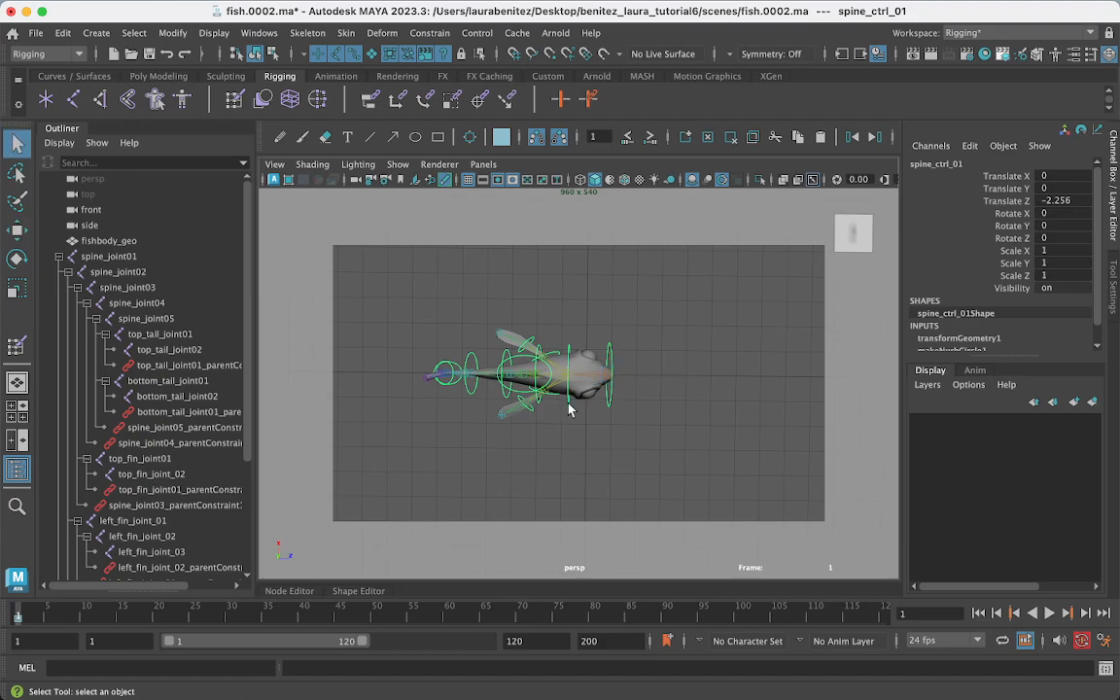
pyautogui.click(569, 409)
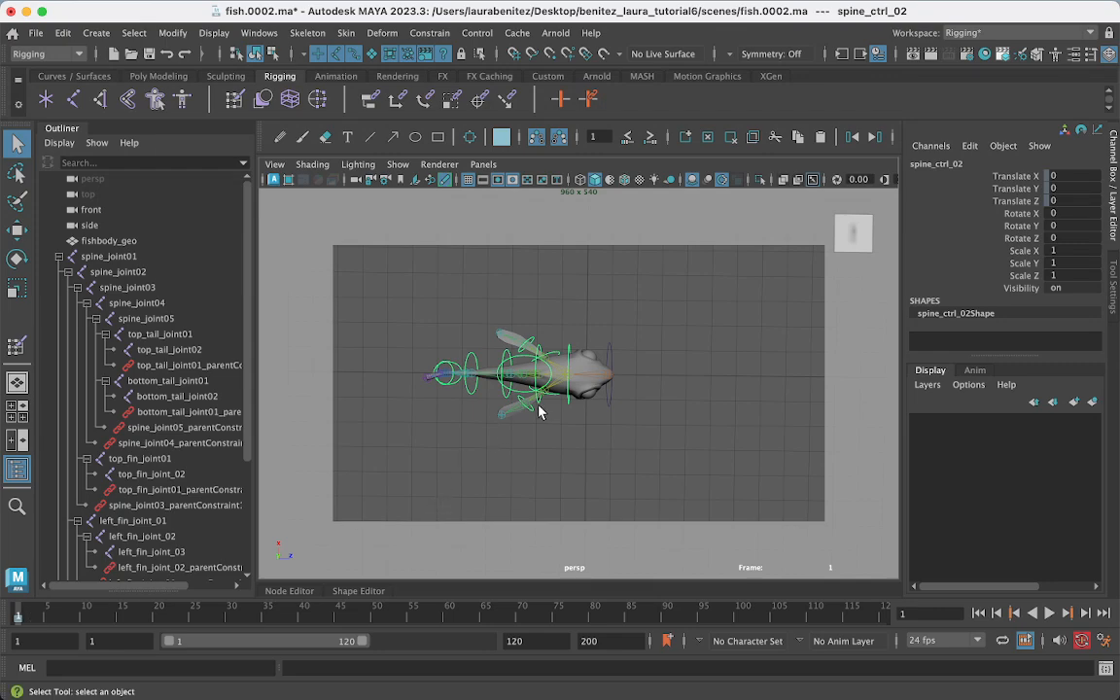
pyautogui.press('e')
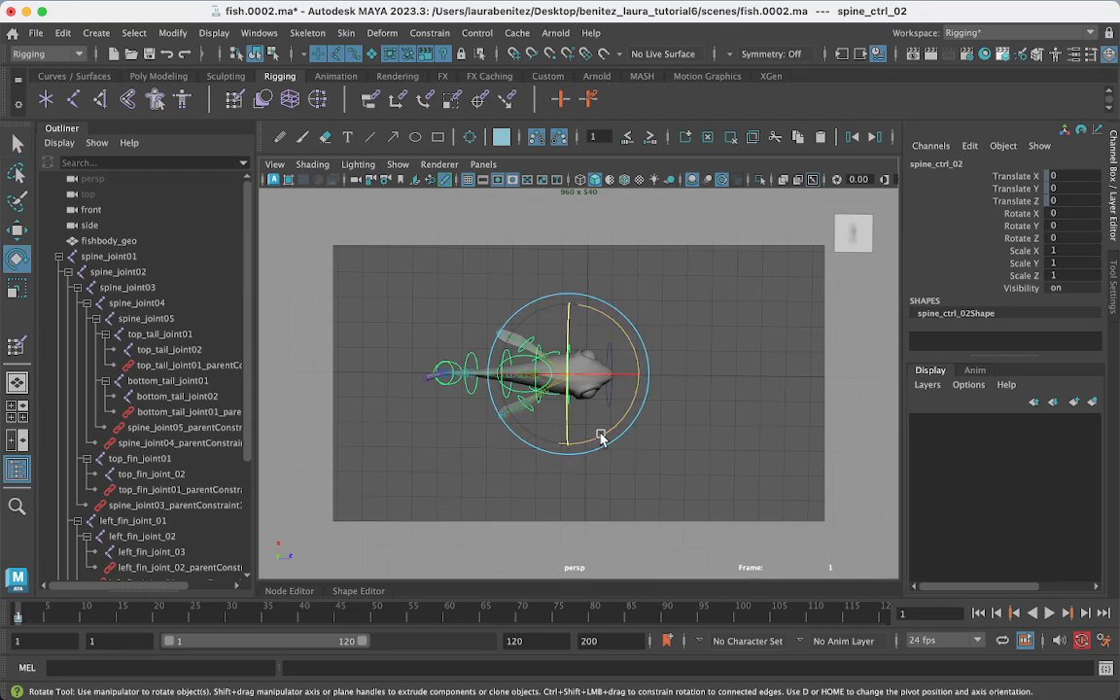
pyautogui.moveTo(600, 438); pyautogui.dragTo(607, 430)
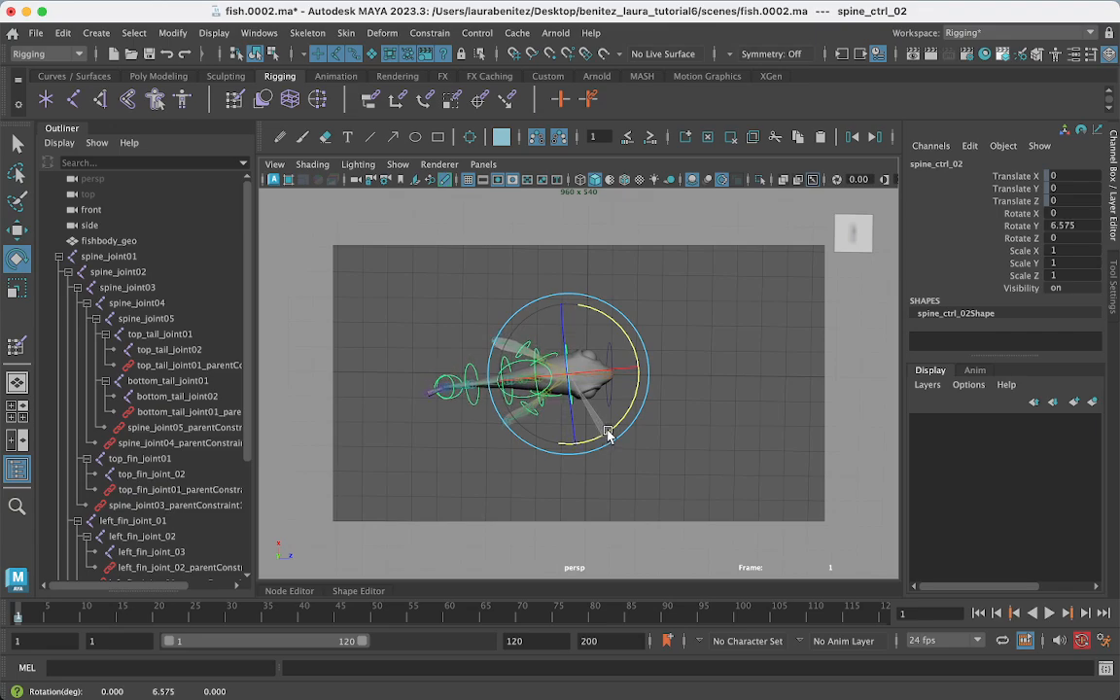
pyautogui.doubleClick(1057, 226)
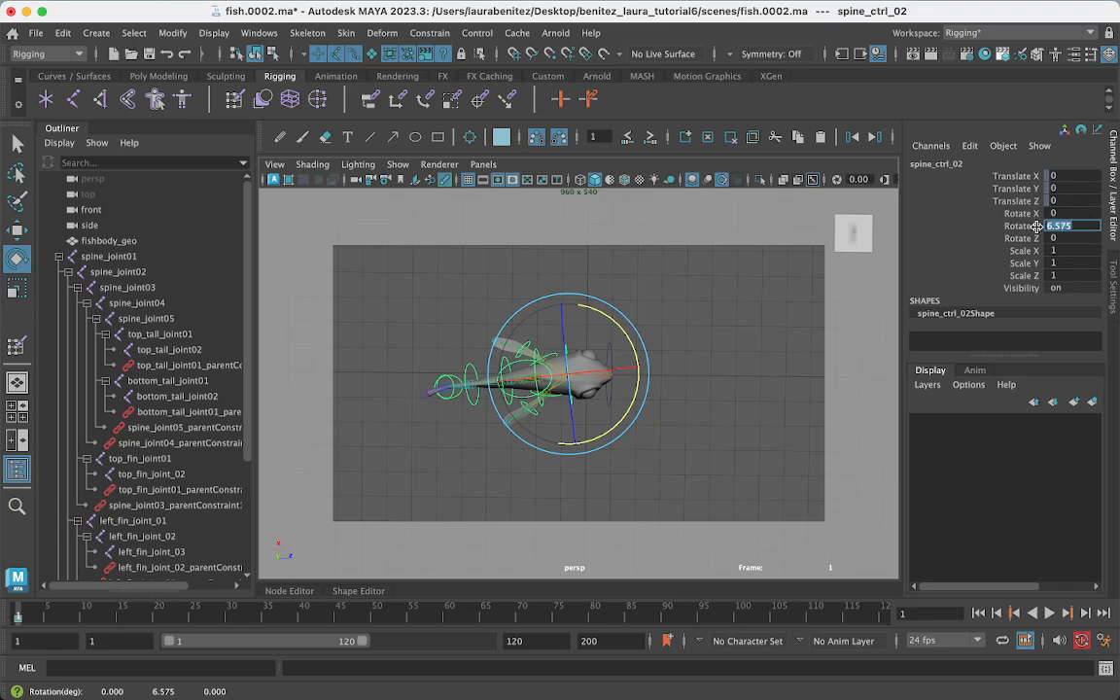
pyautogui.write('7')
pyautogui.press('Return')
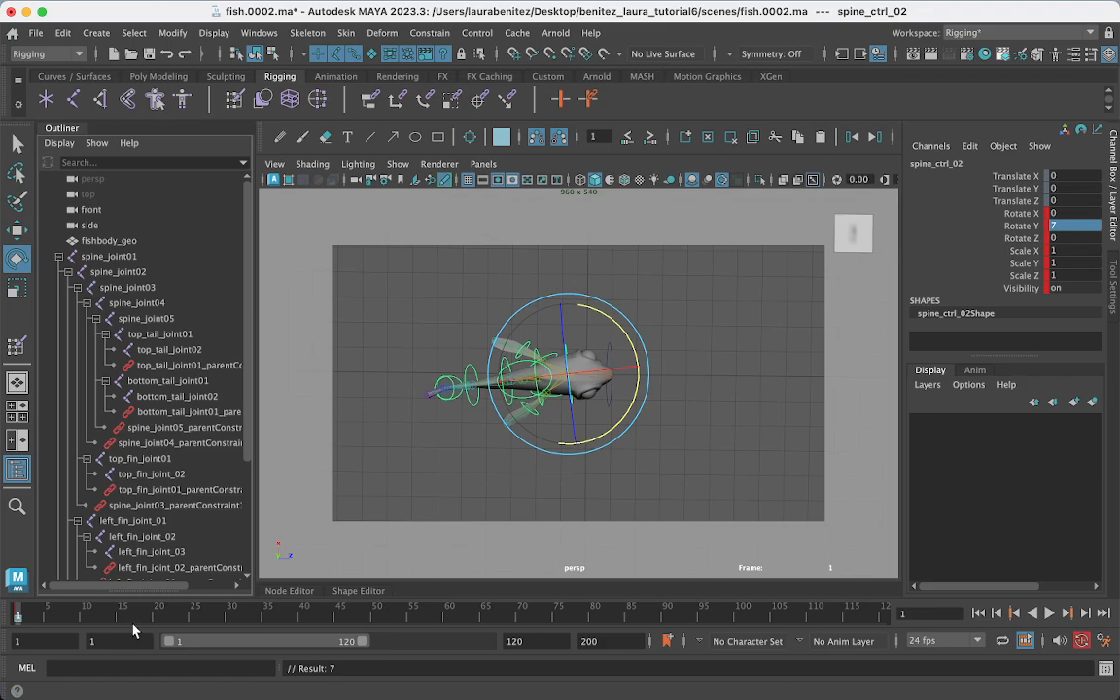
# Key spine_ctrl_02 at frame 20 with Rotate Y set to -7
pyautogui.click(160, 616)
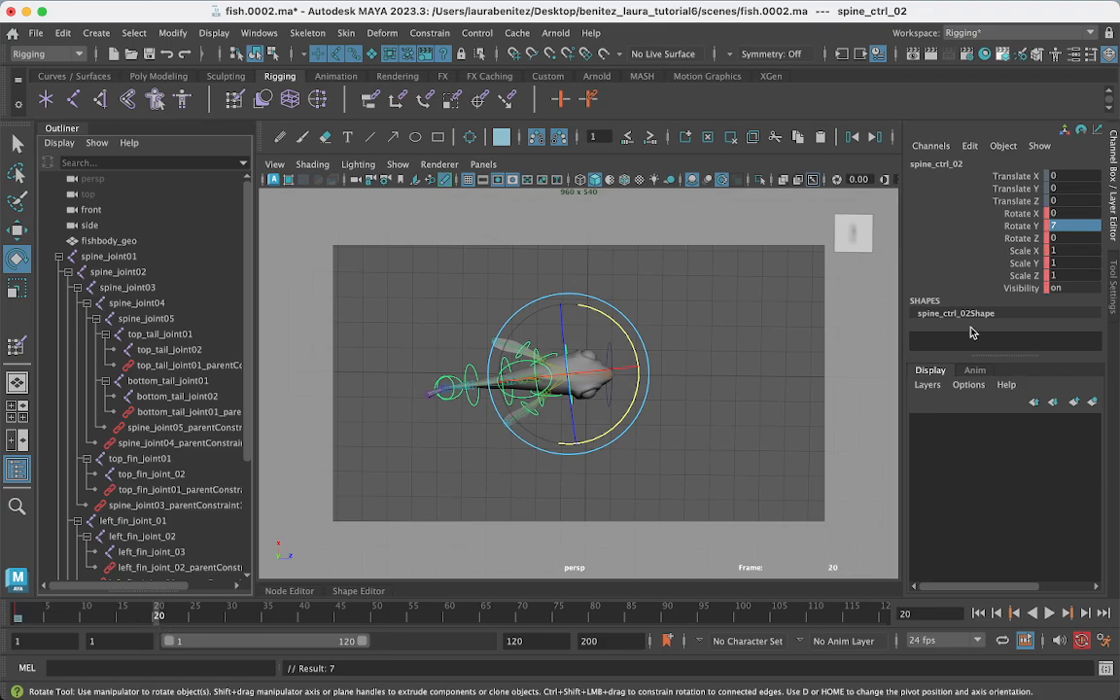
pyautogui.click(1081, 225)
pyautogui.write('-7')
pyautogui.press('Return')
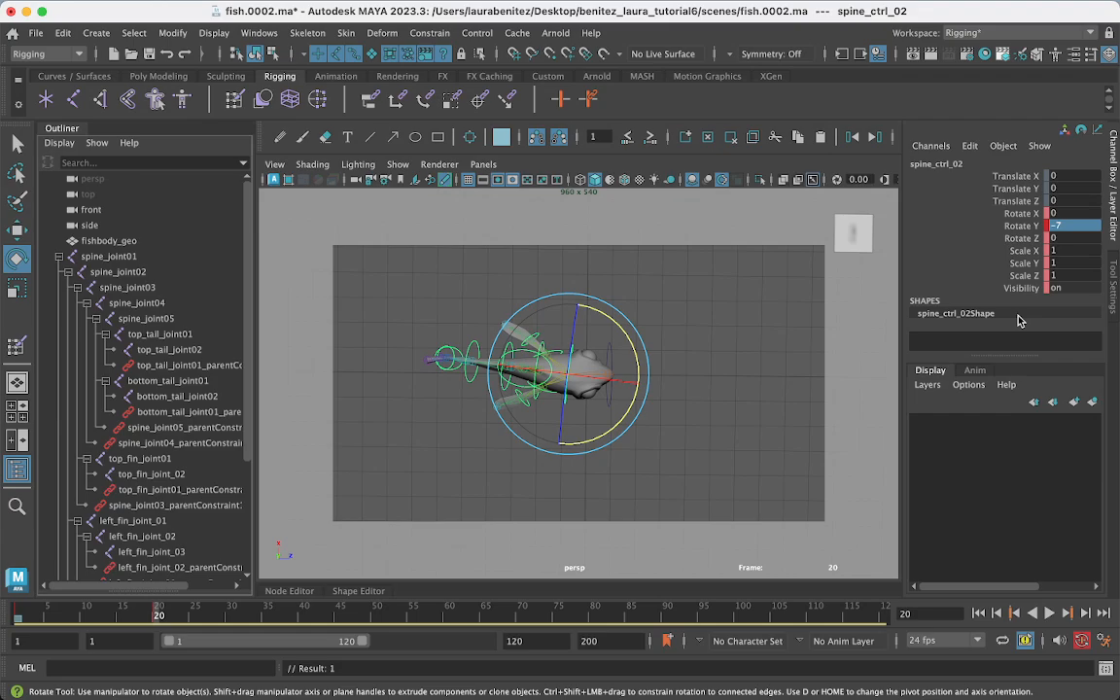
pyautogui.press('s')
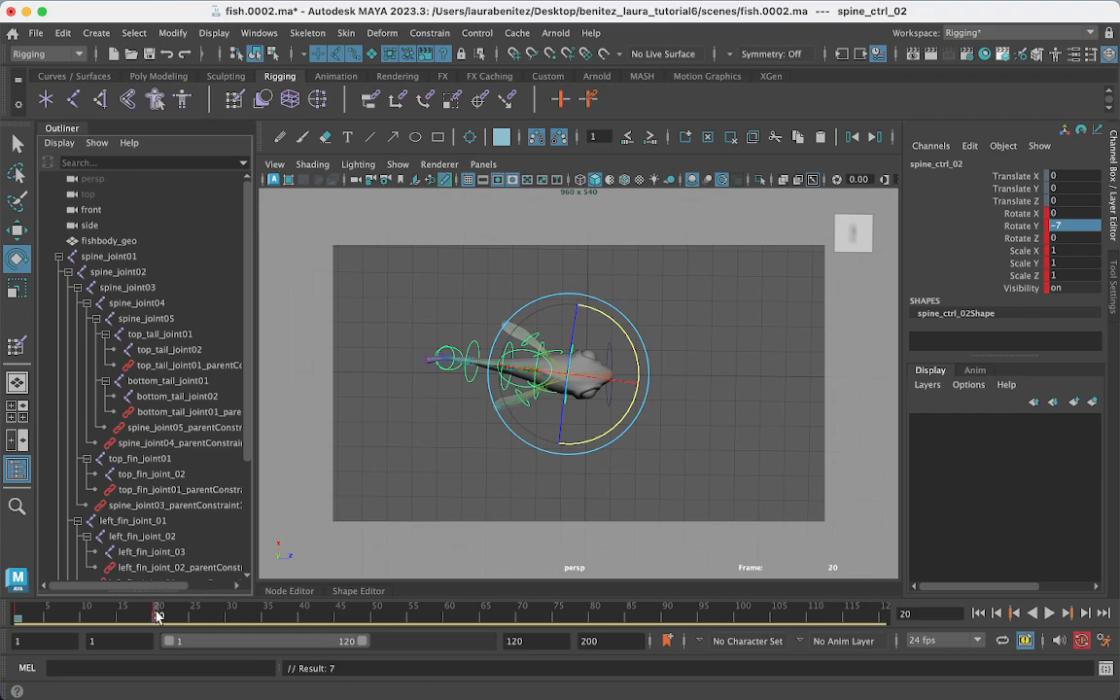
# Key spine_ctrl_02 at frame 40 with Rotate Y set to 7
pyautogui.moveTo(159, 614)
pyautogui.mouseDown()
pyautogui.moveTo(293, 620)
pyautogui.moveTo(324, 634)
pyautogui.moveTo(303, 634)
pyautogui.mouseUp()
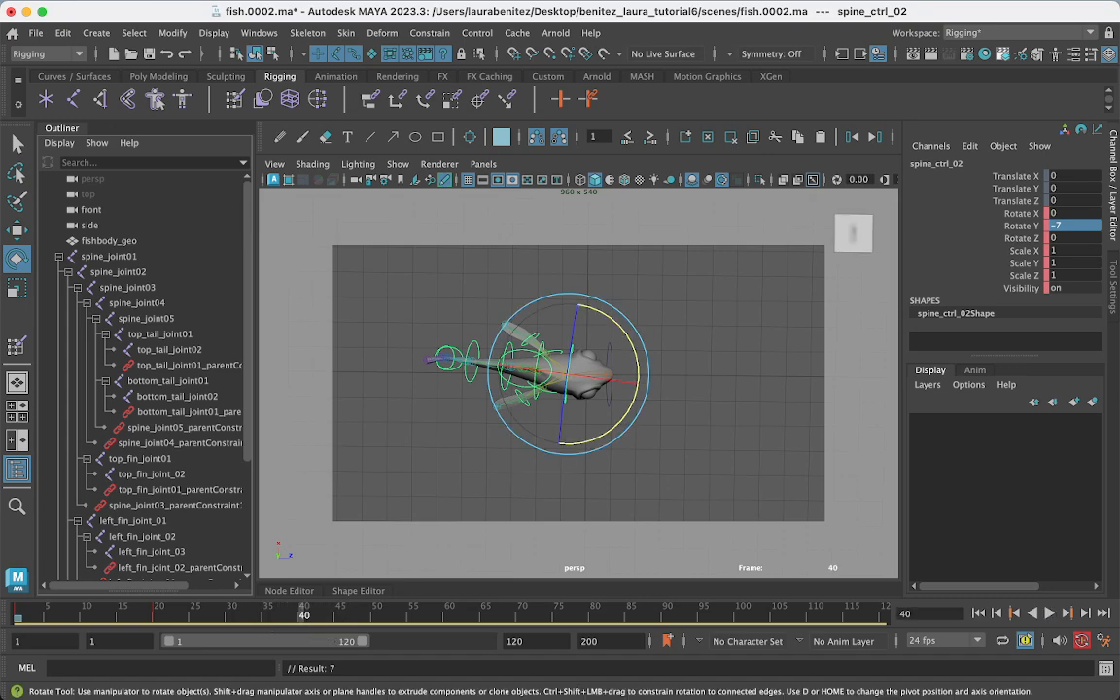
pyautogui.click(1058, 226)
pyautogui.press('Return')
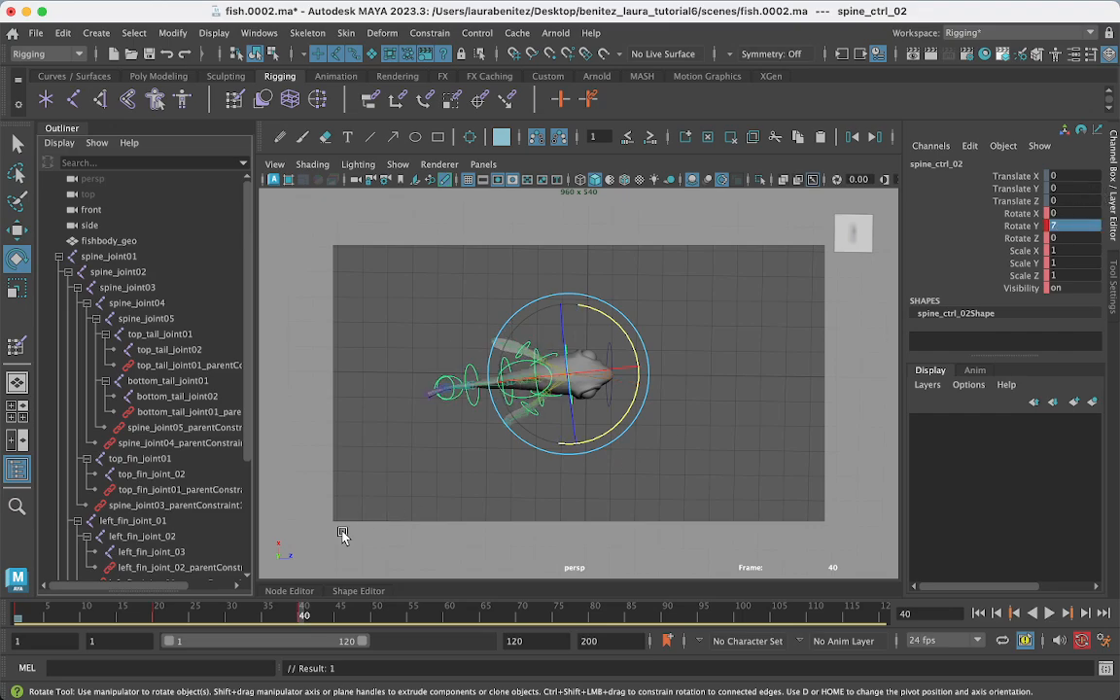
pyautogui.hotkey('alt', 'v')
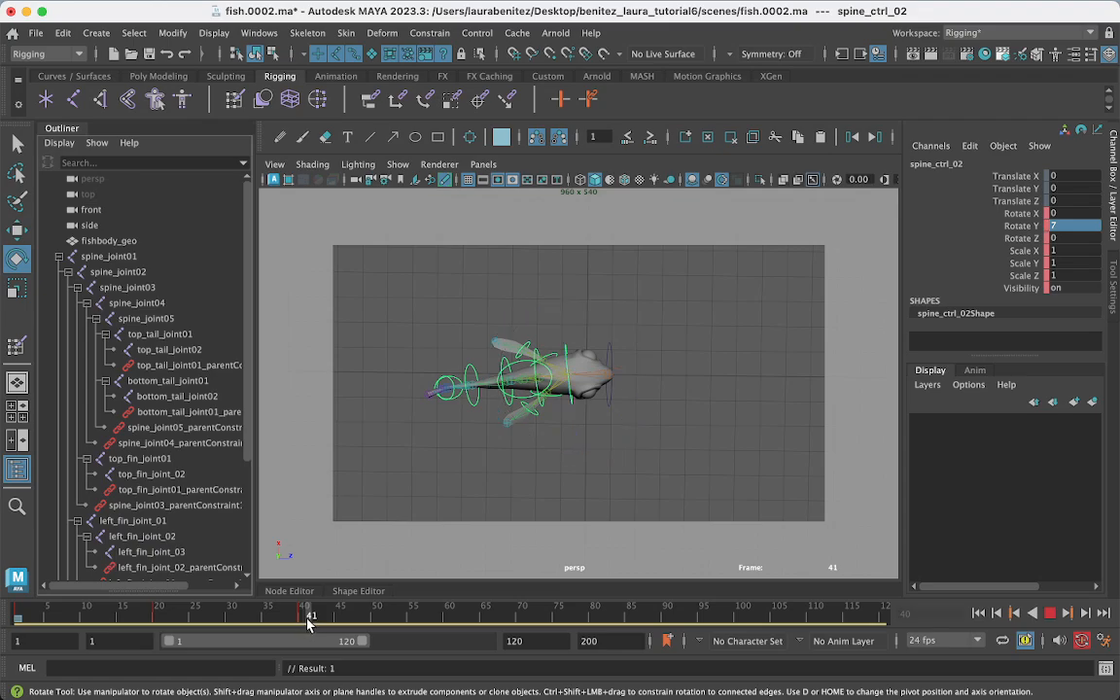
# Key spine_ctrl_02 at frame 60 with Rotate Y set to -7
pyautogui.click(448, 624)
pyautogui.click(1067, 225)
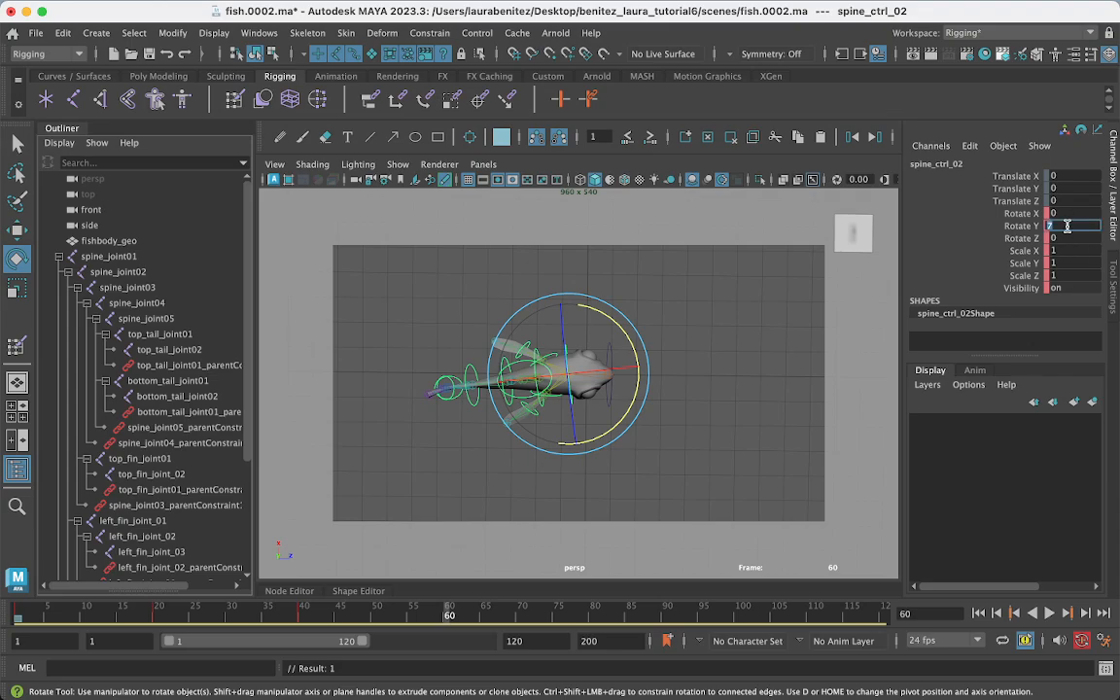
pyautogui.write('-7')
pyautogui.press('Return')
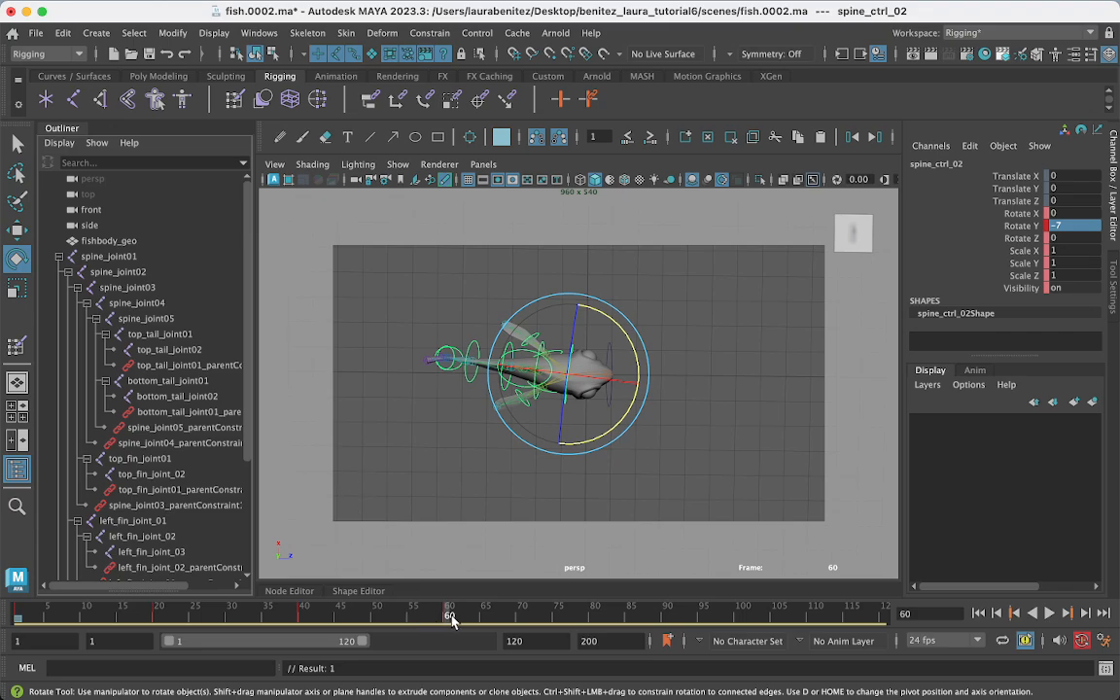
pyautogui.hotkey('alt', 'v')
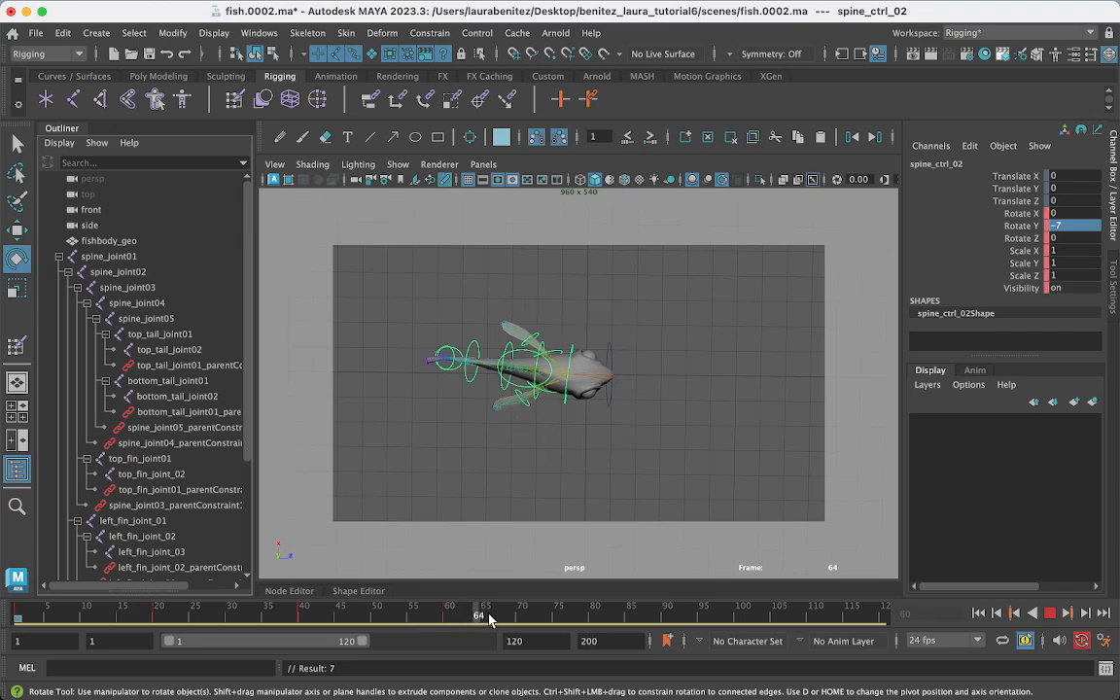
# Key spine_ctrl_02 at frame 80 with Rotate Y set to 7
pyautogui.moveTo(604, 624); pyautogui.dragTo(592, 622)
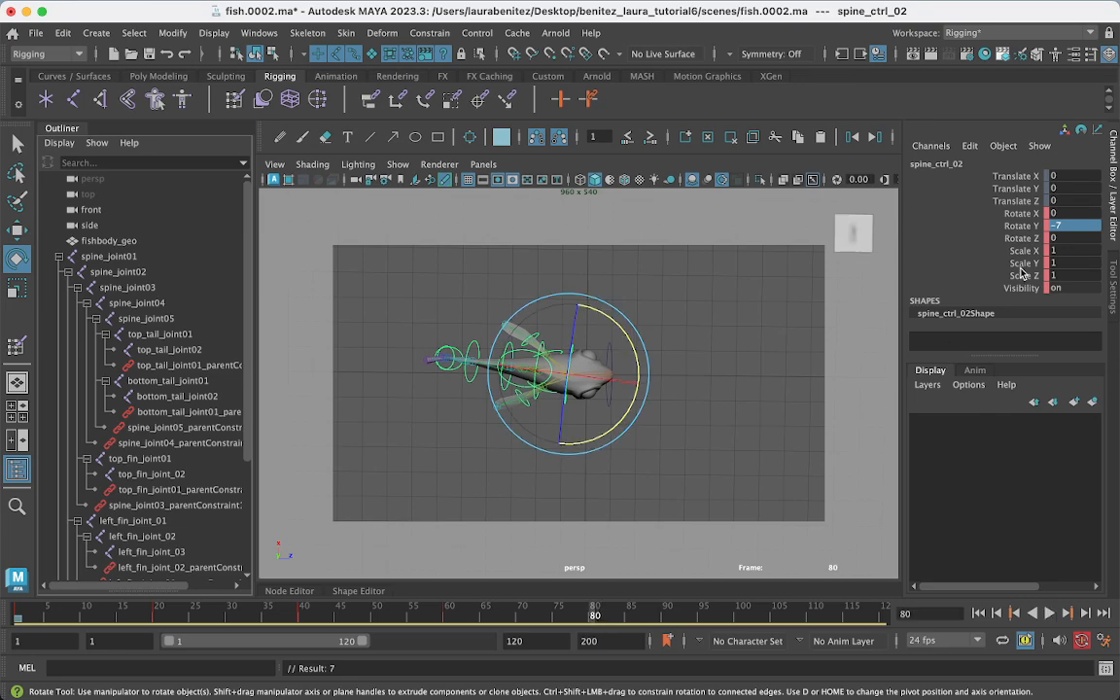
pyautogui.doubleClick(1061, 227)
pyautogui.press('Return')
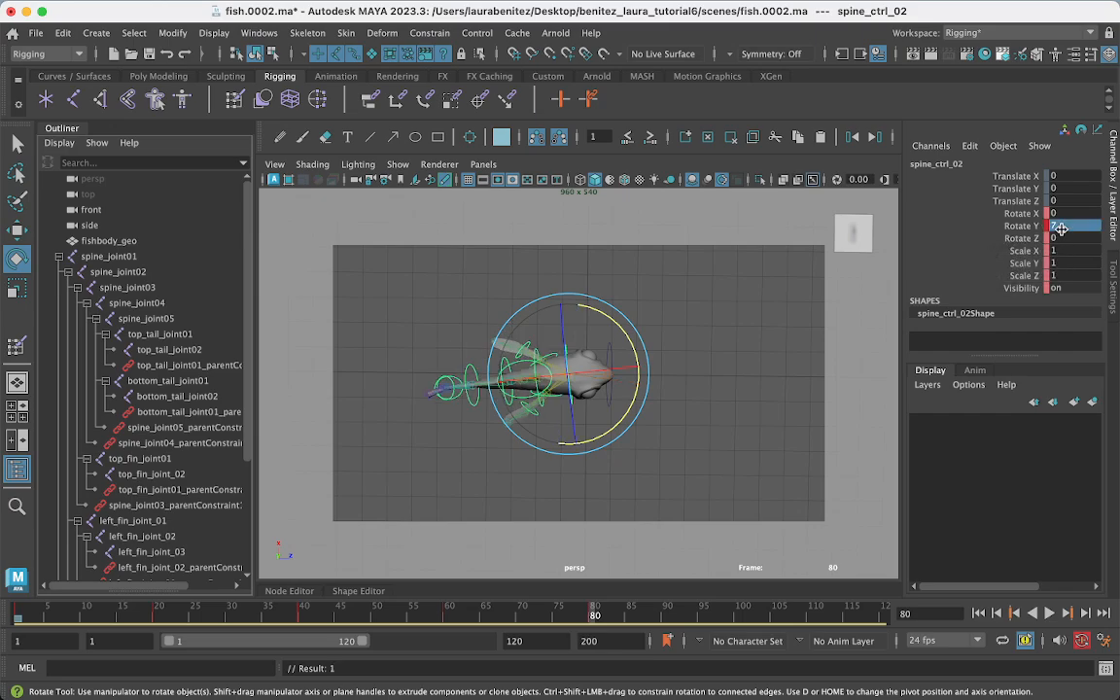
pyautogui.press('s')
# Key spine_ctrl_02 at frame 100 with Rotate Y set to -7
pyautogui.moveTo(592, 616); pyautogui.dragTo(735, 622)
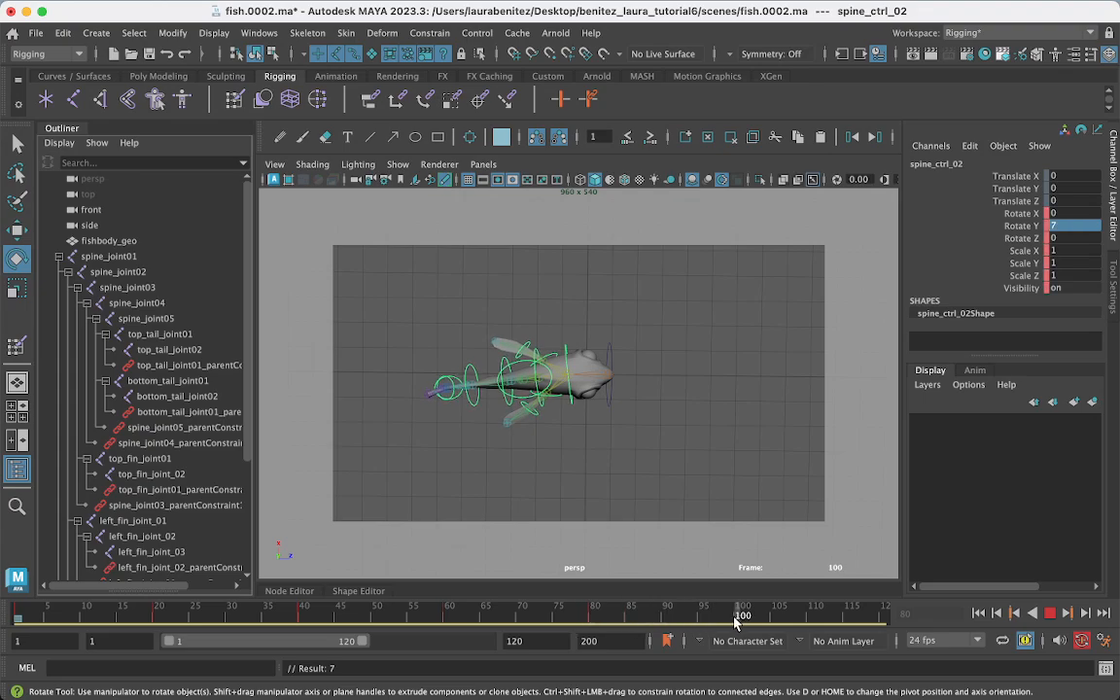
pyautogui.doubleClick(1065, 226)
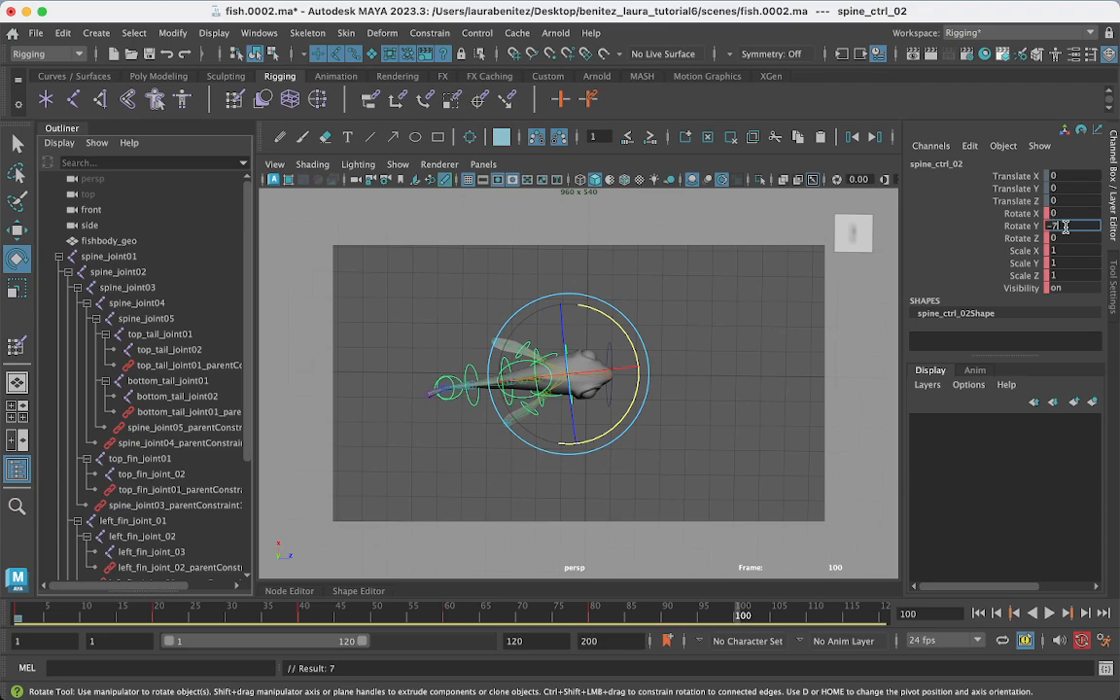
pyautogui.write('-7')
pyautogui.press('Return')
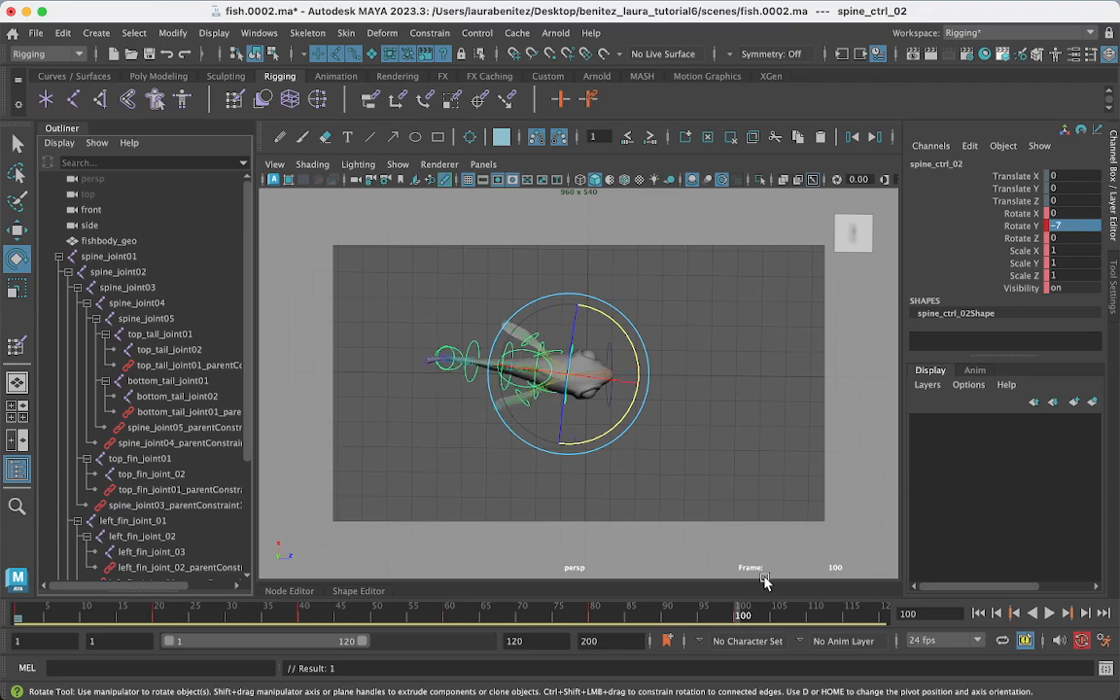
# Switch to the Animation workspace and display spine_ctrl_02's Rotate Y curve in the Graph Editor
pyautogui.press('q')
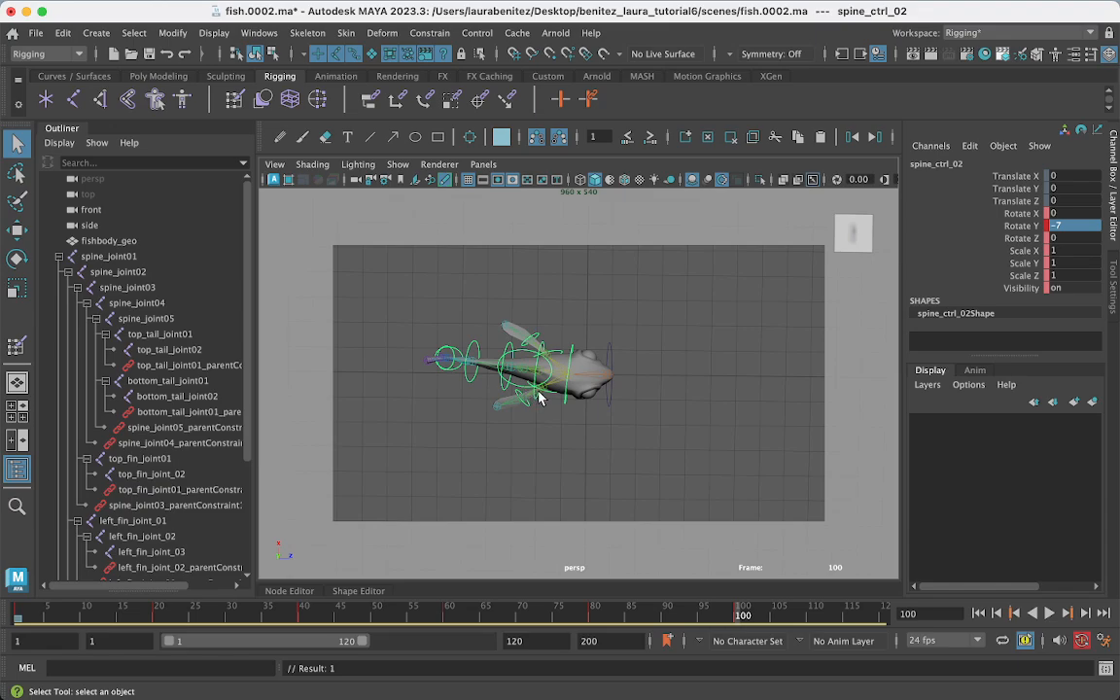
pyautogui.click(535, 382)
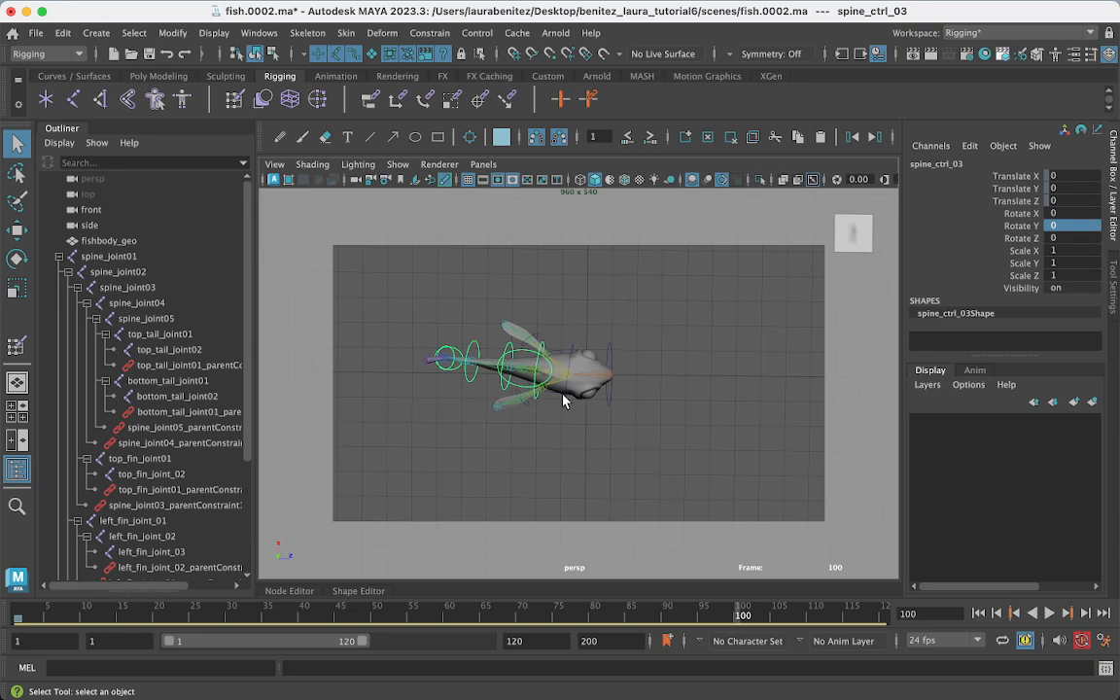
pyautogui.click(962, 33)
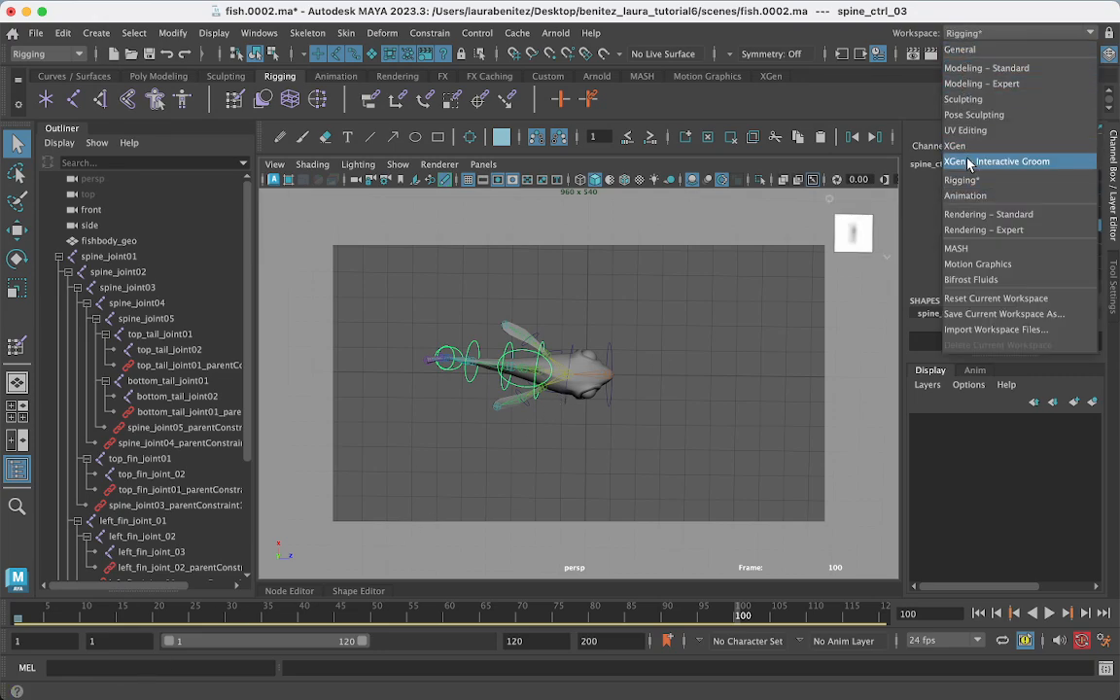
pyautogui.click(965, 196)
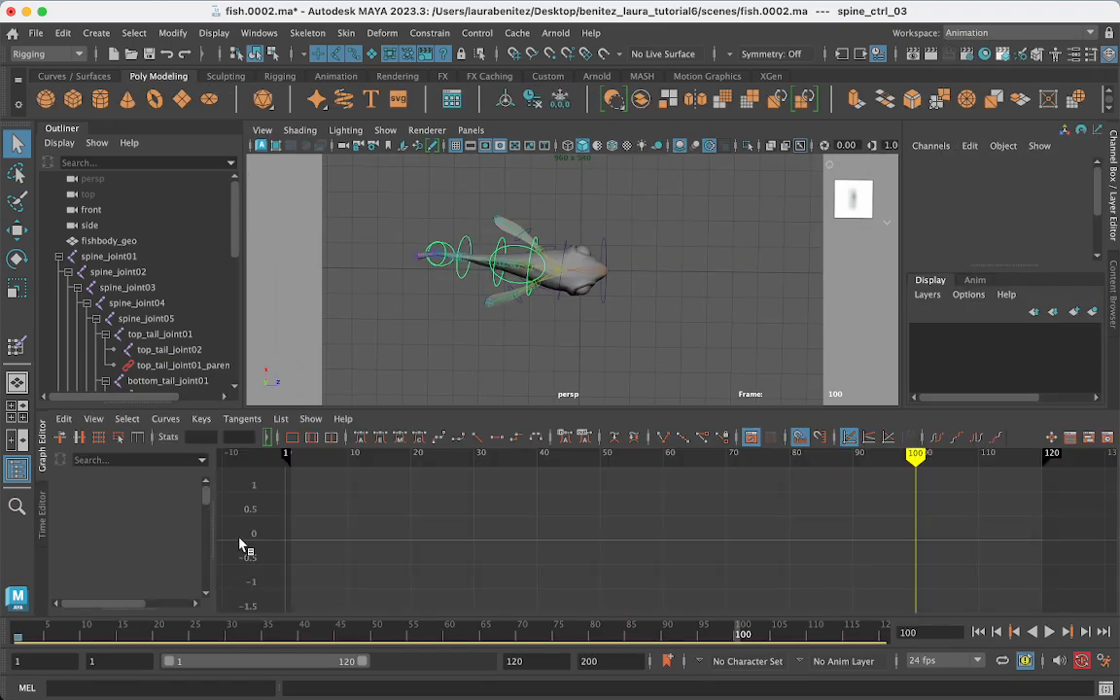
pyautogui.click(561, 297)
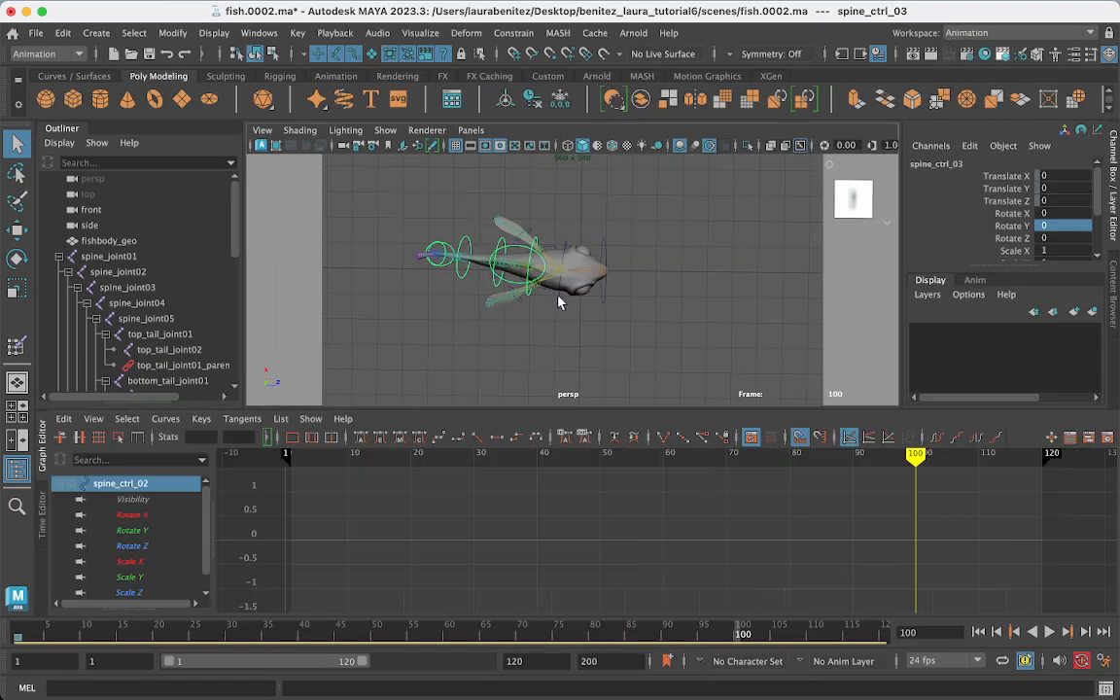
pyautogui.click(146, 531)
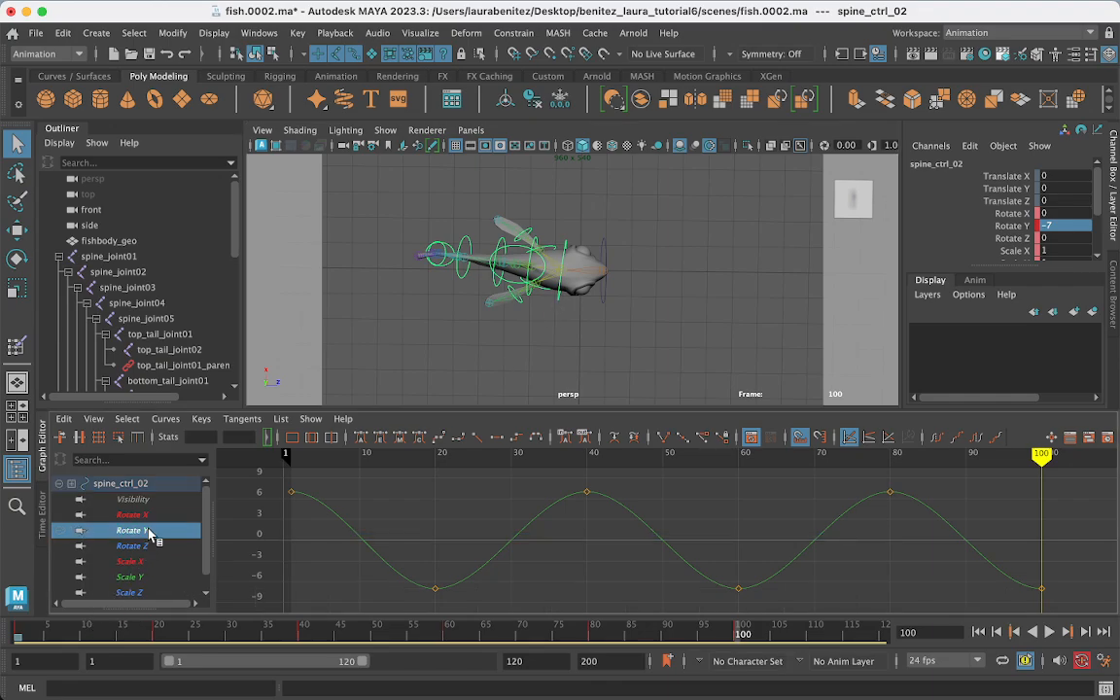
# Copy all keys of spine_ctrl_02's Rotate Y curve in the Graph Editor
pyautogui.moveTo(250, 453); pyautogui.dragTo(395, 565)
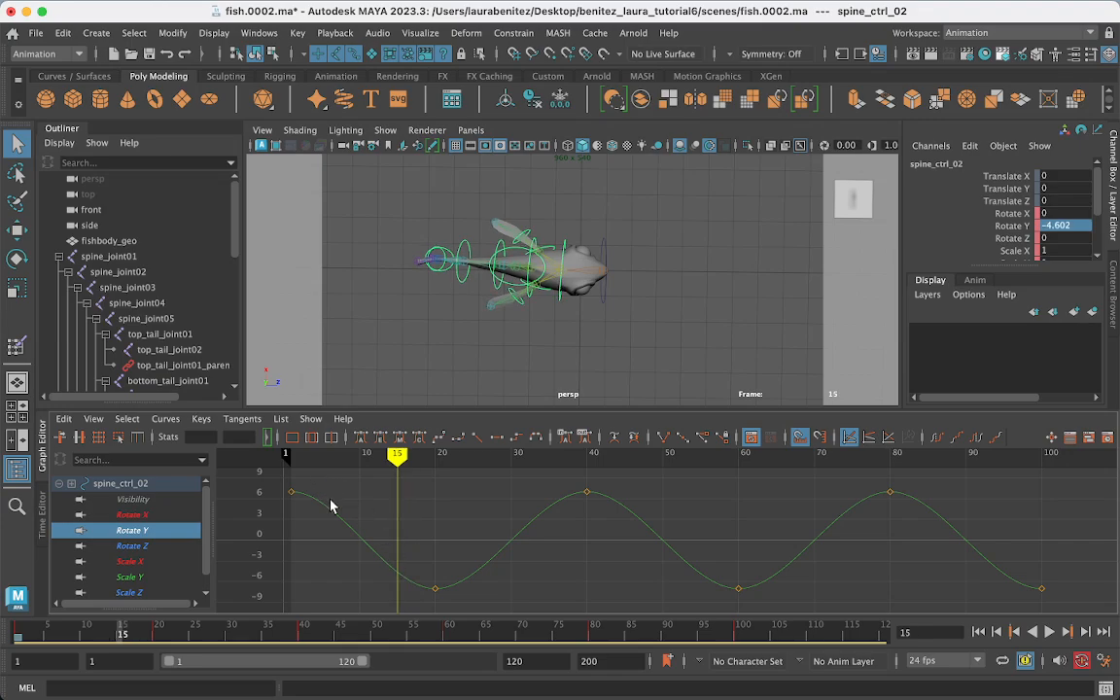
pyautogui.moveTo(1055, 606); pyautogui.dragTo(287, 484)
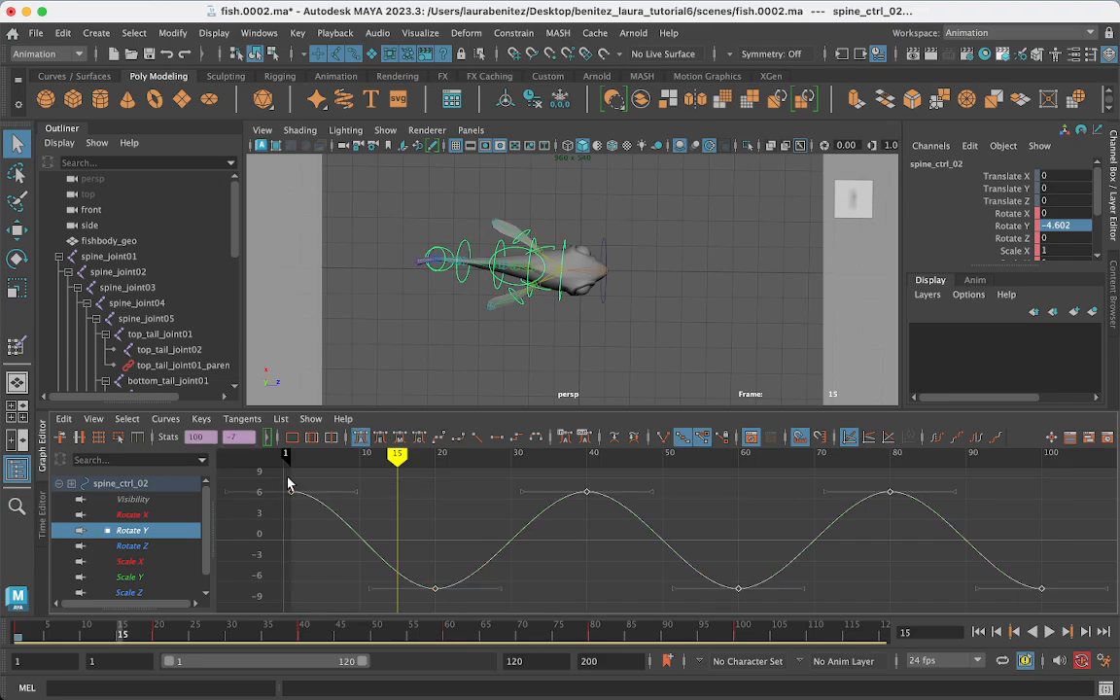
pyautogui.click(64, 419)
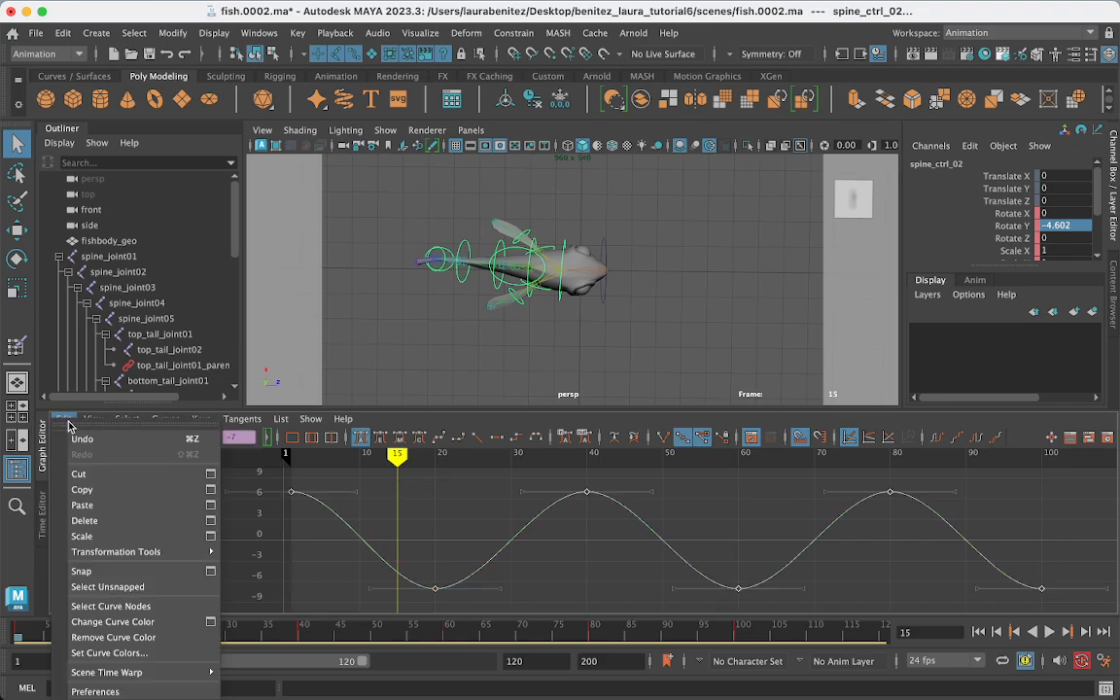
pyautogui.click(81, 489)
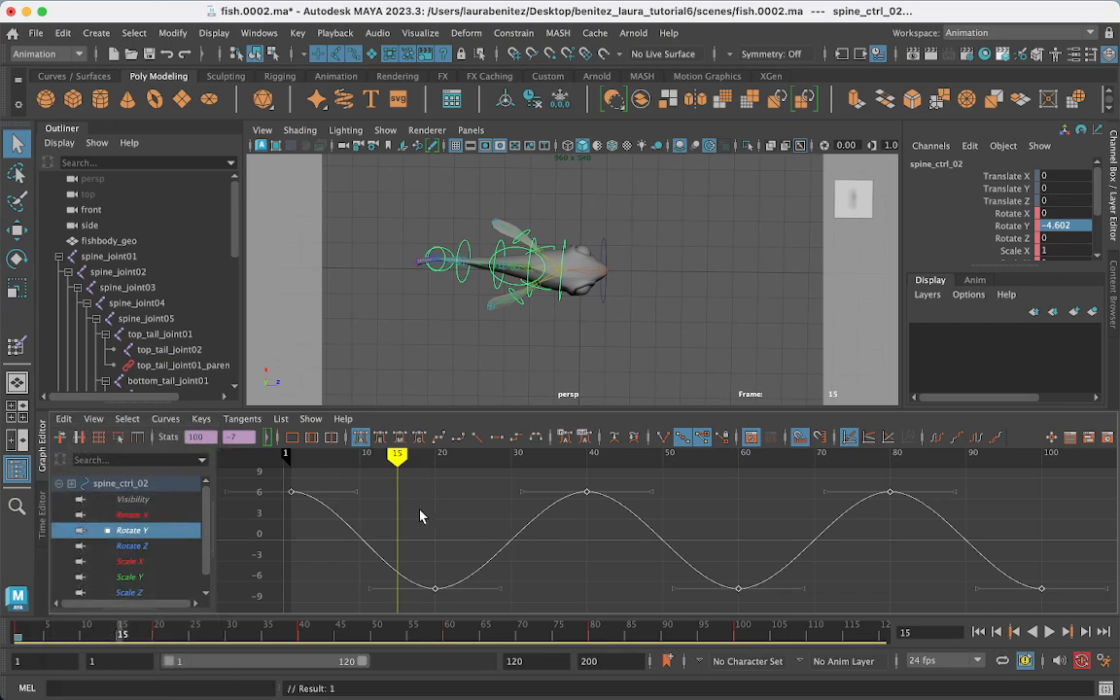
# Paste the copied Rotate Y curve onto spine_ctrl_03, starting at frame 1
pyautogui.click(529, 265)
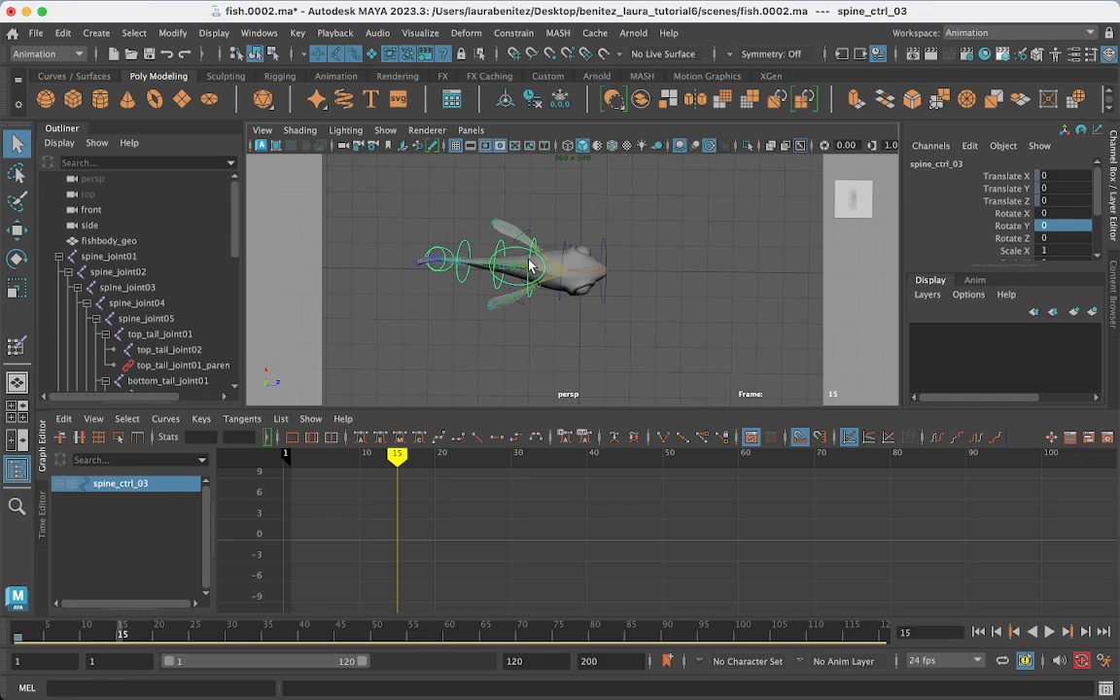
pyautogui.moveTo(389, 456); pyautogui.dragTo(293, 466)
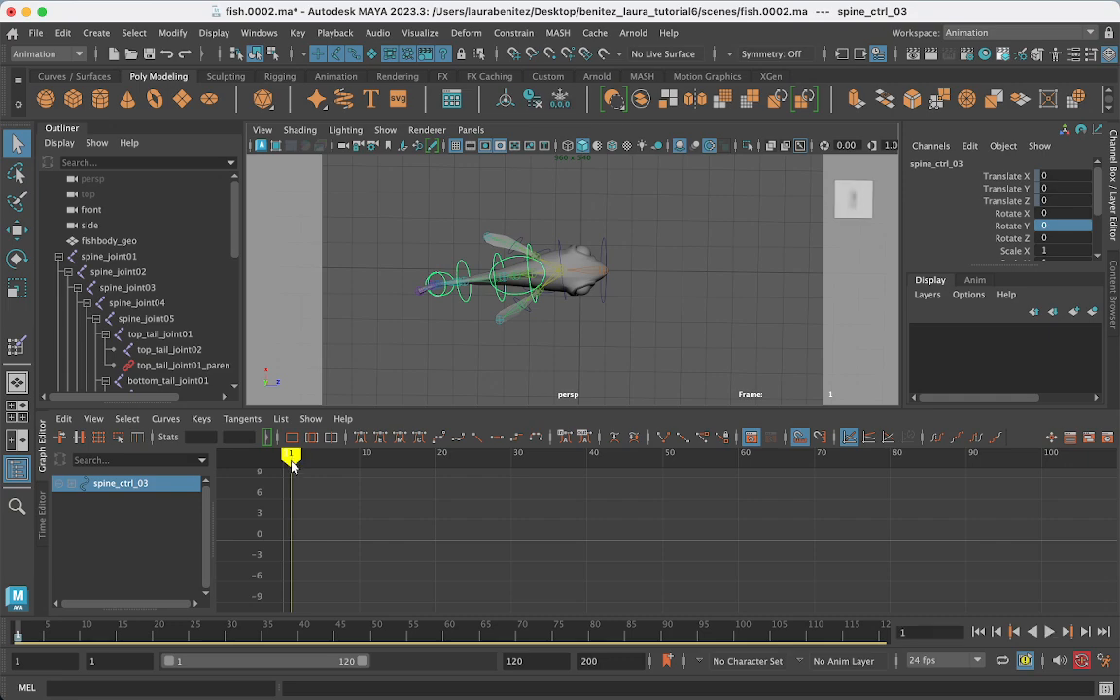
pyautogui.click(63, 418)
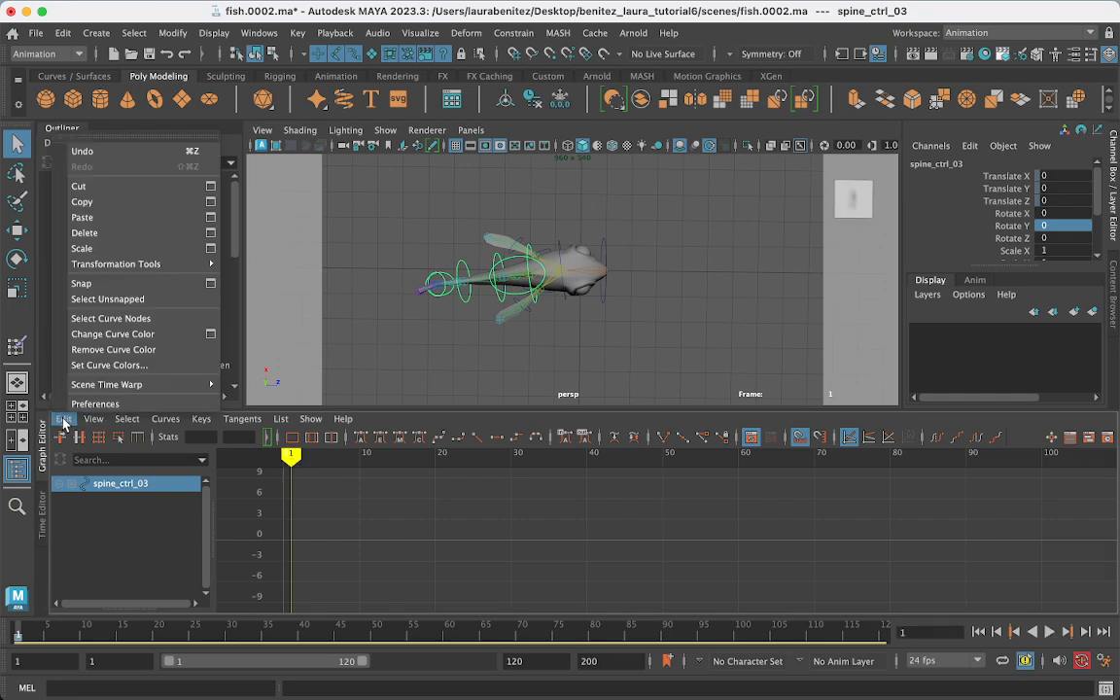
pyautogui.click(107, 218)
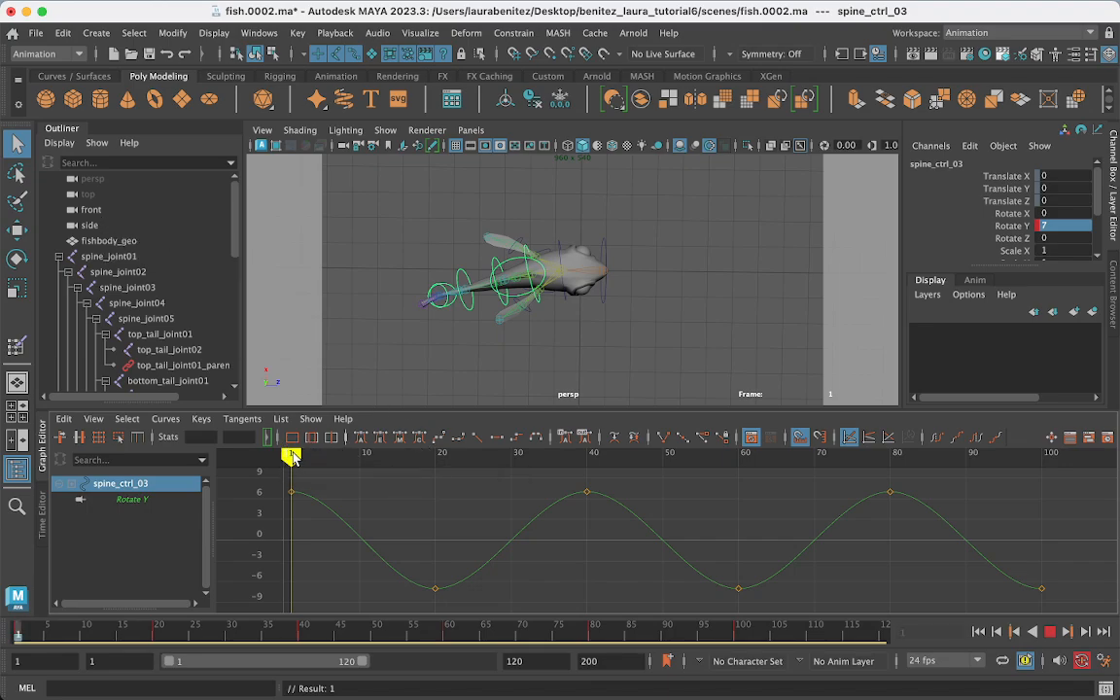
# Offset all of spine_ctrl_03's Rotate Y keys by +3 frames, so the first key sits at frame 4
pyautogui.hotkey('alt', 'v')
pyautogui.moveTo(810, 533)
pyautogui.mouseDown(button='middle')
pyautogui.moveTo(910, 538)
pyautogui.moveTo(331, 518)
pyautogui.mouseUp(button='middle')
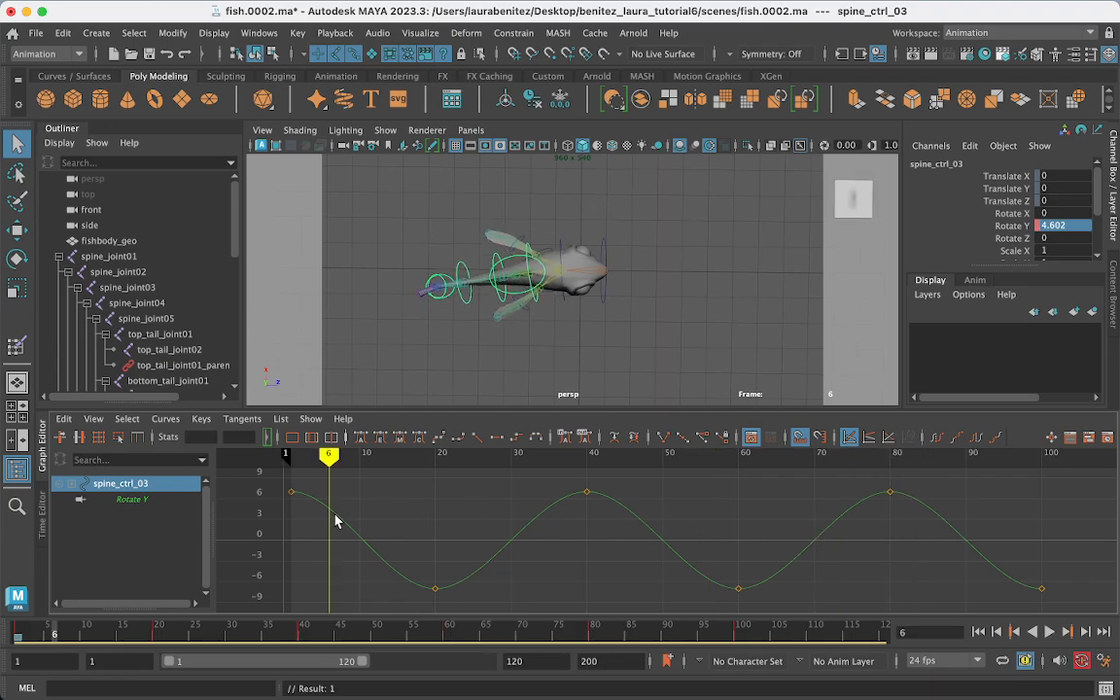
pyautogui.click(335, 522)
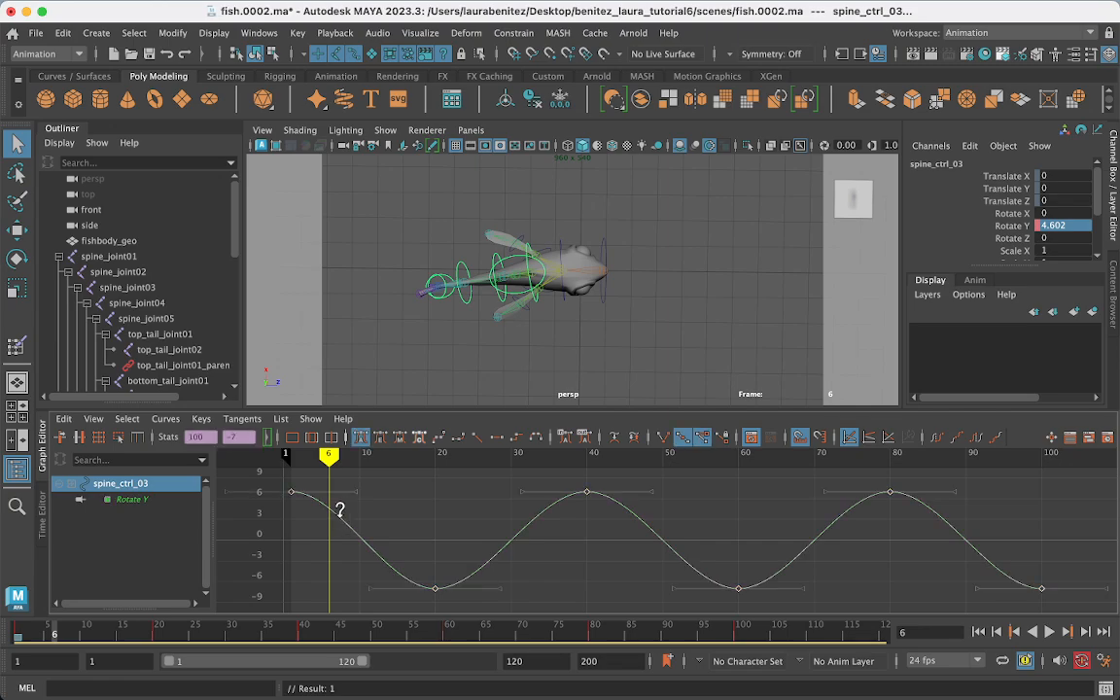
pyautogui.moveTo(341, 518); pyautogui.dragTo(345, 519)
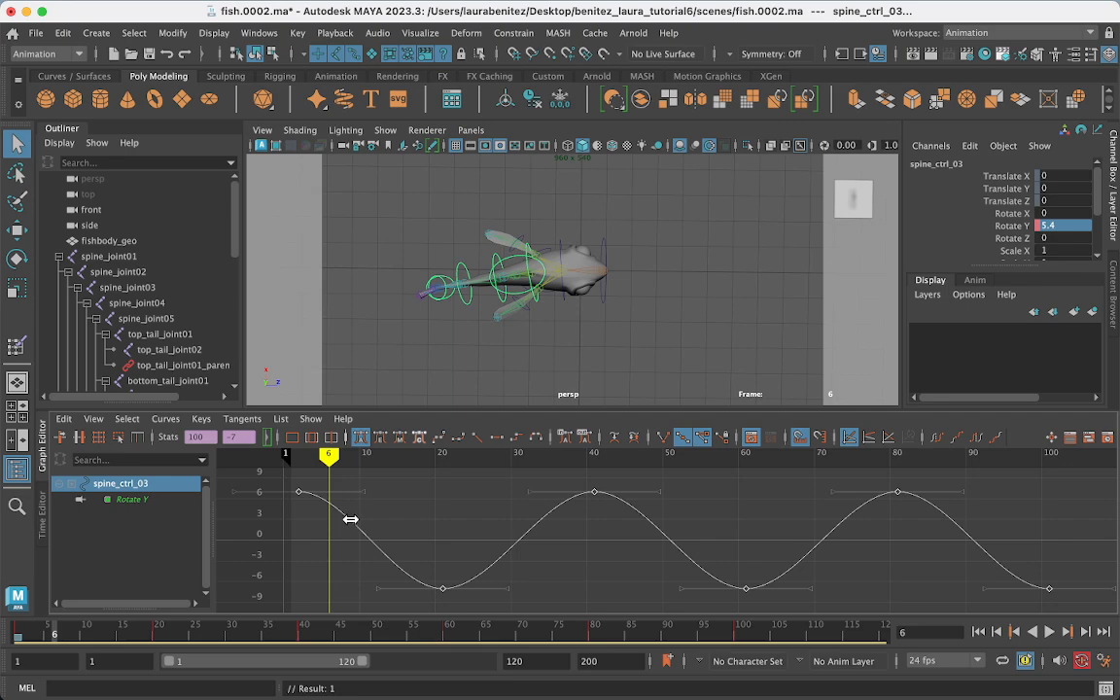
pyautogui.moveTo(350, 520); pyautogui.dragTo(352, 520)
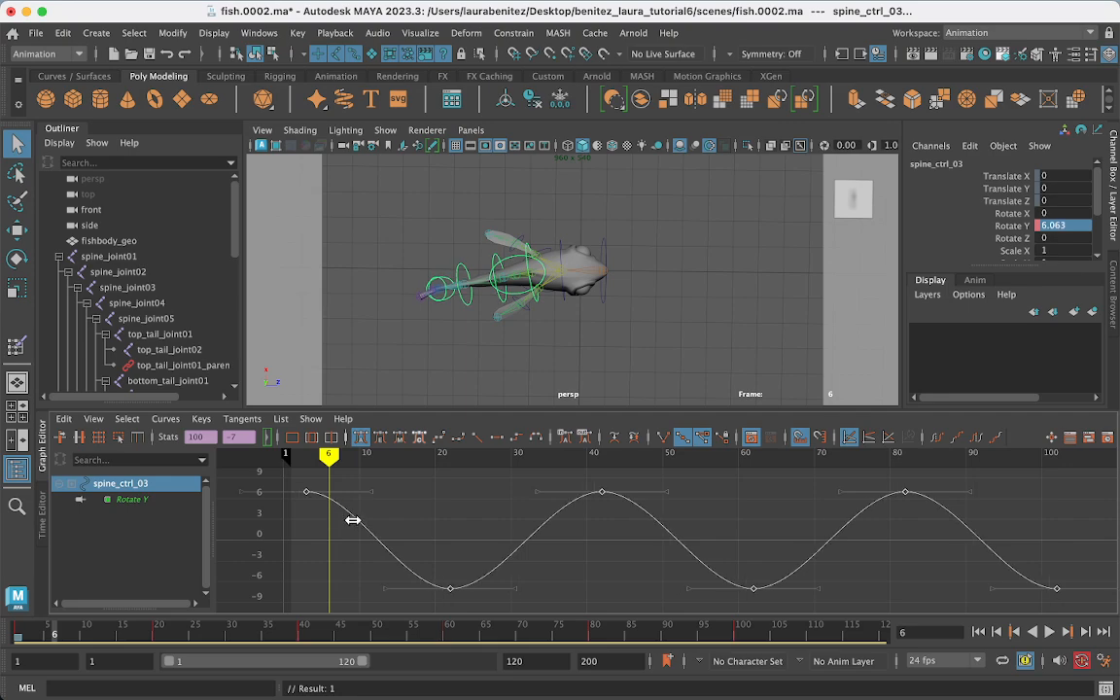
pyautogui.moveTo(327, 453)
pyautogui.mouseDown()
pyautogui.moveTo(297, 464)
pyautogui.moveTo(445, 494)
pyautogui.moveTo(554, 495)
pyautogui.moveTo(662, 550)
pyautogui.moveTo(795, 585)
pyautogui.moveTo(387, 528)
pyautogui.moveTo(325, 530)
pyautogui.mouseUp()
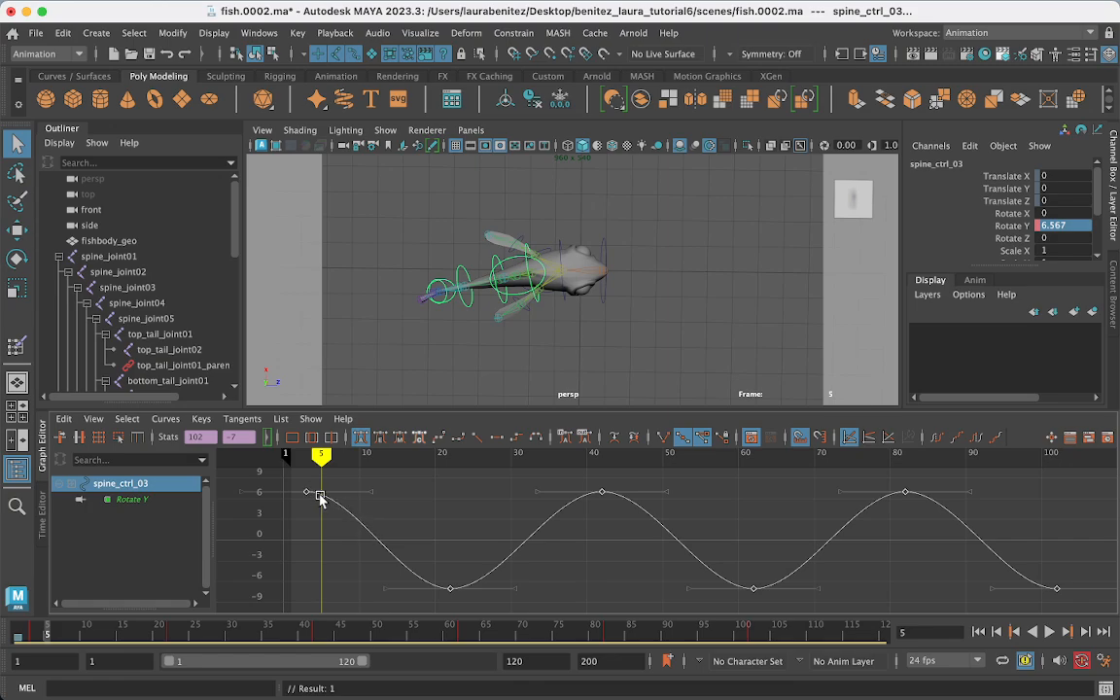
pyautogui.moveTo(454, 587); pyautogui.dragTo(455, 587)
pyautogui.click(456, 587)
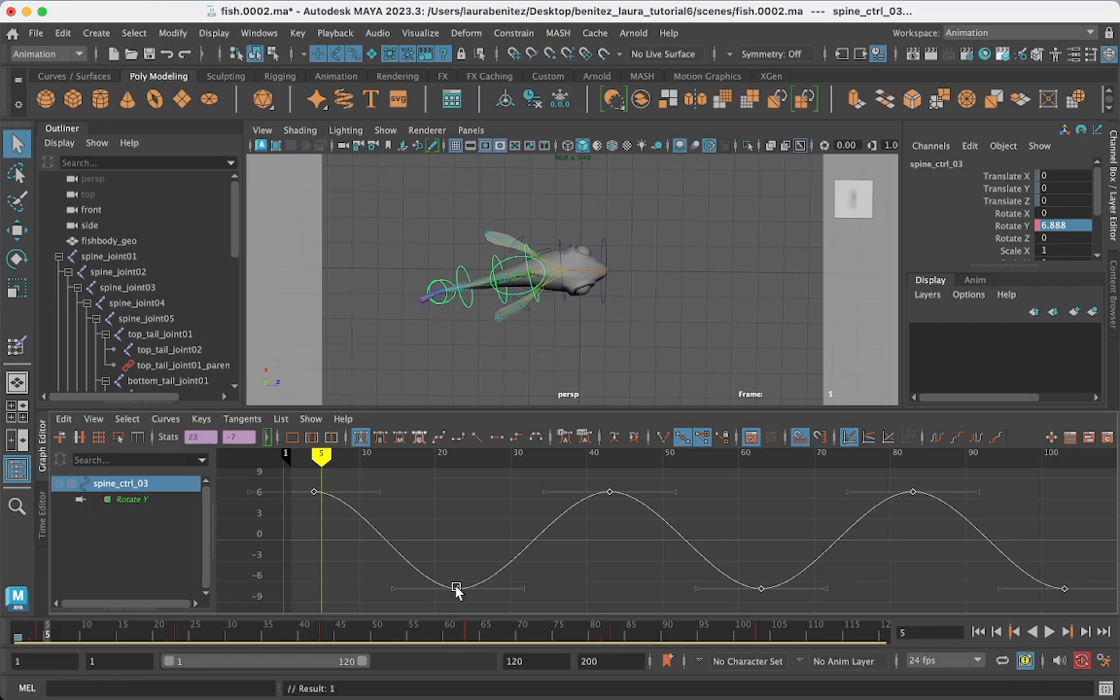
pyautogui.moveTo(319, 462); pyautogui.dragTo(313, 462)
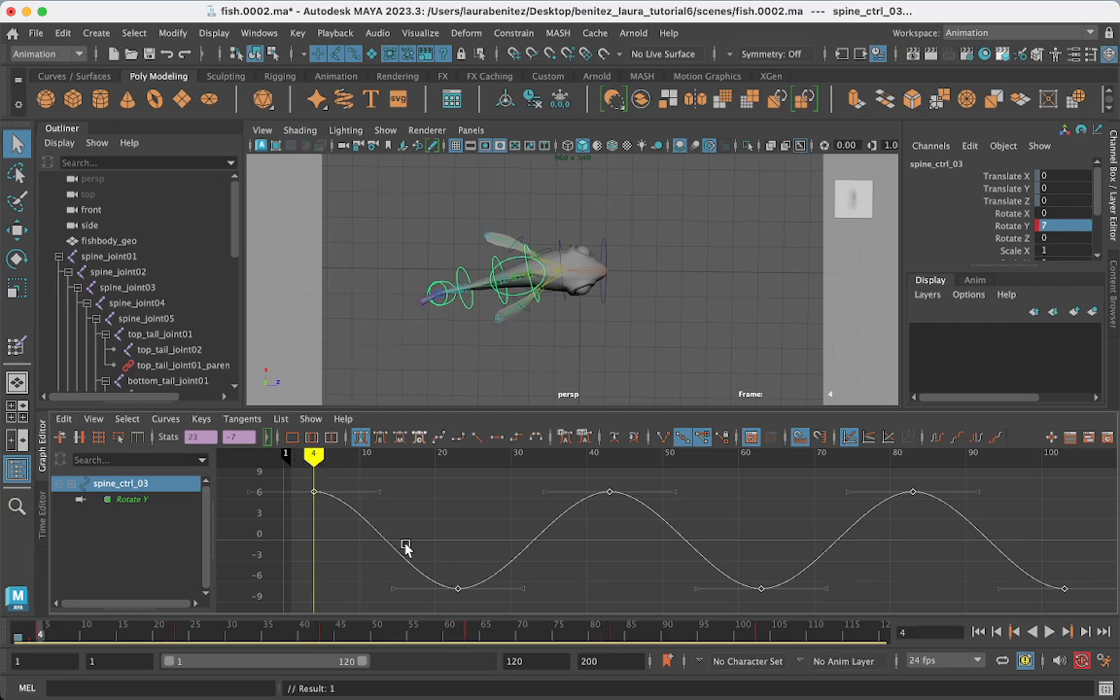
# Play back the animation to check the timing of spine_ctrl_03's offset Rotate Y curve
pyautogui.hotkey('alt', 'v')
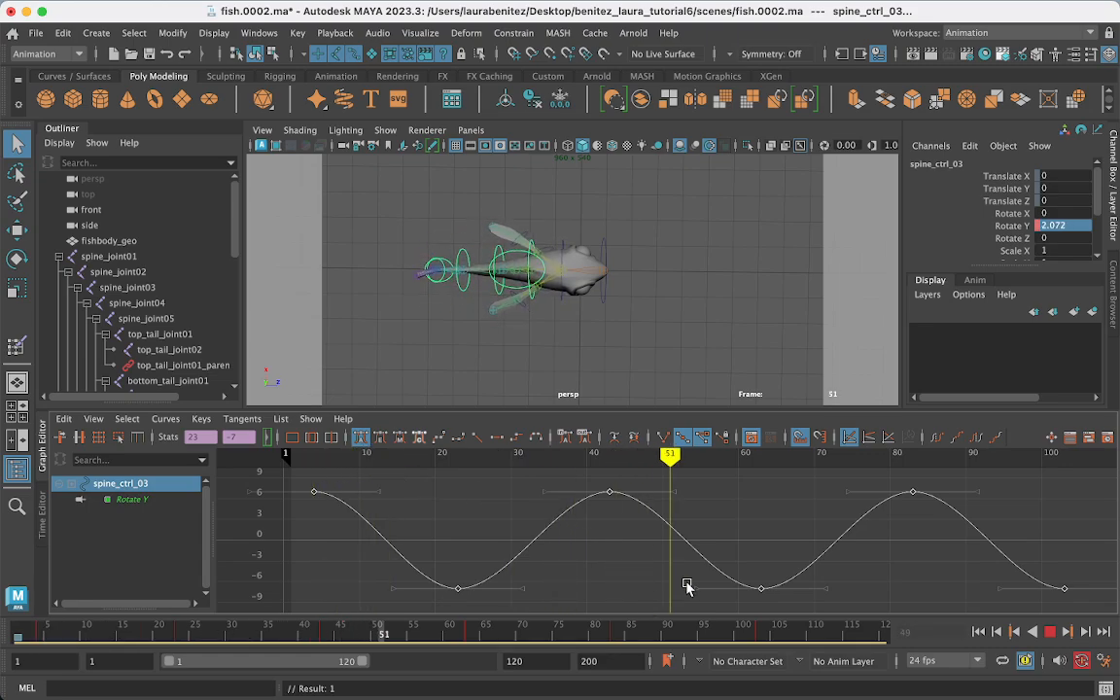
pyautogui.moveTo(572, 573); pyautogui.dragTo(512, 569)
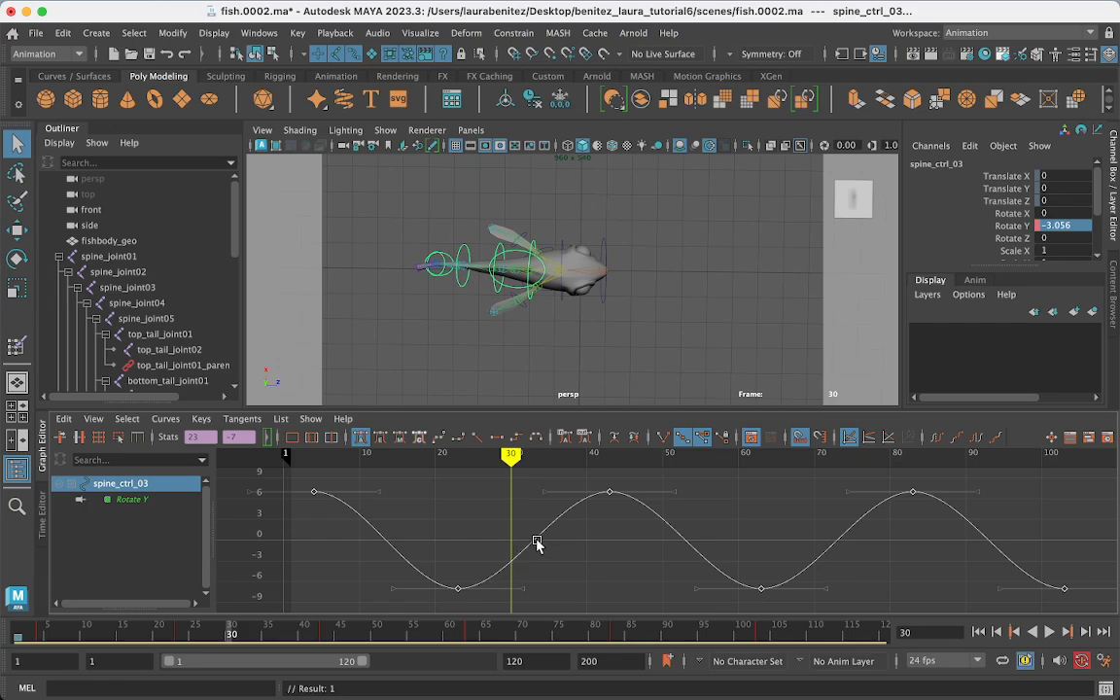
pyautogui.click(449, 590)
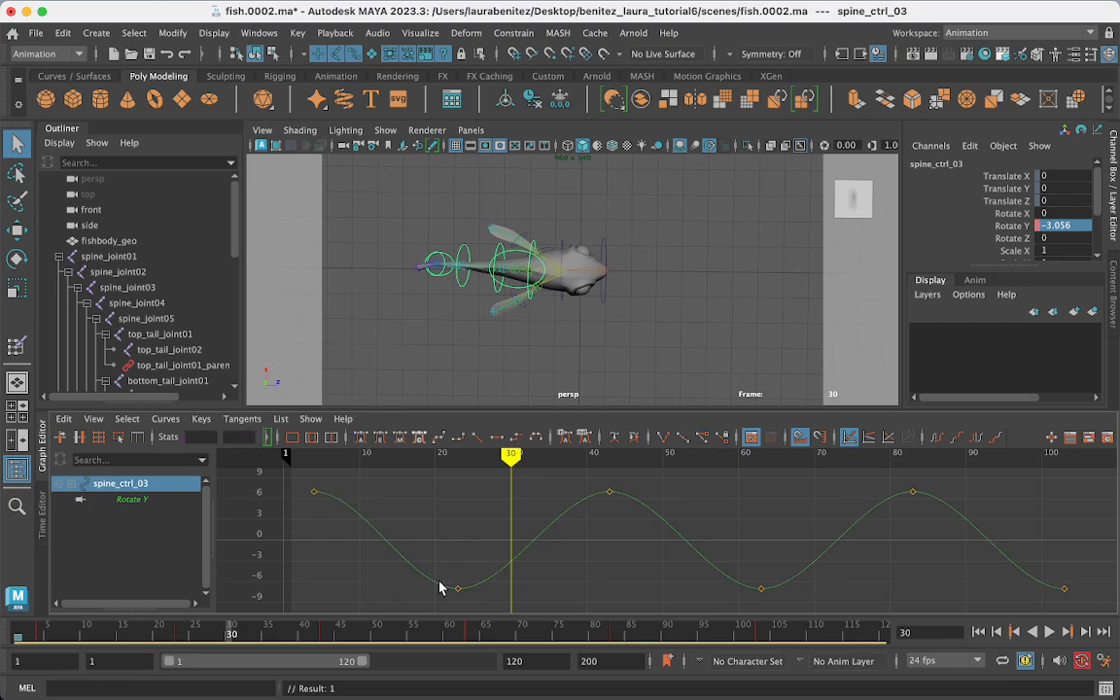
pyautogui.click(609, 494)
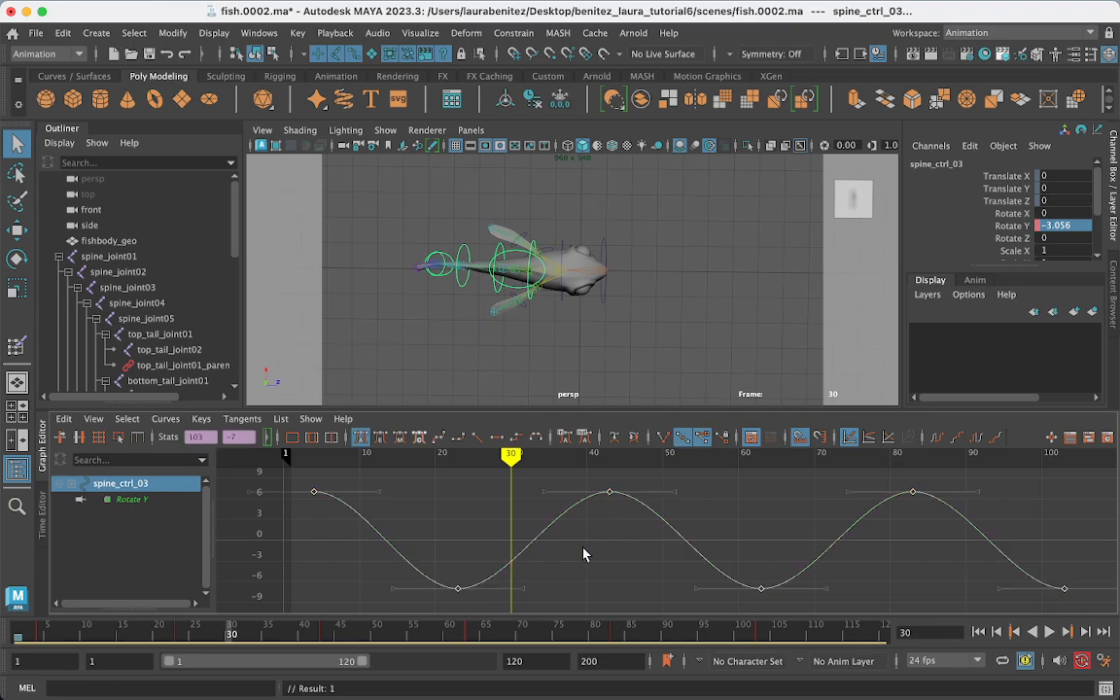
# Set the three peak keys of spine_ctrl_03's Rotate Y curve to a value of 10
pyautogui.scroll(-5, 588, 553)
pyautogui.scroll(3, 588, 553)
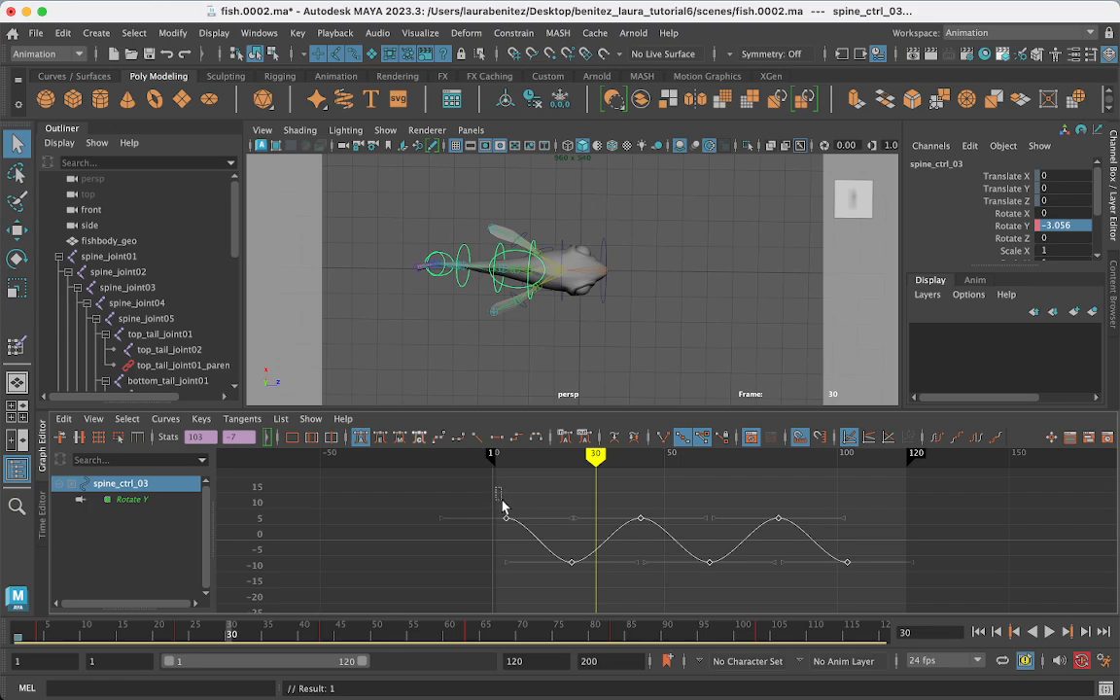
pyautogui.moveTo(502, 501); pyautogui.dragTo(873, 534)
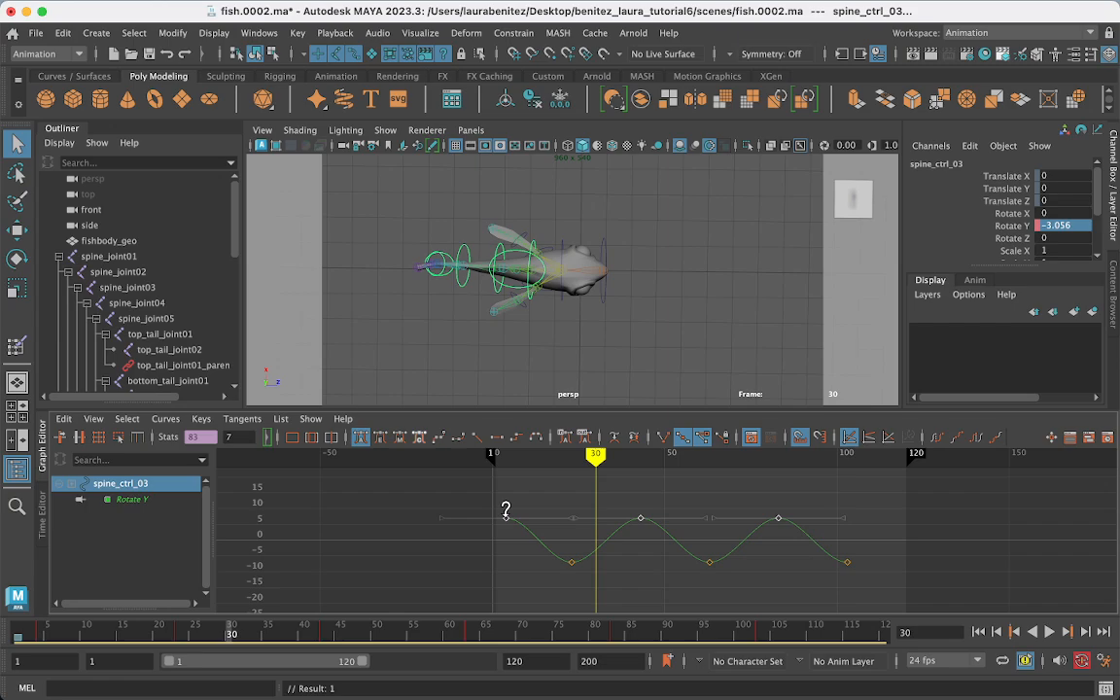
pyautogui.moveTo(505, 510); pyautogui.dragTo(507, 500)
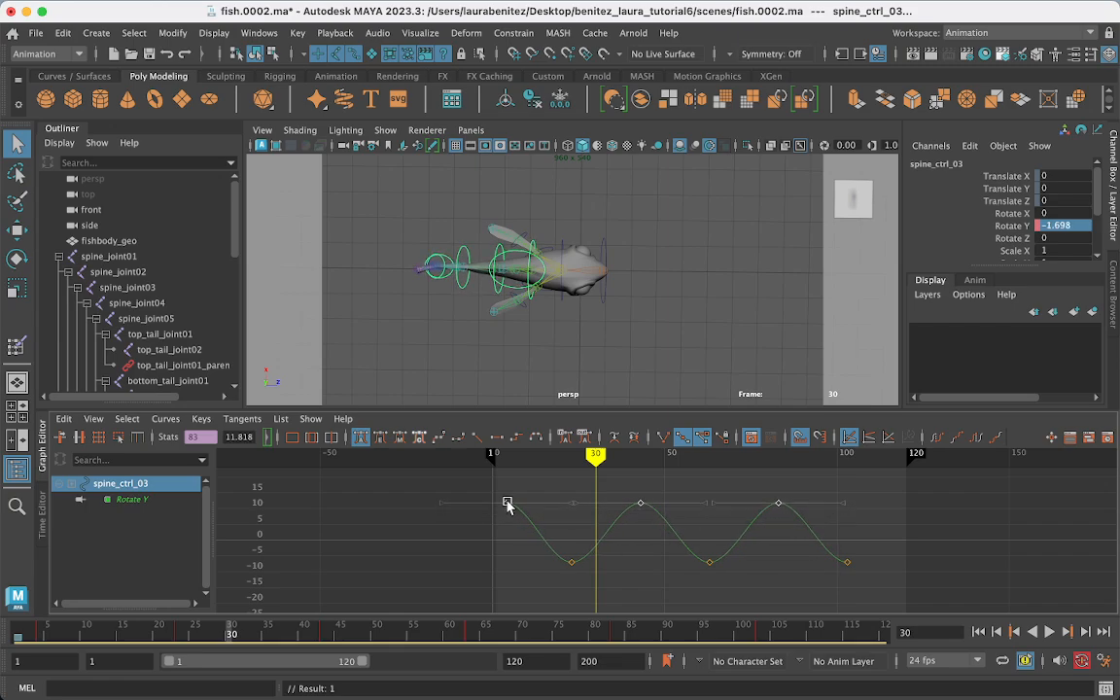
pyautogui.doubleClick(237, 436)
pyautogui.write('10')
pyautogui.press('Return')
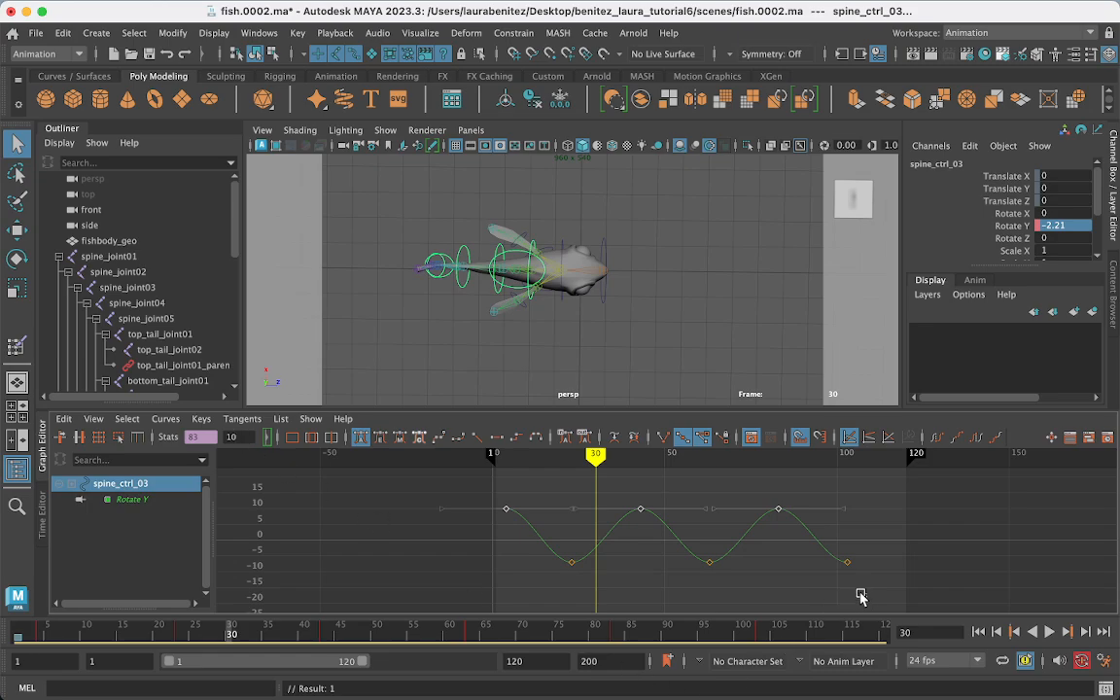
# Set the three trough keys of spine_ctrl_03's Rotate Y curve to a value of -10
pyautogui.moveTo(857, 591); pyautogui.dragTo(498, 552)
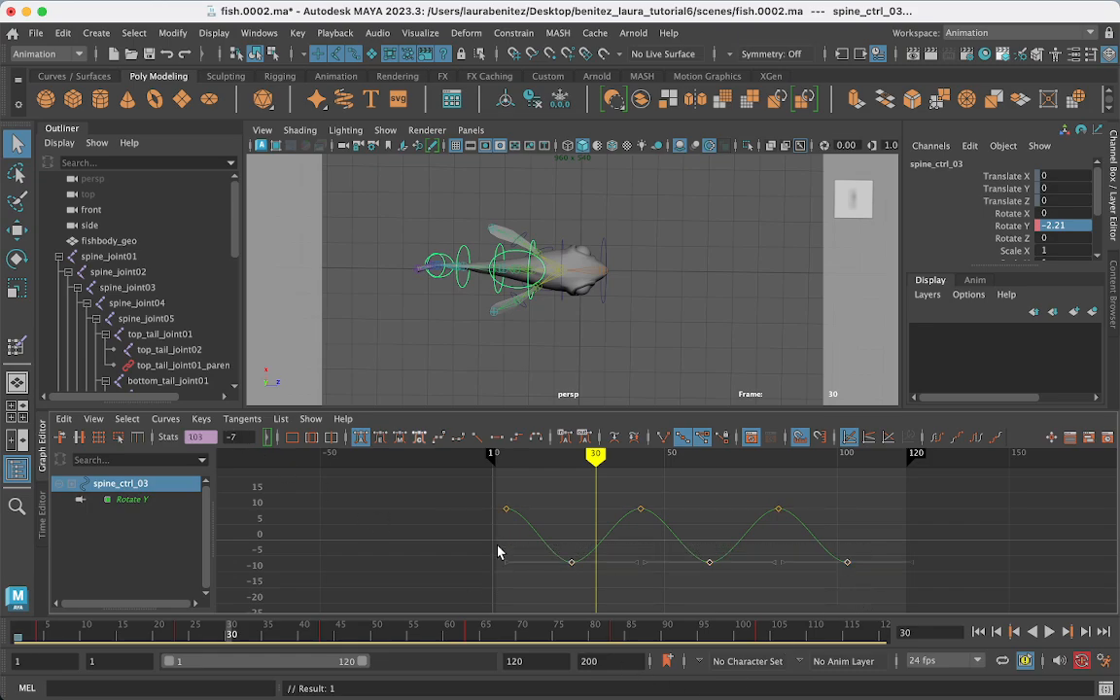
pyautogui.doubleClick(233, 438)
pyautogui.write('-10')
pyautogui.press('Return')
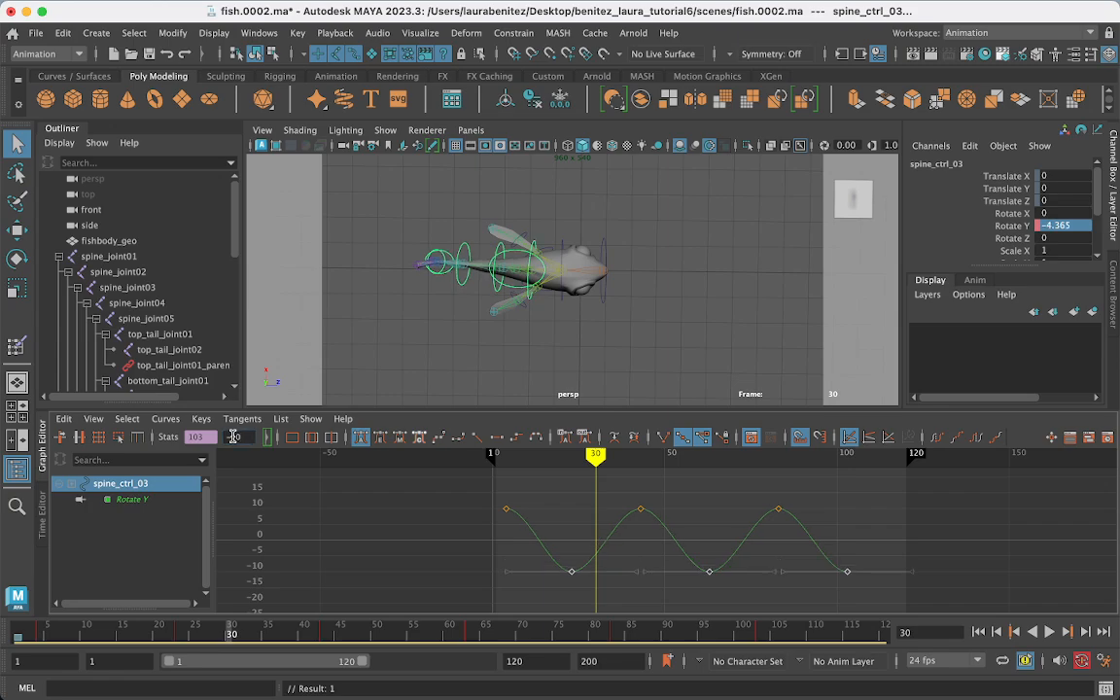
# Play the animation from before the first key to review spine_ctrl_03's larger swing
pyautogui.moveTo(574, 455)
pyautogui.mouseDown()
pyautogui.moveTo(532, 470)
pyautogui.moveTo(805, 500)
pyautogui.moveTo(482, 480)
pyautogui.mouseUp()
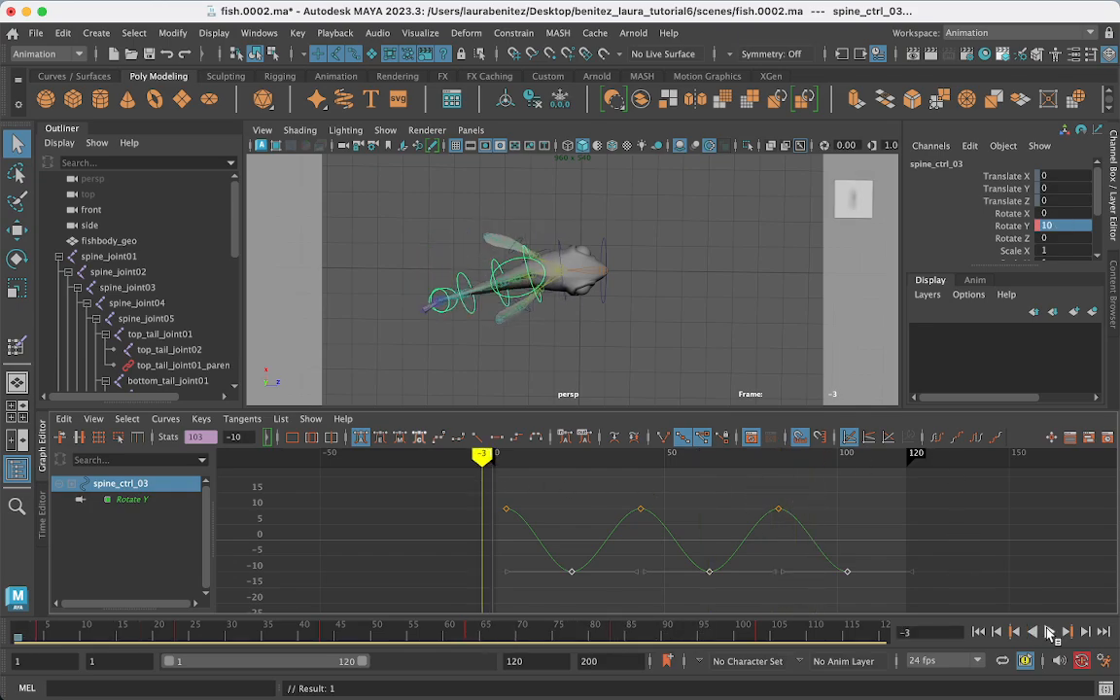
pyautogui.click(1049, 632)
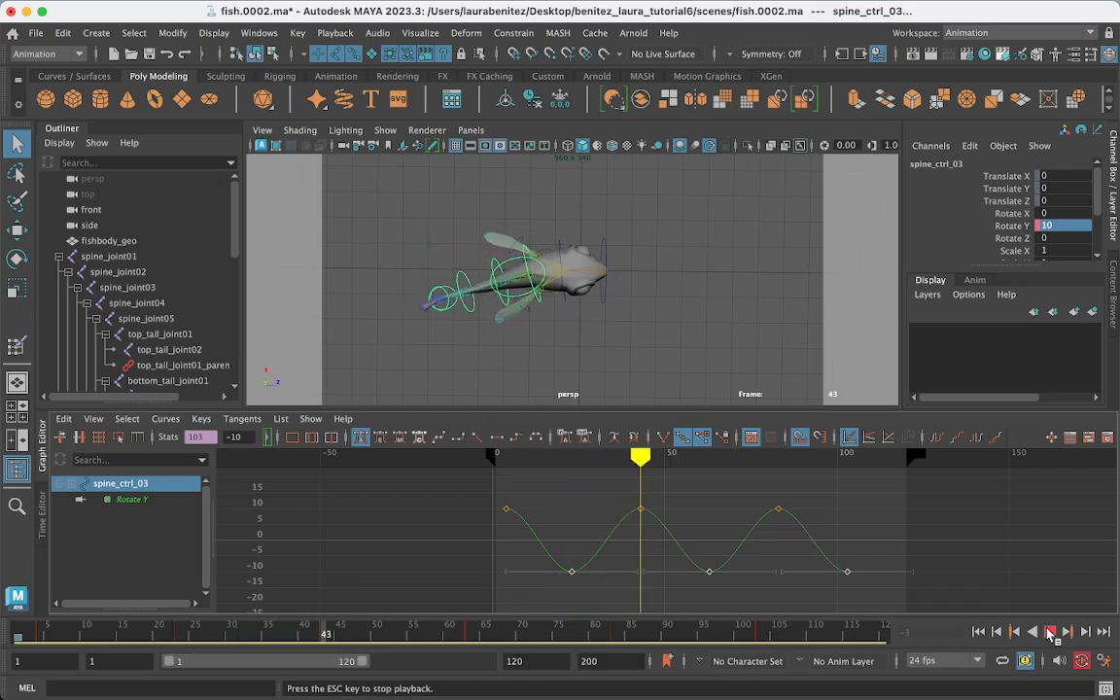
pyautogui.click(1049, 631)
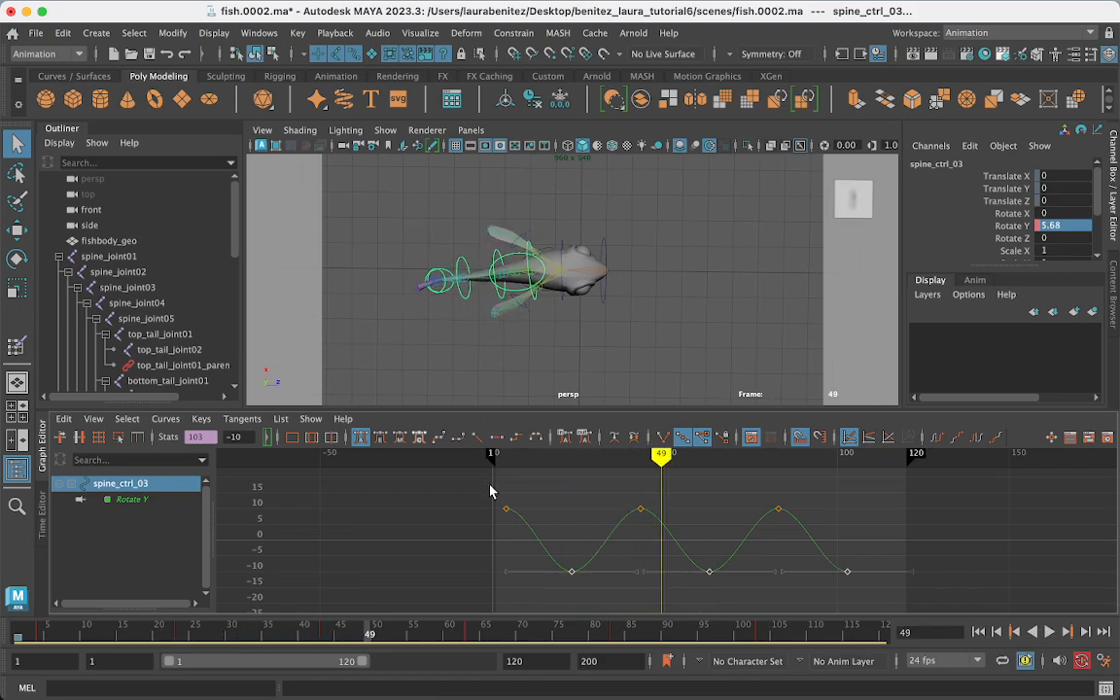
# Set the three peak keys of spine_ctrl_03's Rotate Y curve to a value of 13
pyautogui.moveTo(489, 492); pyautogui.dragTo(787, 528)
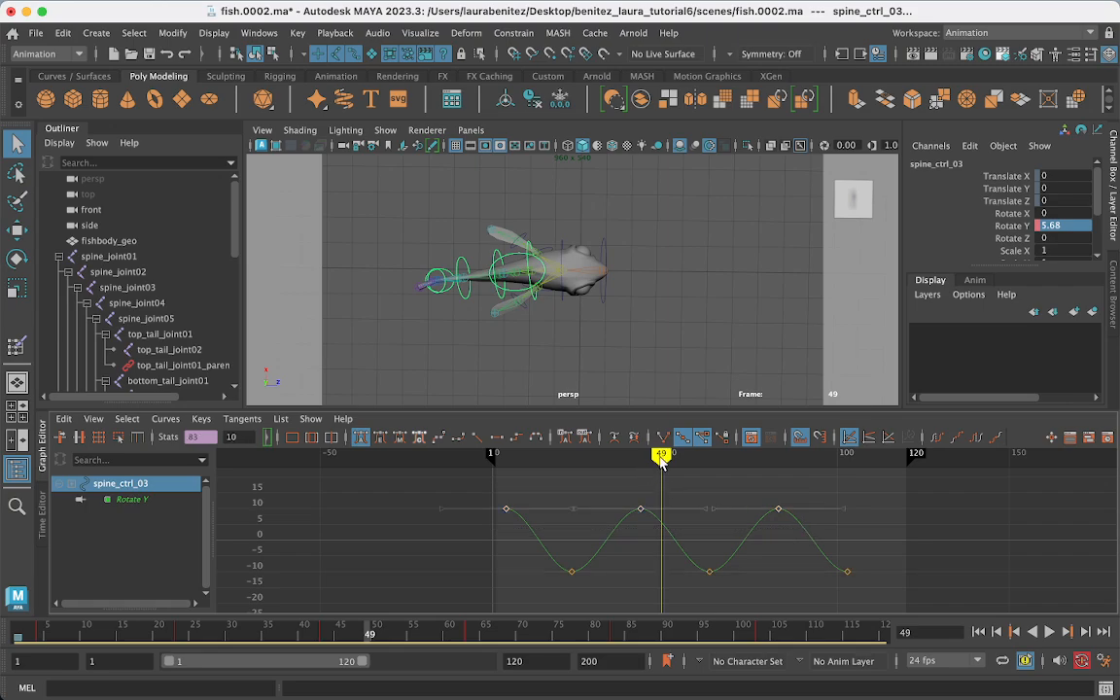
pyautogui.moveTo(661, 462); pyautogui.dragTo(640, 466)
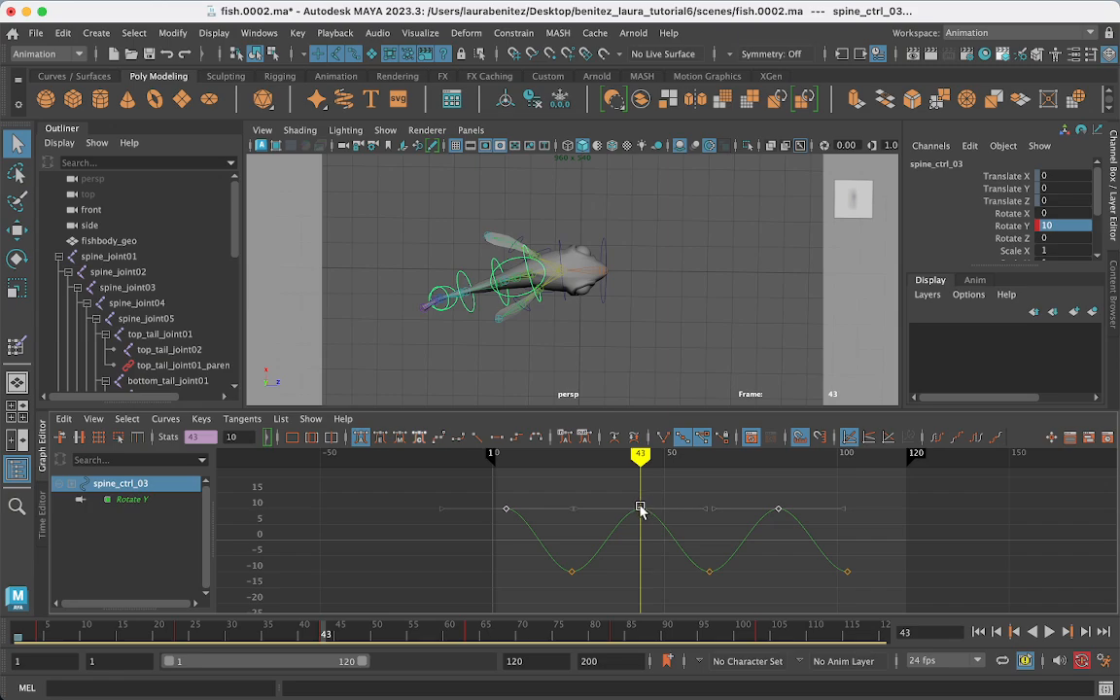
pyautogui.moveTo(639, 508); pyautogui.dragTo(640, 497)
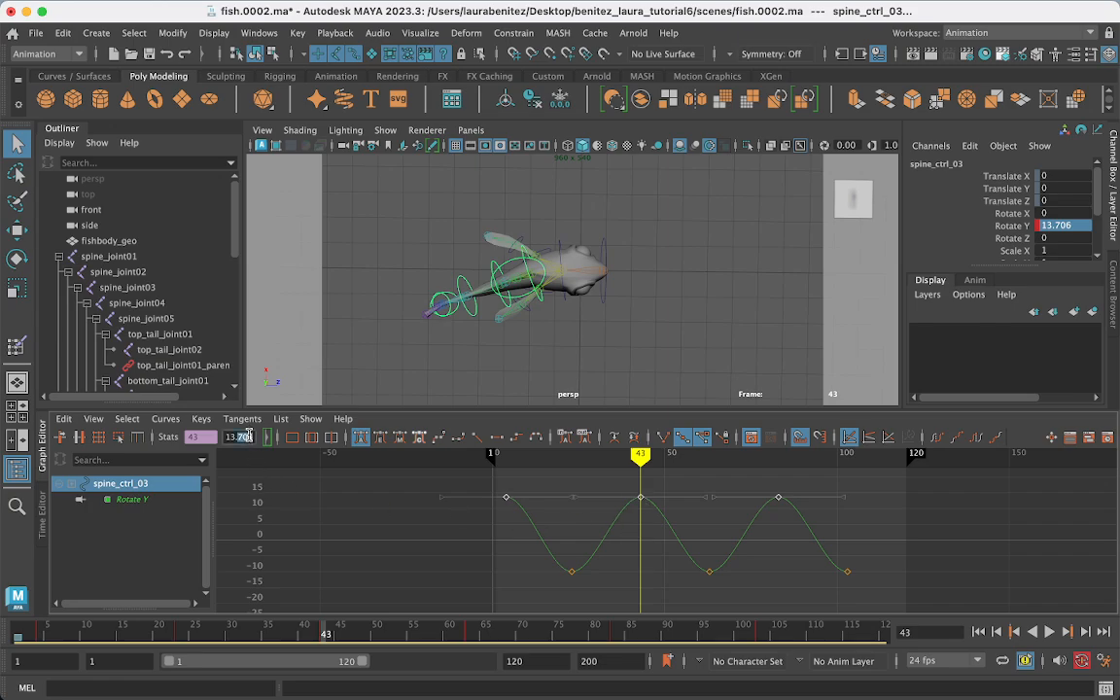
pyautogui.write('13')
pyautogui.press('Return')
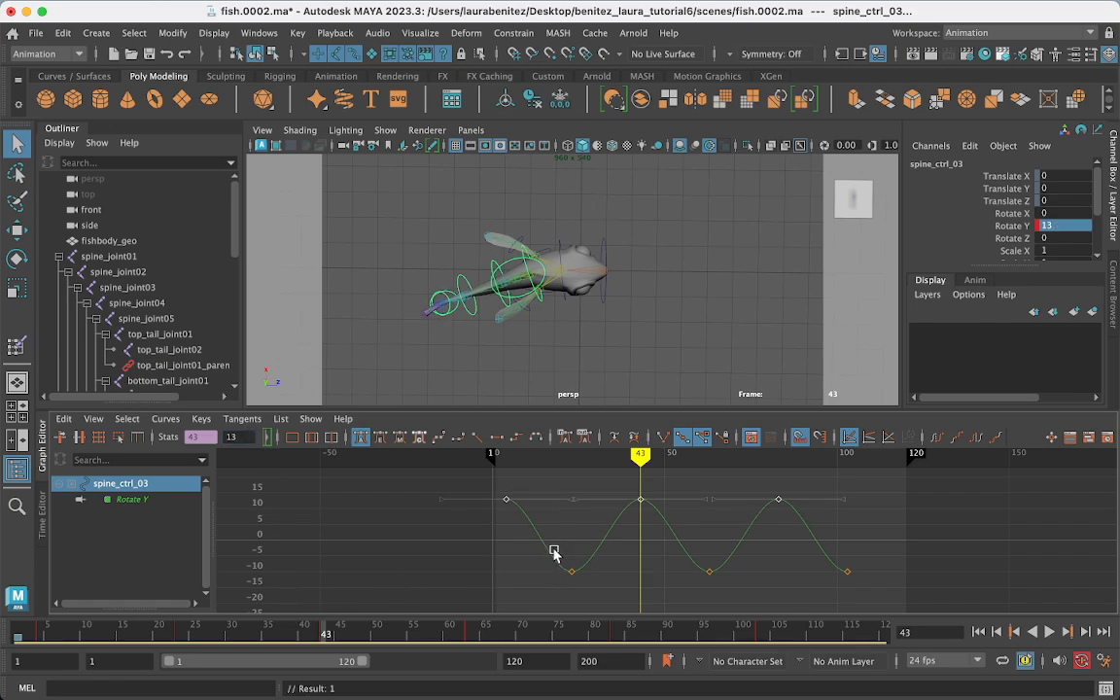
# Set the three trough keys of spine_ctrl_03's Rotate Y curve to a value of -13
pyautogui.moveTo(555, 551); pyautogui.dragTo(903, 598)
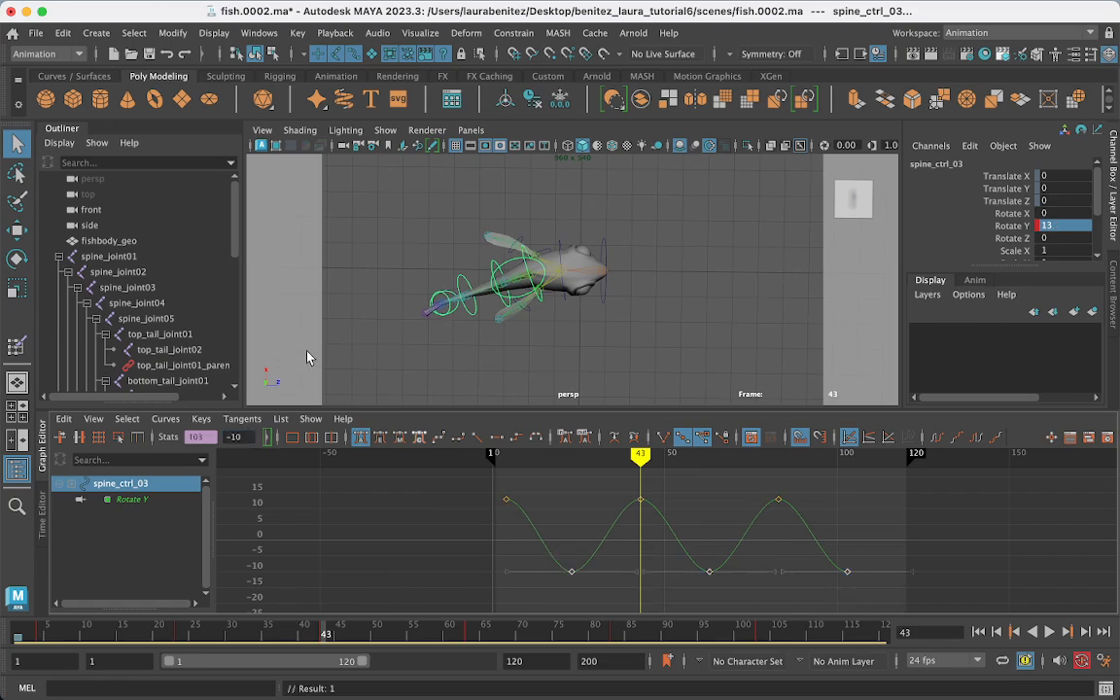
pyautogui.click(251, 437)
pyautogui.write('-15')
pyautogui.press('Return')
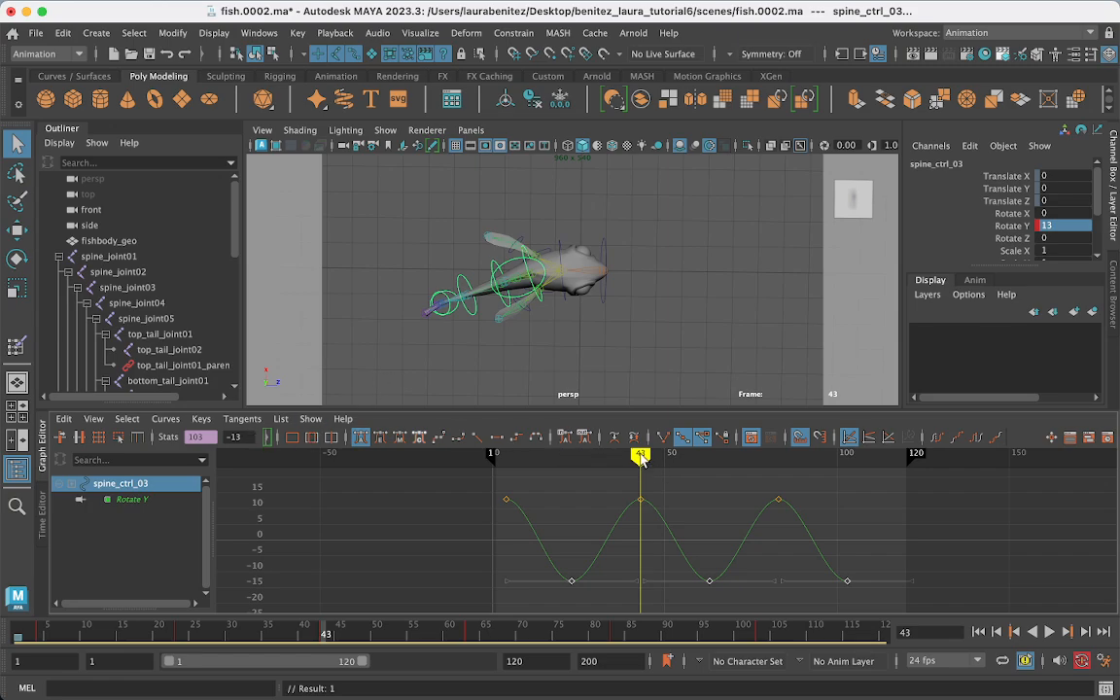
# Copy all keys of spine_ctrl_03's Rotate Y curve in the Graph Editor
pyautogui.moveTo(639, 455)
pyautogui.mouseDown()
pyautogui.moveTo(468, 461)
pyautogui.moveTo(632, 466)
pyautogui.moveTo(539, 465)
pyautogui.moveTo(580, 550)
pyautogui.moveTo(878, 584)
pyautogui.mouseUp()
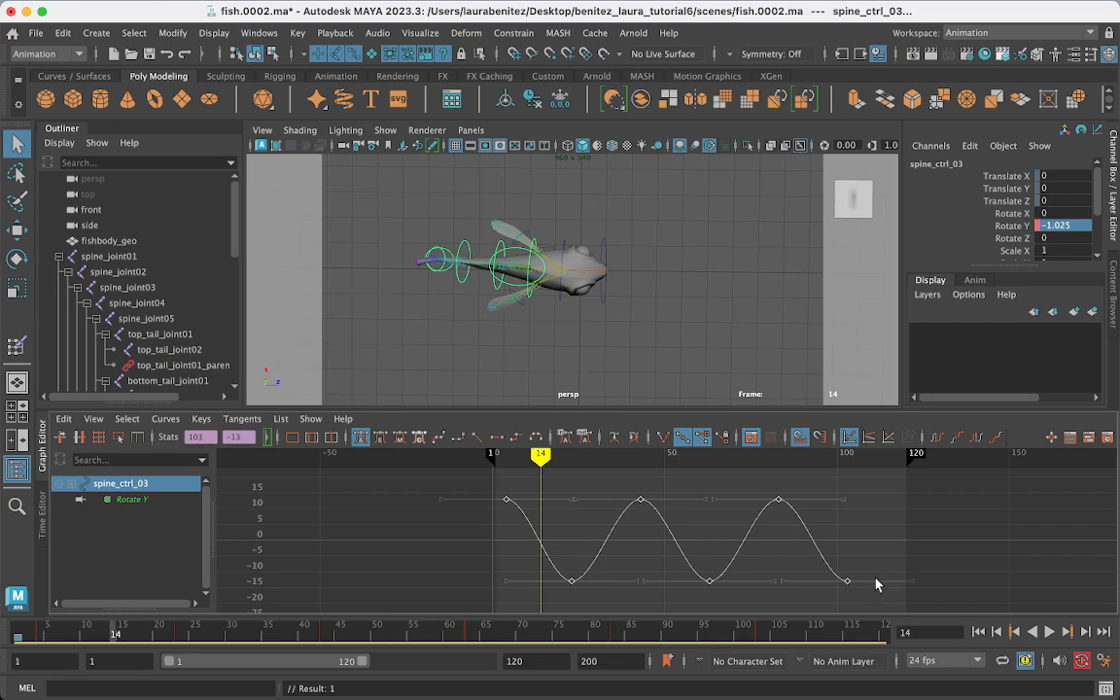
pyautogui.click(63, 418)
pyautogui.moveTo(93, 418)
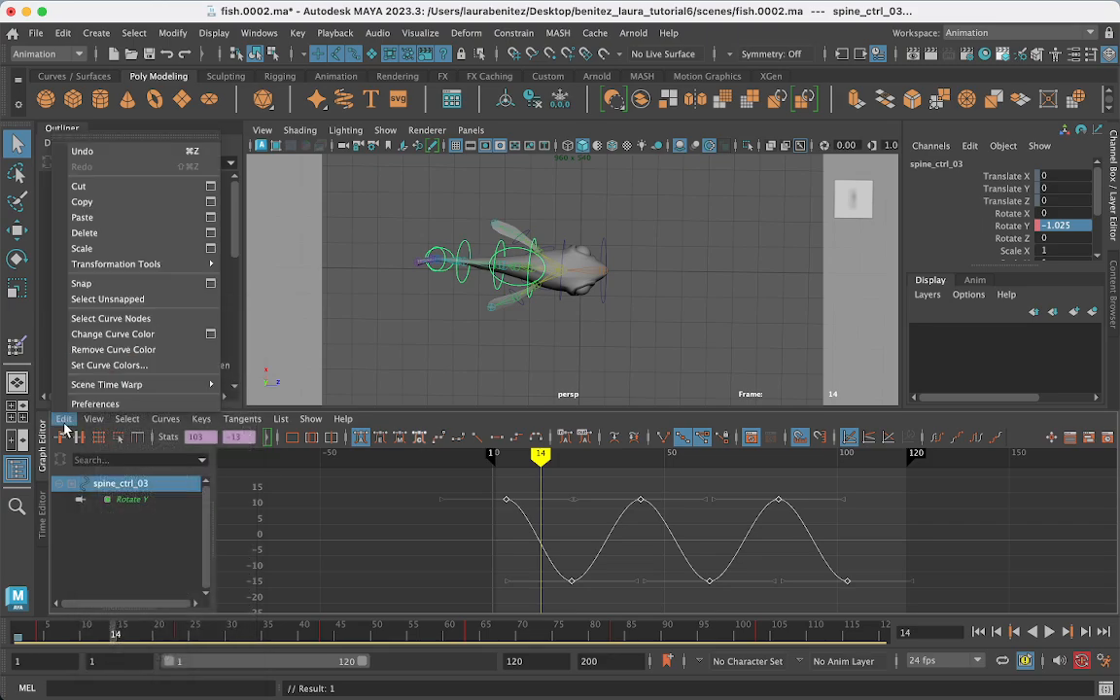
pyautogui.click(81, 206)
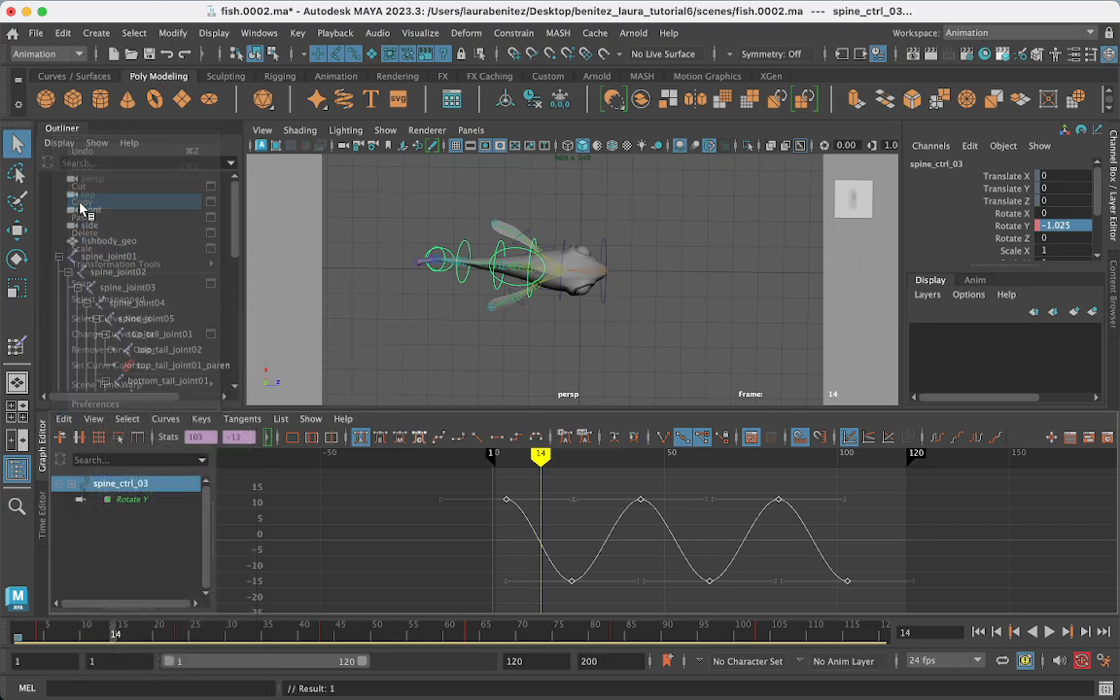
# Paste the copied curve onto spine_ctrl_04 at frame 6, checking spine_ctrl_03's first key for the timing offset
pyautogui.click(499, 253)
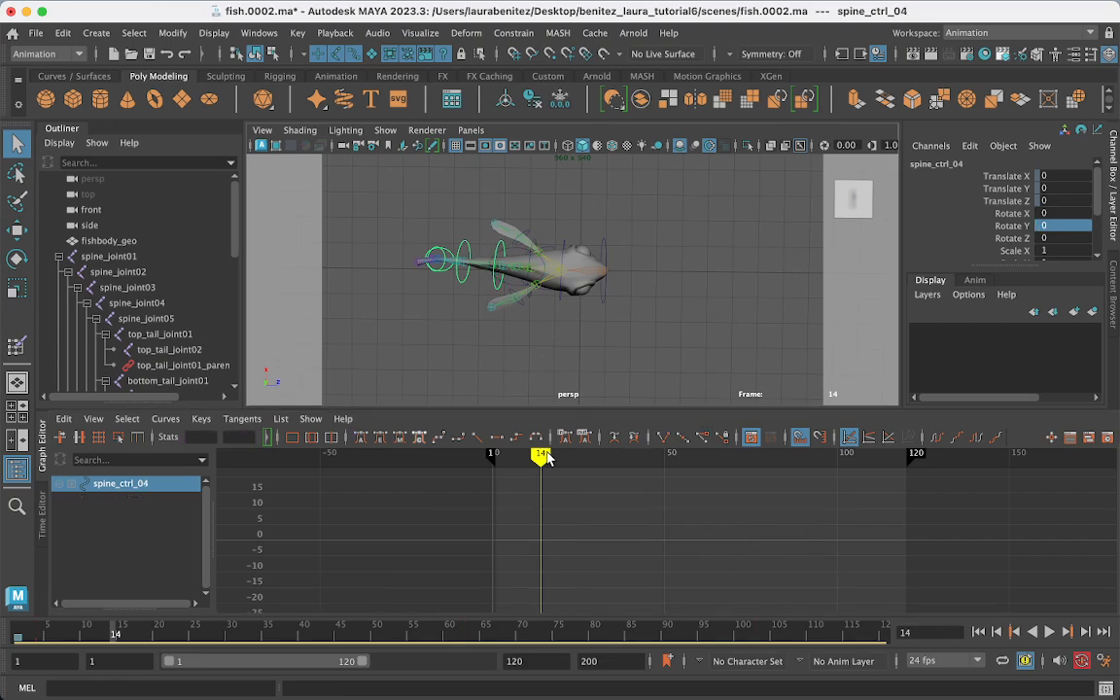
pyautogui.moveTo(546, 457); pyautogui.dragTo(549, 457)
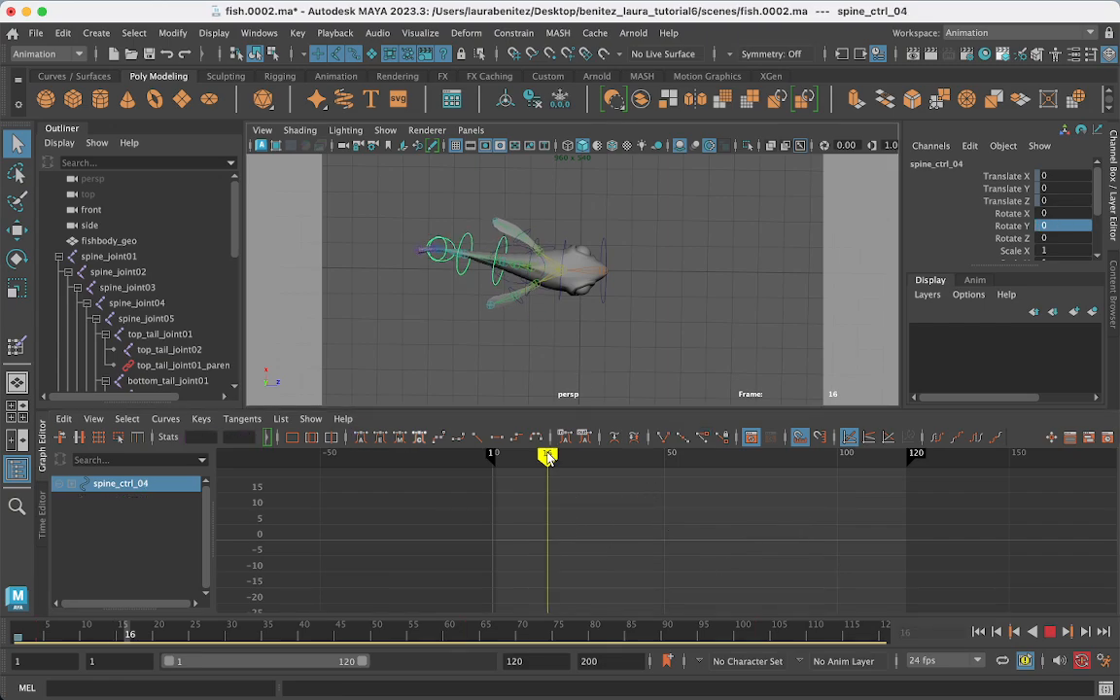
pyautogui.click(524, 285)
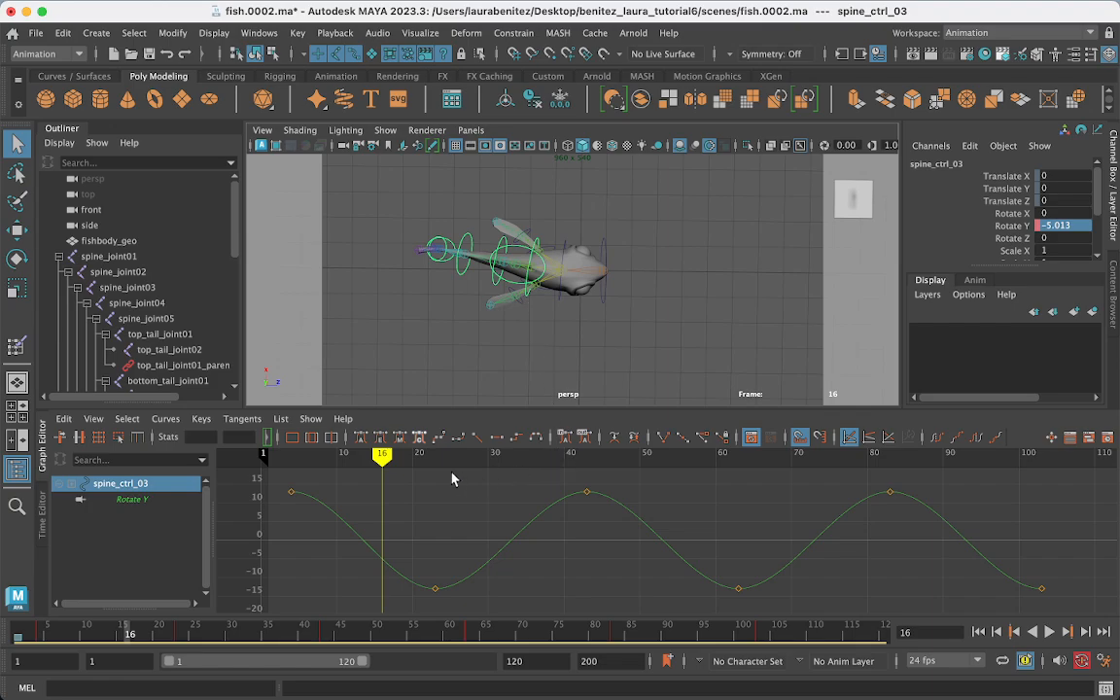
pyautogui.moveTo(386, 469)
pyautogui.mouseDown()
pyautogui.moveTo(313, 462)
pyautogui.moveTo(300, 466)
pyautogui.moveTo(307, 473)
pyautogui.mouseUp()
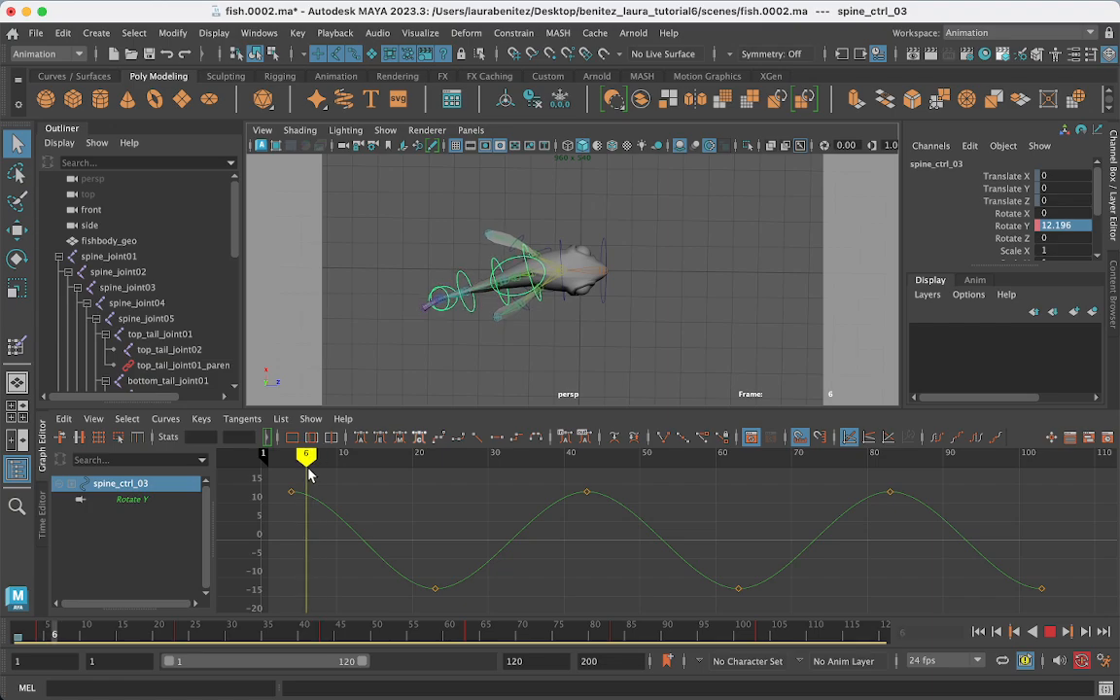
pyautogui.click(499, 301)
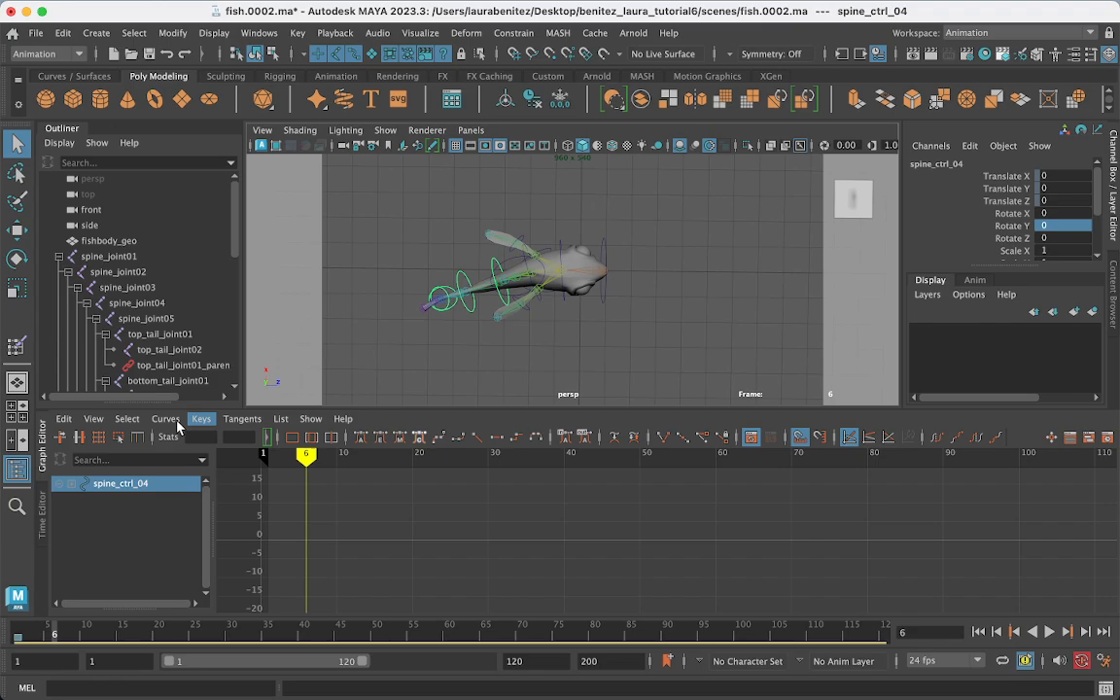
pyautogui.click(63, 418)
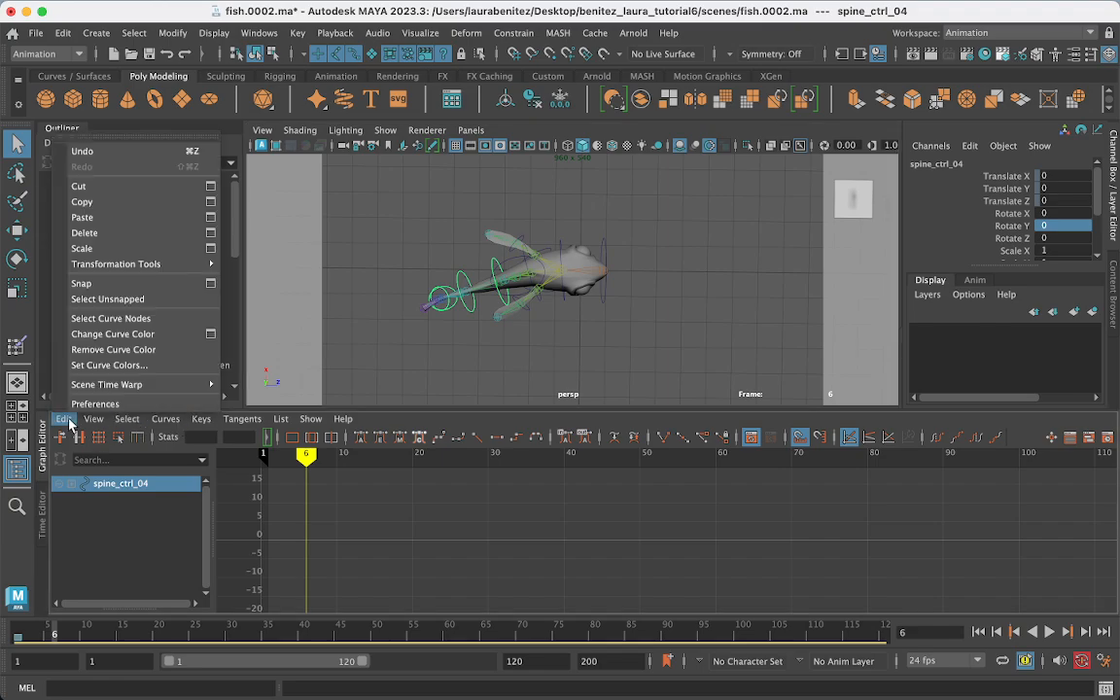
pyautogui.click(97, 216)
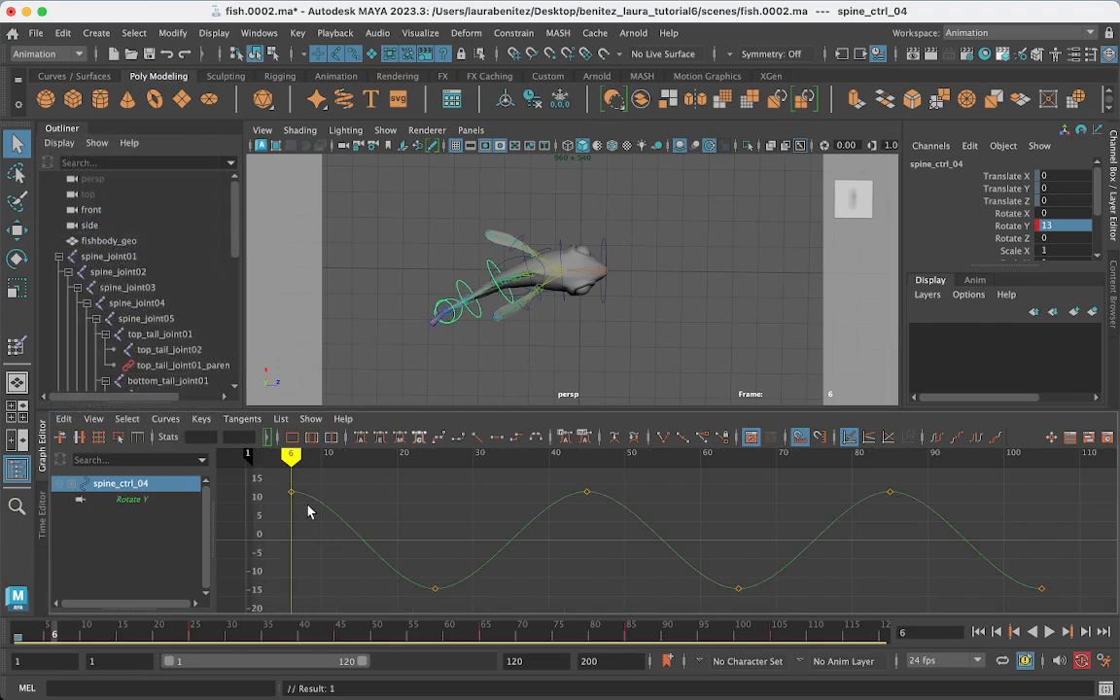
# Play the animation, including from frame 1, to review spine_ctrl_04's pasted motion
pyautogui.hotkey('alt', 'v')
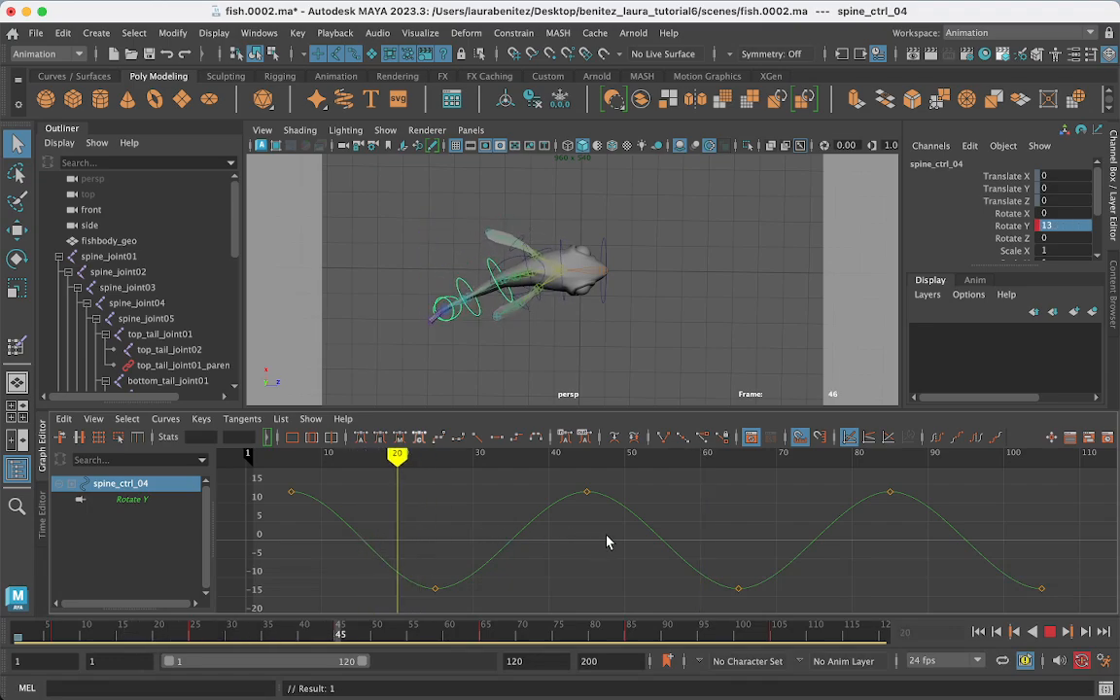
pyautogui.hotkey('alt', 'v')
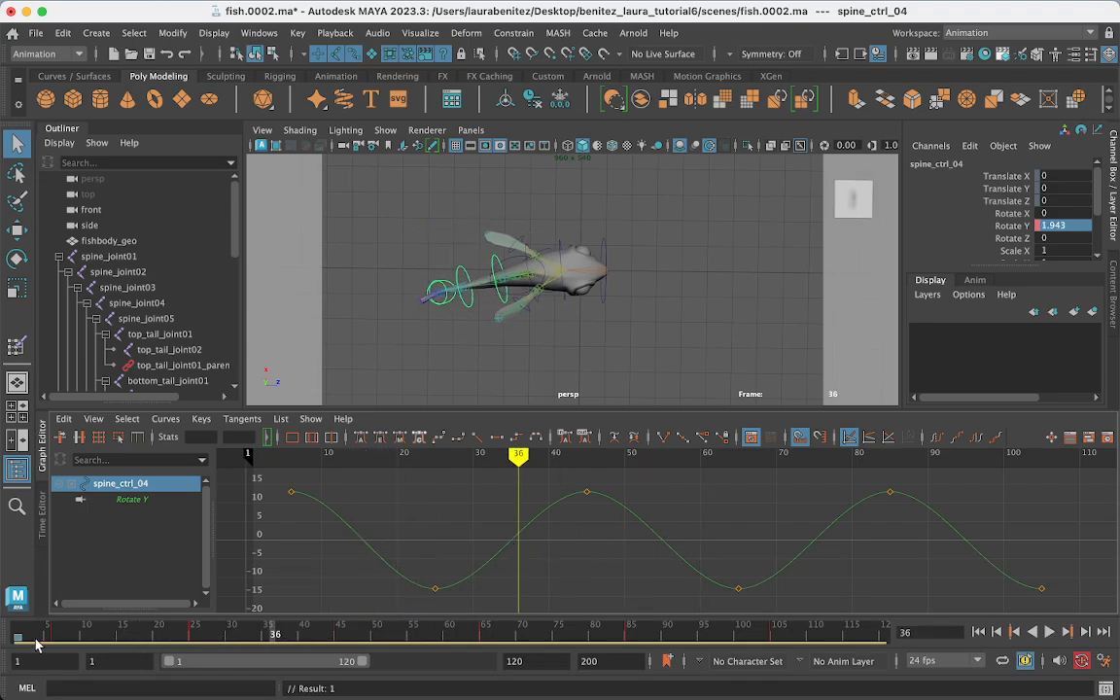
pyautogui.moveTo(25, 632); pyautogui.dragTo(7, 635)
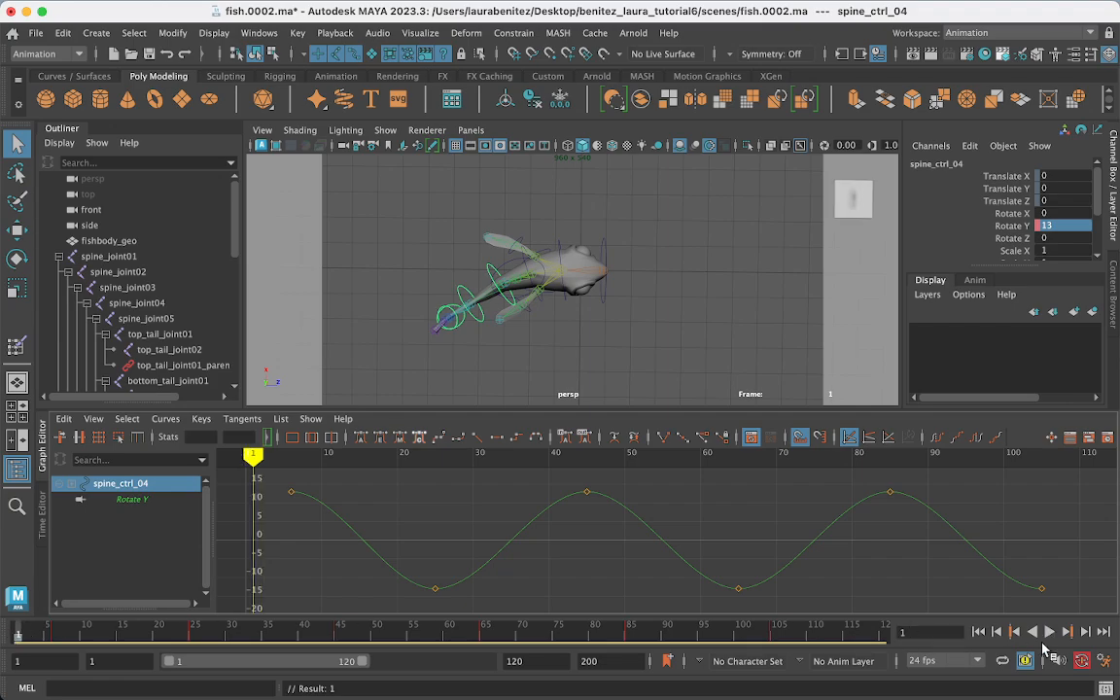
pyautogui.click(1050, 633)
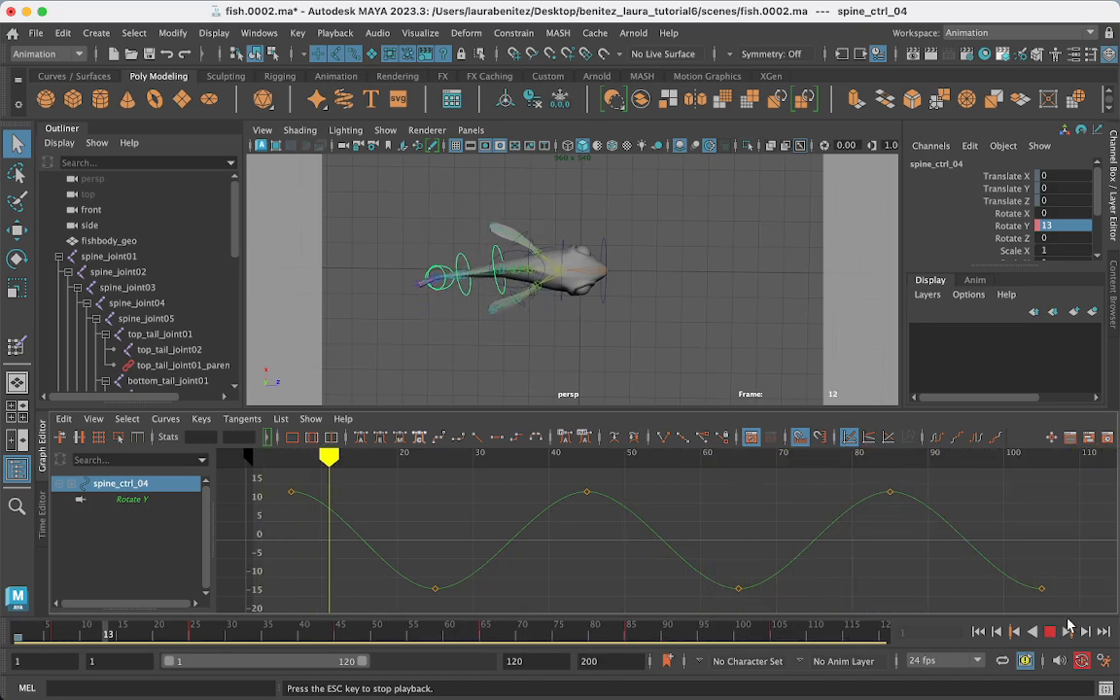
pyautogui.click(1049, 632)
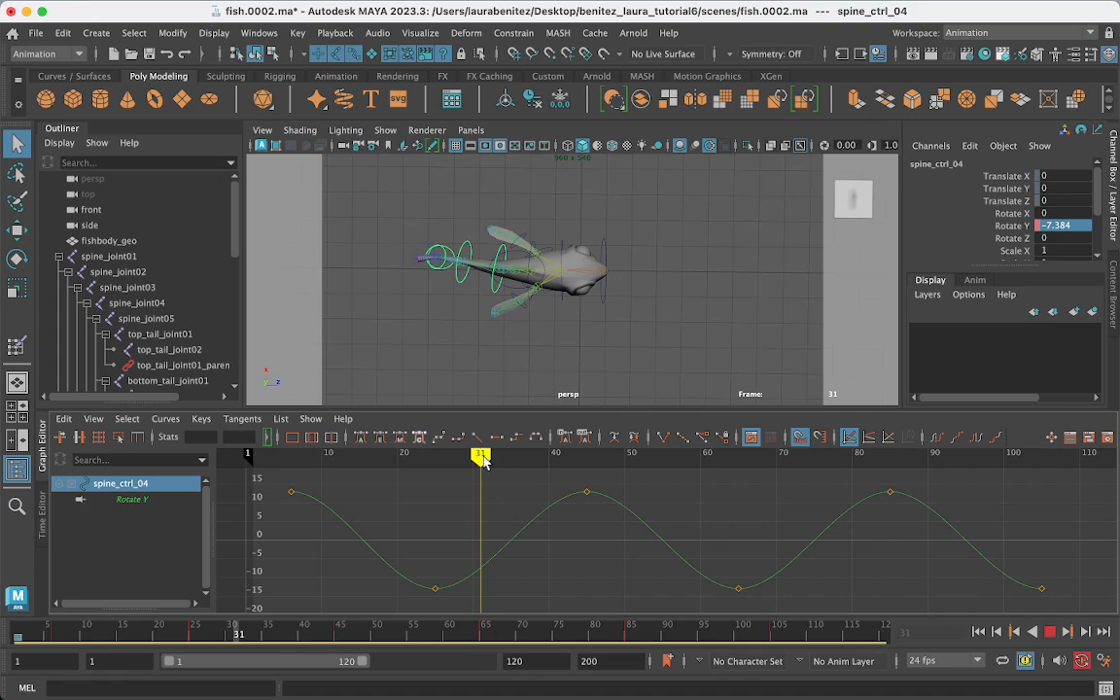
# Shift all of spine_ctrl_04's Rotate Y keys two frames later so the first key sits at frame 8
pyautogui.moveTo(483, 461); pyautogui.dragTo(335, 457)
pyautogui.scroll(-3, 448, 507)
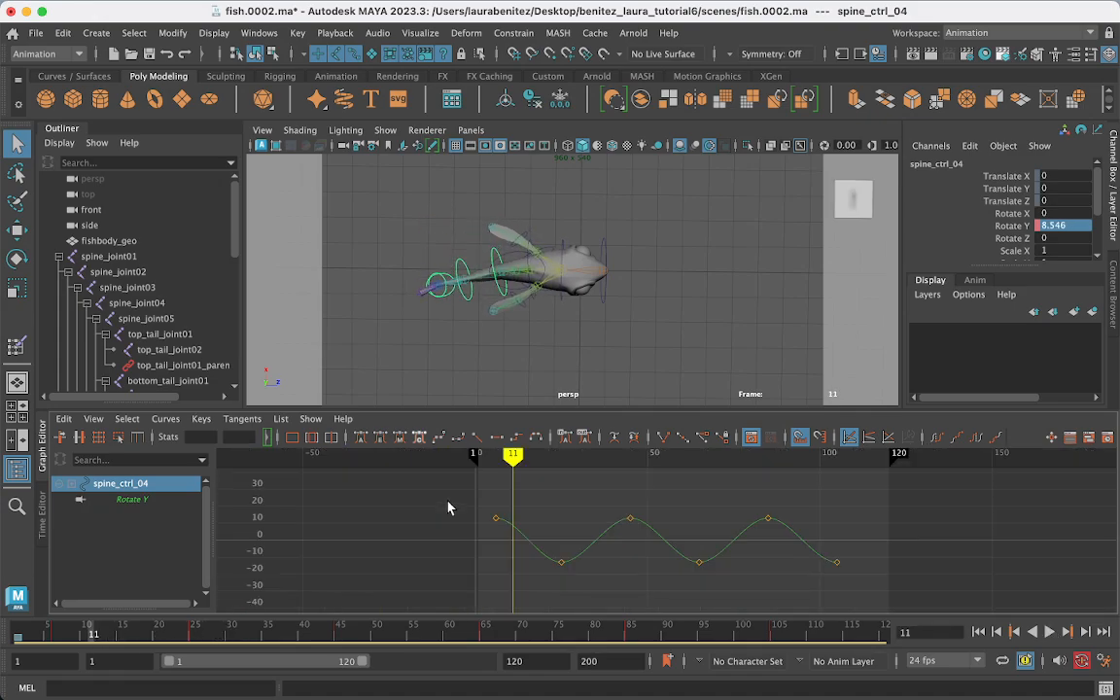
pyautogui.moveTo(453, 500); pyautogui.dragTo(860, 532)
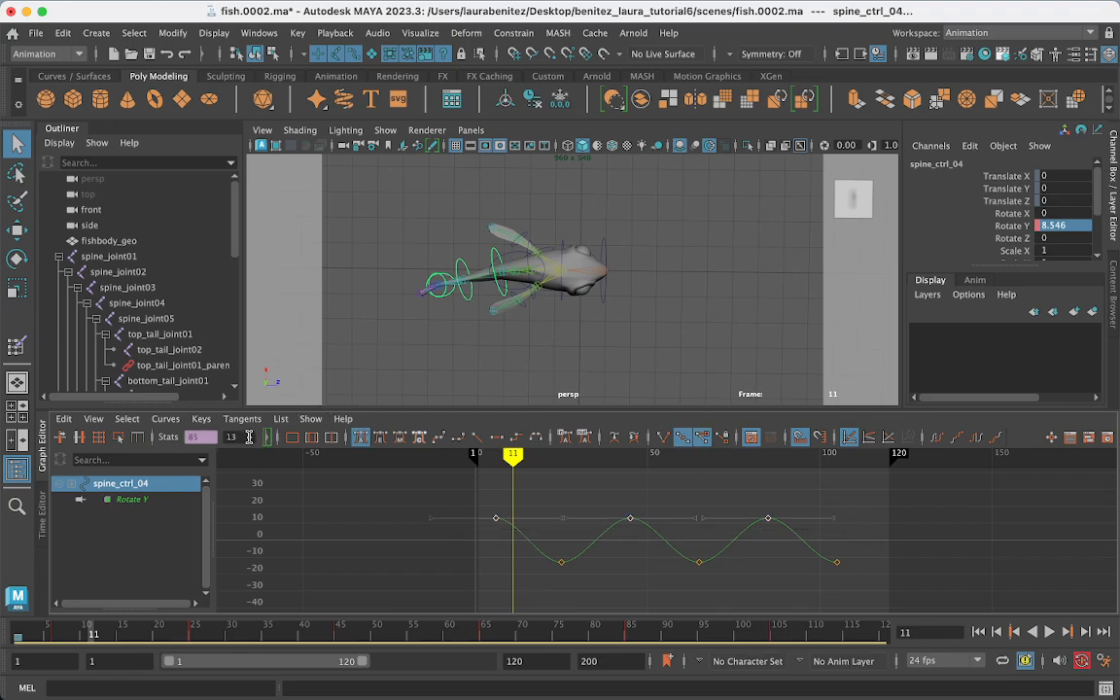
pyautogui.moveTo(464, 491); pyautogui.dragTo(854, 577)
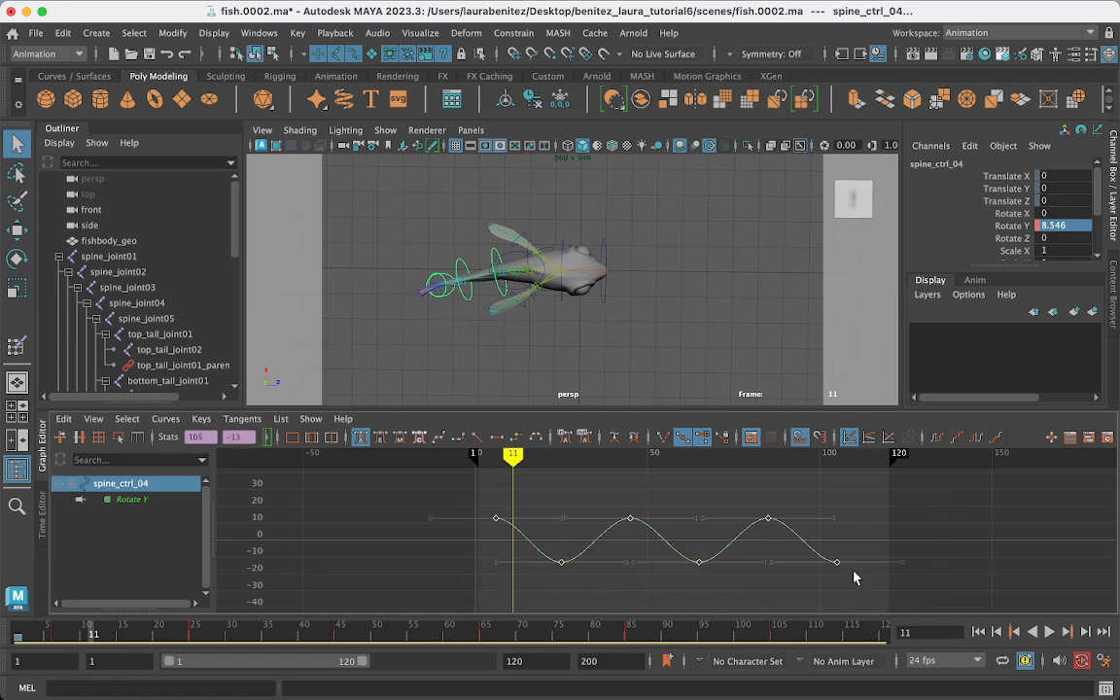
pyautogui.scroll(-10, 766, 560)
pyautogui.press('f')
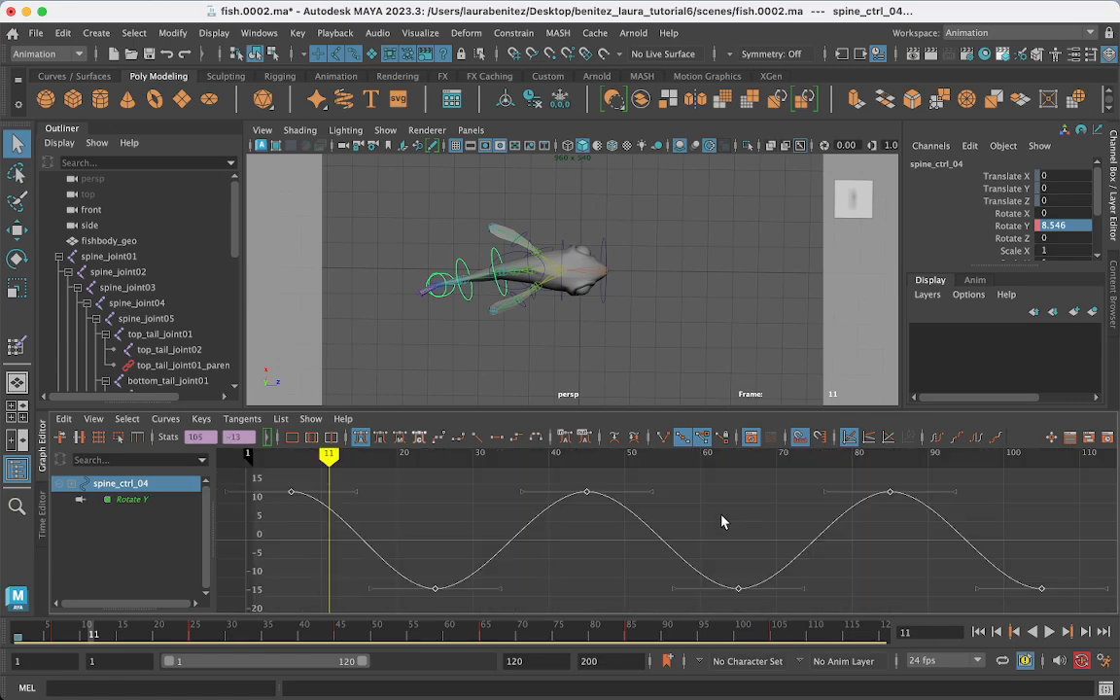
pyautogui.moveTo(321, 465)
pyautogui.mouseDown()
pyautogui.moveTo(273, 465)
pyautogui.moveTo(305, 471)
pyautogui.mouseUp()
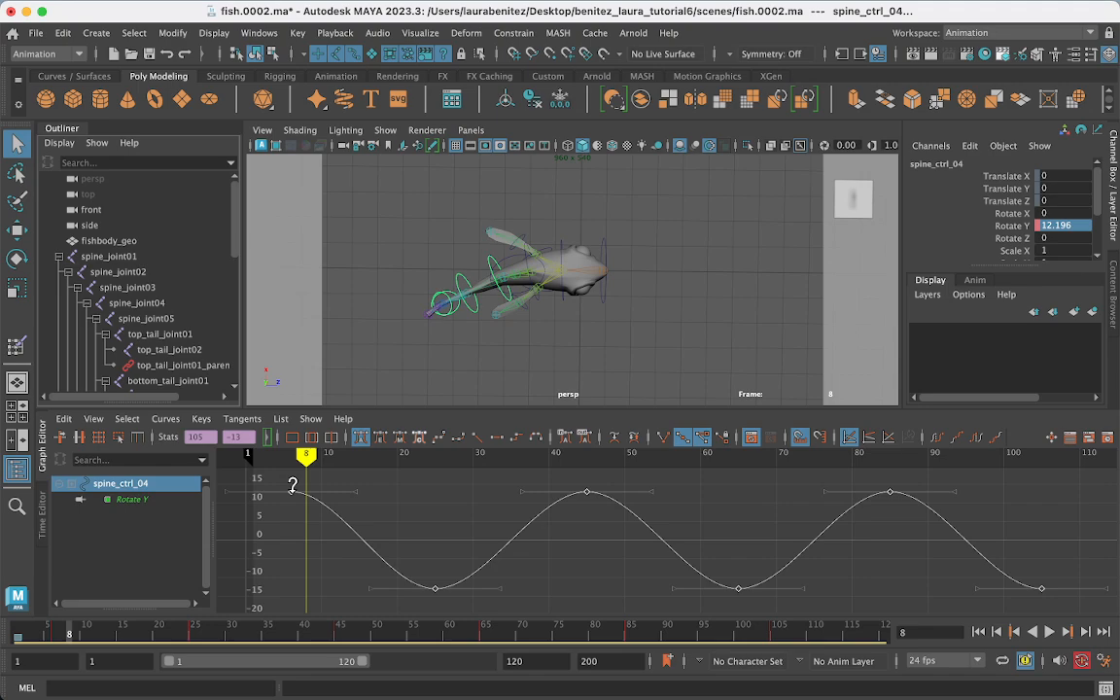
pyautogui.moveTo(293, 494); pyautogui.dragTo(312, 495)
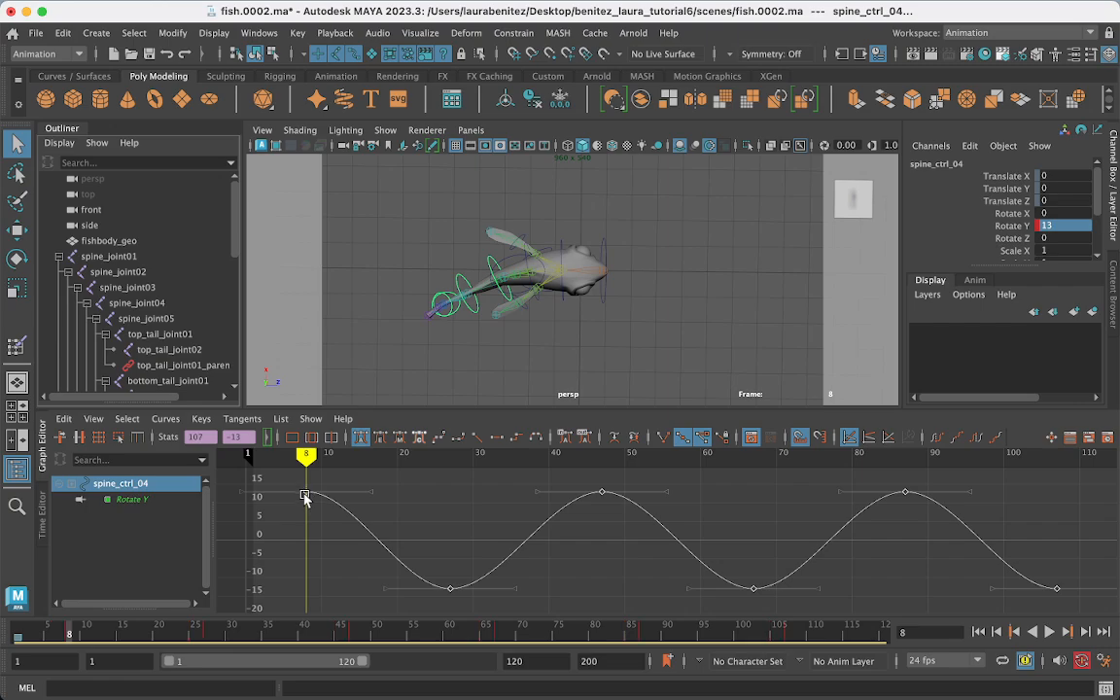
# Play the animation to review spine_ctrl_04's motion with the delayed timing
pyautogui.hotkey('alt', 'v')
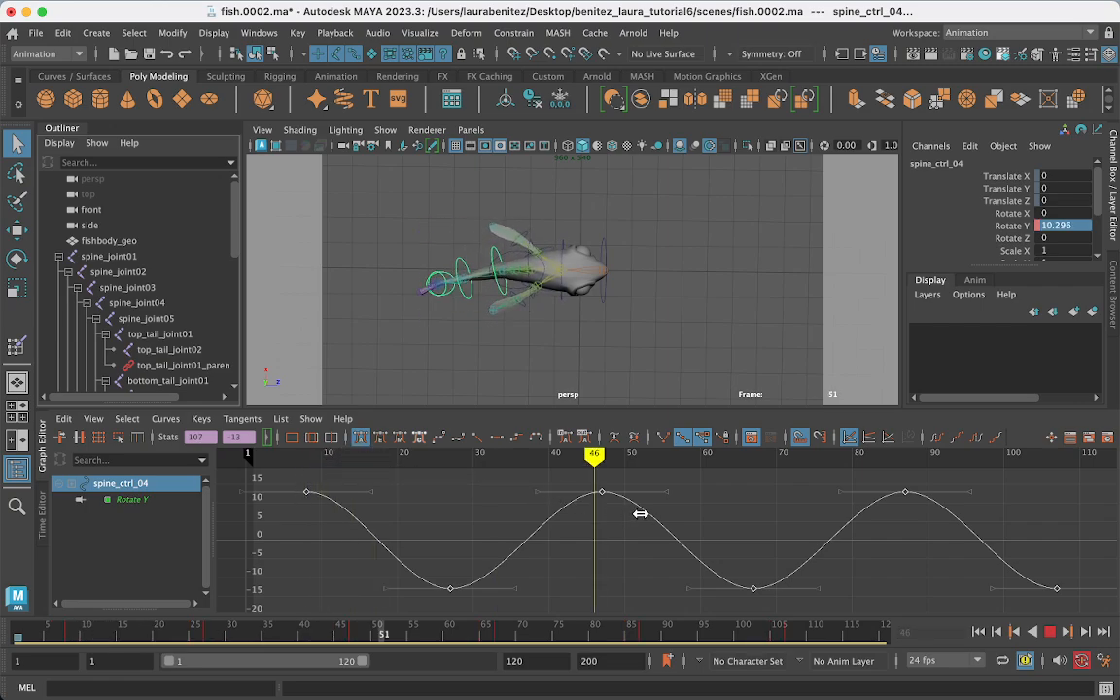
pyautogui.moveTo(782, 555); pyautogui.dragTo(214, 522)
pyautogui.click(1049, 632)
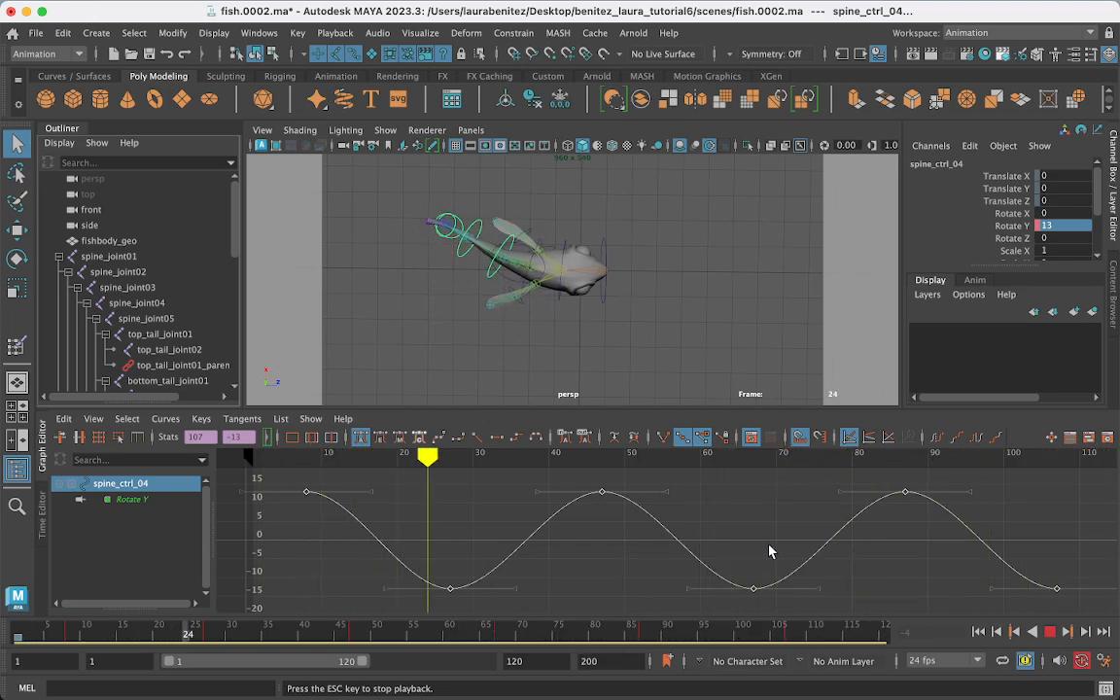
pyautogui.click(666, 533)
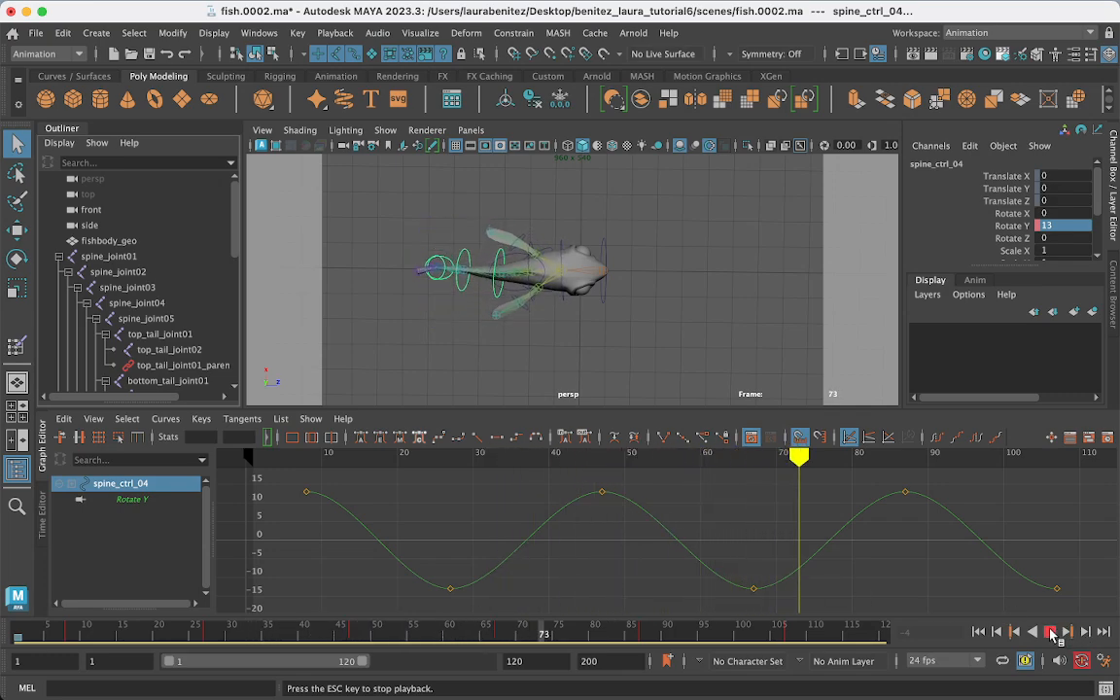
pyautogui.click(1050, 630)
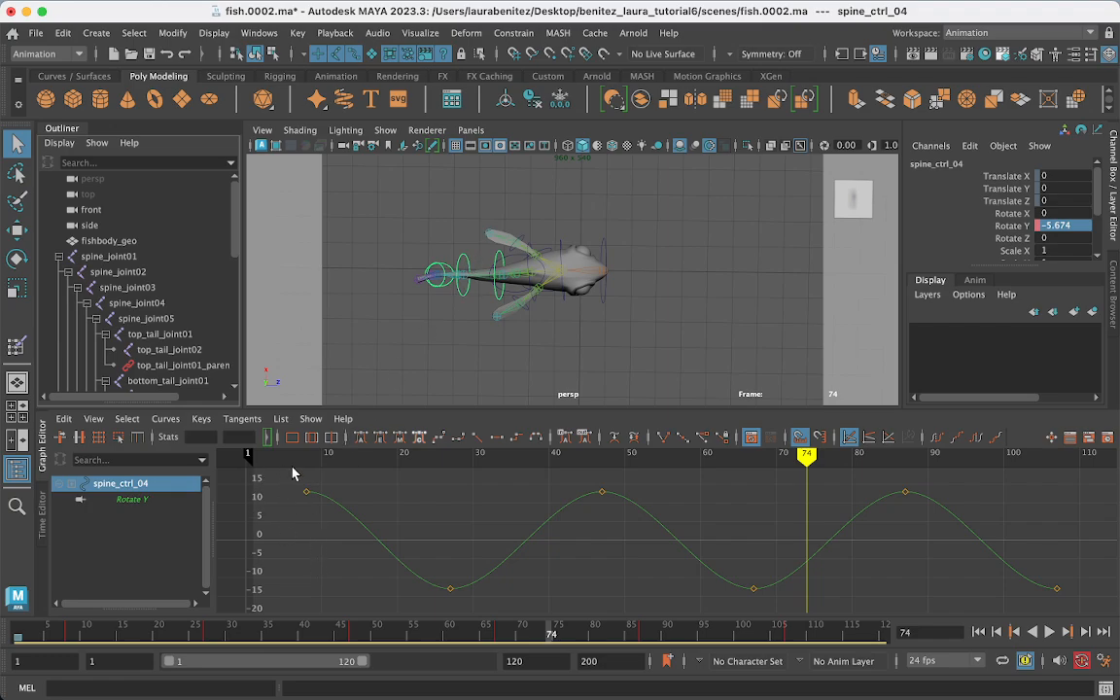
# Copy all keys of spine_ctrl_04's Rotate Y curve
pyautogui.moveTo(293, 471); pyautogui.dragTo(1077, 612)
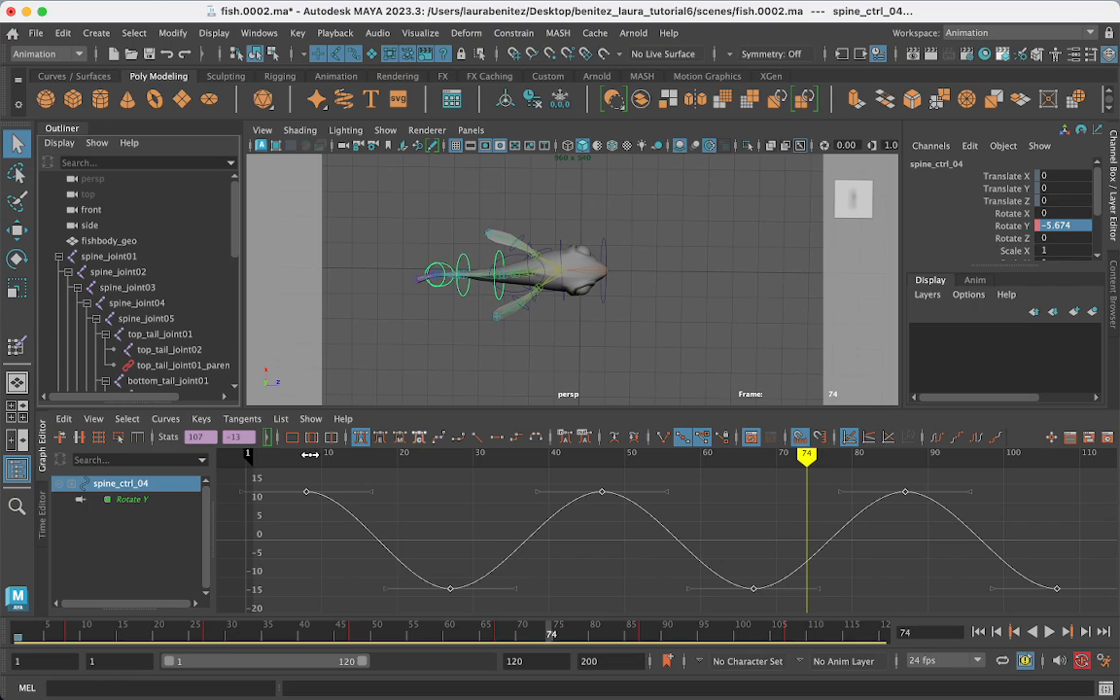
pyautogui.click(63, 419)
pyautogui.click(83, 201)
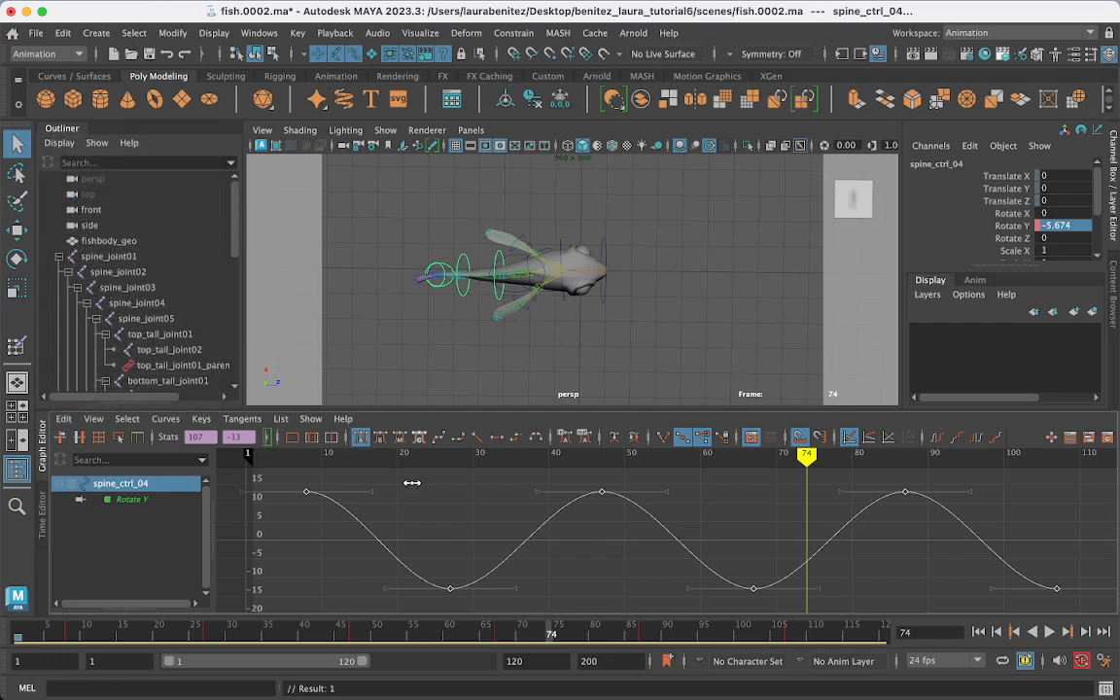
# Paste the copied Rotate Y curve onto spine_ctrl_05 at frame 12 and preview the motion
pyautogui.click(461, 298)
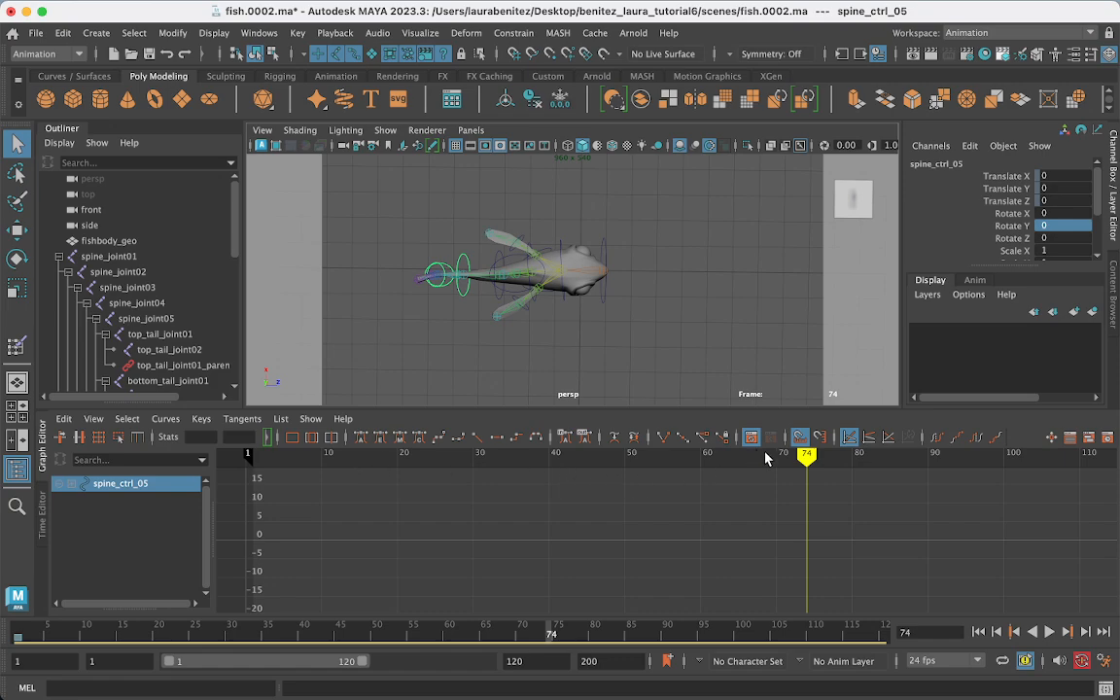
pyautogui.moveTo(809, 461)
pyautogui.mouseDown()
pyautogui.moveTo(300, 475)
pyautogui.moveTo(334, 476)
pyautogui.mouseUp()
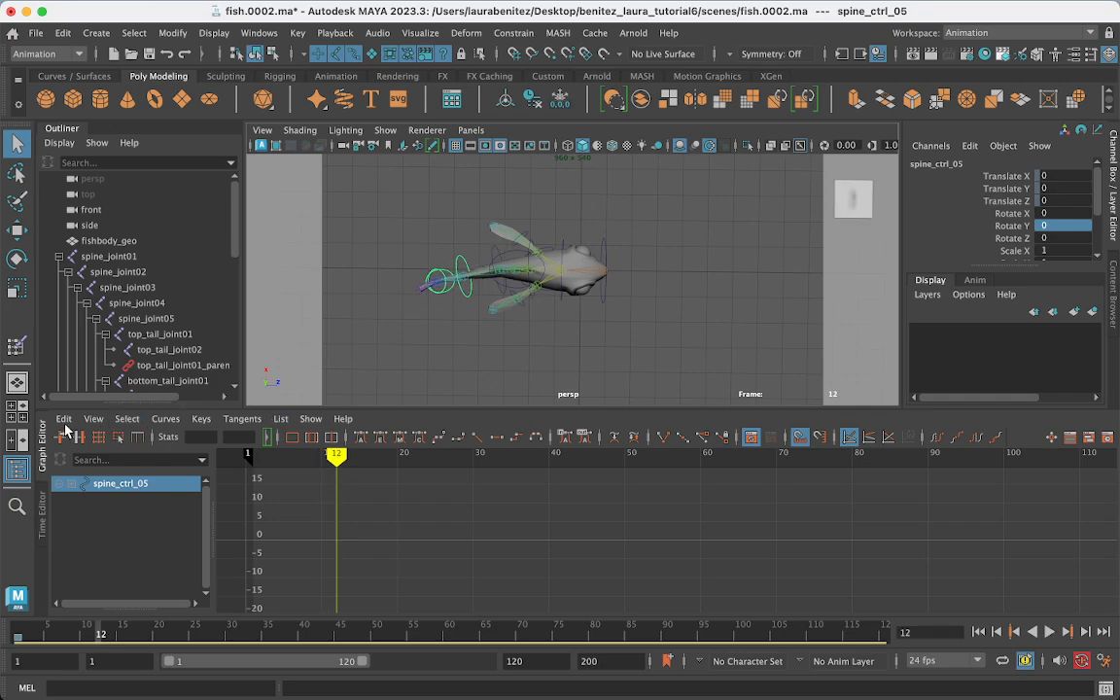
pyautogui.click(63, 418)
pyautogui.click(86, 216)
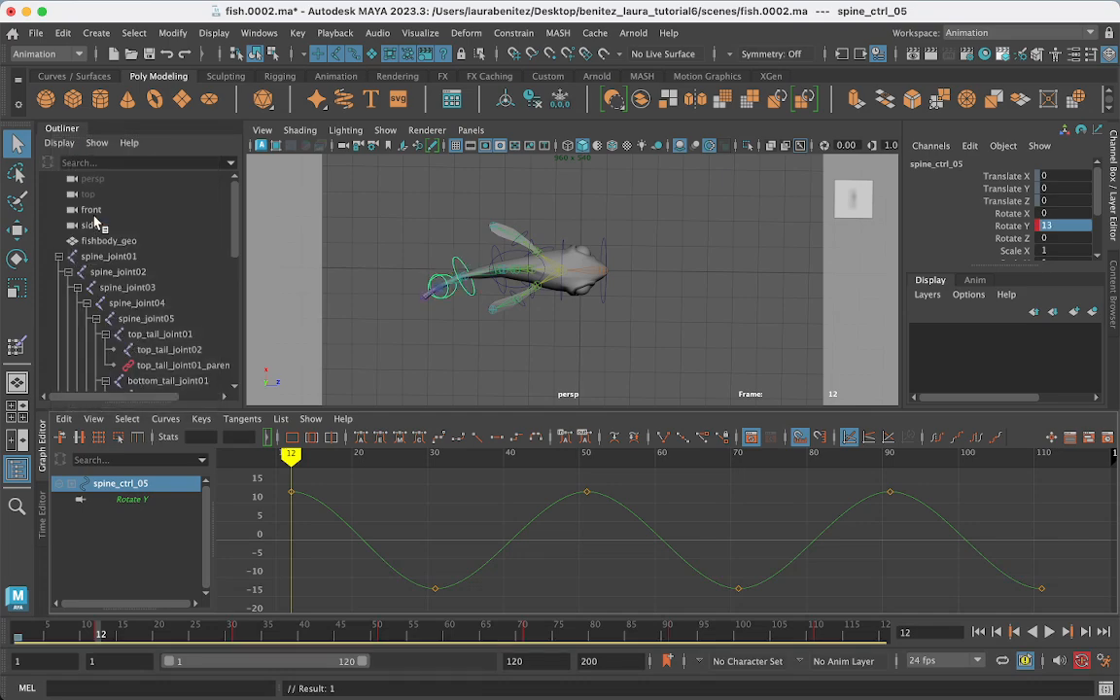
pyautogui.hotkey('alt', 'v')
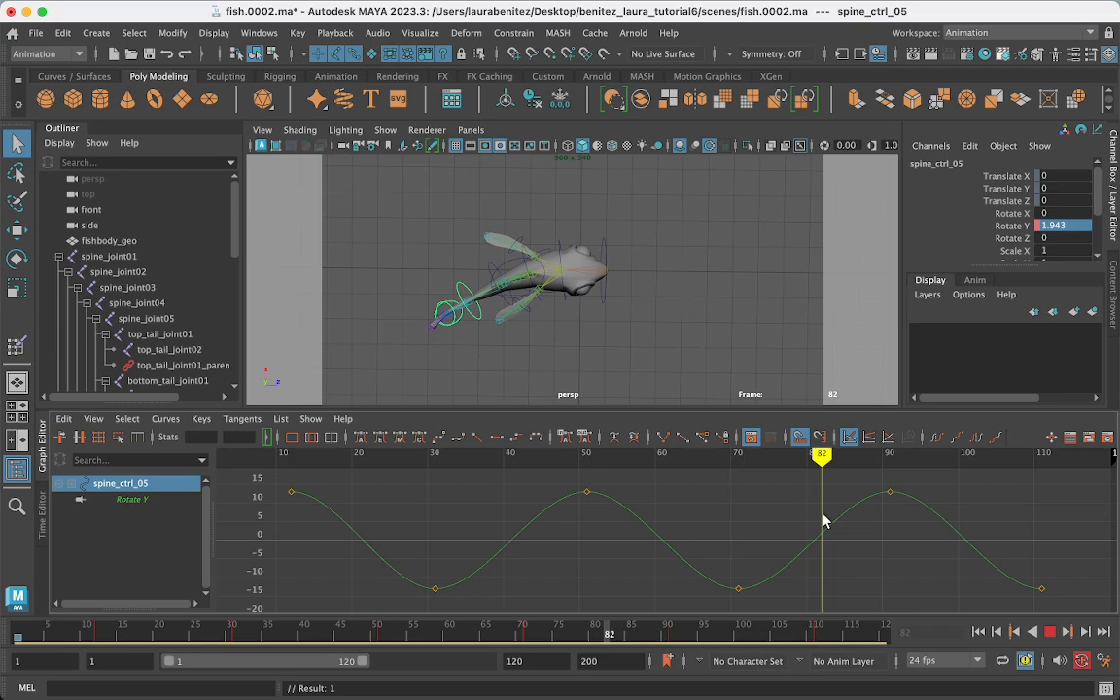
pyautogui.moveTo(742, 510); pyautogui.dragTo(299, 503, button='middle')
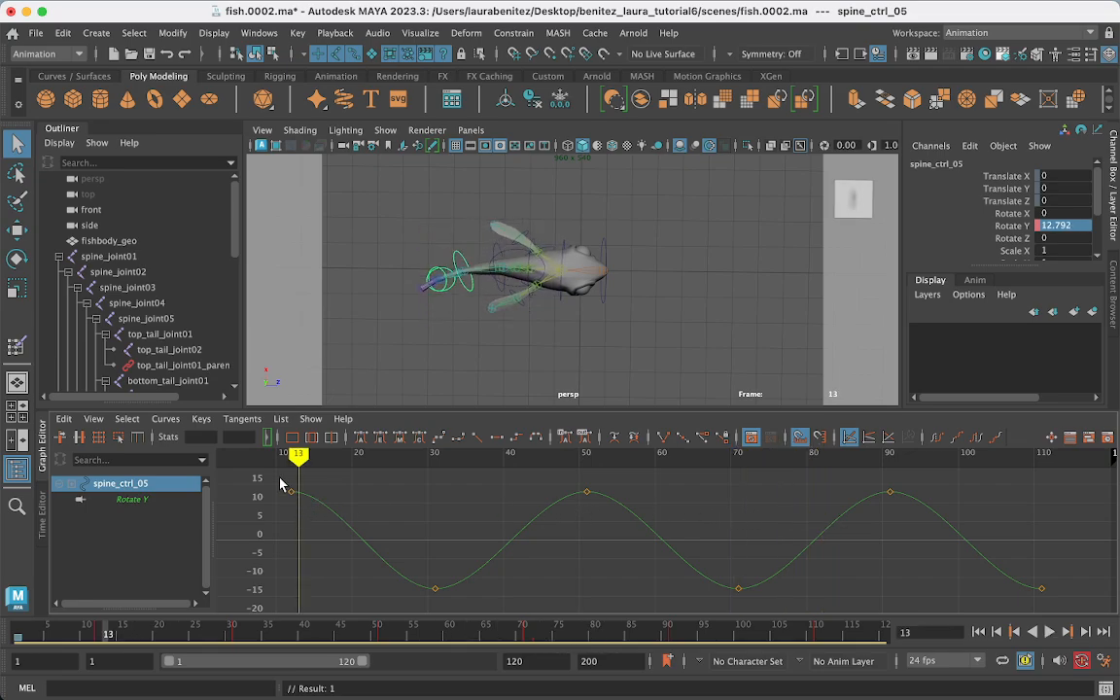
# Set the three peak keys of spine_ctrl_05's Rotate Y curve to a value of 20
pyautogui.scroll(-5, 371, 513)
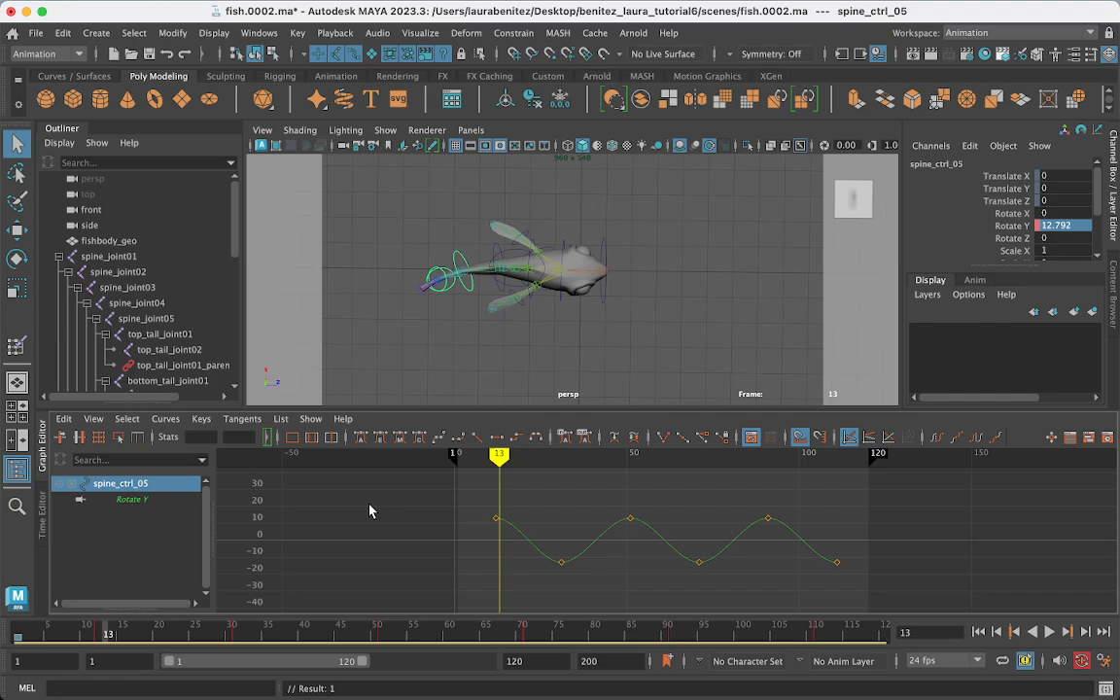
pyautogui.moveTo(464, 495); pyautogui.dragTo(832, 538)
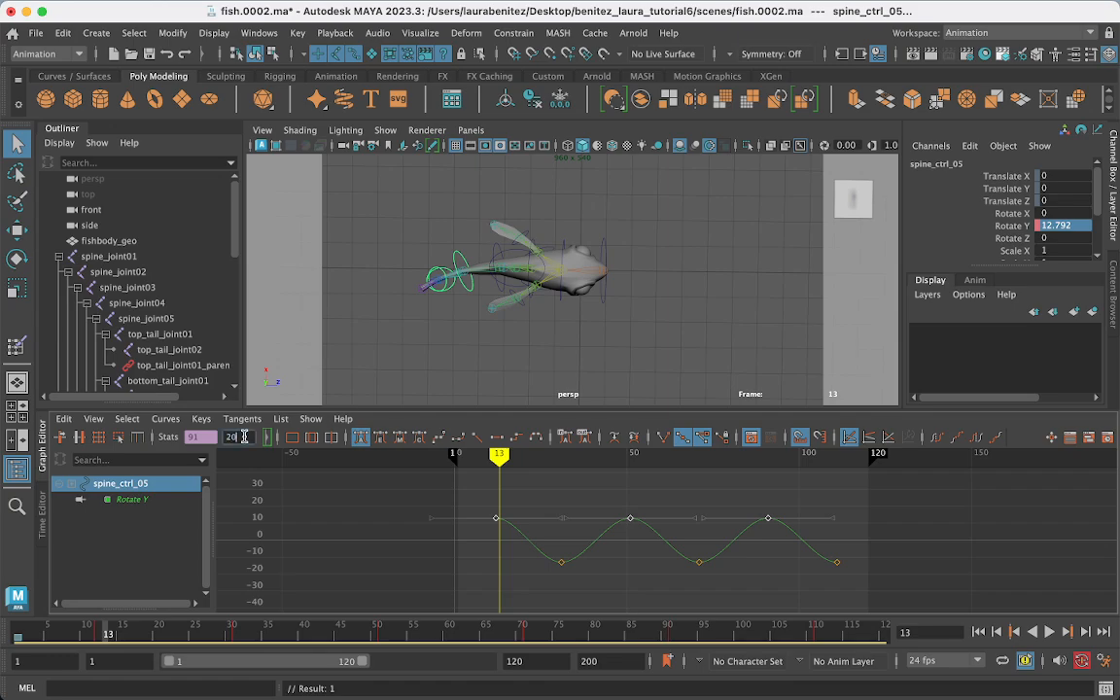
pyautogui.click(244, 436)
pyautogui.write('20')
pyautogui.press('Return')
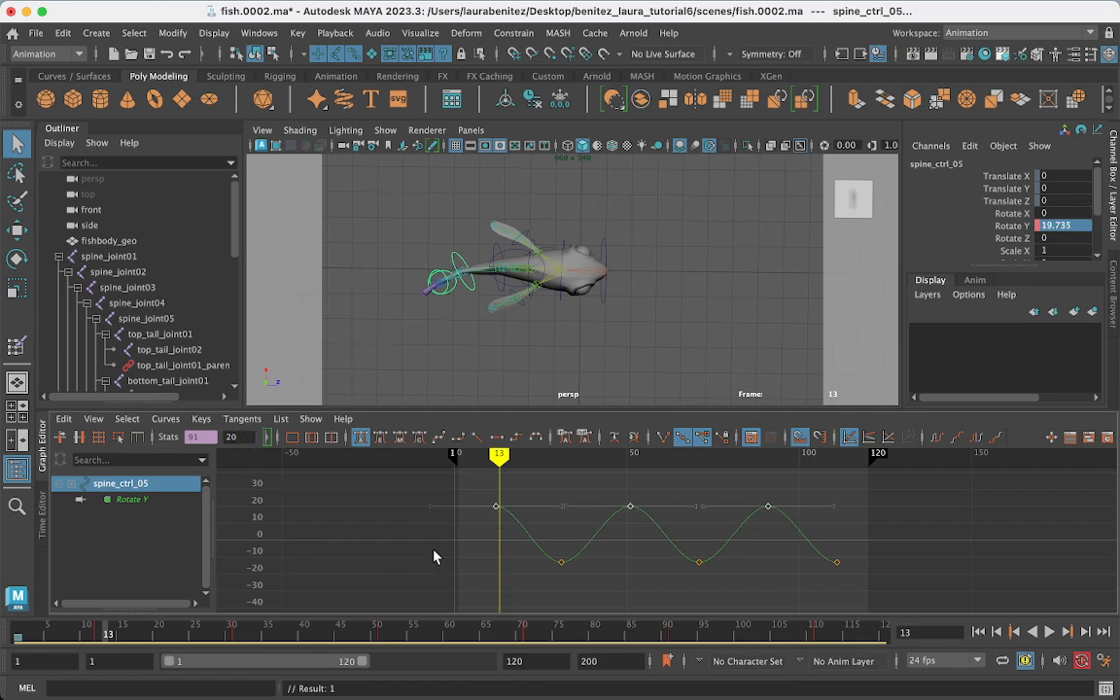
# Set the three trough keys of spine_ctrl_05's Rotate Y curve to a value of -20
pyautogui.moveTo(437, 549); pyautogui.dragTo(841, 589)
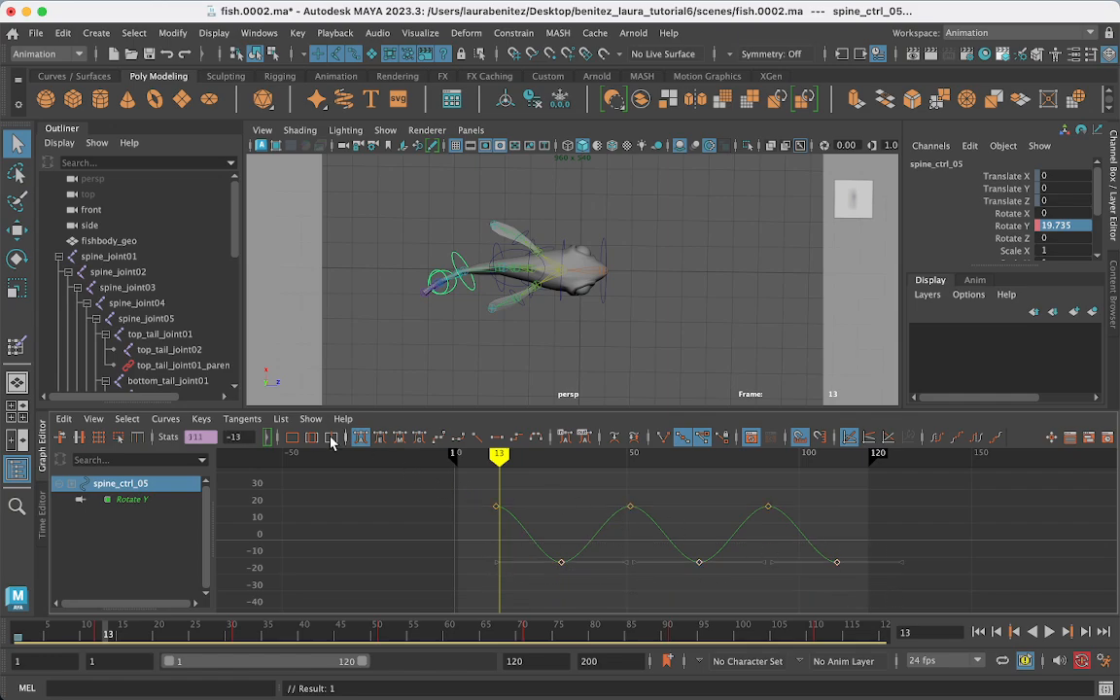
pyautogui.click(244, 436)
pyautogui.write('-20')
pyautogui.press('Return')
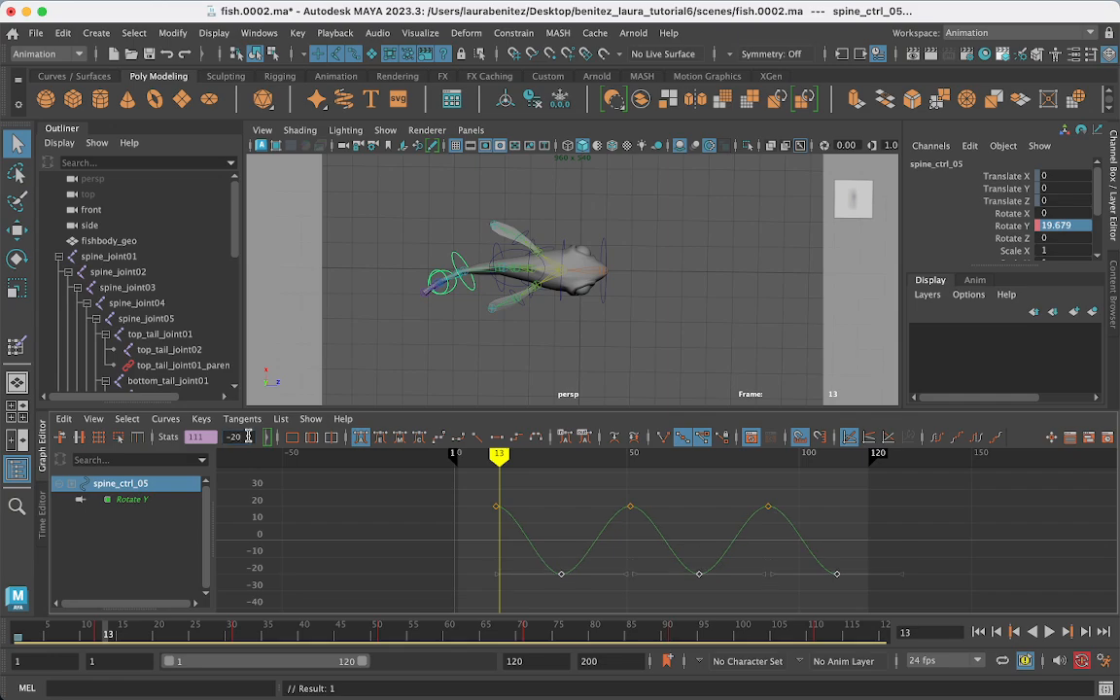
# Set the peak keys of spine_ctrl_04's Rotate Y curve to 15 and its trough keys to -15
pyautogui.click(494, 253)
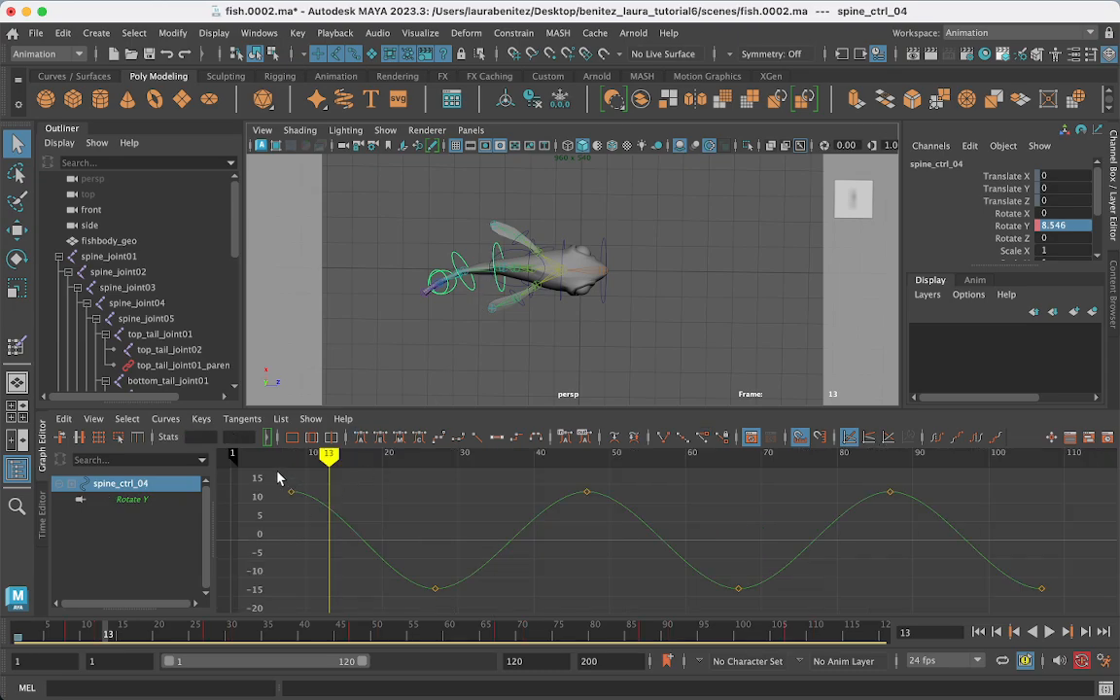
pyautogui.moveTo(280, 475); pyautogui.dragTo(992, 520)
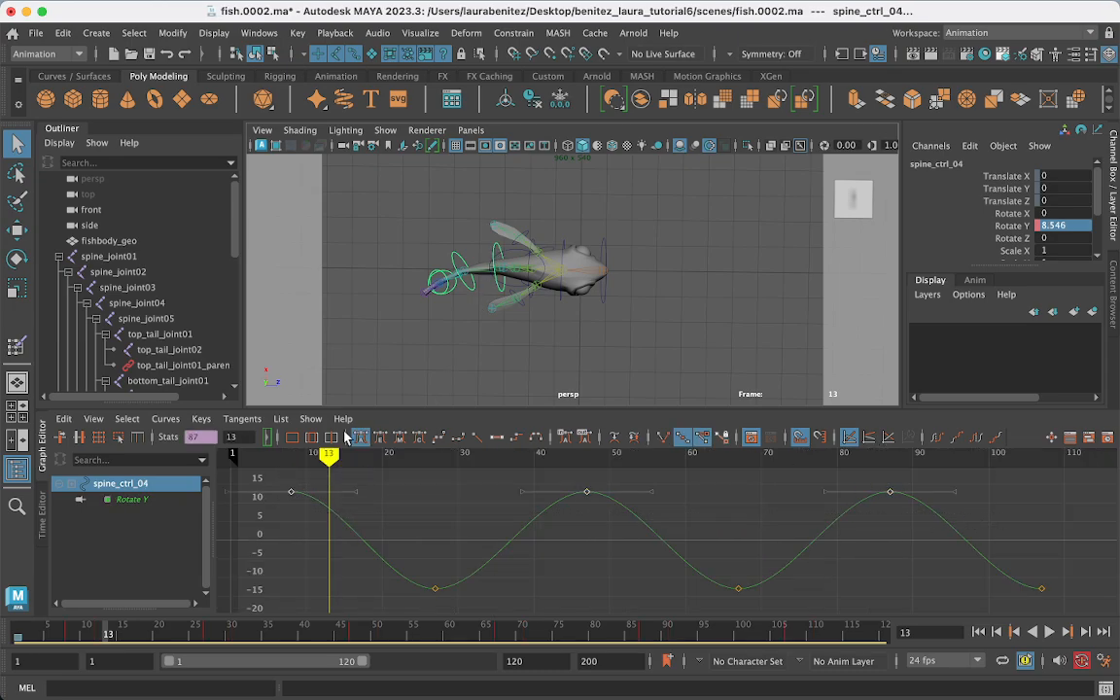
pyautogui.click(234, 436)
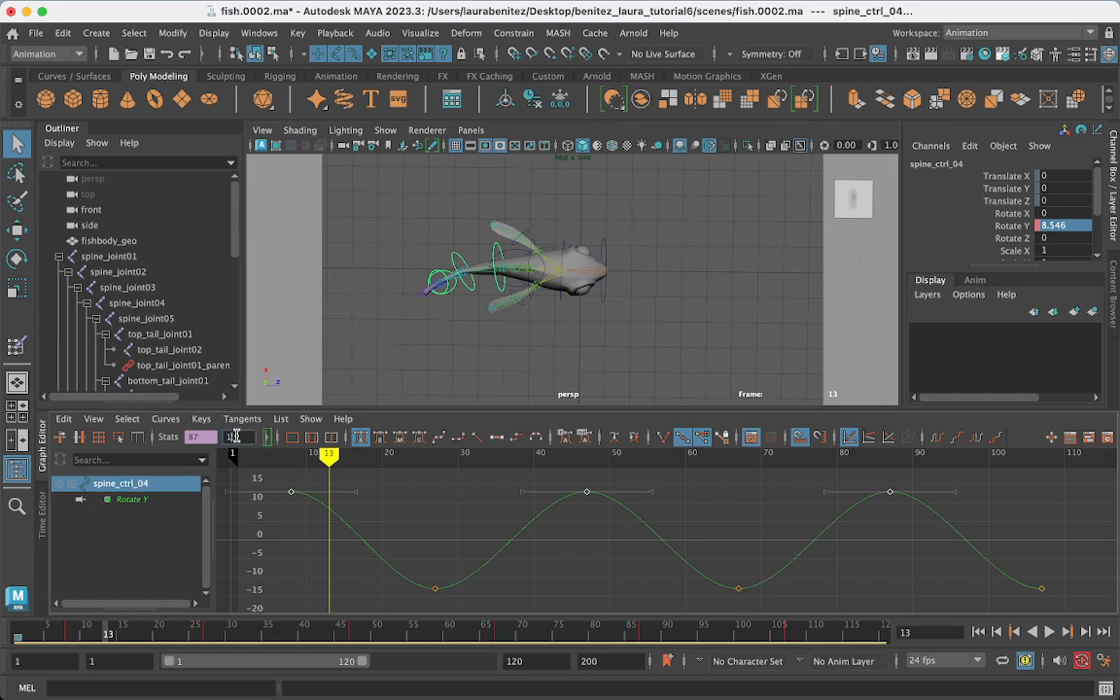
pyautogui.write('15')
pyautogui.press('Return')
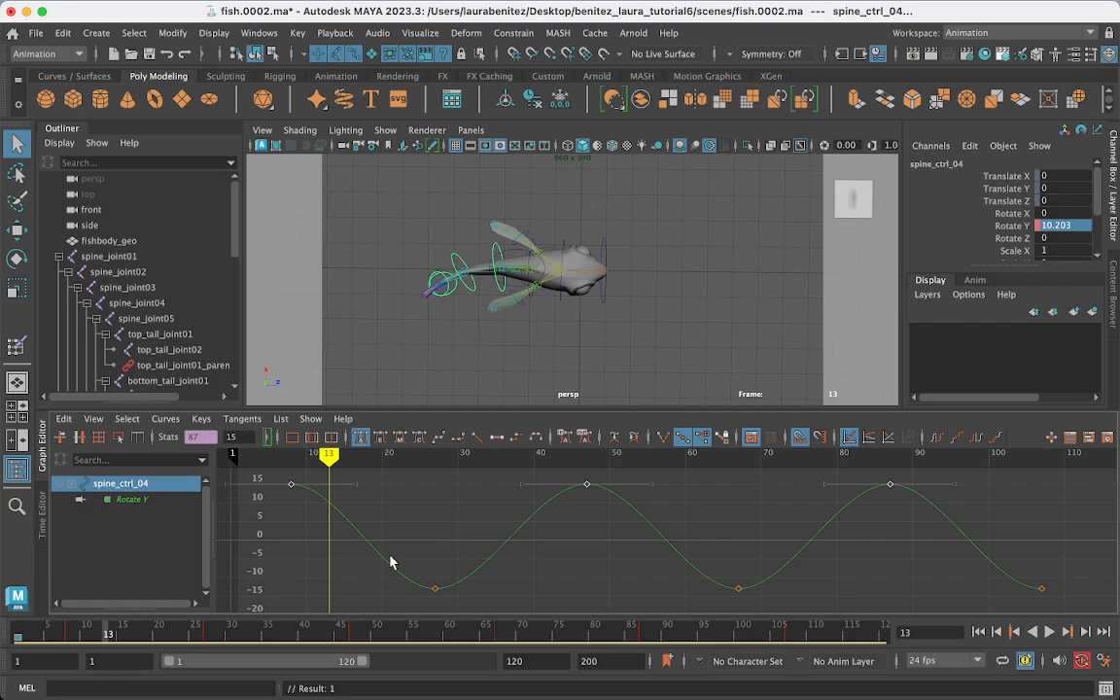
pyautogui.moveTo(391, 558); pyautogui.dragTo(1073, 633)
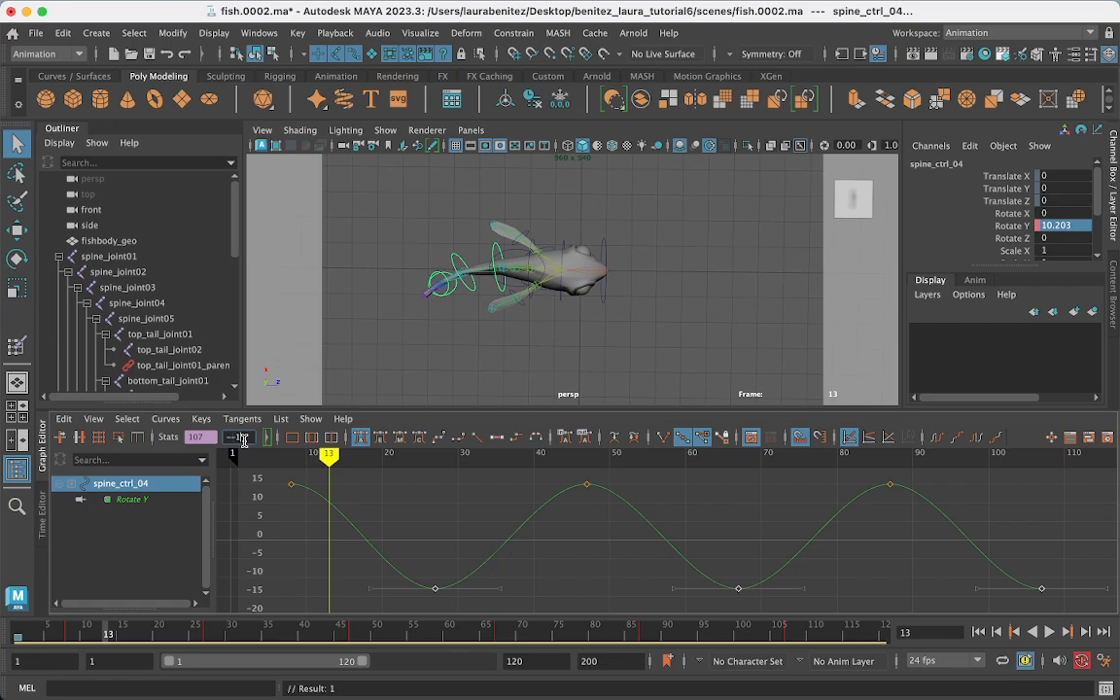
pyautogui.press('Return')
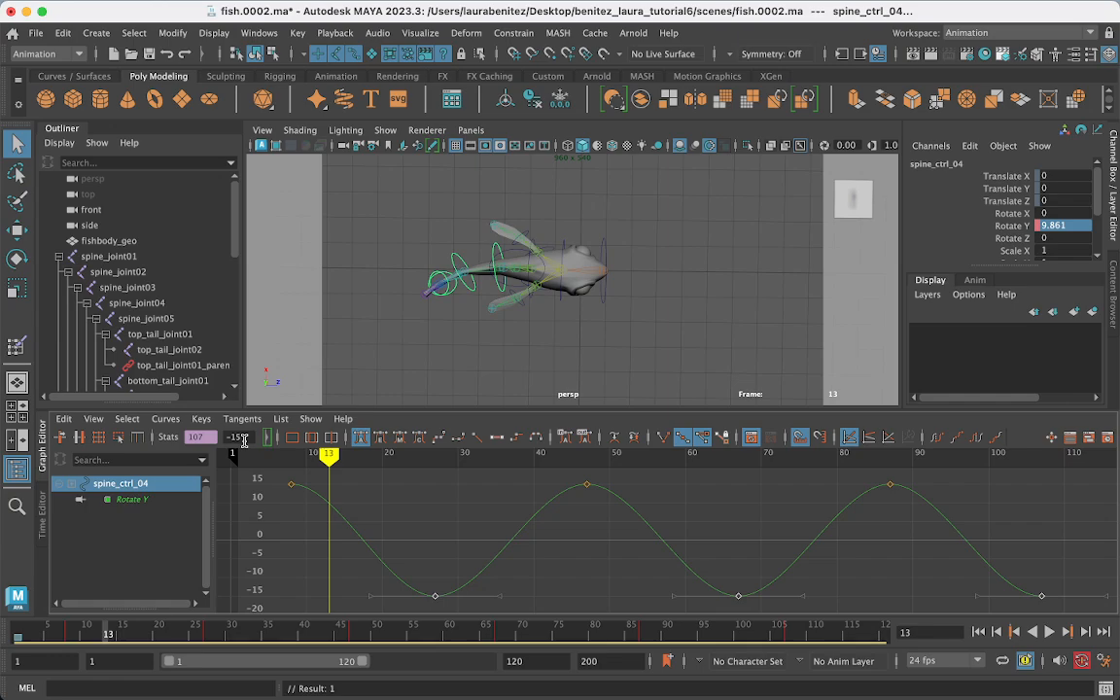
# Raise the three peak keys of spine_ctrl_04's Rotate Y curve to about 22.4
pyautogui.moveTo(278, 476); pyautogui.dragTo(1056, 542)
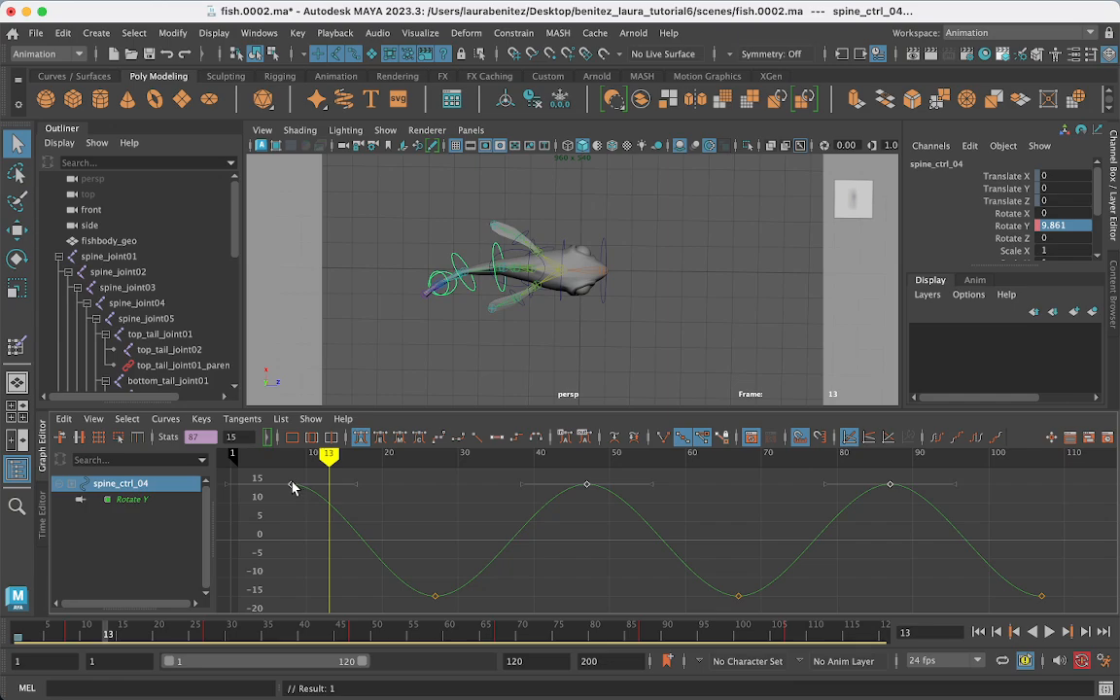
pyautogui.keyDown('shift'); pyautogui.moveTo(293, 486); pyautogui.dragTo(298, 459, button='middle'); pyautogui.keyUp('shift')
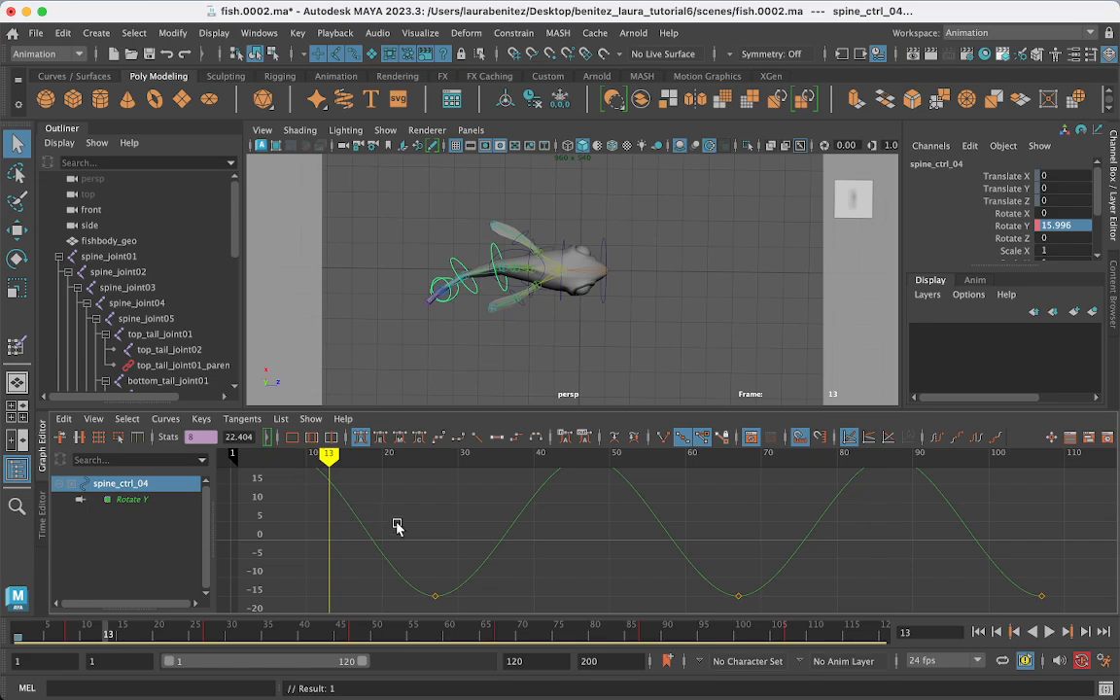
pyautogui.scroll(5, 396, 524)
pyautogui.scroll(-10, 396, 525)
pyautogui.scroll(-5, 396, 525)
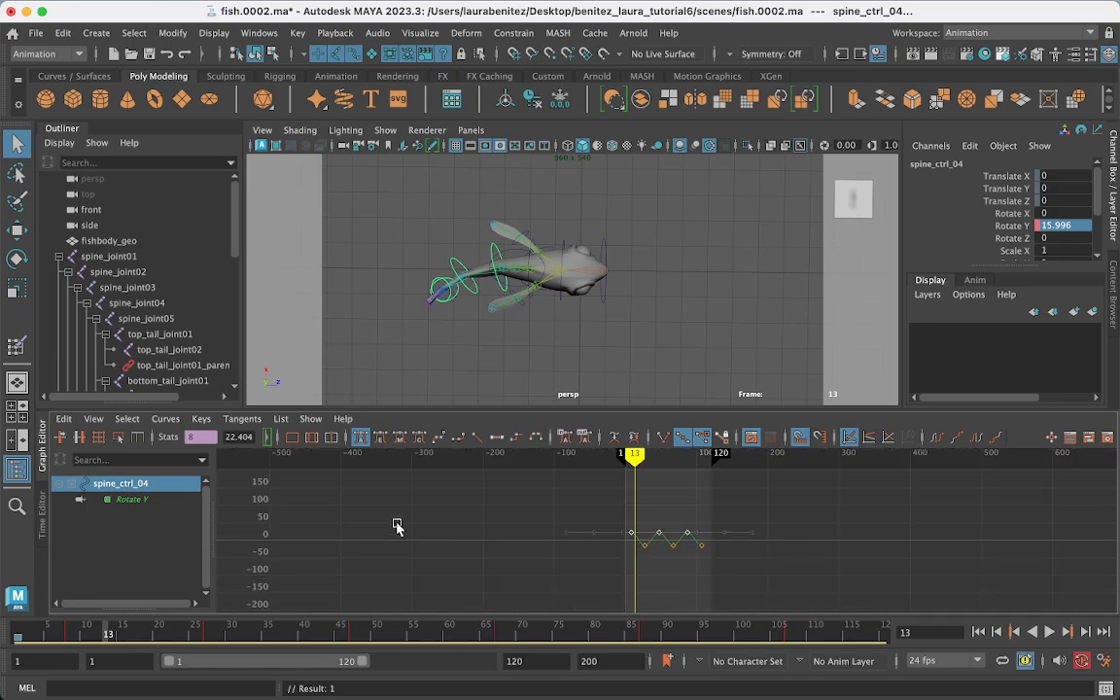
pyautogui.scroll(10, 397, 525)
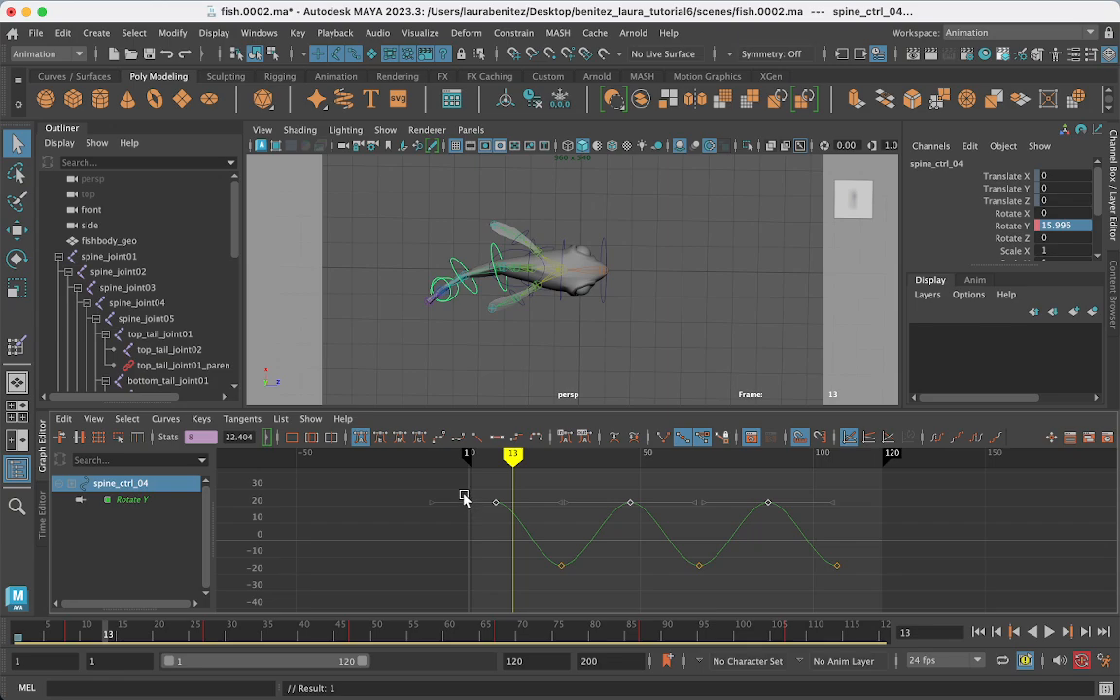
# Set the three peak keys of spine_ctrl_04's Rotate Y curve to a value of 22
pyautogui.moveTo(454, 480); pyautogui.dragTo(856, 525)
pyautogui.doubleClick(239, 437)
pyautogui.write('22')
pyautogui.press('Return')
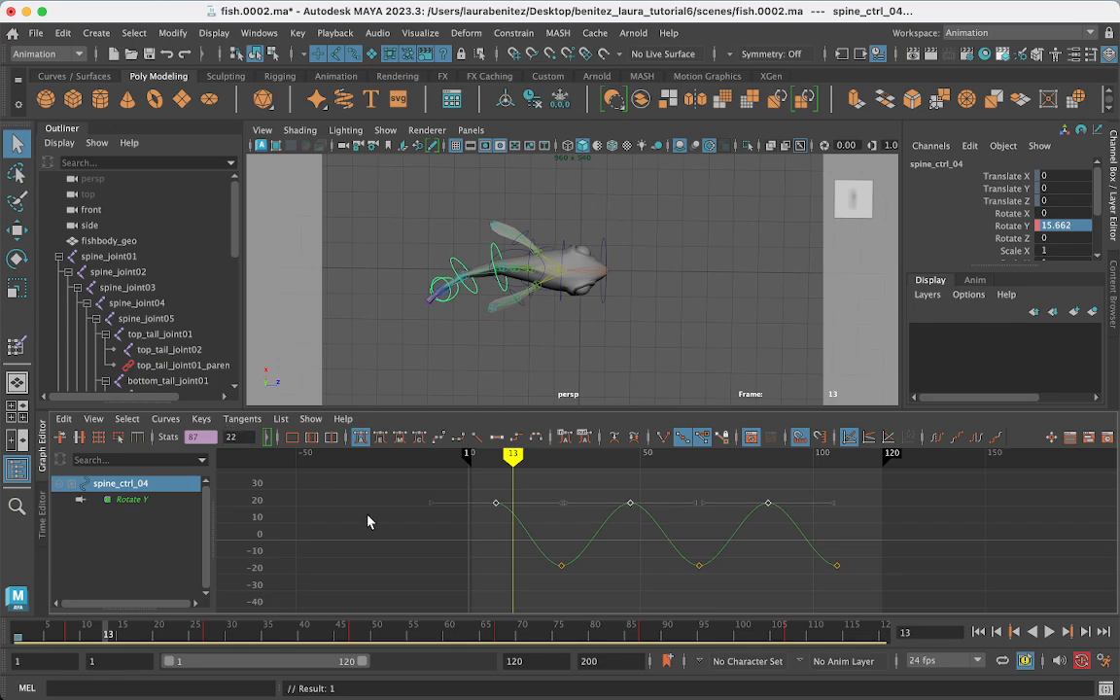
# Set the three trough keys of spine_ctrl_04's Rotate Y curve to a value of -22
pyautogui.moveTo(855, 584); pyautogui.dragTo(491, 544)
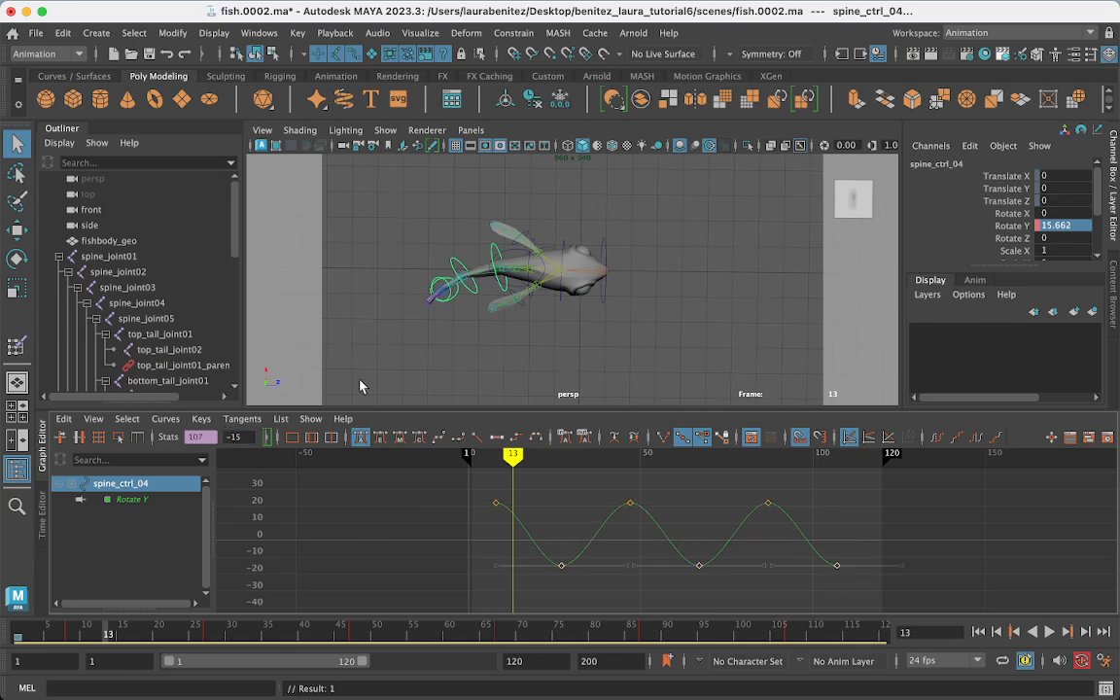
pyautogui.doubleClick(233, 437)
pyautogui.write('-22')
pyautogui.press('Return')
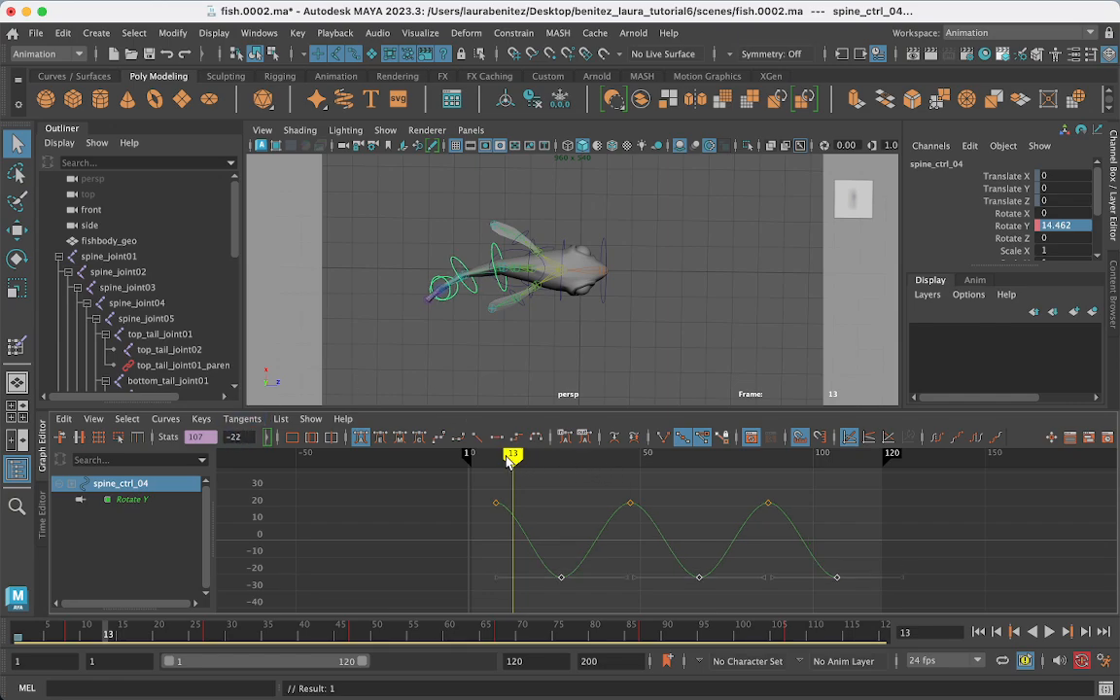
# Play the animation from the start, switch to the four-view layout and scrub through the frames to review the swimming motion
pyautogui.moveTo(510, 459); pyautogui.dragTo(465, 458)
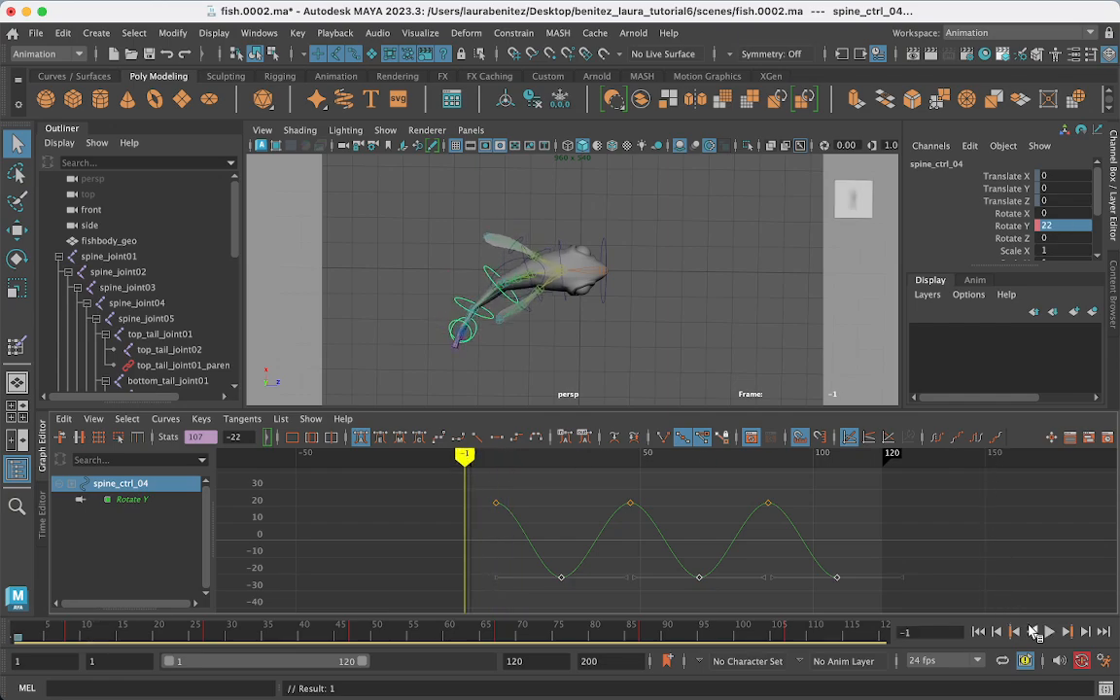
pyautogui.click(1050, 632)
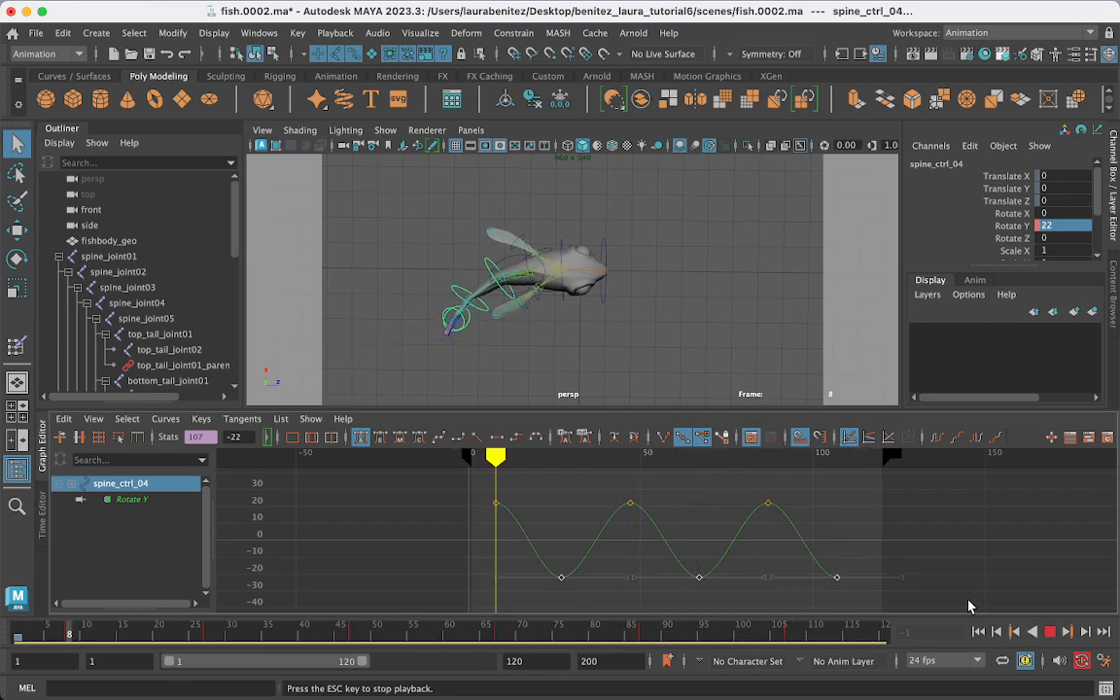
pyautogui.press('space')
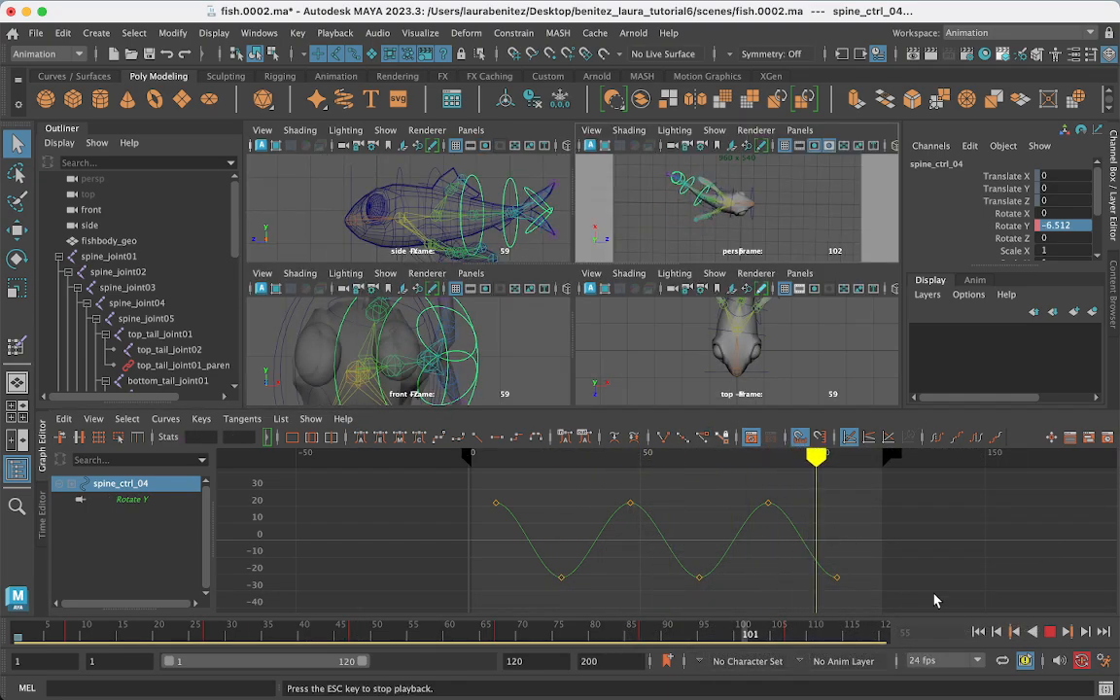
pyautogui.click(1049, 632)
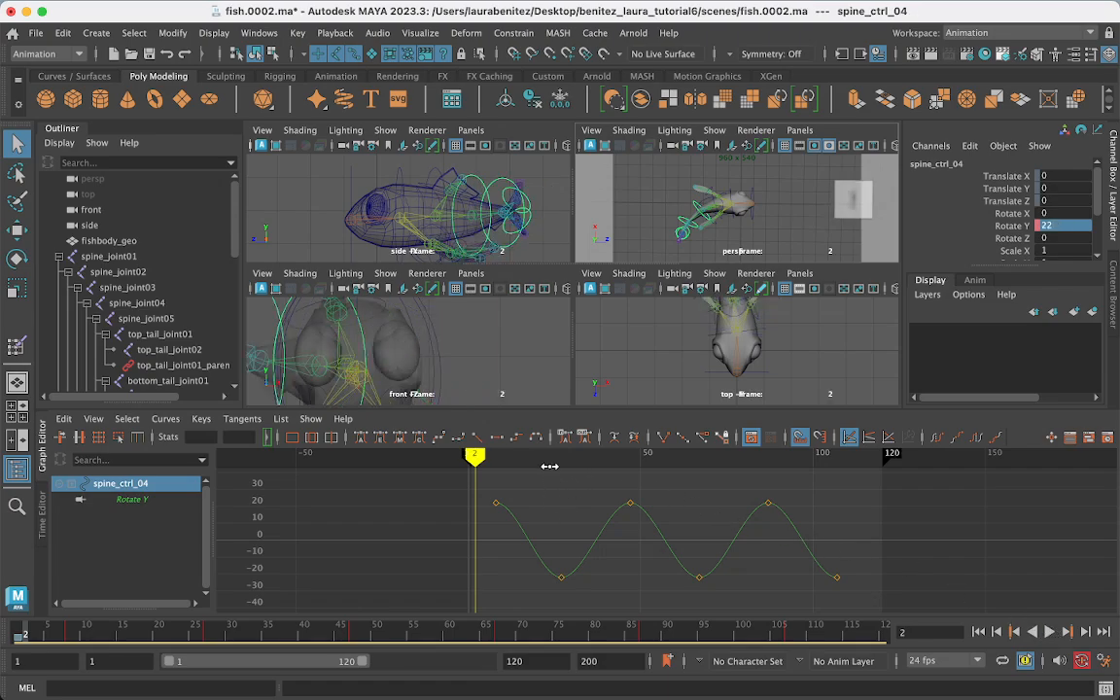
pyautogui.moveTo(549, 467); pyautogui.dragTo(842, 467)
pyautogui.click(493, 470)
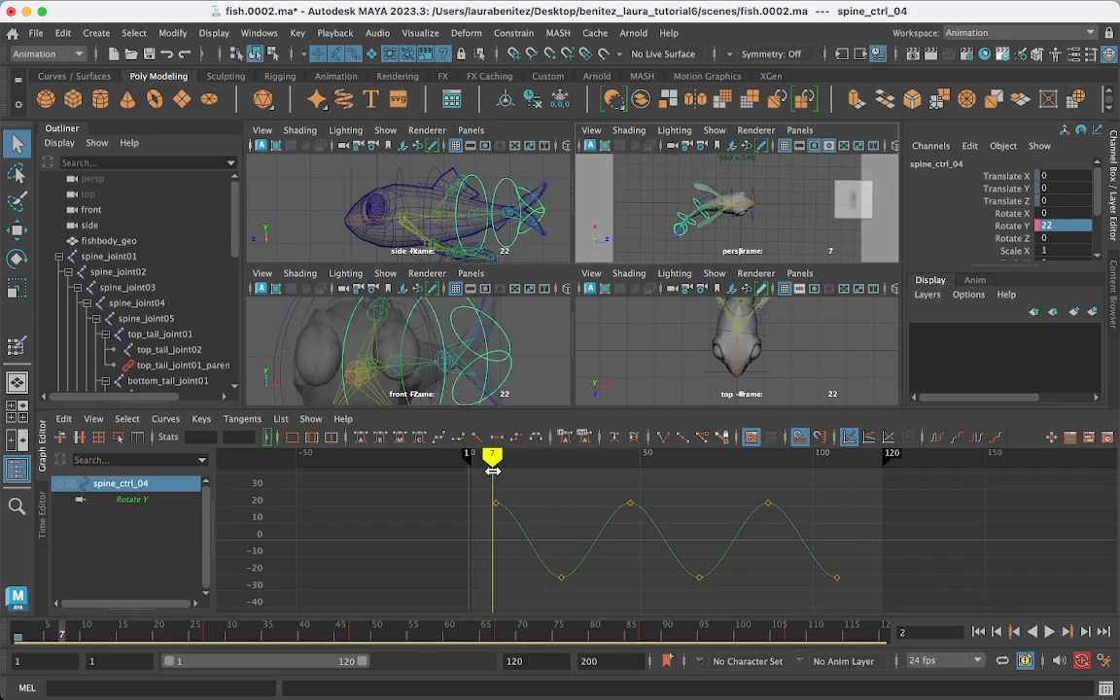
pyautogui.moveTo(492, 471)
pyautogui.mouseDown()
pyautogui.moveTo(475, 475)
pyautogui.moveTo(491, 487)
pyautogui.moveTo(482, 494)
pyautogui.mouseUp()
pyautogui.click(516, 525)
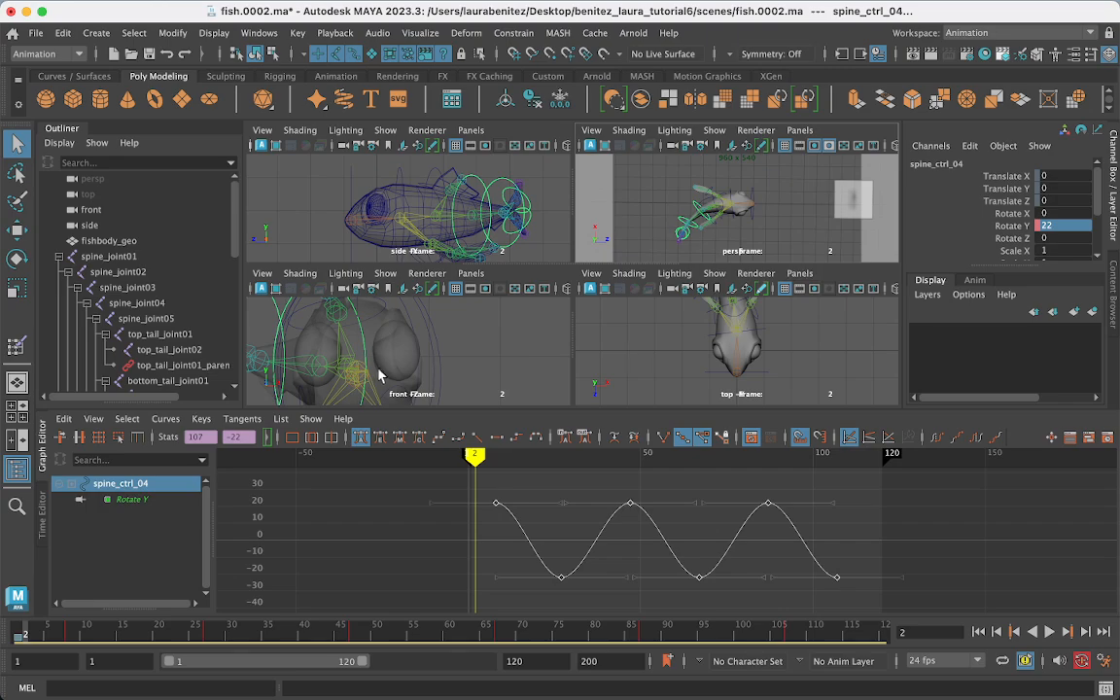
# Select spine_ctrl_02, frame its curves in the Graph Editor and enable the Infinity display
pyautogui.click(404, 183)
pyautogui.click(405, 182)
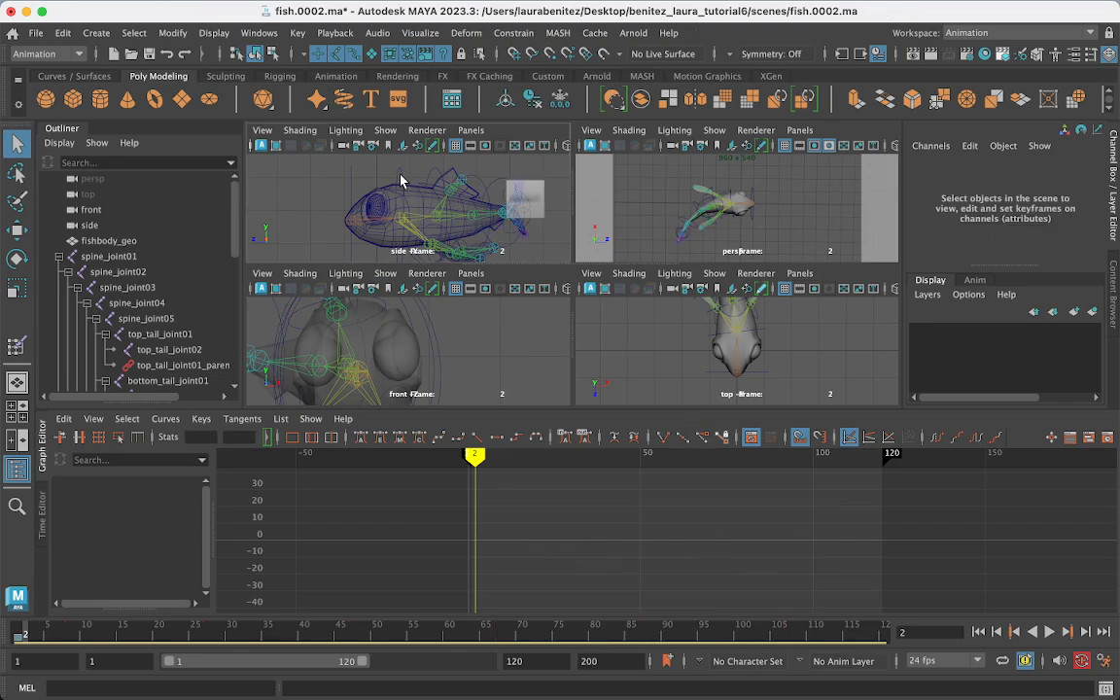
pyautogui.click(365, 169)
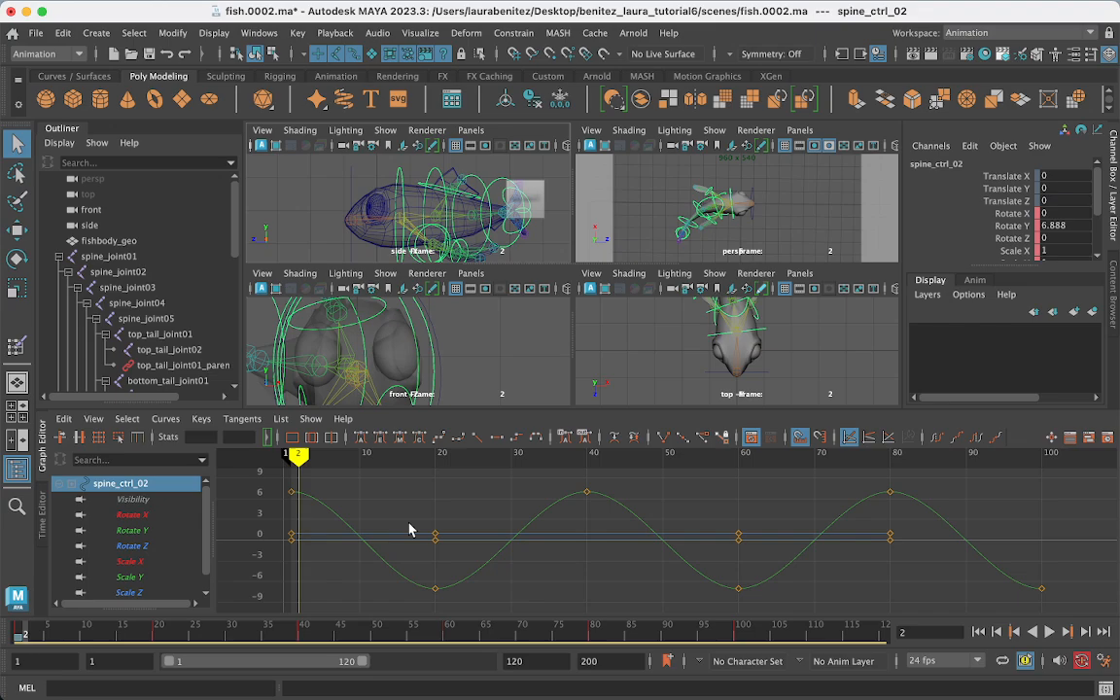
pyautogui.press('a')
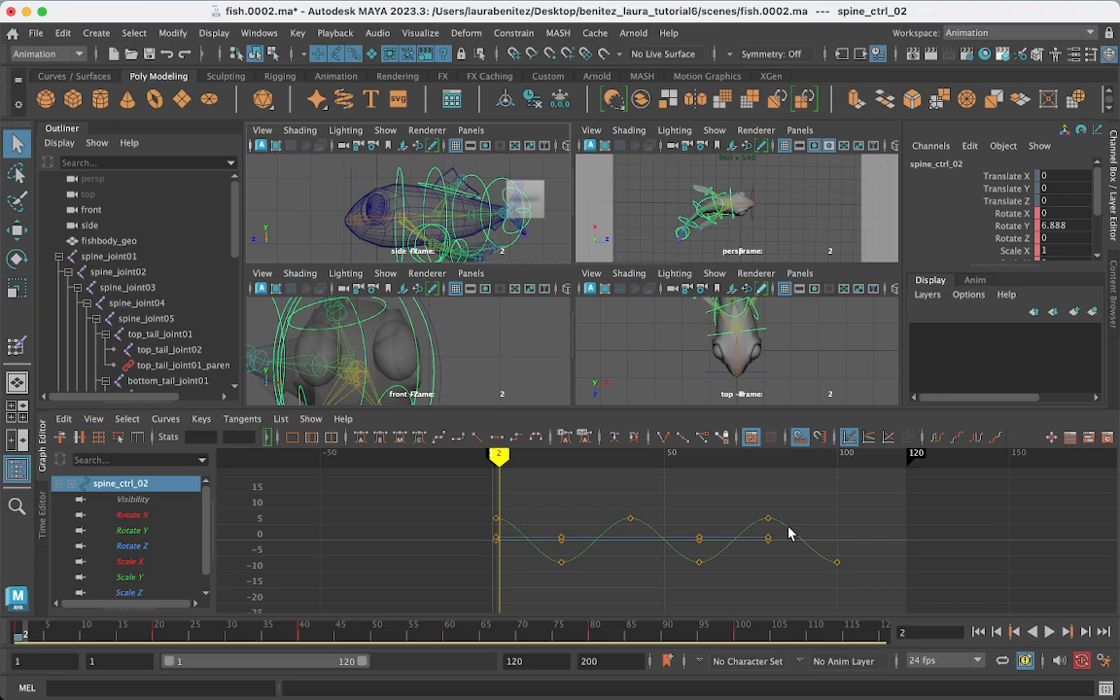
pyautogui.click(93, 419)
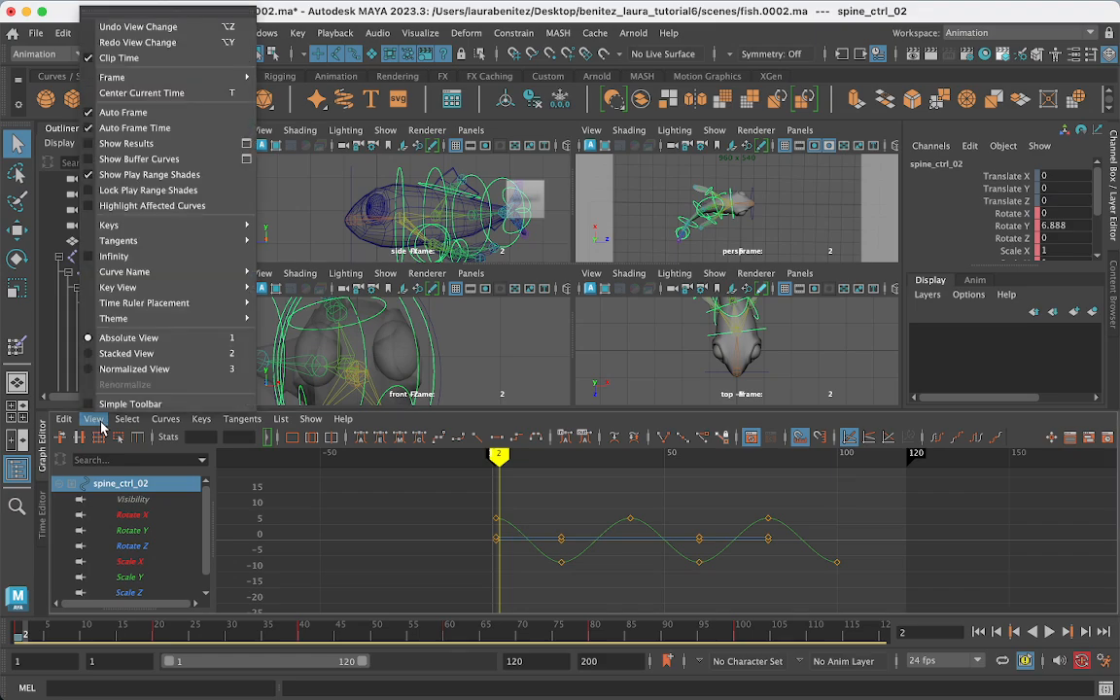
pyautogui.click(88, 257)
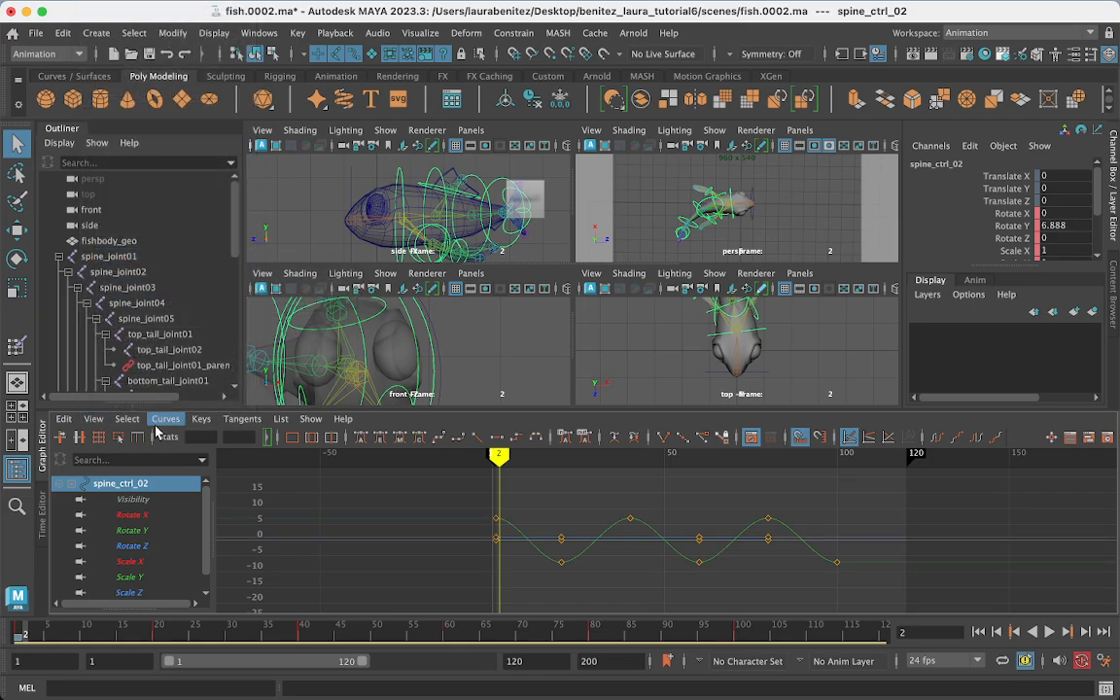
# Try a Cycle post infinity on spine_ctrl_02's Rotate Y curve and undo it
pyautogui.click(93, 419)
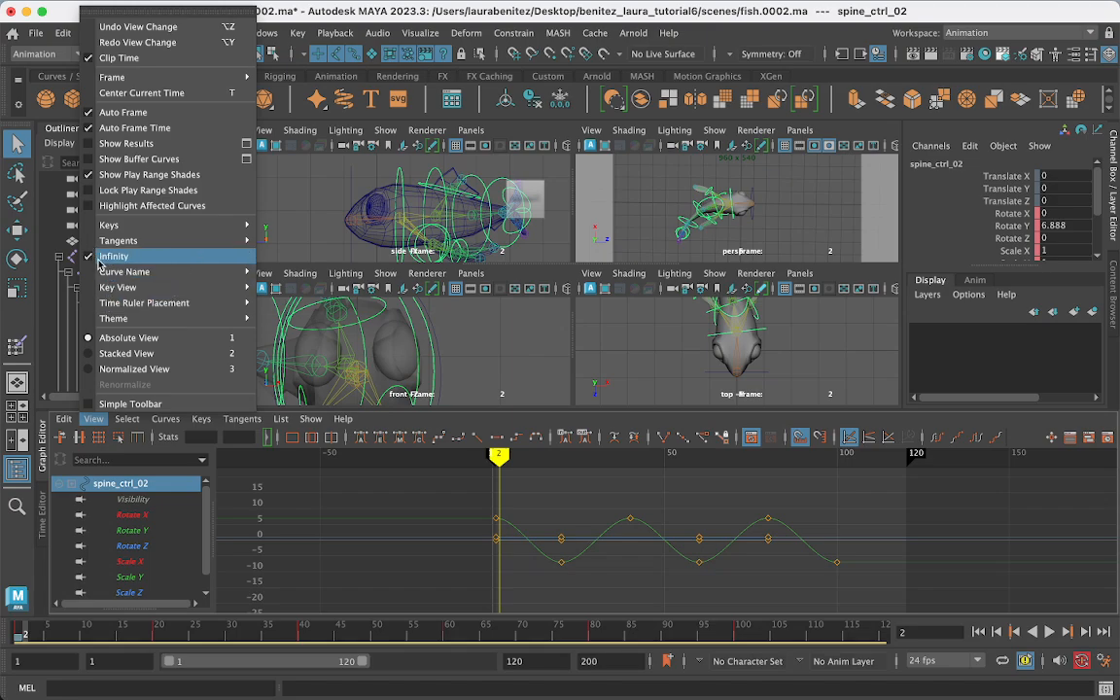
pyautogui.moveTo(165, 419)
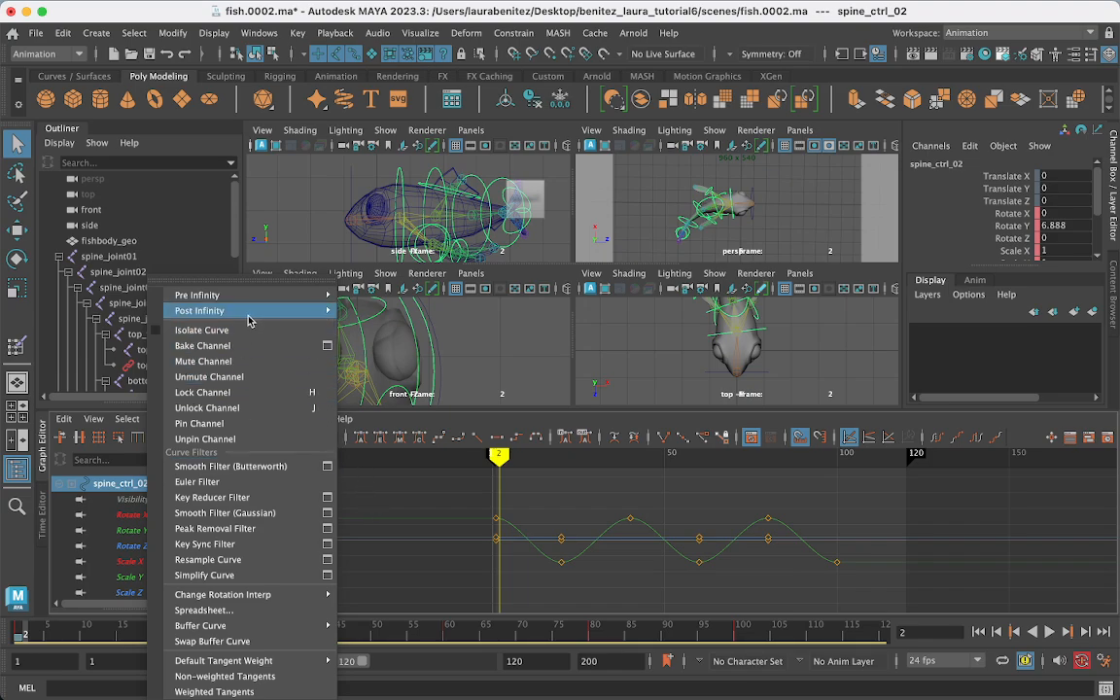
pyautogui.click(432, 567)
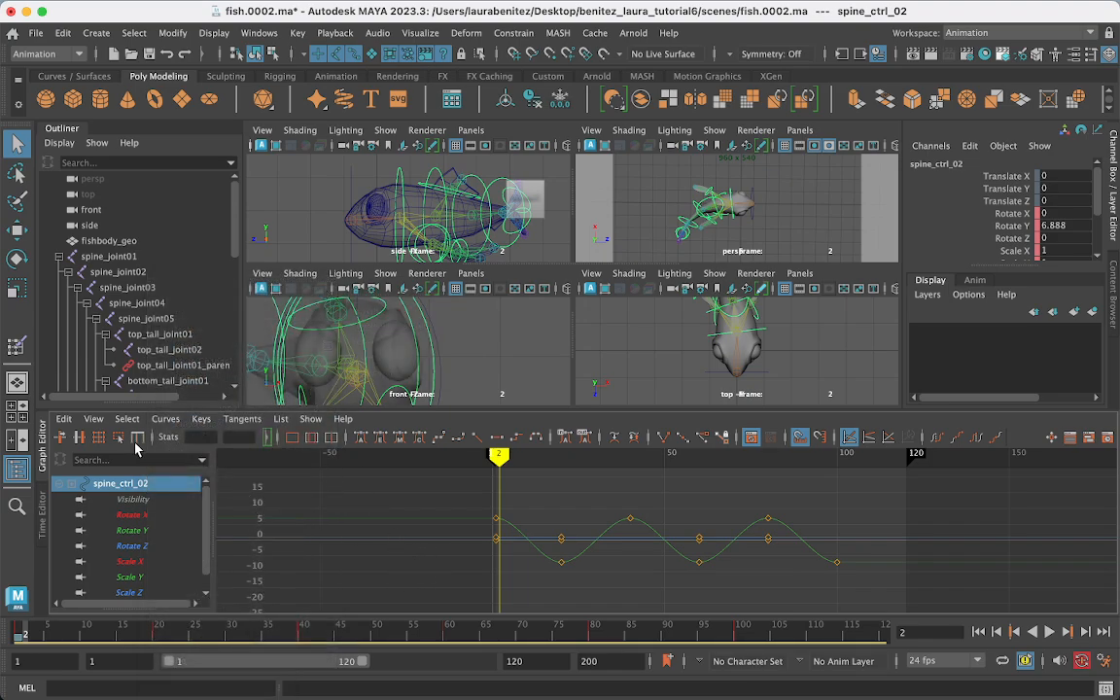
pyautogui.click(517, 532)
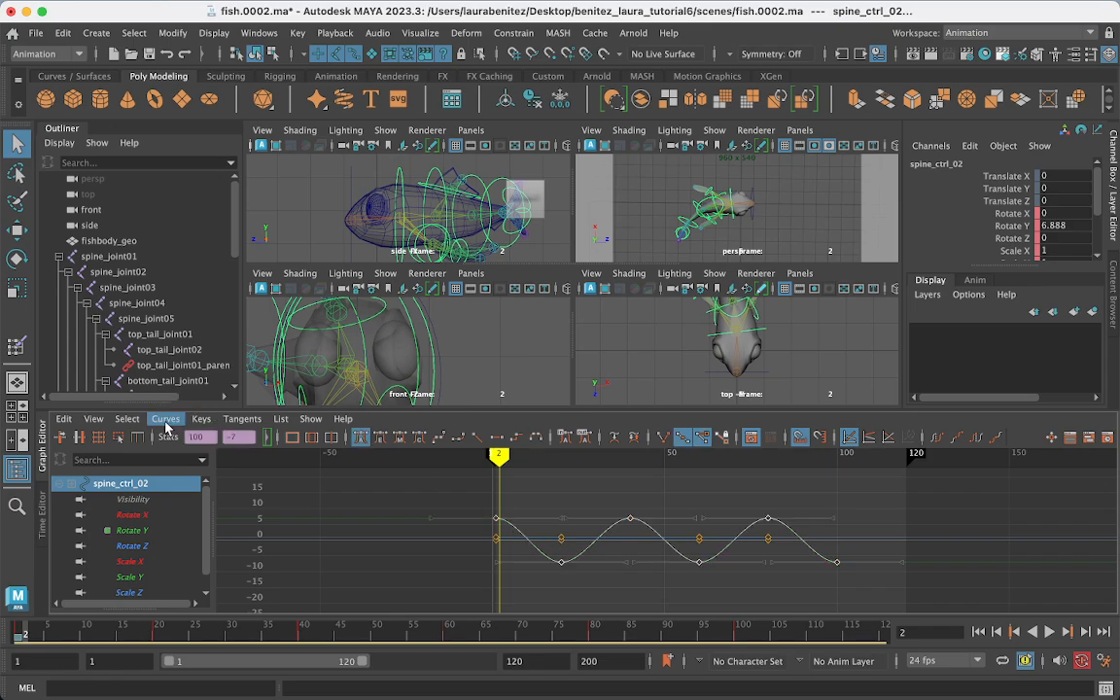
pyautogui.click(166, 420)
pyautogui.moveTo(243, 311)
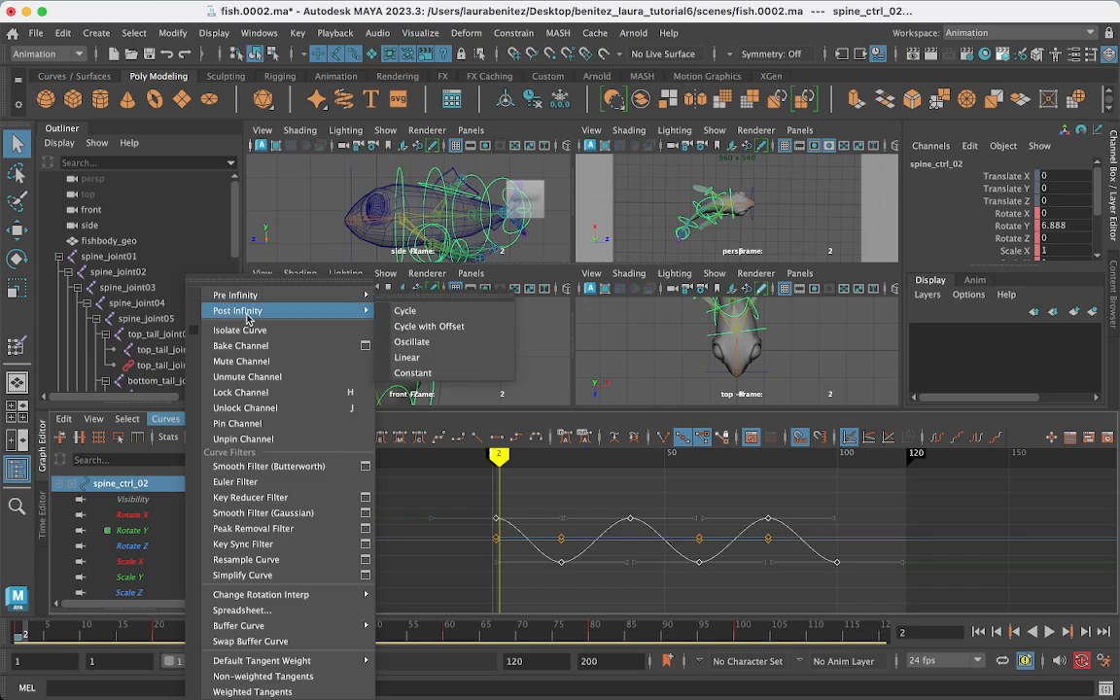
pyautogui.click(431, 319)
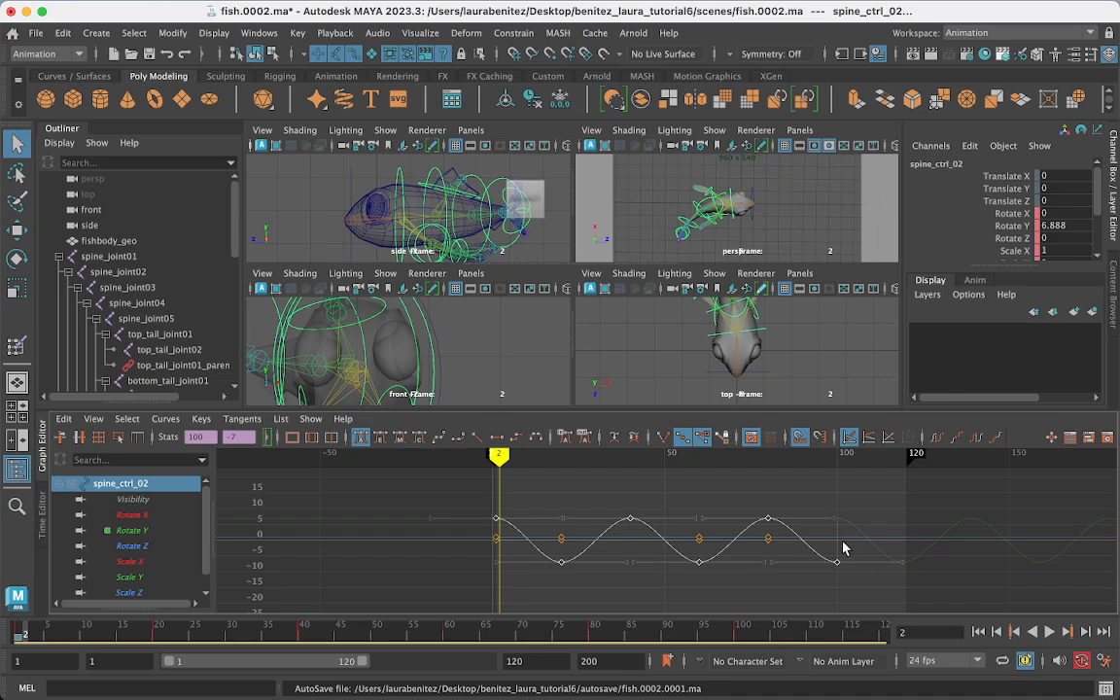
pyautogui.hotkey('ctrl', 'z')
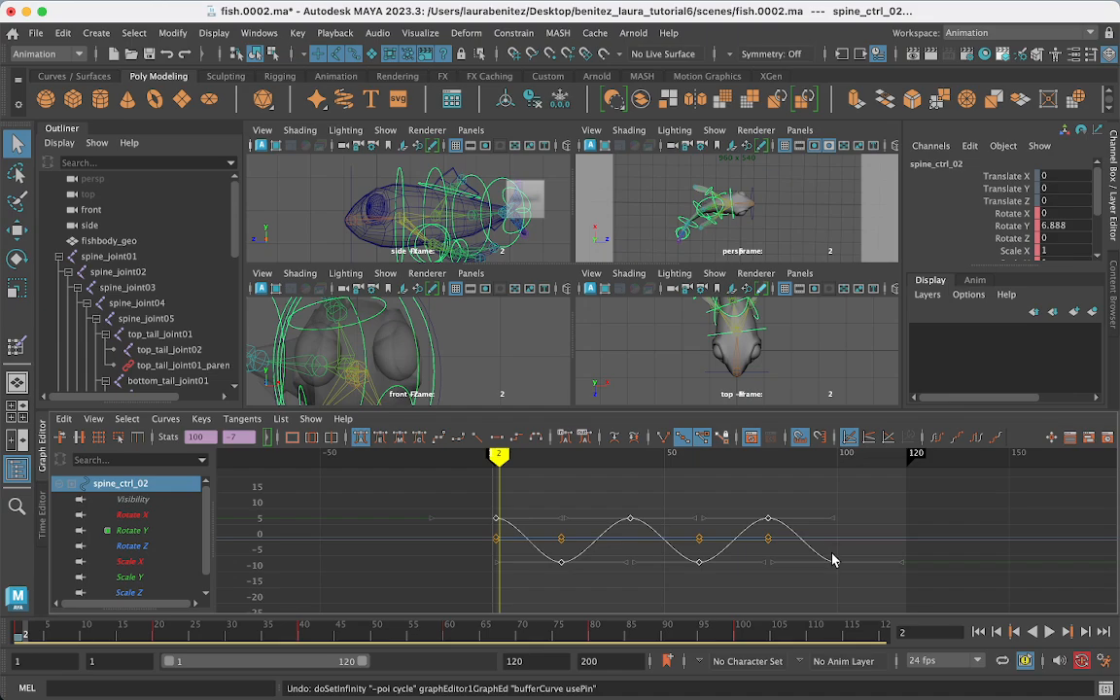
# Play and scrub the animation up to frame 120 to review the motion at the end of the range
pyautogui.hotkey('alt', 'v')
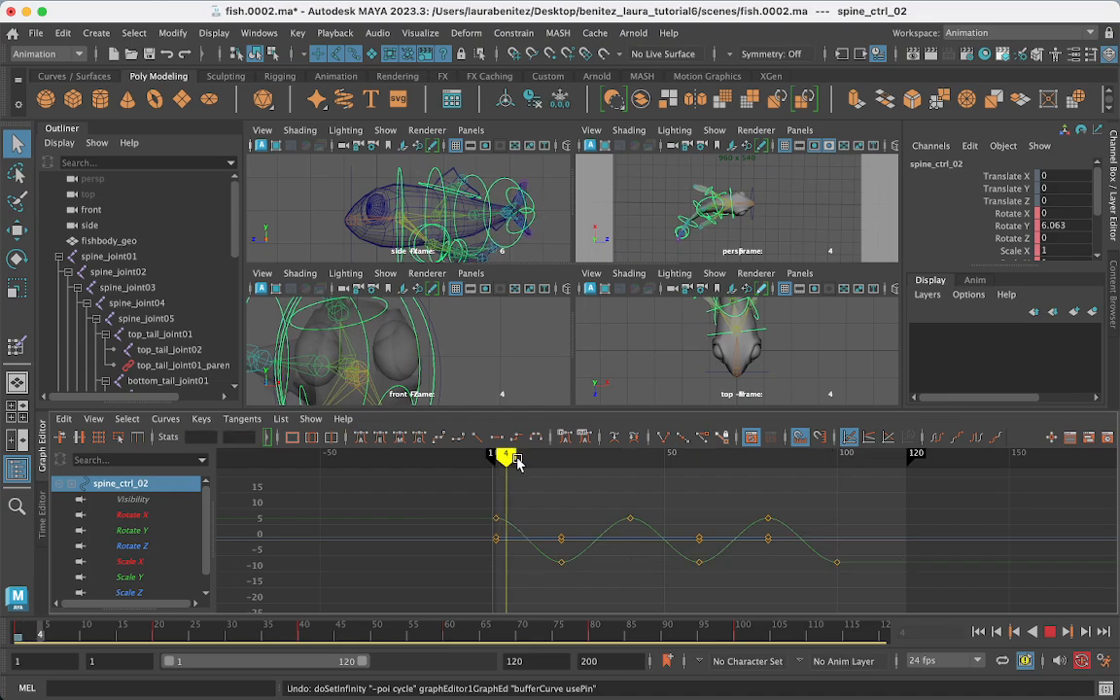
pyautogui.moveTo(516, 462); pyautogui.dragTo(905, 522)
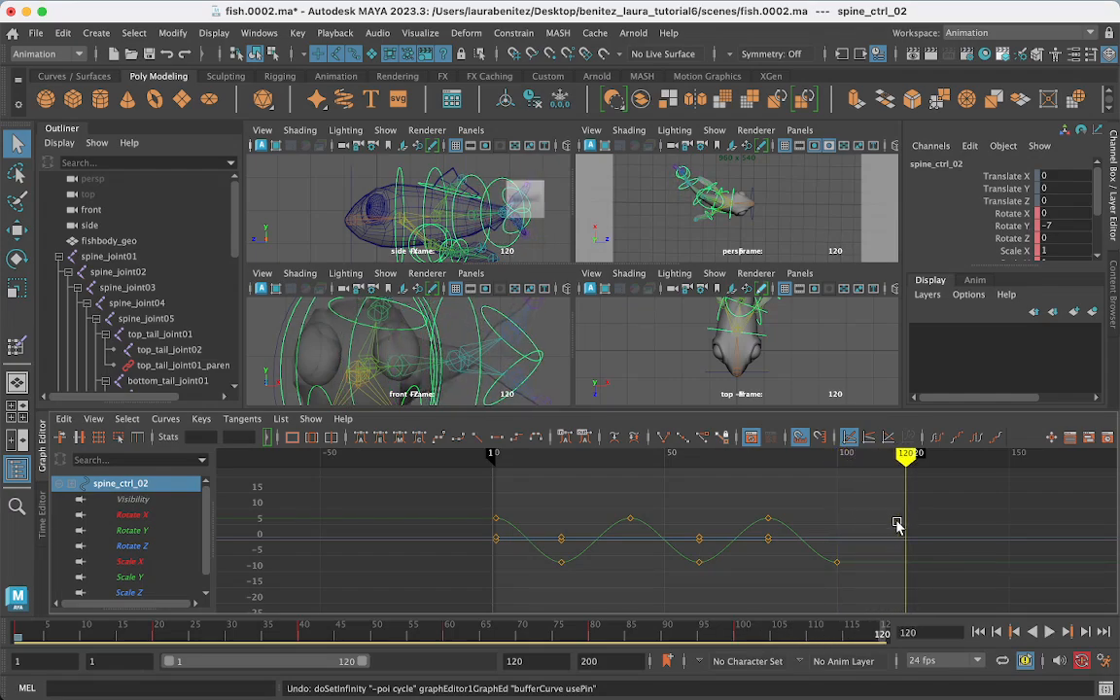
# Key spine_ctrl_02's Rotate Y at 7 on frame 120 to match its first key, and play the result briefly
pyautogui.click(494, 517)
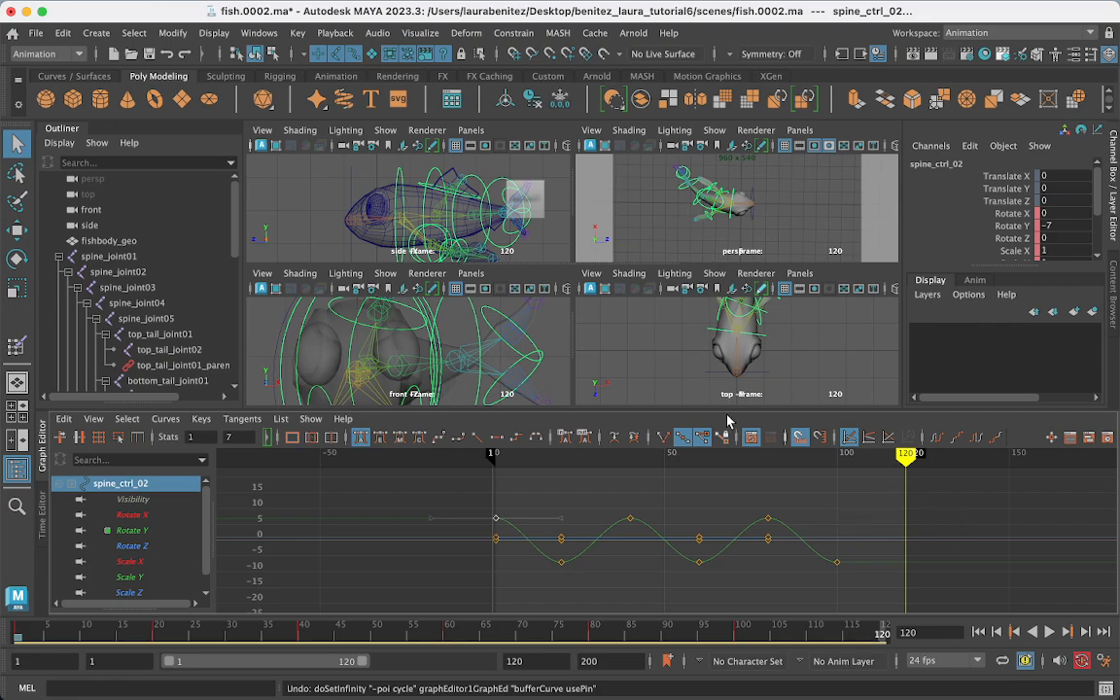
pyautogui.doubleClick(1062, 225)
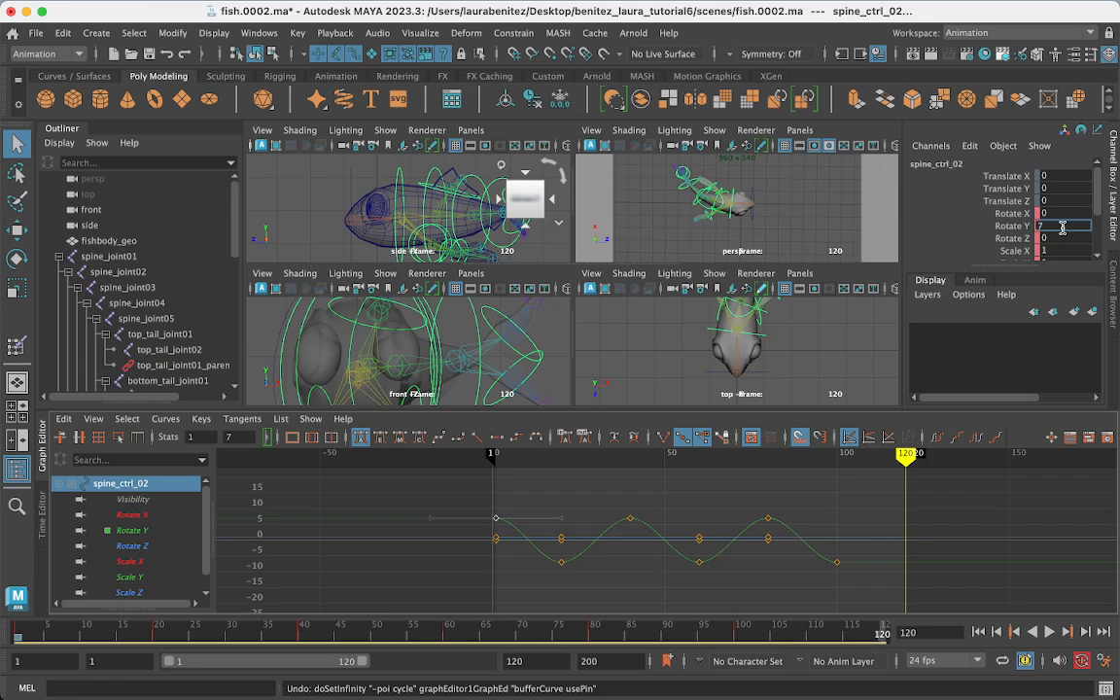
pyautogui.write('7')
pyautogui.press('Return')
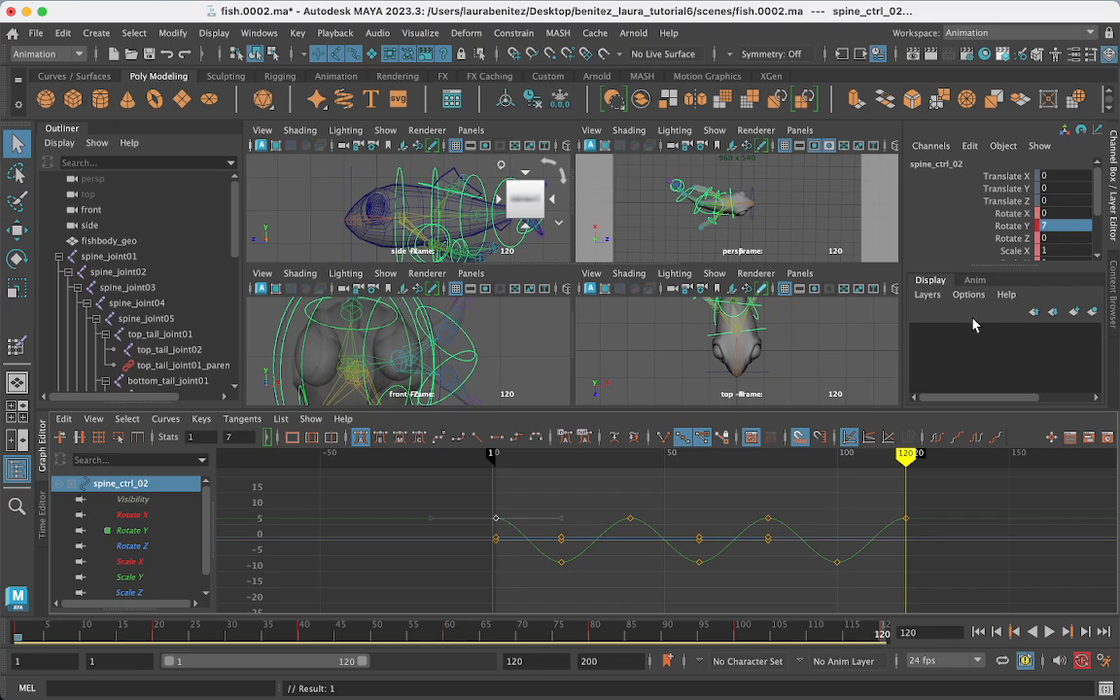
pyautogui.hotkey('alt', 'v')
pyautogui.hotkey('alt', 'v')
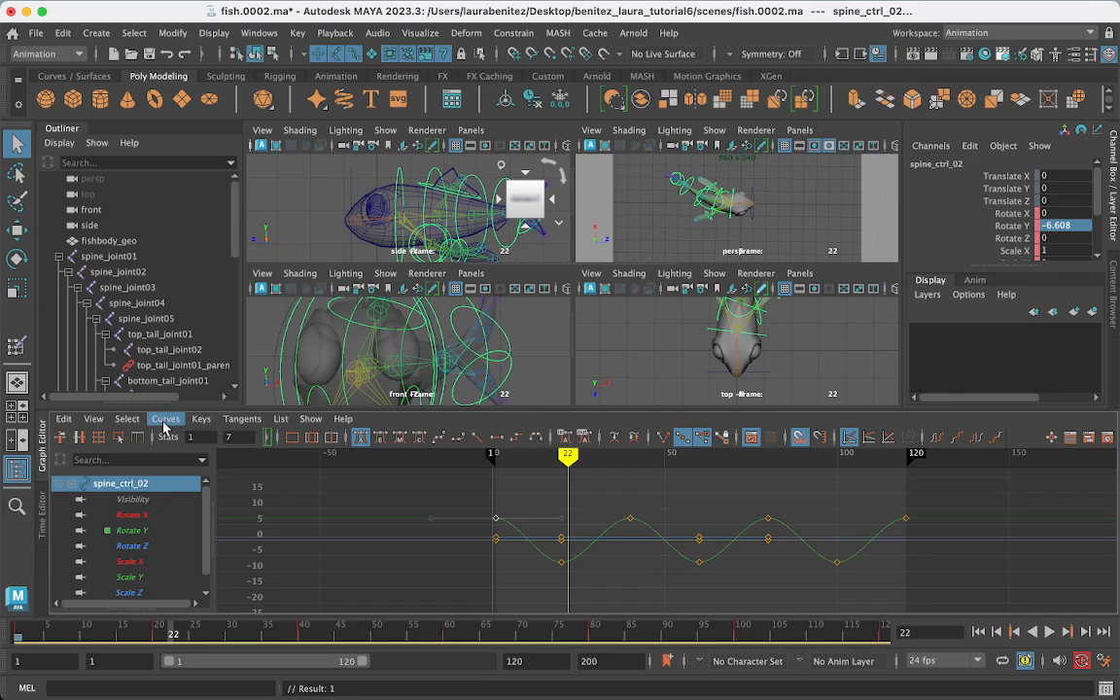
# Set spine_ctrl_02's Rotate Y curve to Cycle post infinity and scrub back to frame 2
pyautogui.click(173, 421)
pyautogui.moveTo(216, 311)
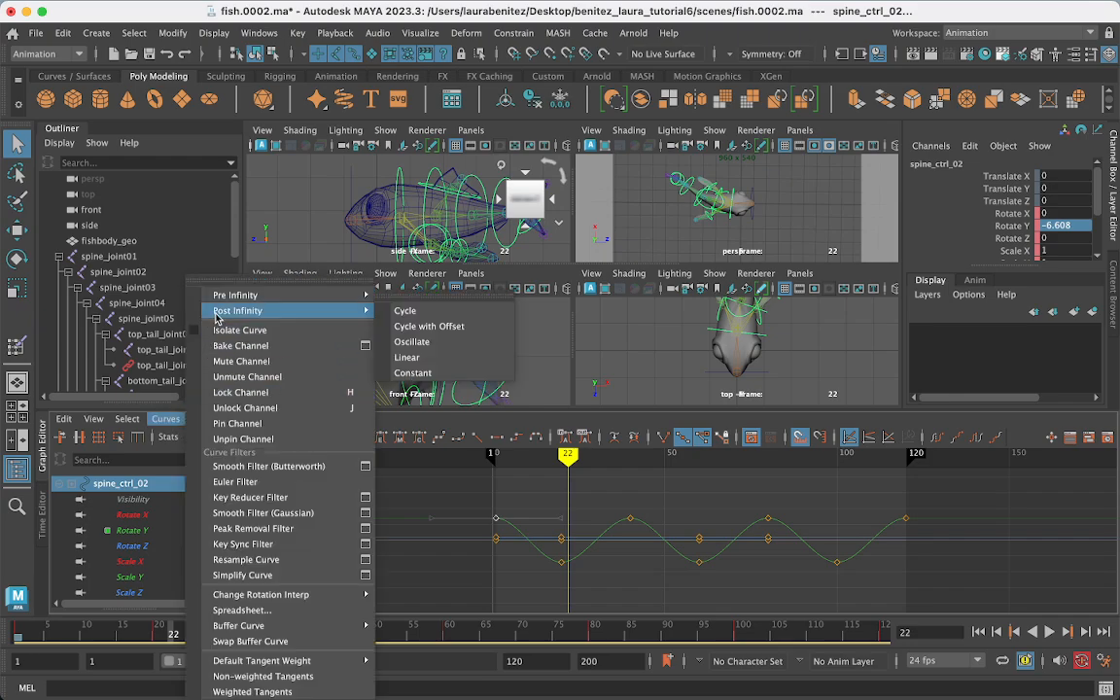
pyautogui.click(403, 311)
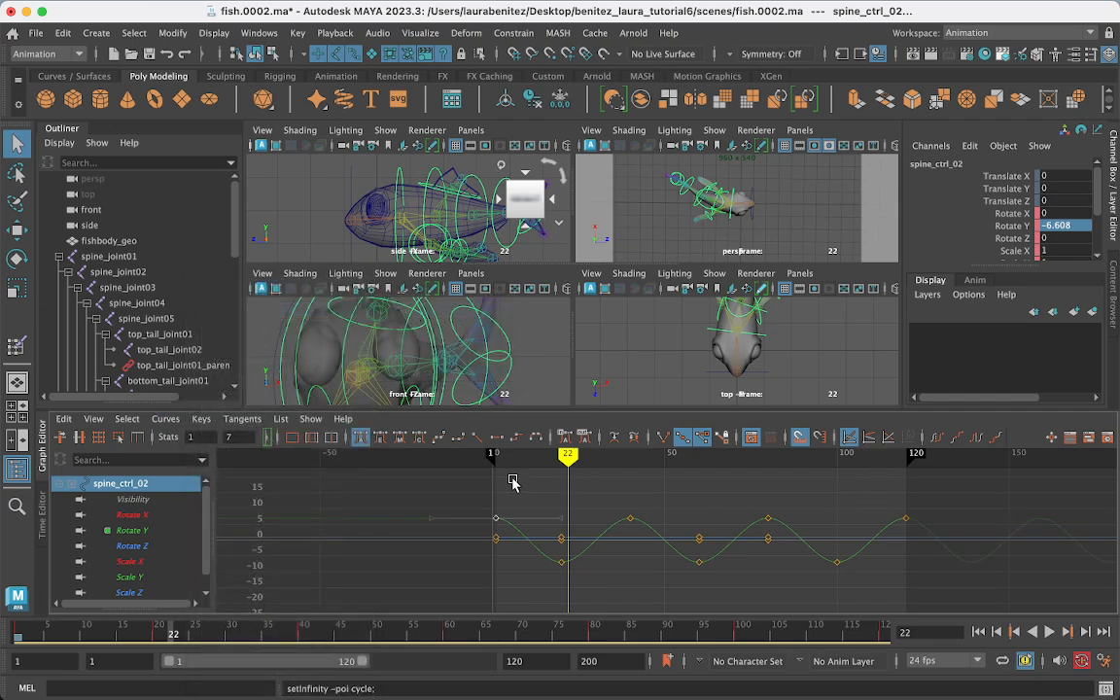
pyautogui.moveTo(566, 459)
pyautogui.mouseDown()
pyautogui.moveTo(451, 459)
pyautogui.moveTo(497, 465)
pyautogui.mouseUp()
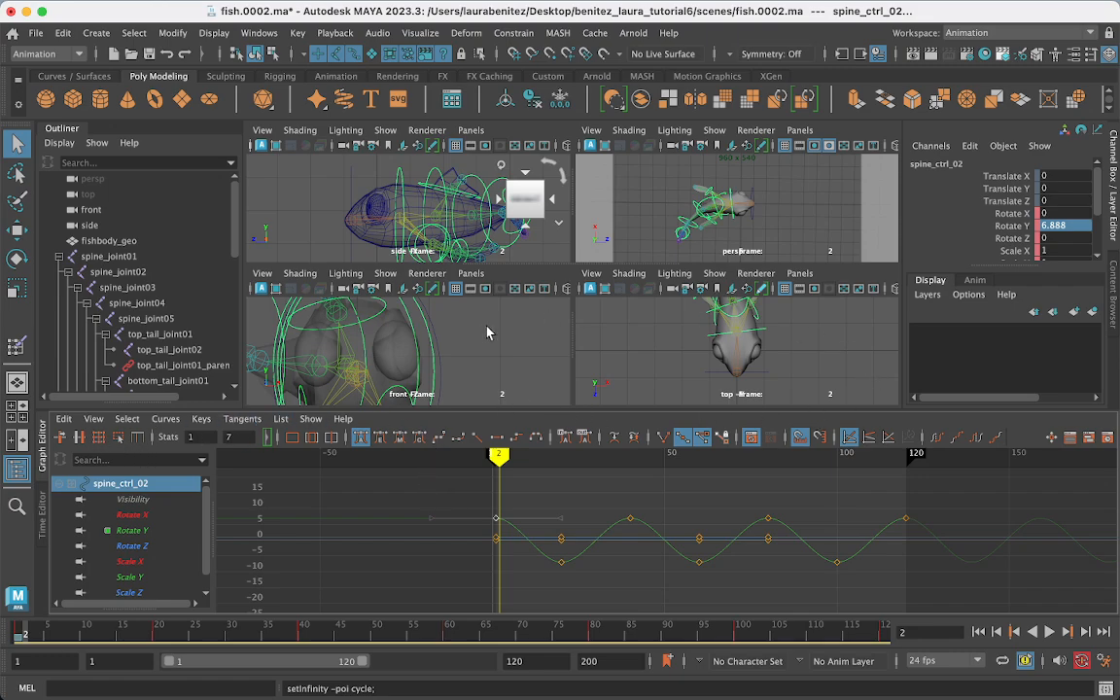
# Select spine_ctrl_03 and delete the last key of its Rotate Y curve, at frame 103
pyautogui.click(715, 211)
pyautogui.click(642, 180)
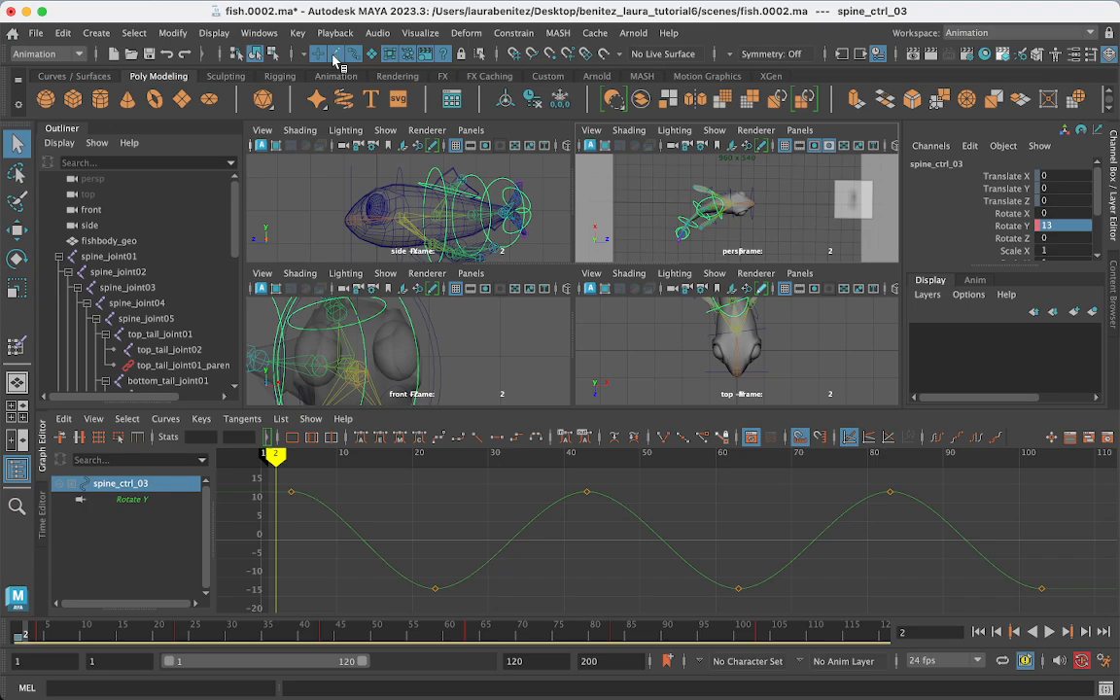
pyautogui.scroll(4, 485, 492)
pyautogui.press('a')
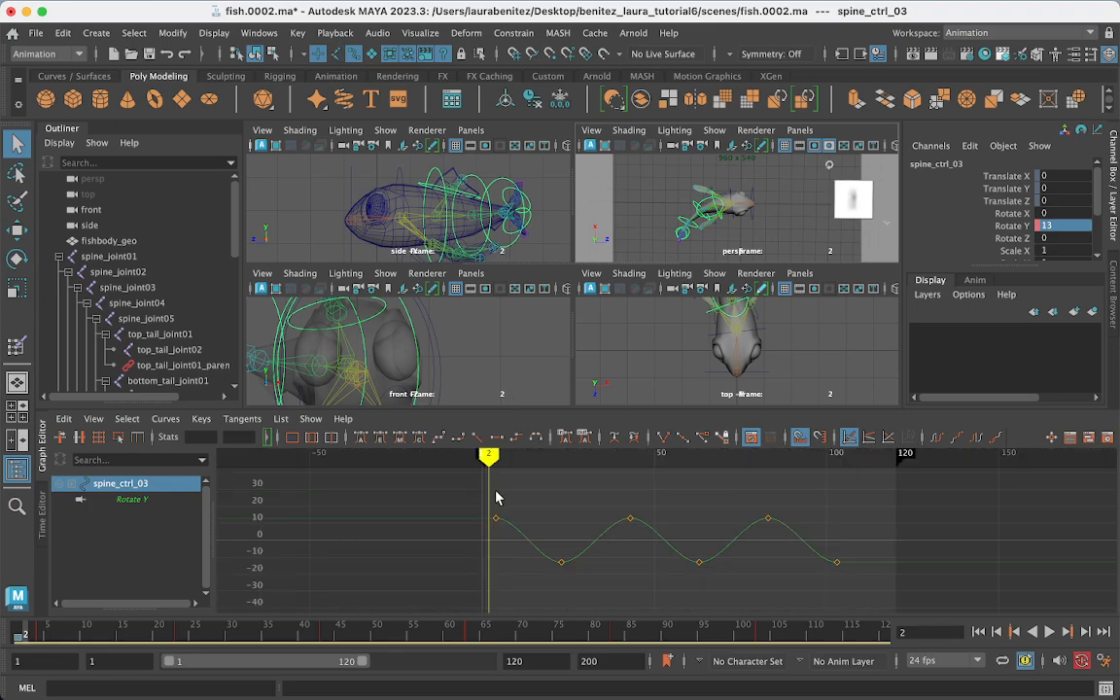
pyautogui.moveTo(854, 593); pyautogui.dragTo(821, 549)
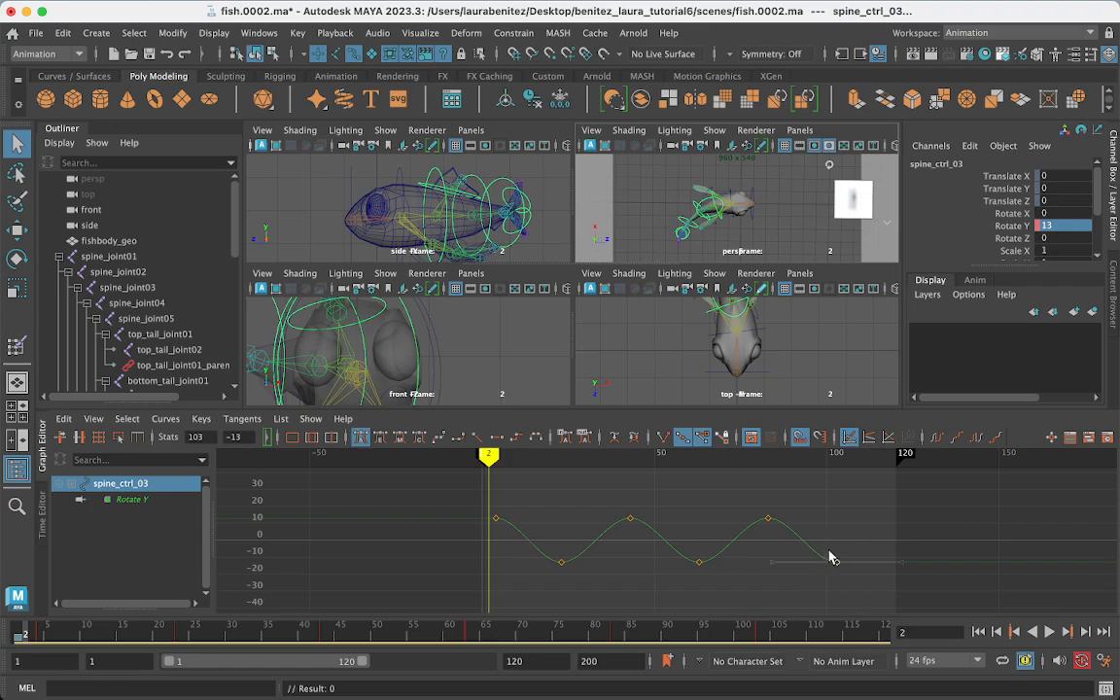
pyautogui.press('Delete')
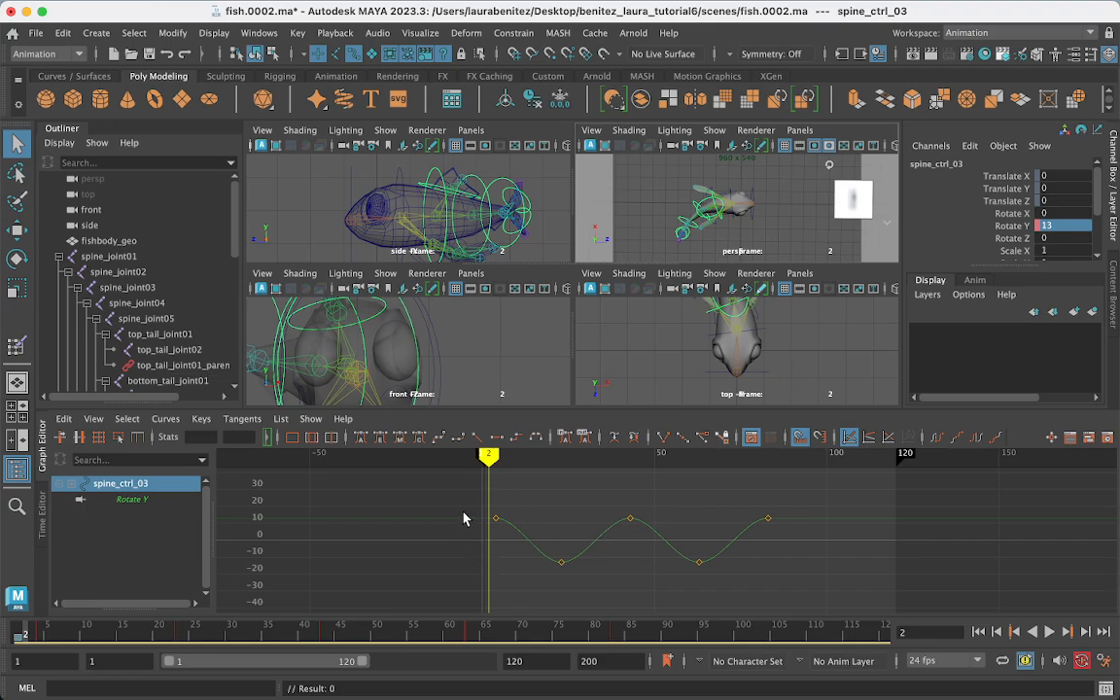
# Set both pre and post infinity of spine_ctrl_03's whole Rotate Y curve to Cycle
pyautogui.moveTo(469, 510); pyautogui.dragTo(855, 578)
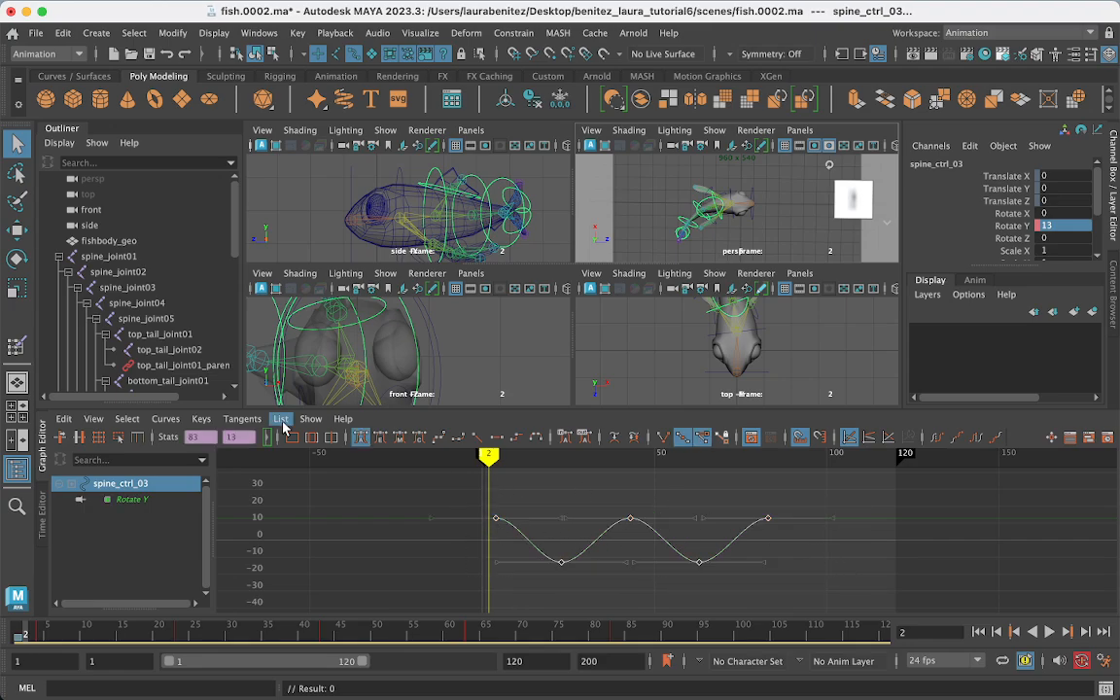
pyautogui.click(165, 419)
pyautogui.moveTo(235, 294)
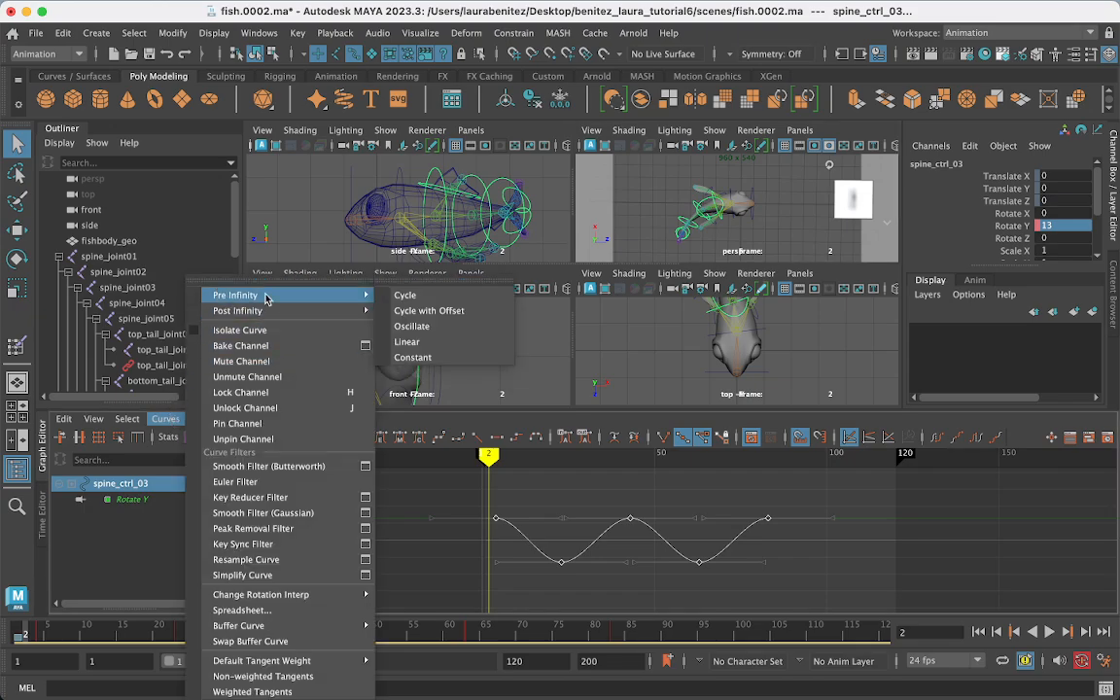
pyautogui.click(399, 293)
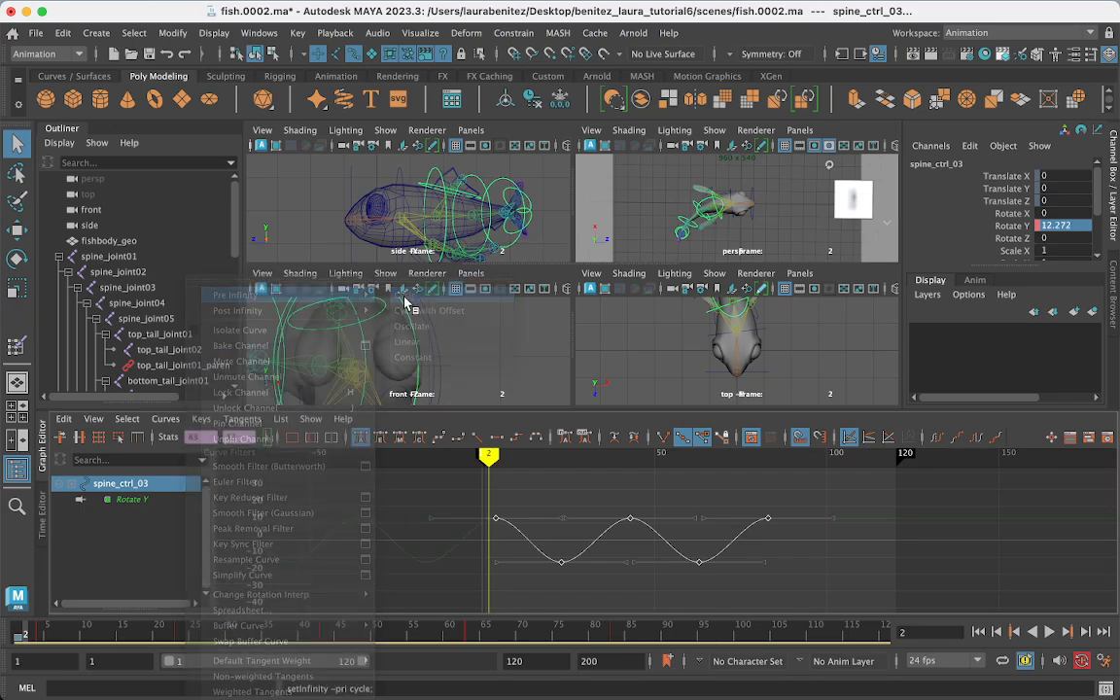
pyautogui.click(165, 419)
pyautogui.moveTo(238, 310)
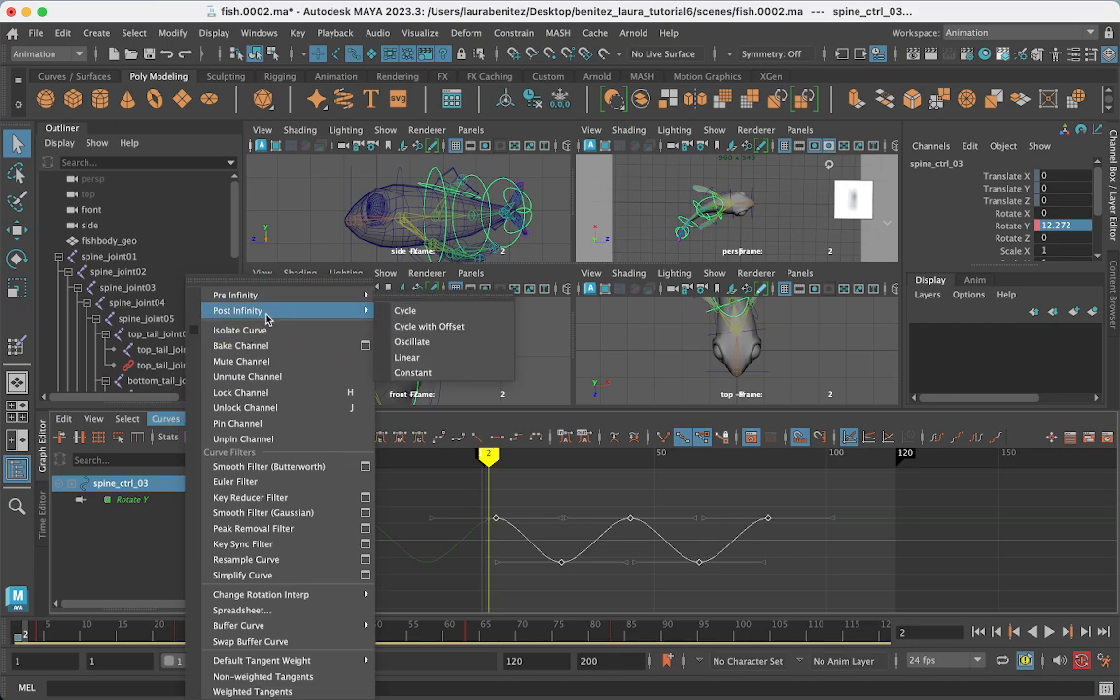
pyautogui.click(399, 310)
pyautogui.click(627, 515)
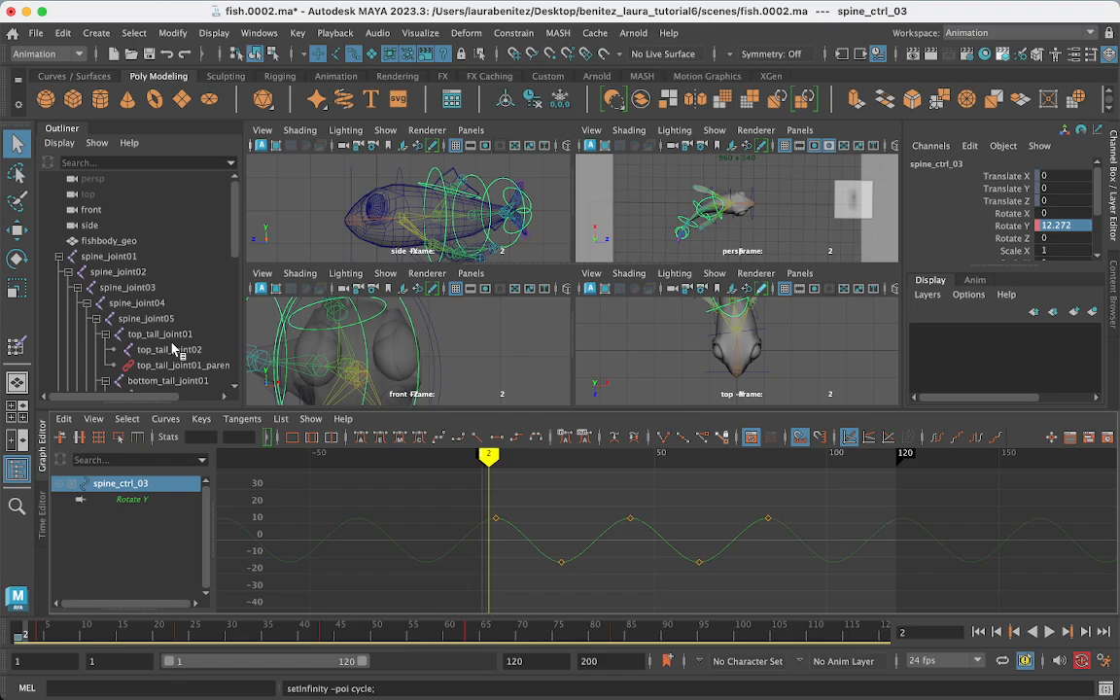
# Collapse the spine_joint01 hierarchy, orbit the persp view to an angled view of the whole fish and clear the selection
pyautogui.click(59, 256)
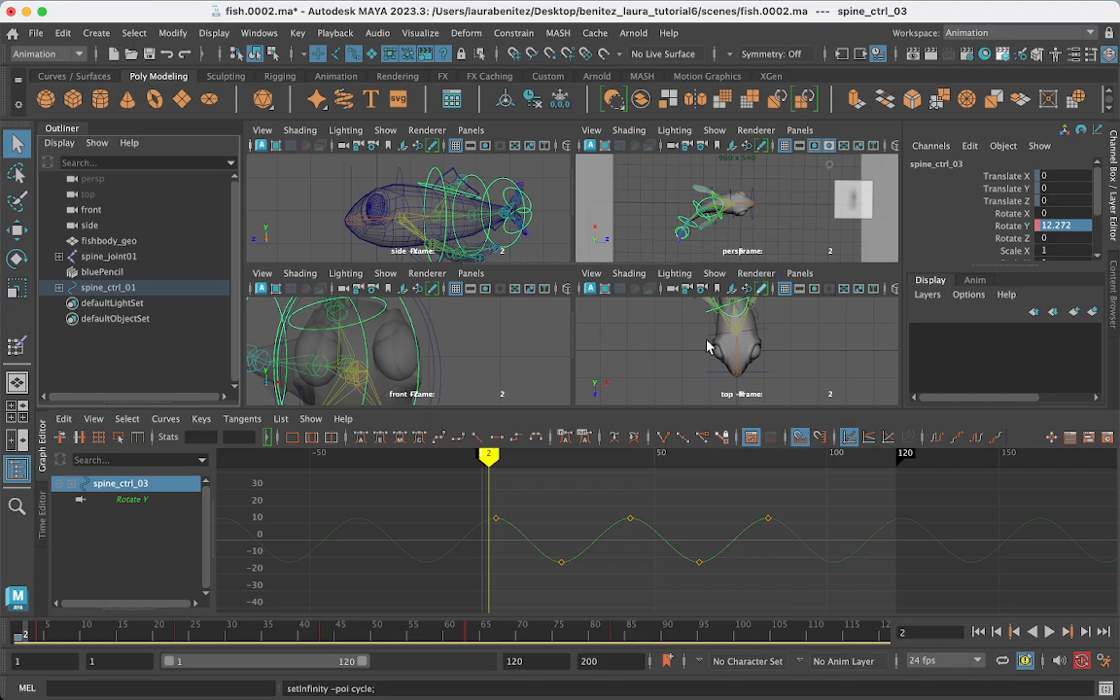
pyautogui.click(799, 130)
pyautogui.moveTo(819, 145)
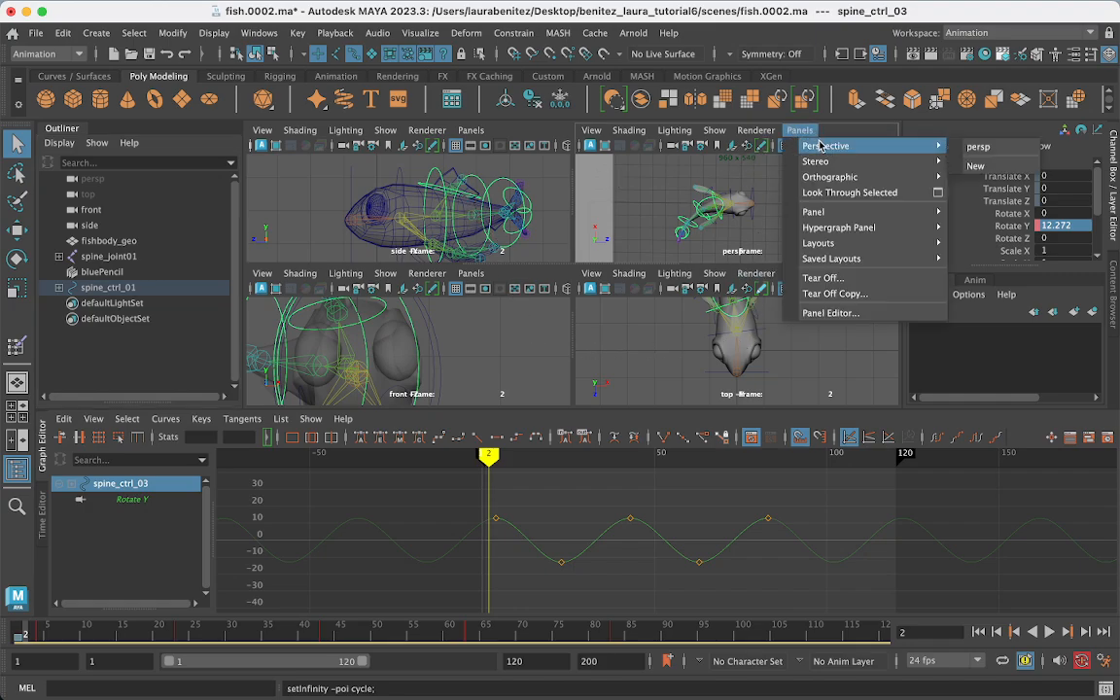
pyautogui.click(975, 148)
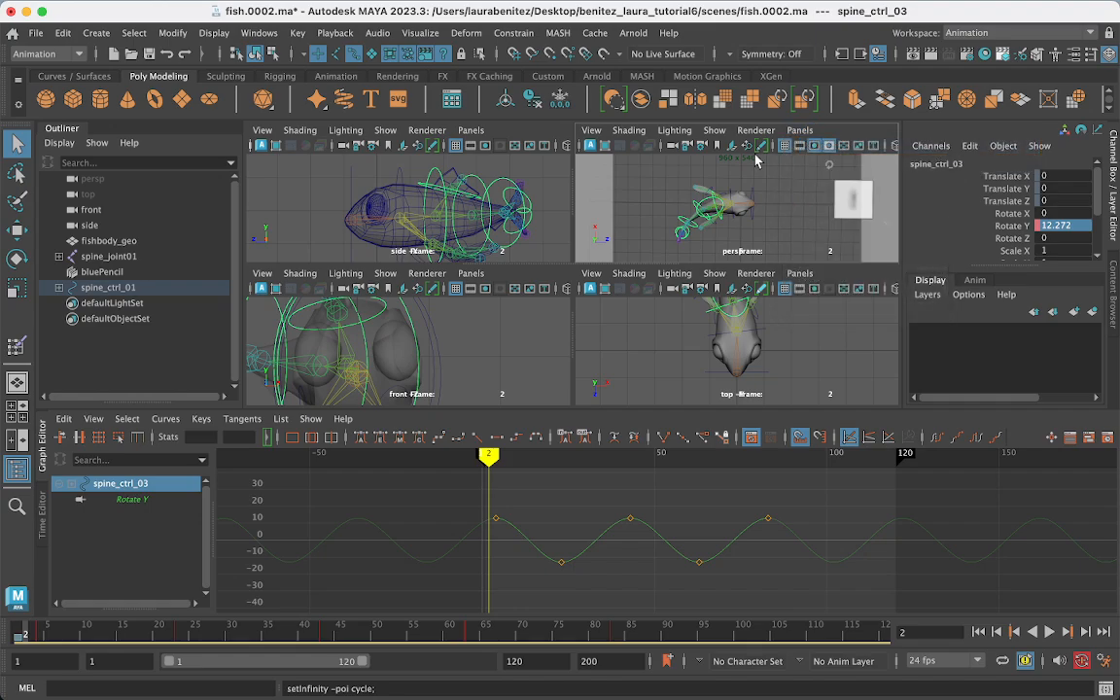
pyautogui.click(799, 130)
pyautogui.moveTo(923, 145)
pyautogui.click(977, 148)
pyautogui.moveTo(770, 223)
pyautogui.keyDown('alt'); pyautogui.mouseDown()
pyautogui.moveTo(749, 197)
pyautogui.moveTo(720, 208)
pyautogui.moveTo(768, 234)
pyautogui.mouseUp(); pyautogui.keyUp('alt')
pyautogui.press('f')
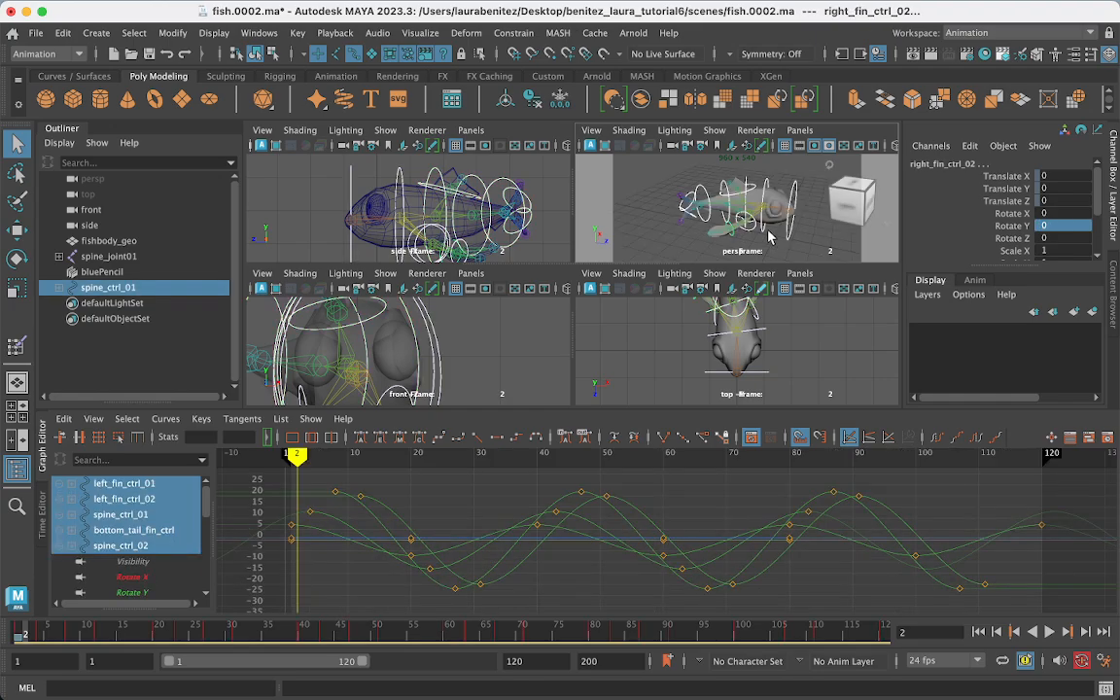
pyautogui.click(764, 243)
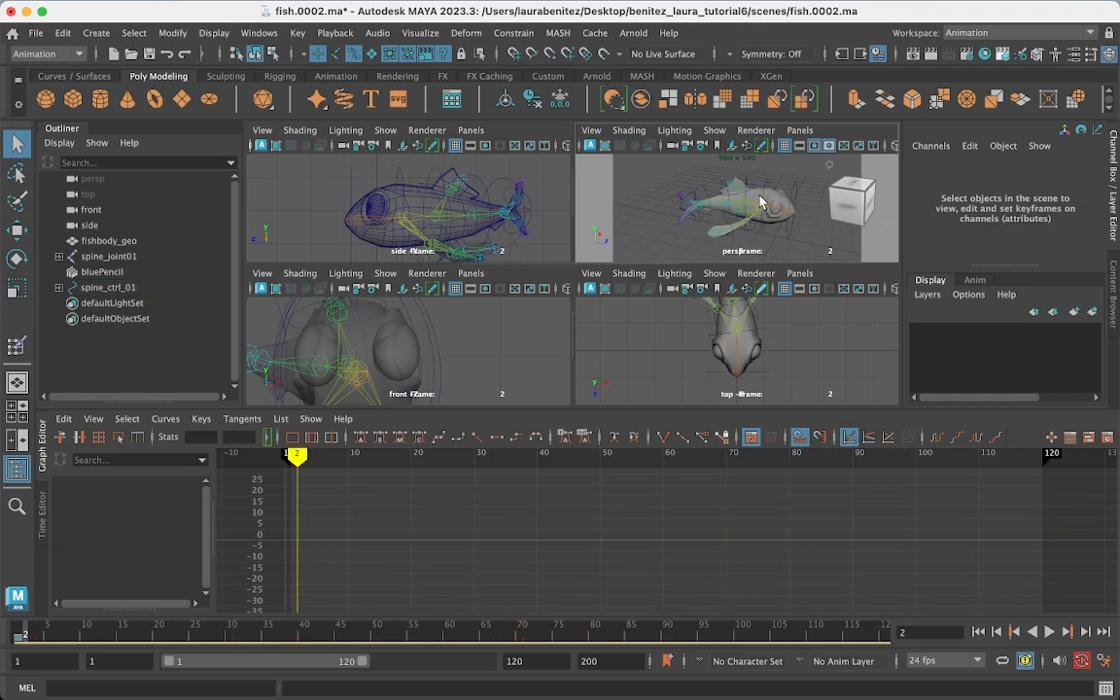
# Select spine_ctrl_04 and delete the last key of its Rotate Y curve so it ends on a peak
pyautogui.click(750, 194)
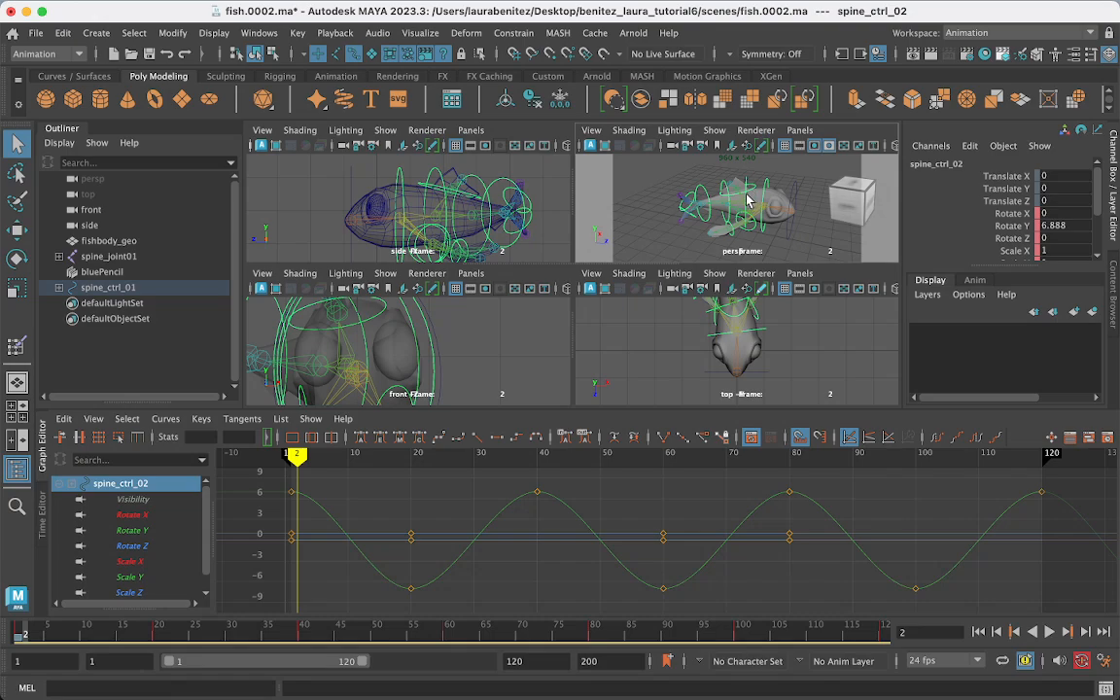
pyautogui.click(745, 195)
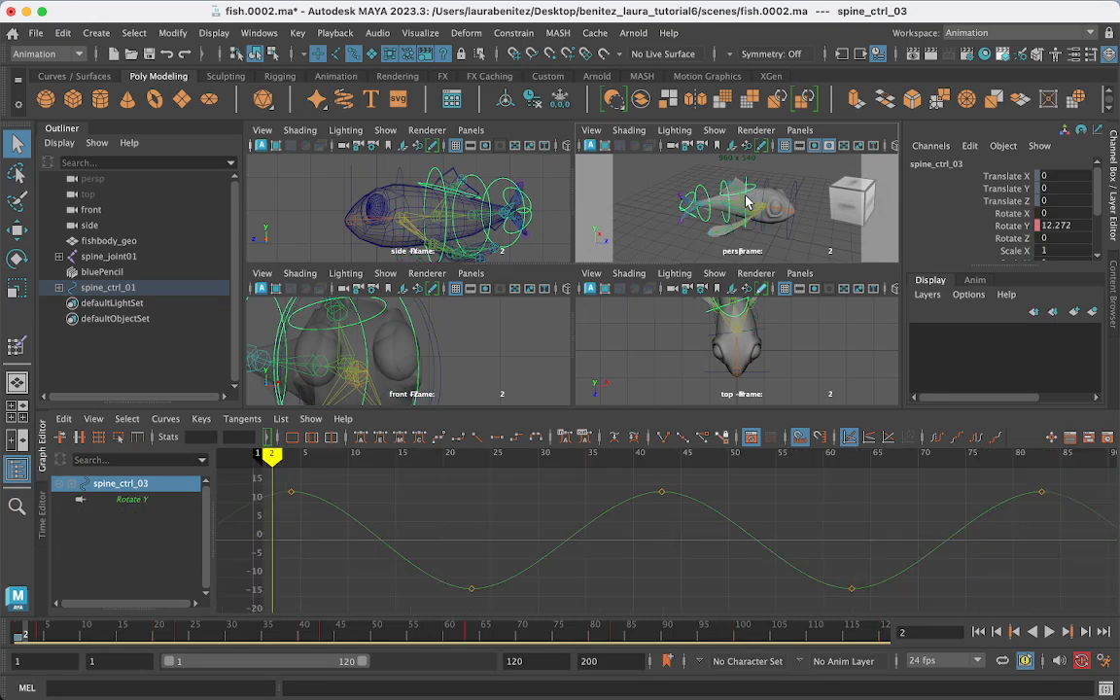
pyautogui.click(731, 204)
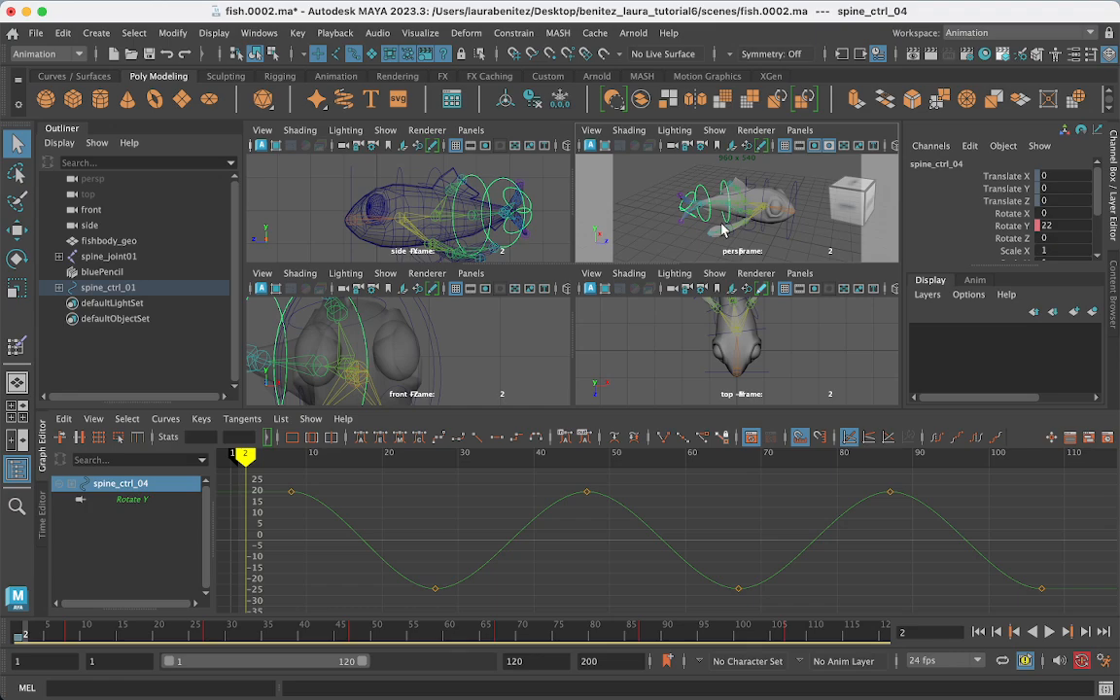
pyautogui.scroll(8, 277, 501)
pyautogui.scroll(-10, 363, 522)
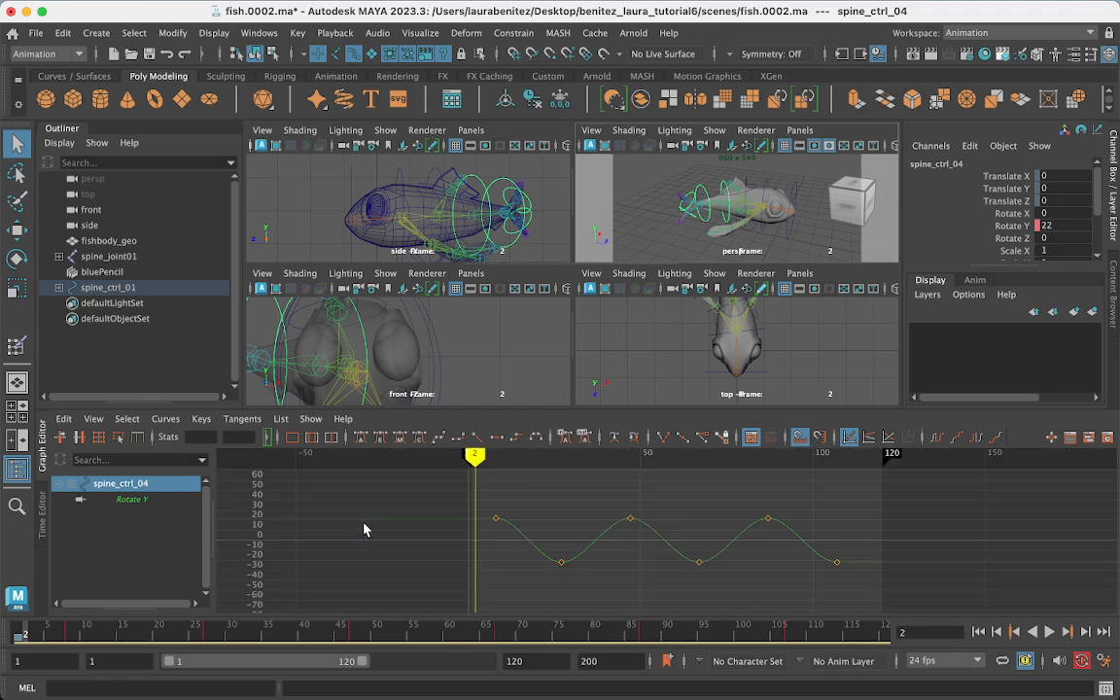
pyautogui.moveTo(462, 511); pyautogui.dragTo(857, 601)
pyautogui.press('Delete')
# Set both pre and post infinity of spine_ctrl_04's whole Rotate Y curve to Cycle
pyautogui.moveTo(422, 439); pyautogui.dragTo(849, 595)
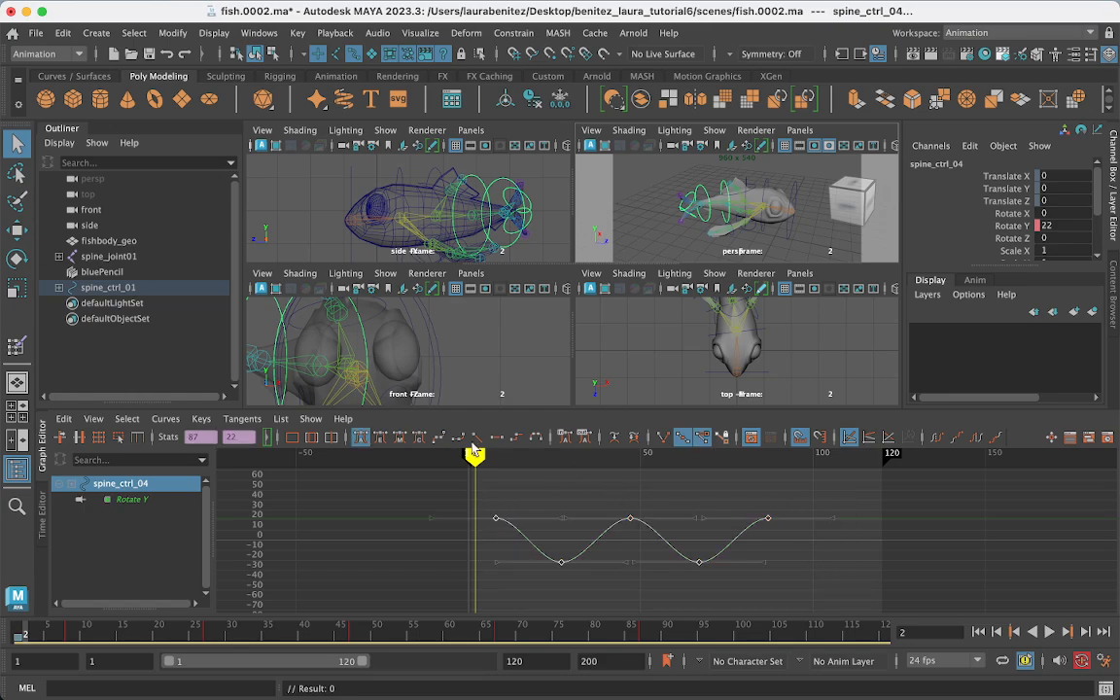
pyautogui.click(165, 419)
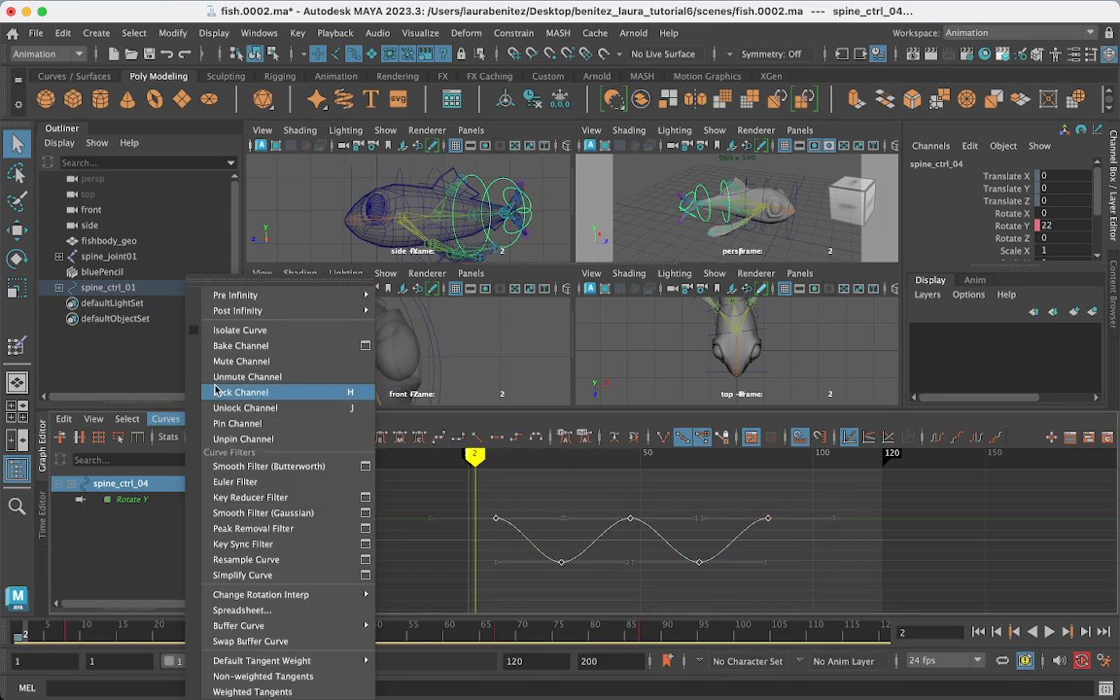
pyautogui.moveTo(291, 295)
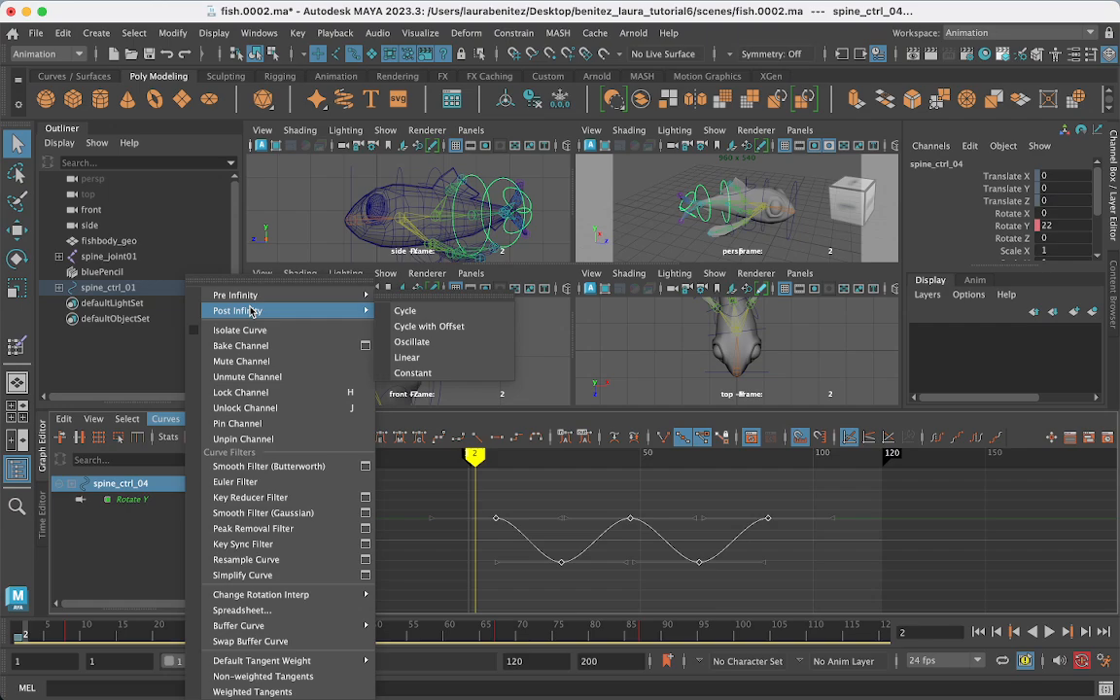
pyautogui.click(398, 302)
pyautogui.click(165, 419)
pyautogui.moveTo(280, 295)
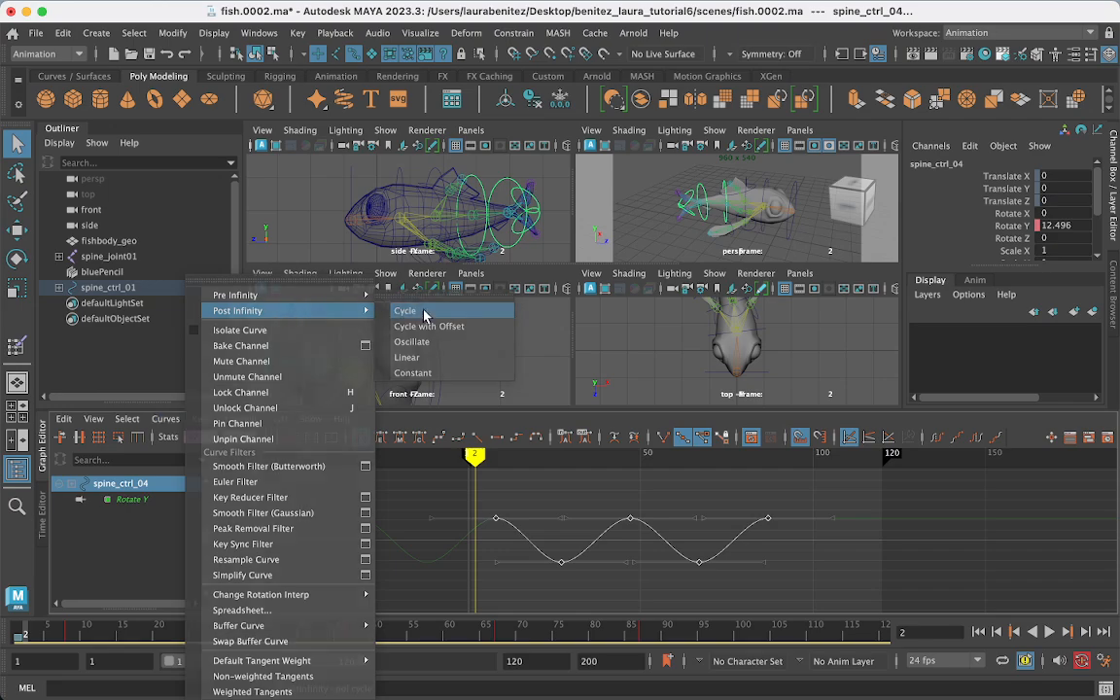
pyautogui.click(424, 313)
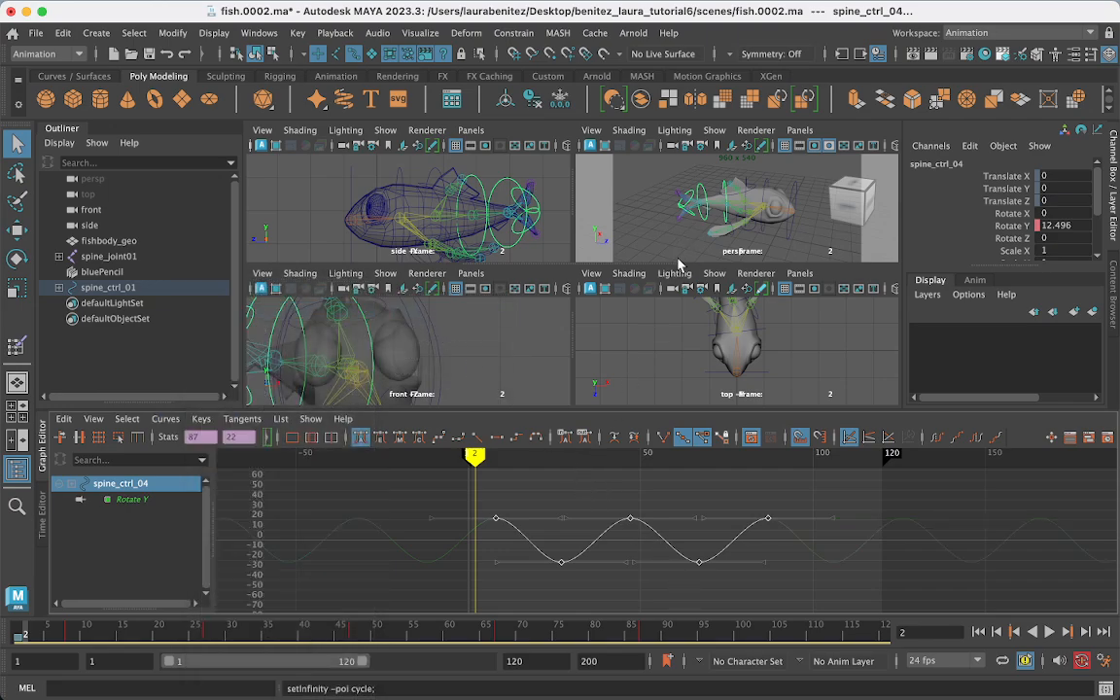
# Select spine_ctrl_05 and delete the last key of its Rotate Y curve so it ends on a peak
pyautogui.click(704, 191)
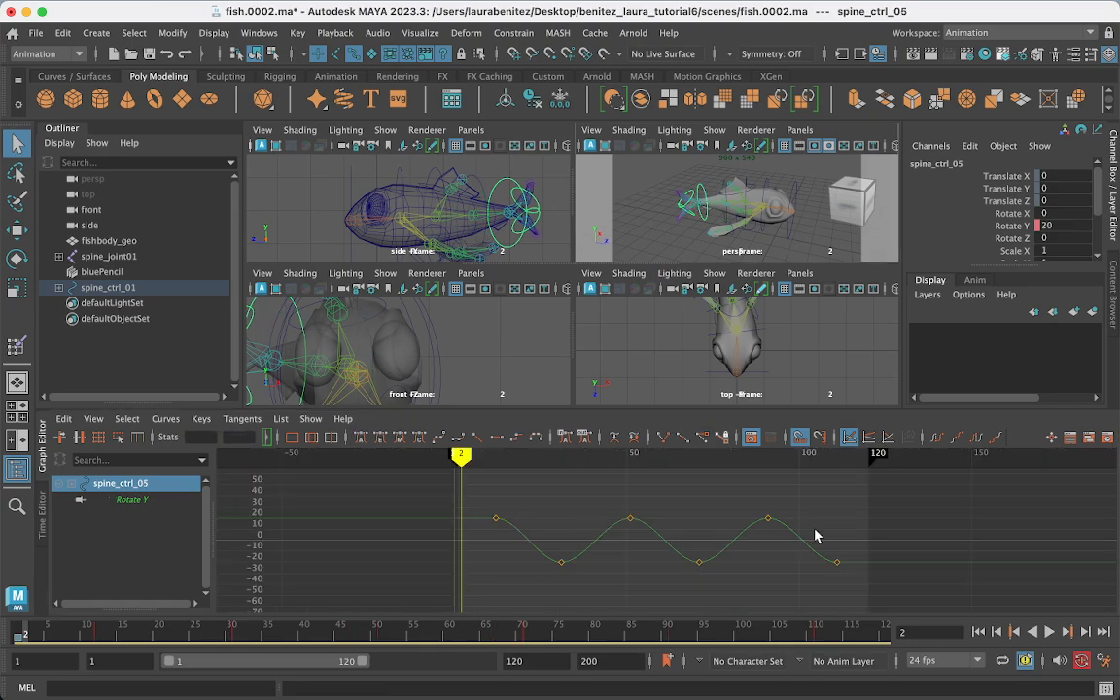
pyautogui.moveTo(815, 535); pyautogui.dragTo(861, 590)
pyautogui.press('Delete')
# Set spine_ctrl_05's Rotate Y curve to cycle before its first and after its last key, and scrub to frame 13
pyautogui.moveTo(458, 446); pyautogui.dragTo(812, 590)
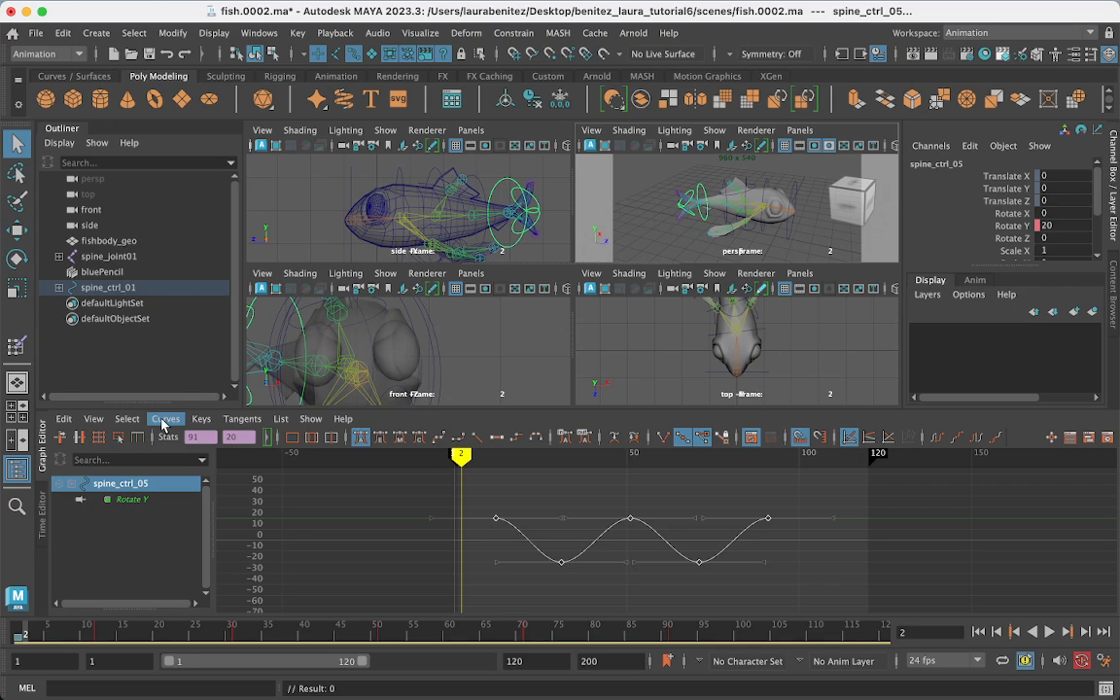
pyautogui.click(938, 445)
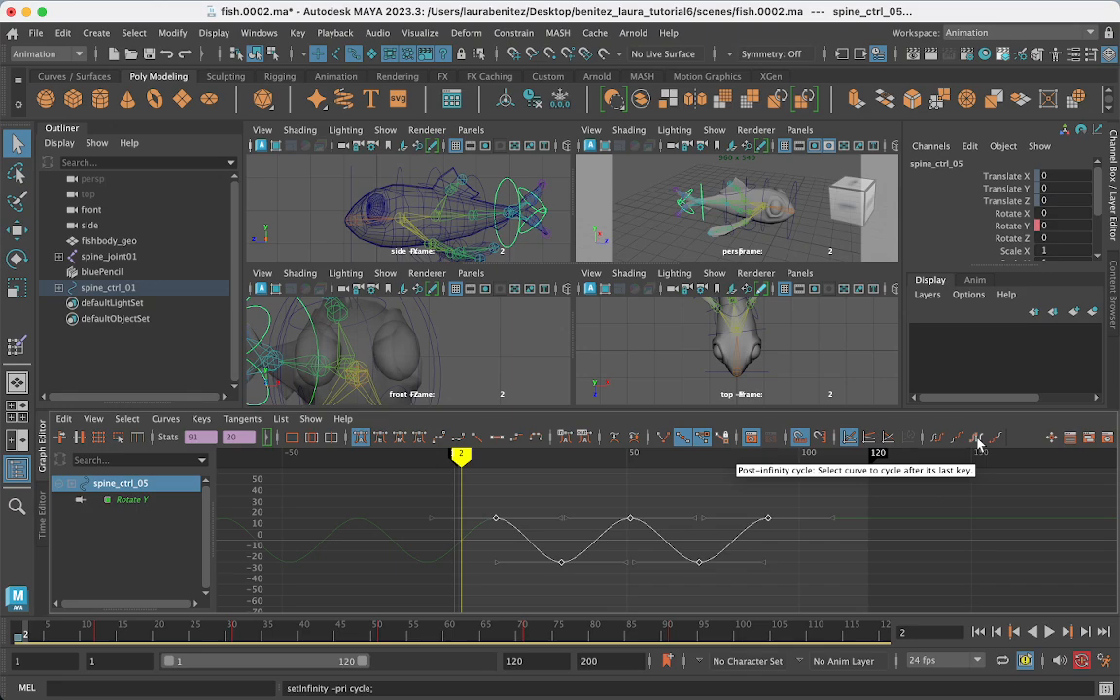
pyautogui.click(979, 444)
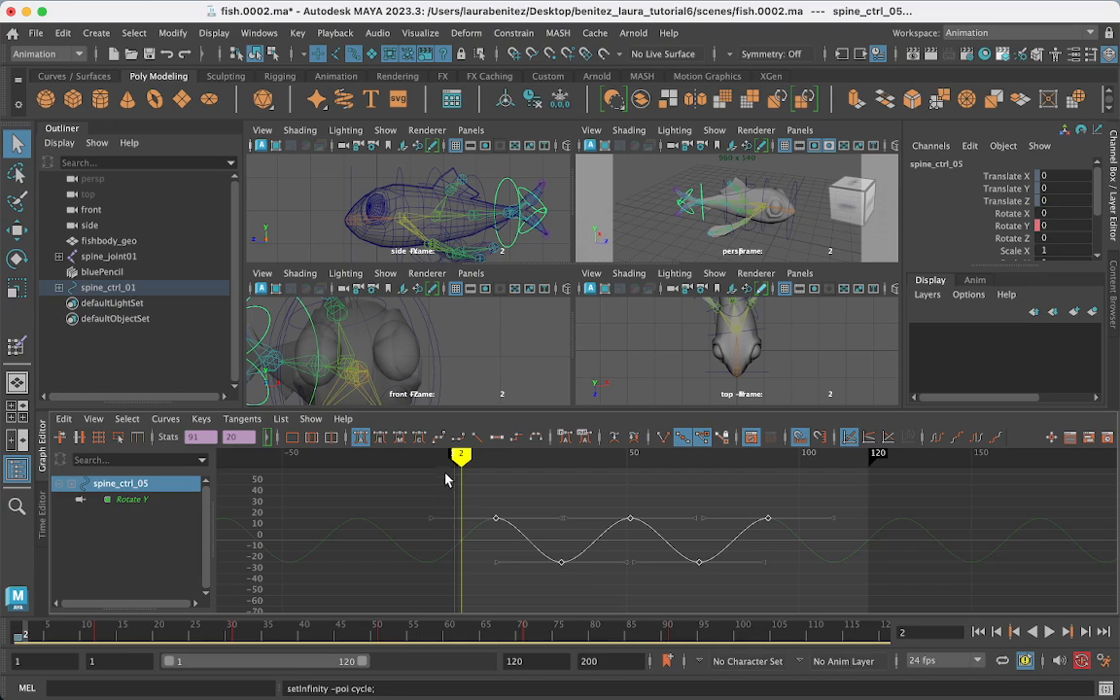
pyautogui.moveTo(461, 457)
pyautogui.mouseDown()
pyautogui.moveTo(745, 486)
pyautogui.moveTo(467, 483)
pyautogui.moveTo(704, 509)
pyautogui.moveTo(502, 496)
pyautogui.mouseUp()
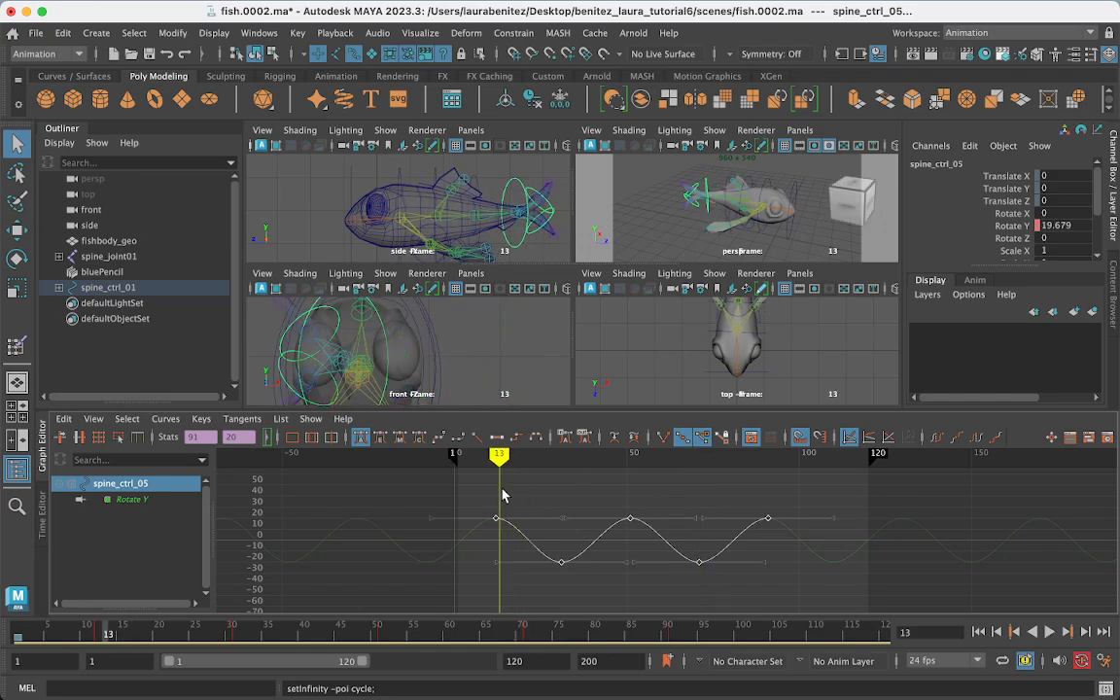
# Select all Rotate Y keys on spine_ctrl_05 and copy them
pyautogui.click(694, 193)
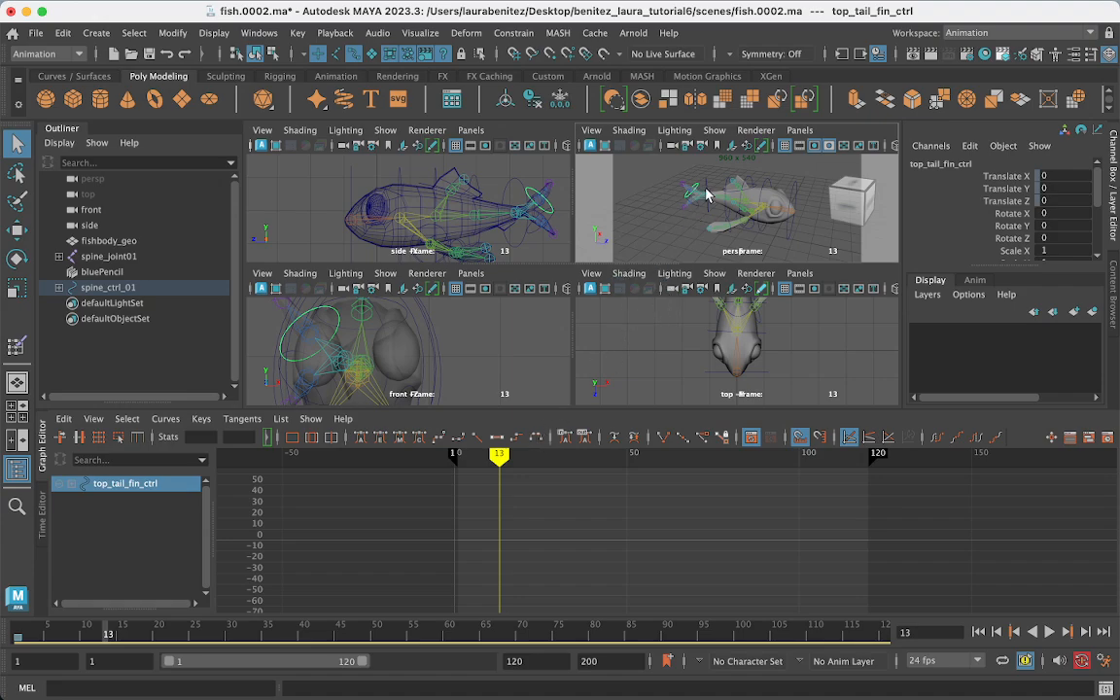
pyautogui.press('e')
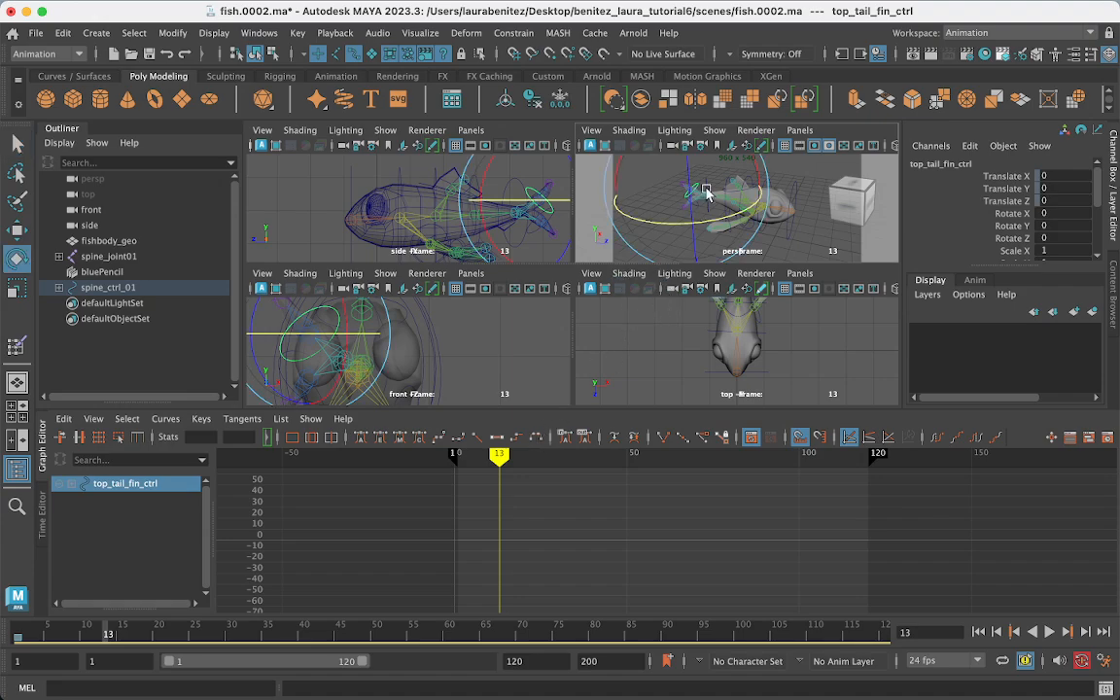
pyautogui.press('q')
pyautogui.click(707, 194)
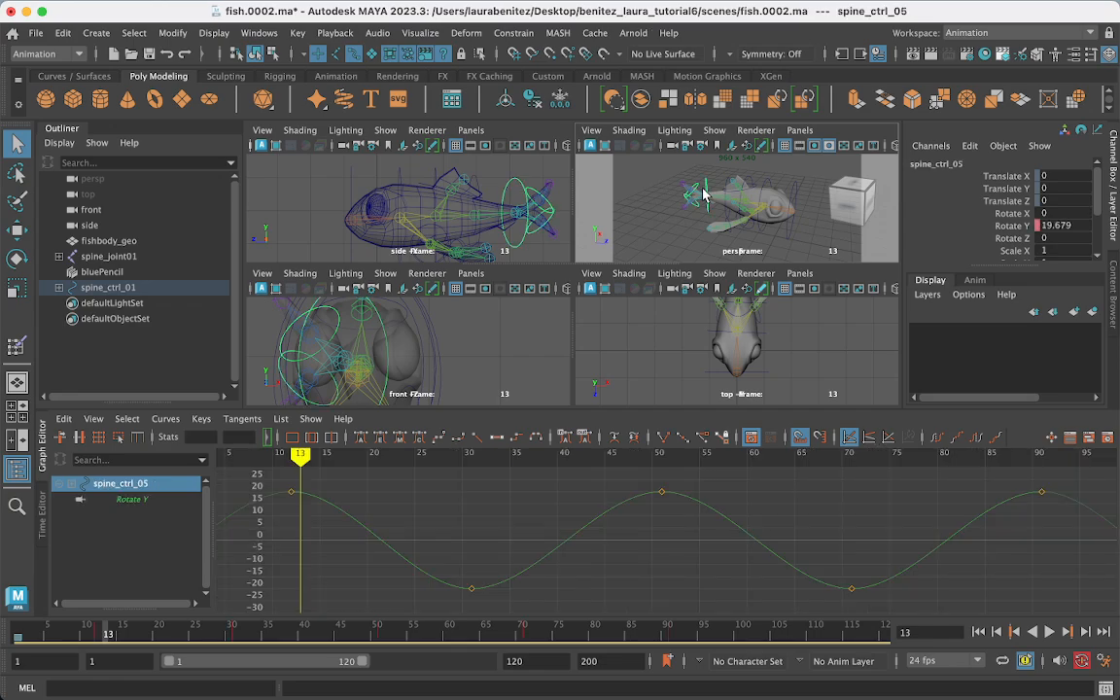
pyautogui.scroll(-10, 502, 537)
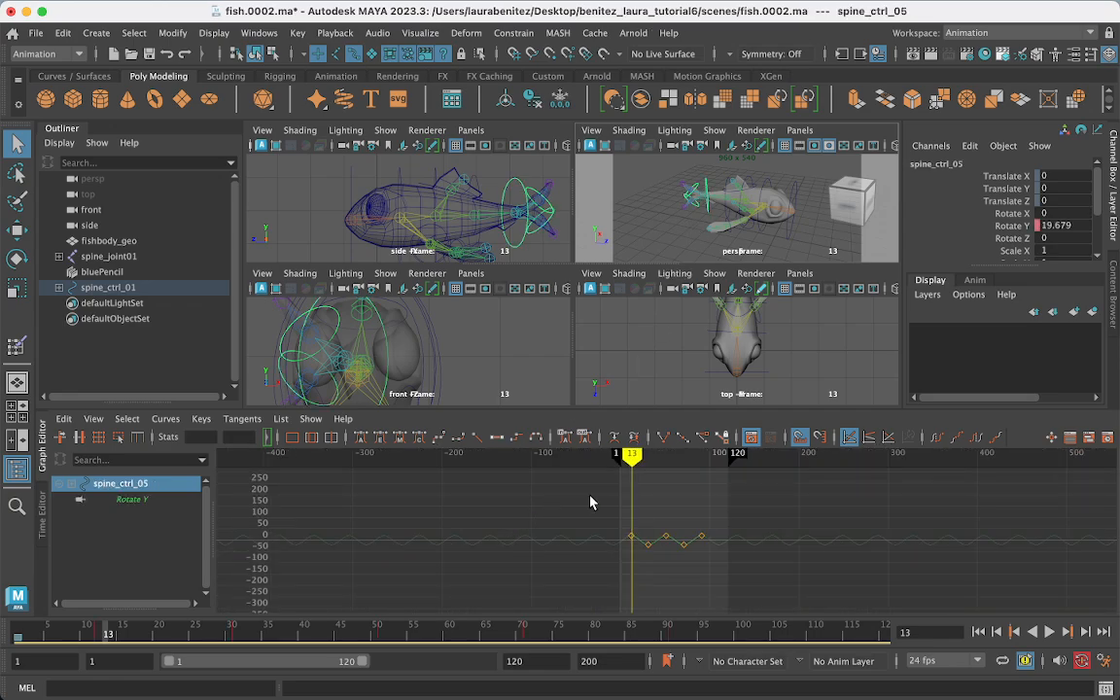
pyautogui.moveTo(590, 502); pyautogui.dragTo(760, 593)
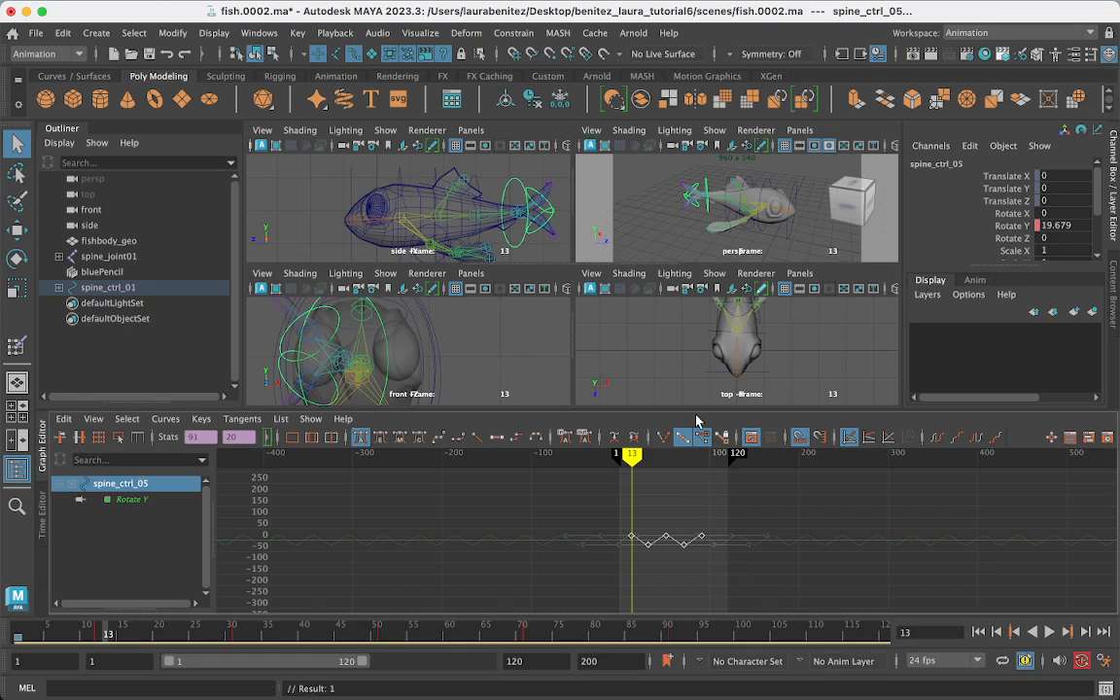
pyautogui.click(63, 418)
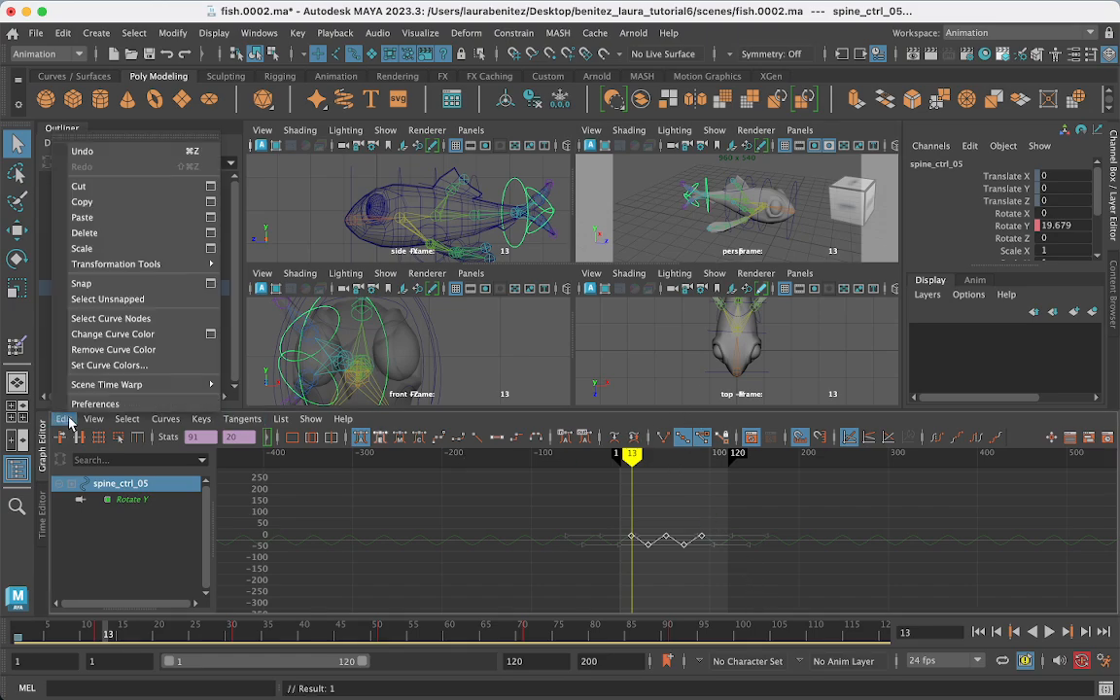
pyautogui.moveTo(93, 418)
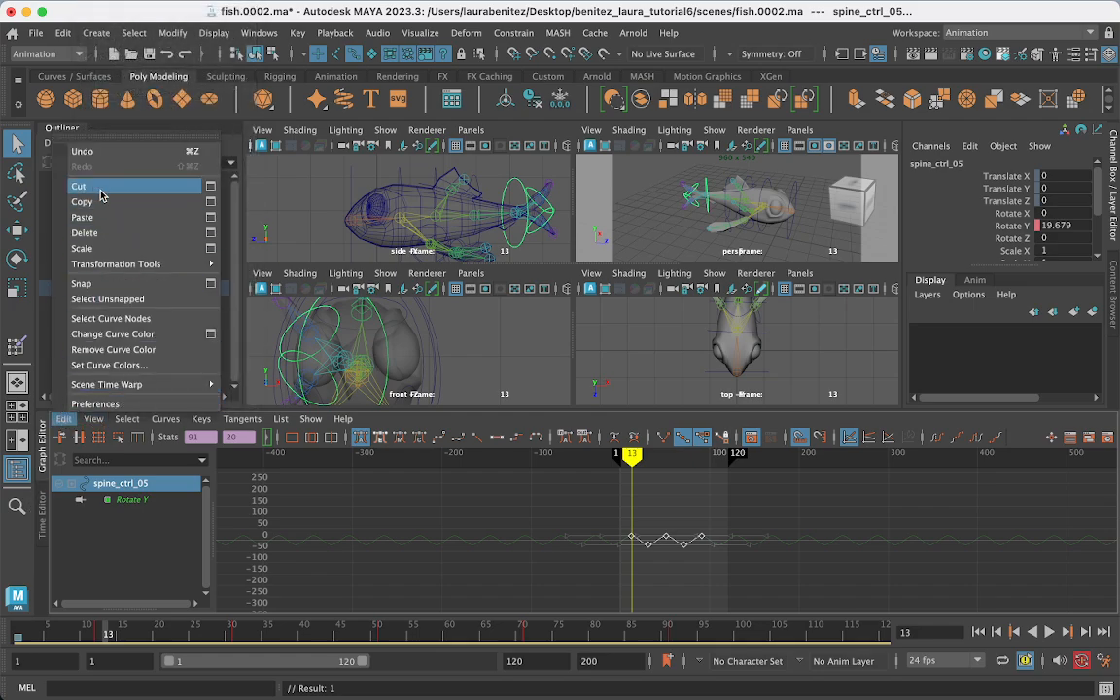
pyautogui.click(102, 199)
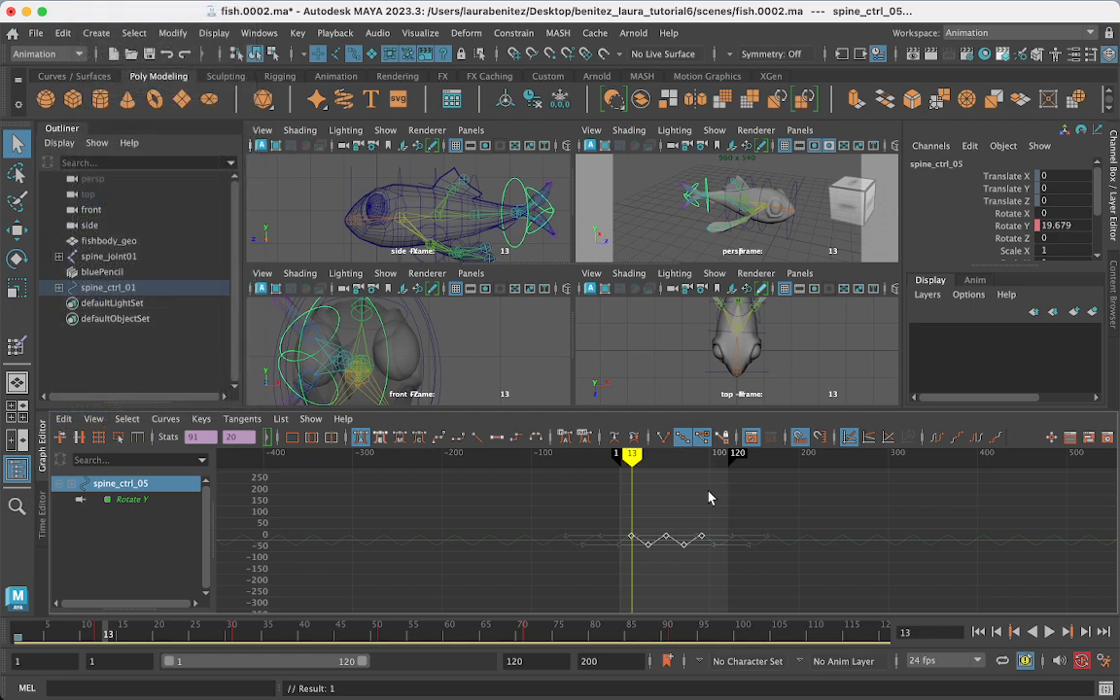
pyautogui.scroll(-3, 710, 495)
# Paste the copied keys onto top_tail_fin_ctrl at frame 13 and scrub to frame 28 to check the tail's motion
pyautogui.click(696, 192)
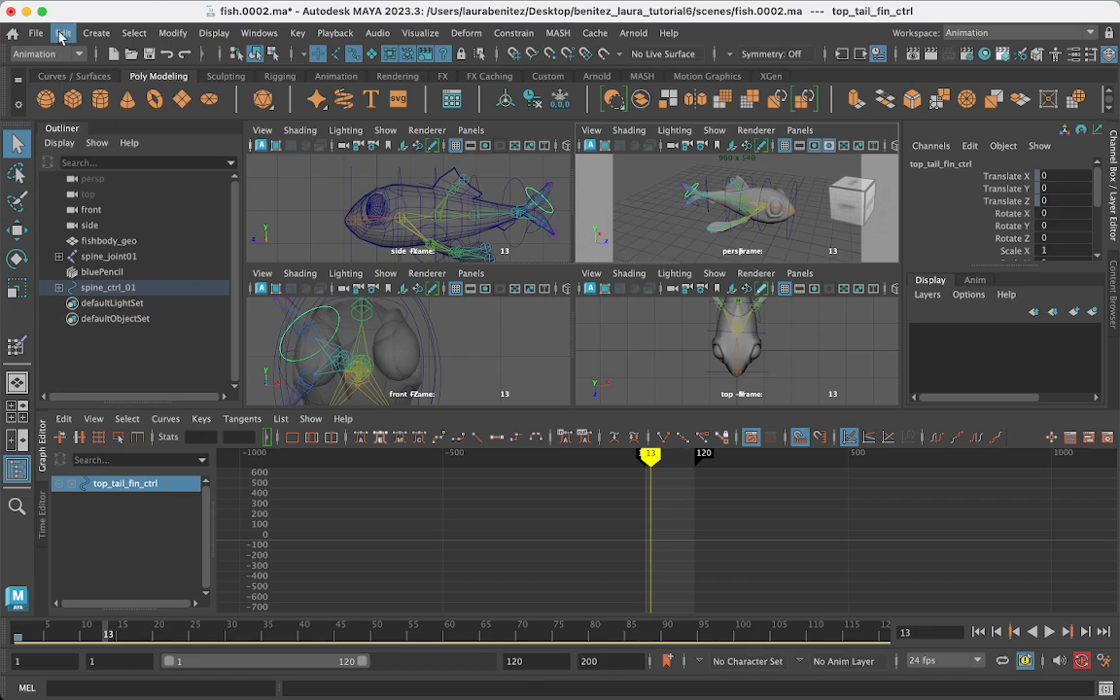
pyautogui.click(60, 418)
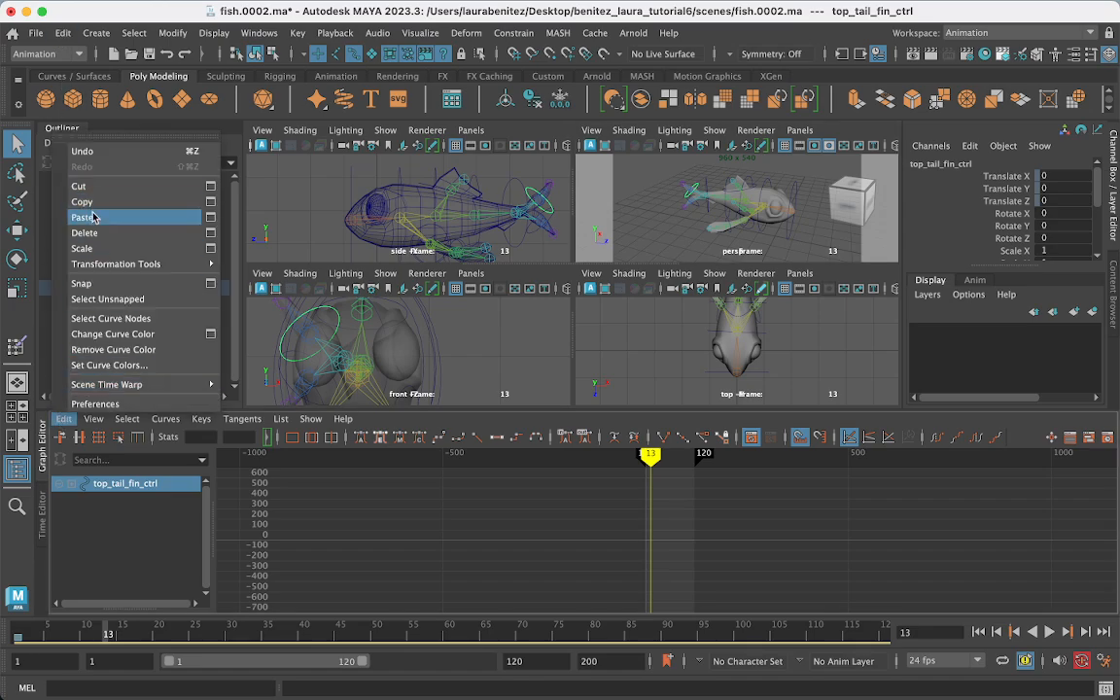
pyautogui.click(82, 215)
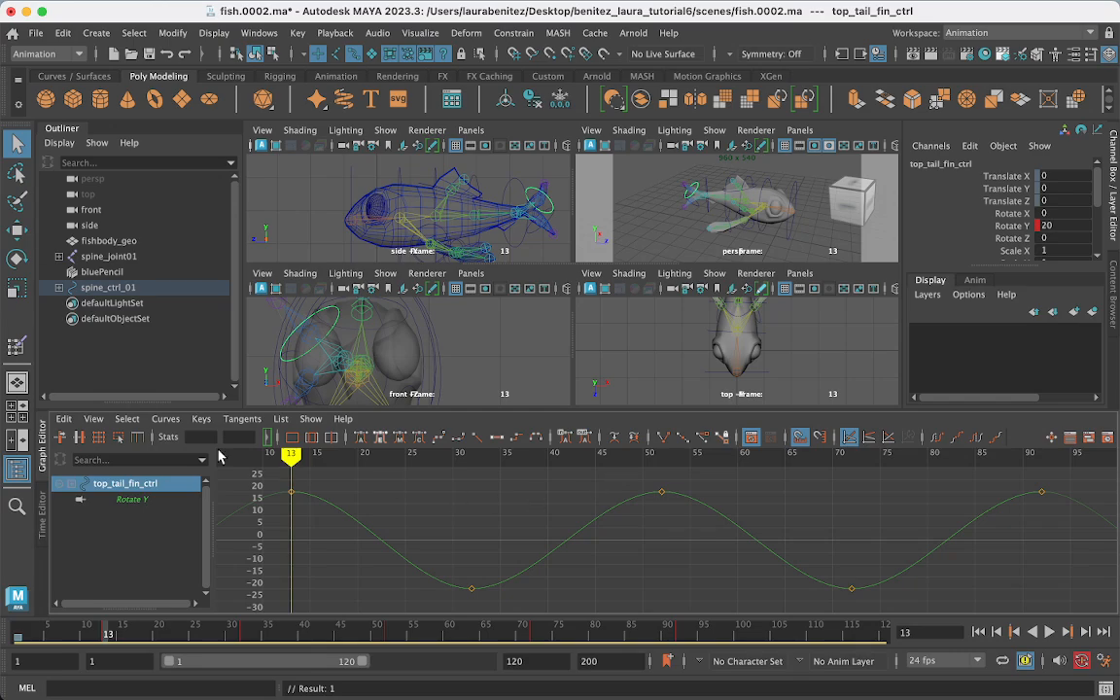
pyautogui.moveTo(290, 459); pyautogui.dragTo(416, 479)
pyautogui.moveTo(434, 482); pyautogui.dragTo(433, 482)
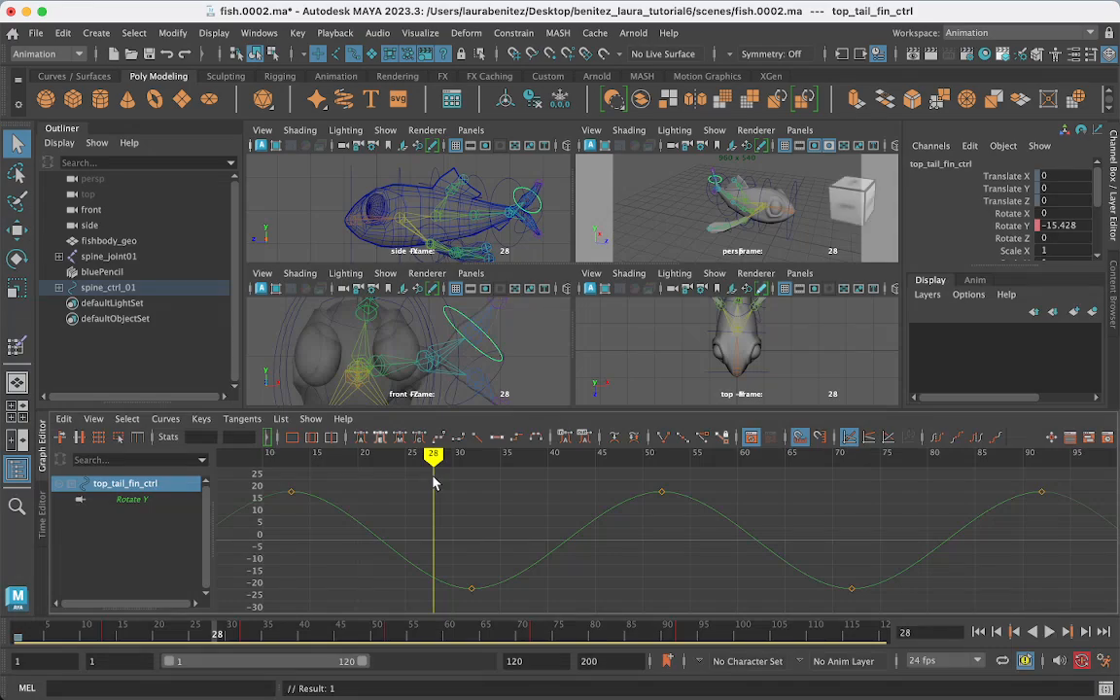
# Scrub spine_ctrl_05's motion to frame 16, then shift top_tail_fin_ctrl's whole Rotate Y curve to start its first peak at frame 16
pyautogui.click(708, 199)
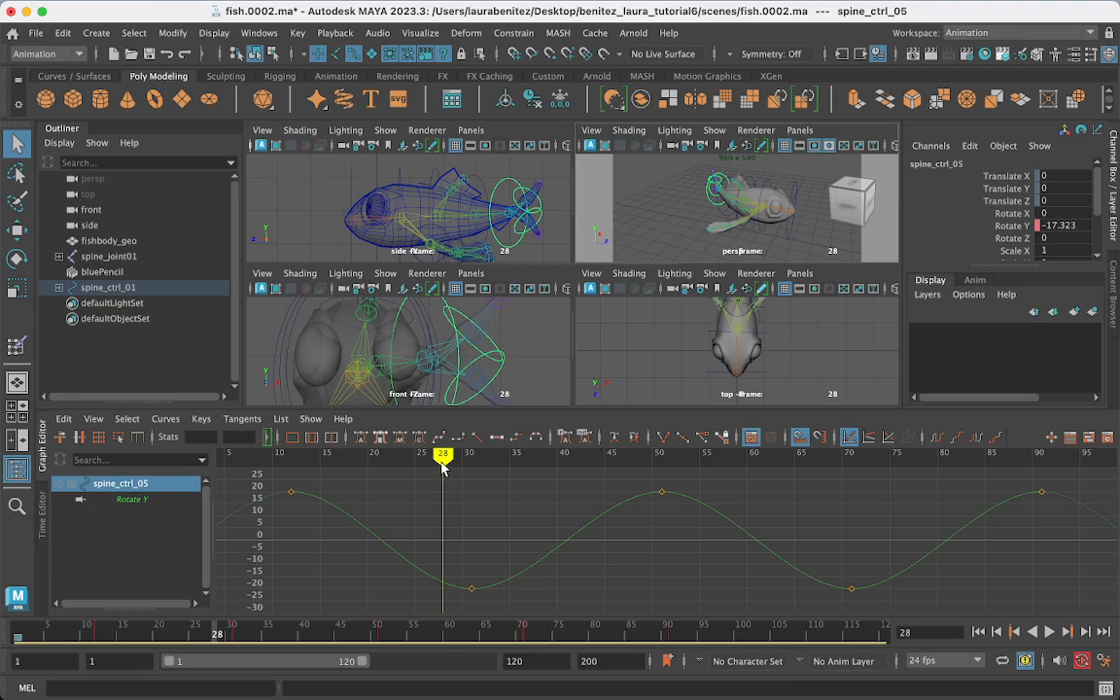
pyautogui.moveTo(401, 454)
pyautogui.mouseDown()
pyautogui.moveTo(290, 476)
pyautogui.moveTo(328, 482)
pyautogui.mouseUp()
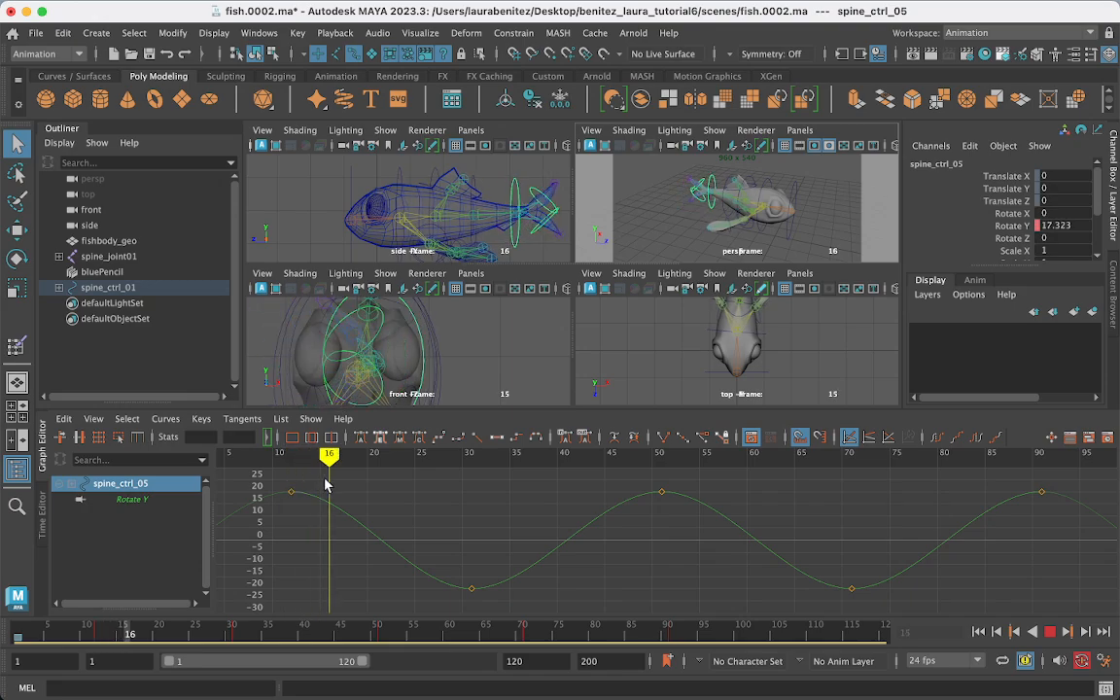
pyautogui.click(698, 193)
pyautogui.moveTo(277, 476); pyautogui.dragTo(323, 533)
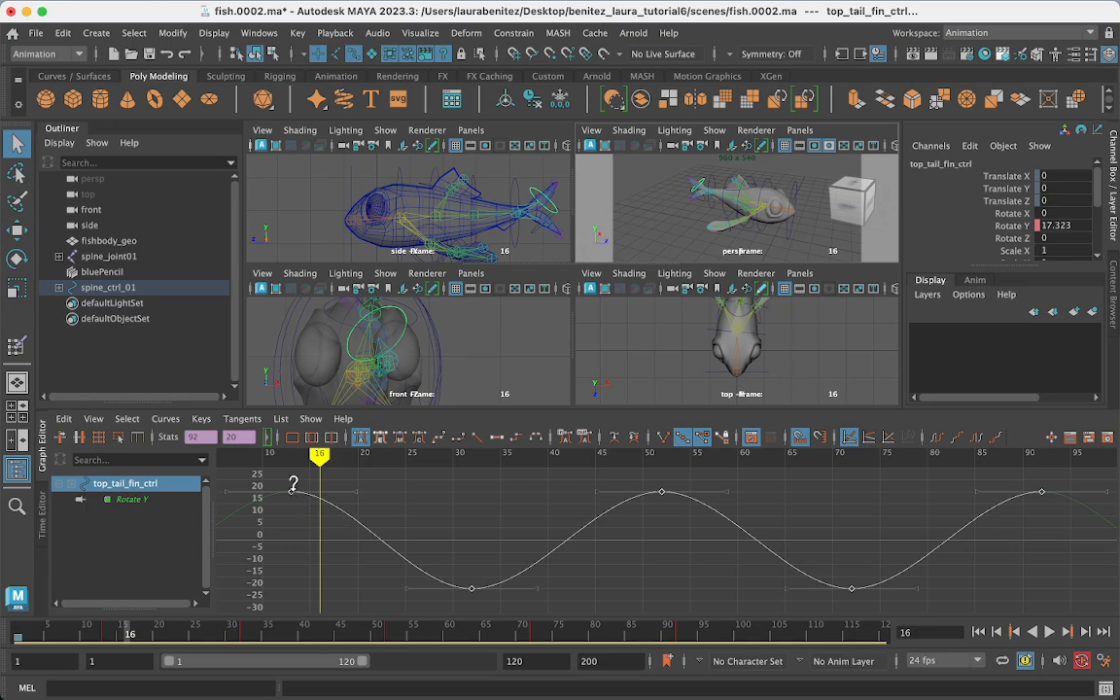
pyautogui.keyDown('shift'); pyautogui.moveTo(294, 494); pyautogui.dragTo(324, 497); pyautogui.keyUp('shift')
pyautogui.keyDown('shift'); pyautogui.moveTo(324, 496); pyautogui.dragTo(326, 496, button='middle'); pyautogui.keyUp('shift')
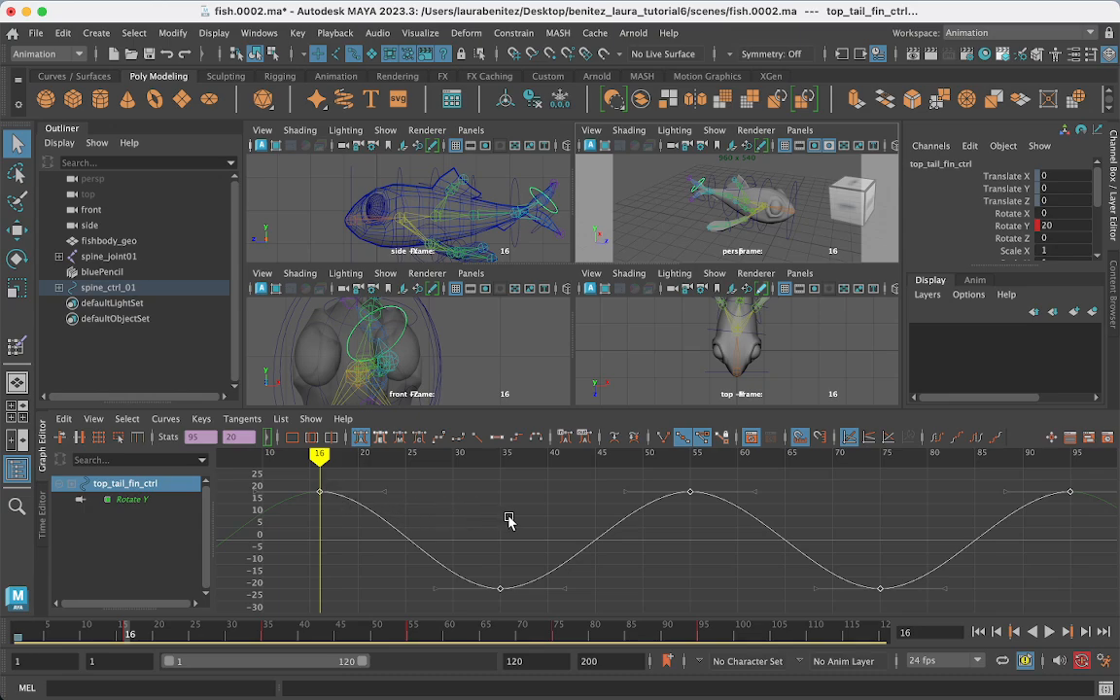
# Lower the three peak keys of top_tail_fin_ctrl's Rotate Y curve to about 10.7 and scrub to frame 27 to check the tail
pyautogui.press('a')
pyautogui.moveTo(555, 512); pyautogui.dragTo(785, 544)
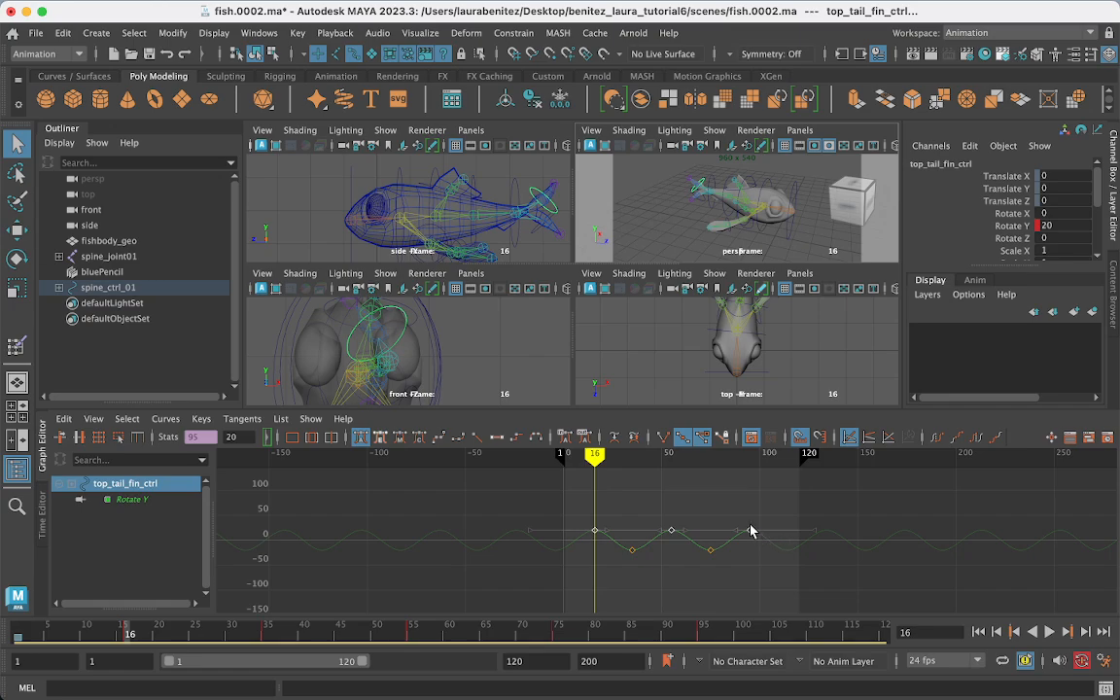
pyautogui.moveTo(750, 529)
pyautogui.keyDown('shift'); pyautogui.mouseDown(button='middle')
pyautogui.moveTo(749, 513)
pyautogui.moveTo(762, 534)
pyautogui.mouseUp(button='middle'); pyautogui.keyUp('shift')
pyautogui.keyDown('alt'); pyautogui.moveTo(720, 224); pyautogui.dragTo(783, 240); pyautogui.keyUp('alt')
pyautogui.scroll(5, 677, 234)
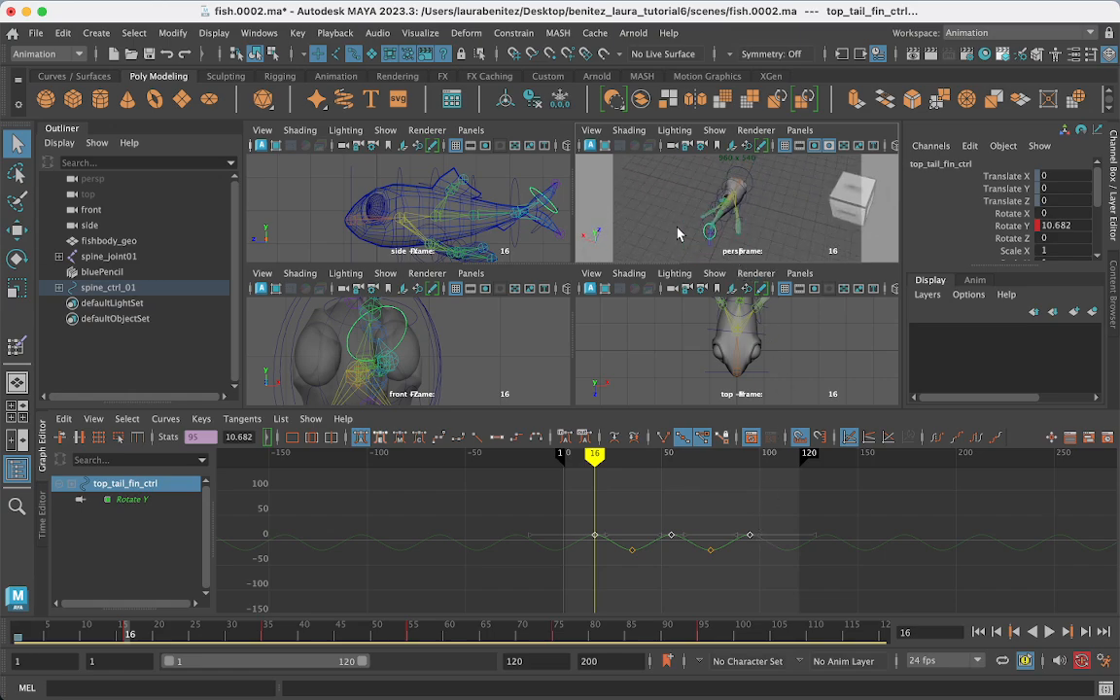
pyautogui.keyDown('alt'); pyautogui.moveTo(677, 234); pyautogui.dragTo(631, 173); pyautogui.keyUp('alt')
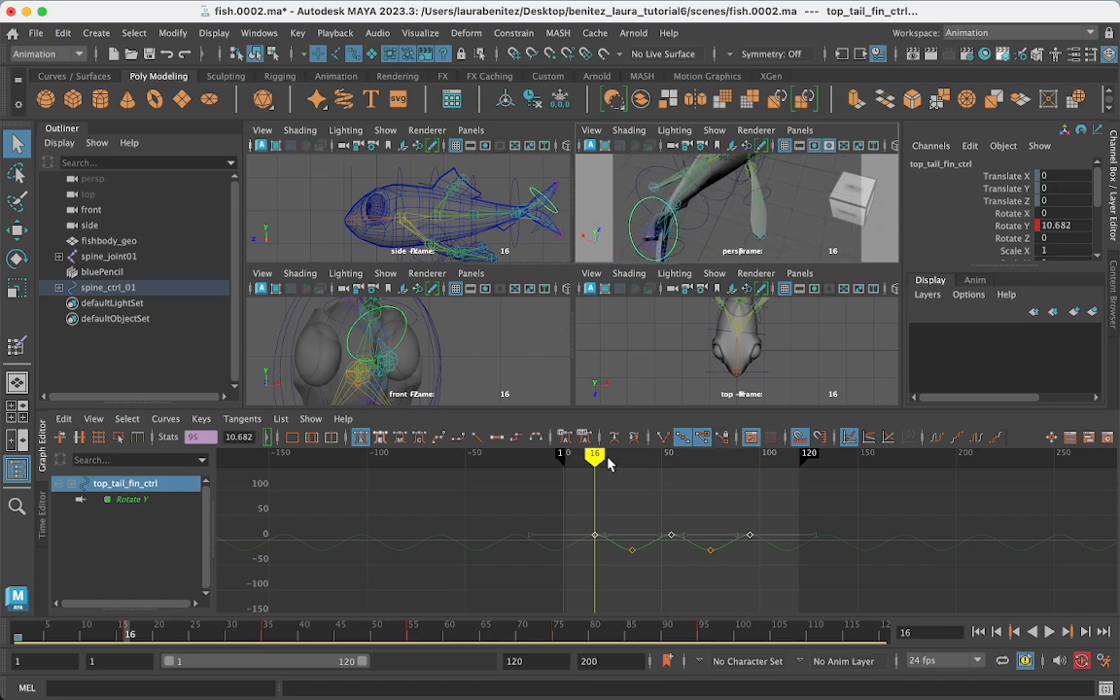
pyautogui.hotkey('alt', 'v')
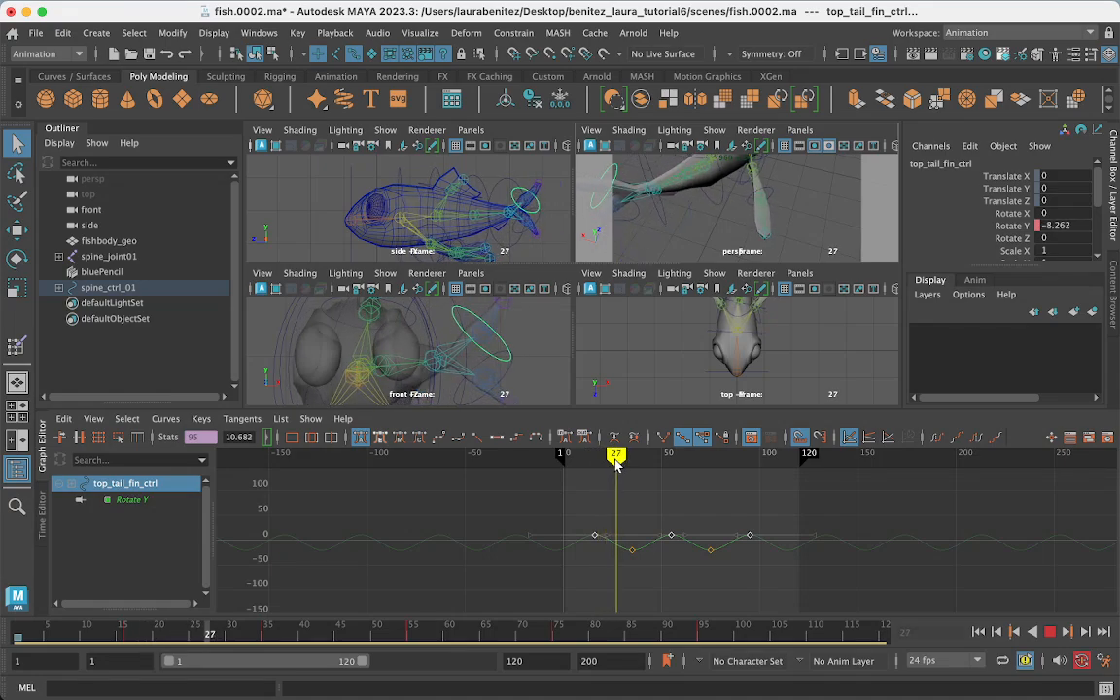
pyautogui.hotkey('alt', 'v')
# Shift top_tail_fin_ctrl's Rotate Y curve 8 frames earlier, placing its troughs at frames 27 and 68, and scrub to check the motion
pyautogui.moveTo(588, 520); pyautogui.dragTo(800, 569)
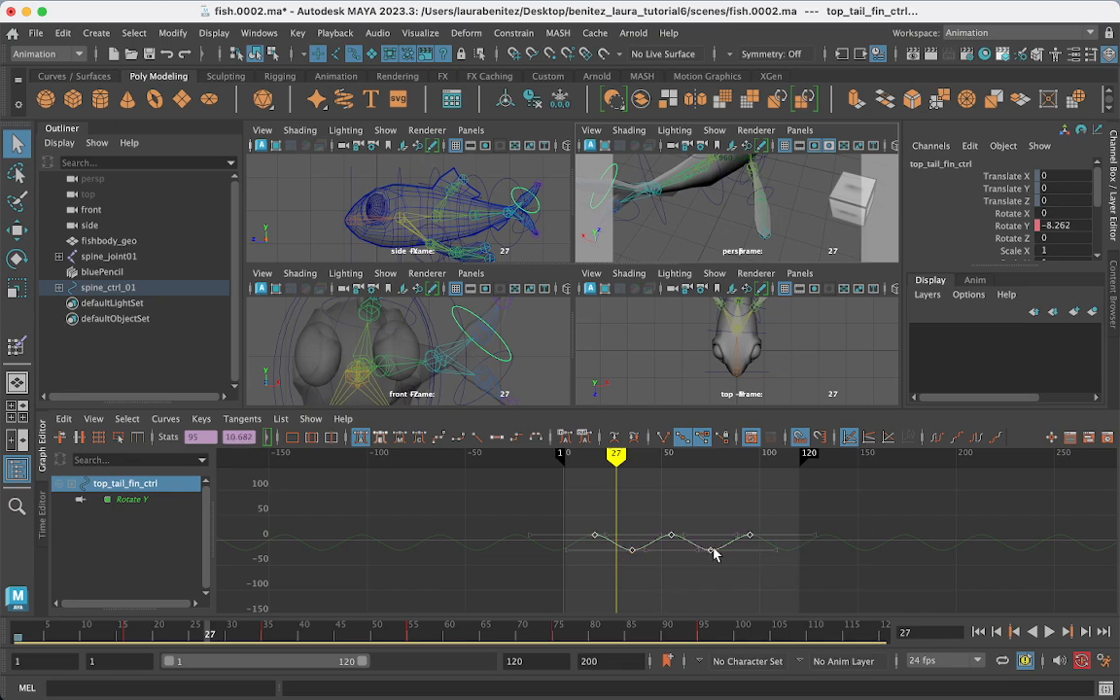
pyautogui.click(711, 550)
pyautogui.moveTo(633, 554); pyautogui.dragTo(616, 551)
pyautogui.moveTo(615, 456)
pyautogui.mouseDown()
pyautogui.moveTo(570, 460)
pyautogui.moveTo(714, 470)
pyautogui.moveTo(704, 473)
pyautogui.mouseUp()
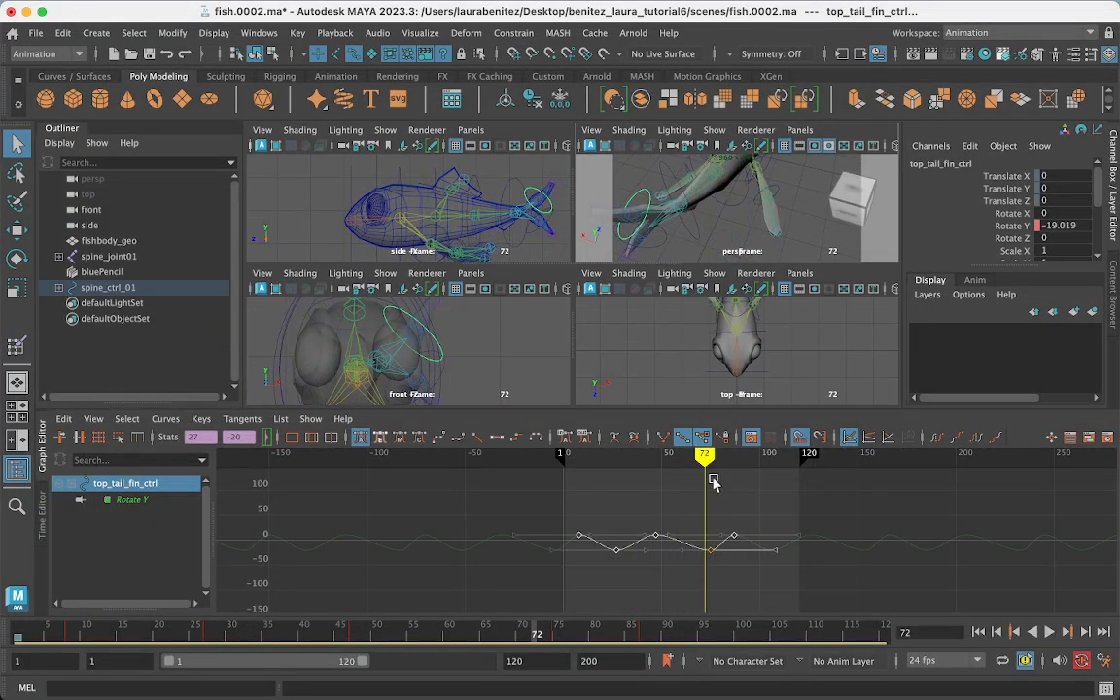
pyautogui.press('z')
pyautogui.click(710, 552)
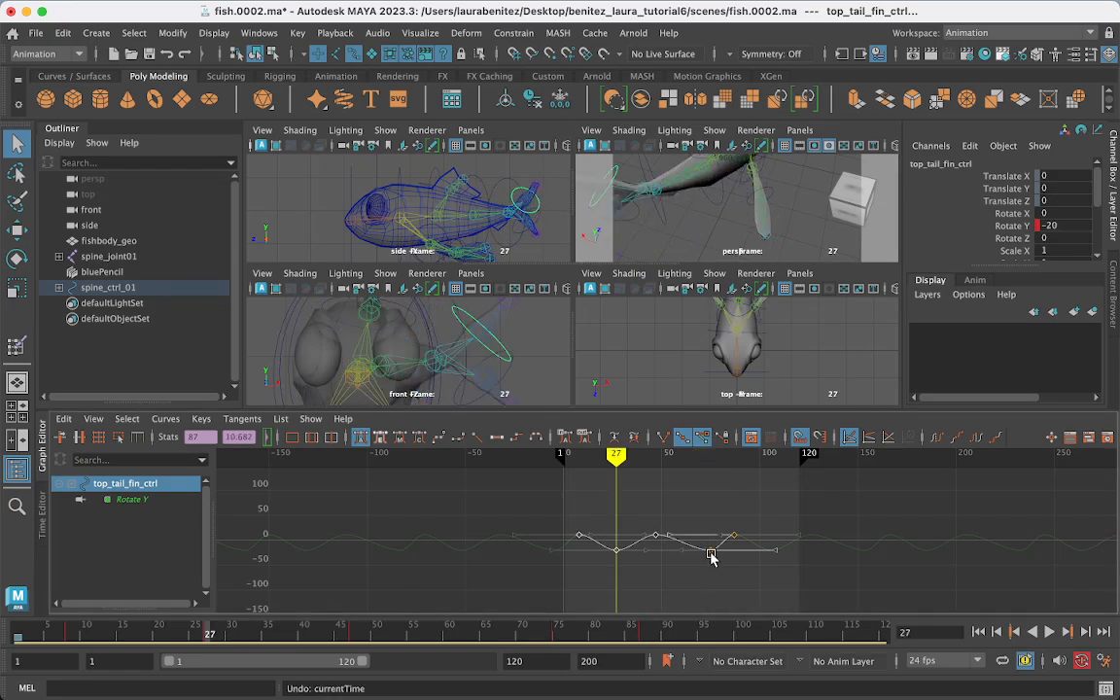
pyautogui.click(712, 549)
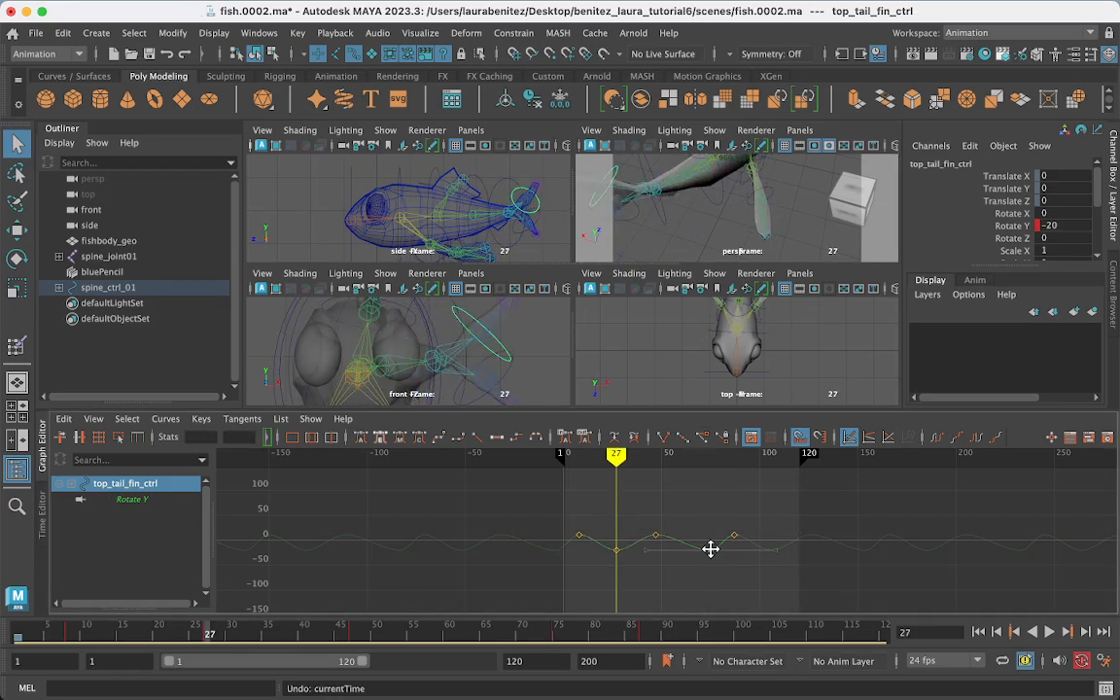
pyautogui.keyDown('shift'); pyautogui.moveTo(708, 549); pyautogui.dragTo(696, 553, button='middle'); pyautogui.keyUp('shift')
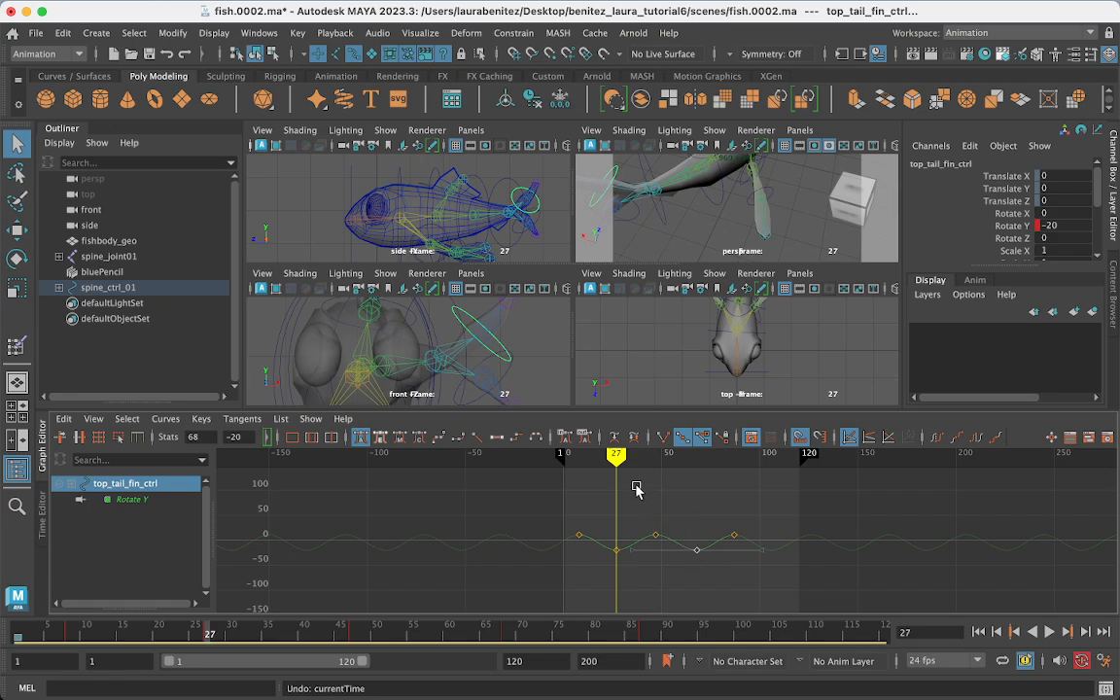
pyautogui.moveTo(616, 453); pyautogui.dragTo(533, 464)
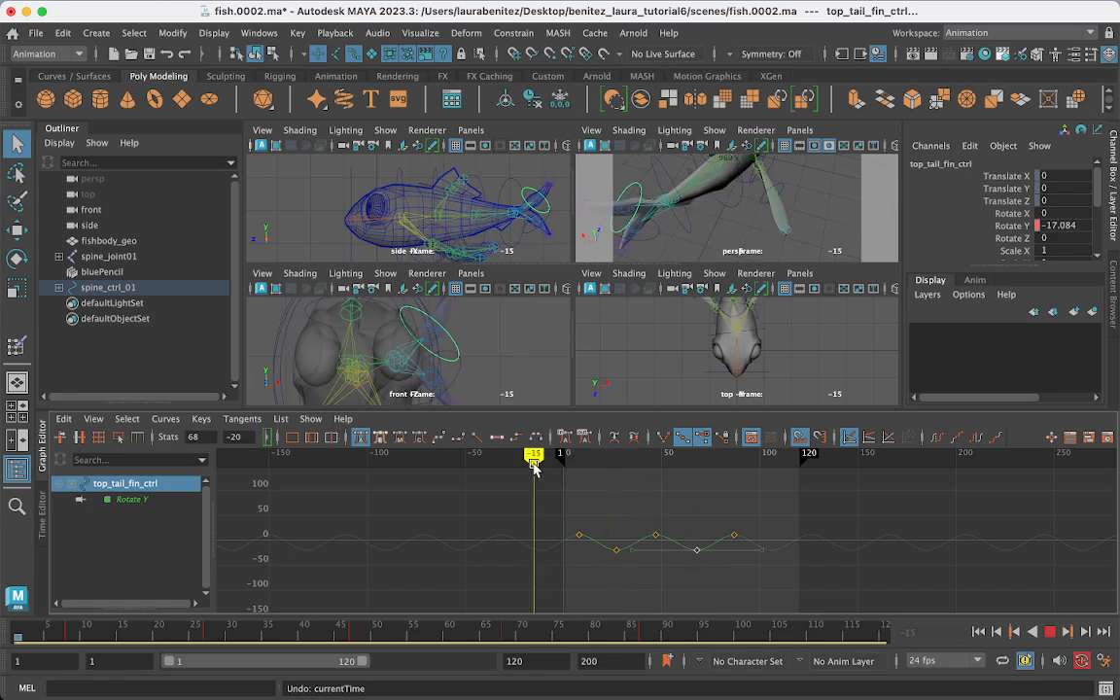
# Select all of top_tail_fin_ctrl's reshaped Rotate Y keys and copy them
pyautogui.click(641, 225)
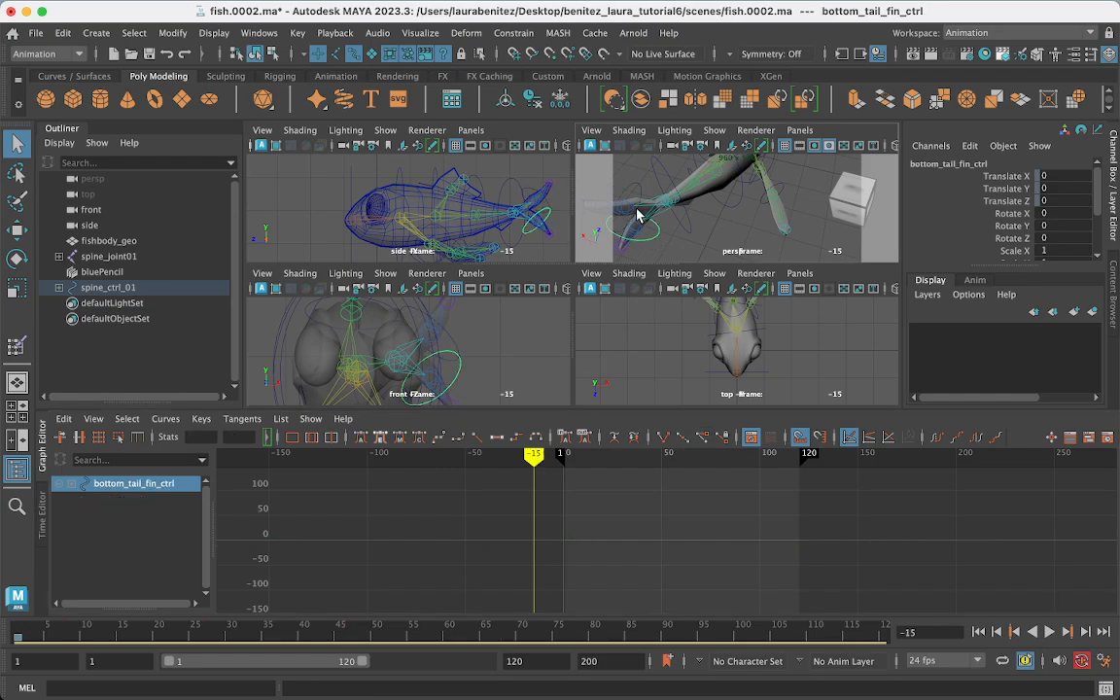
pyautogui.click(629, 196)
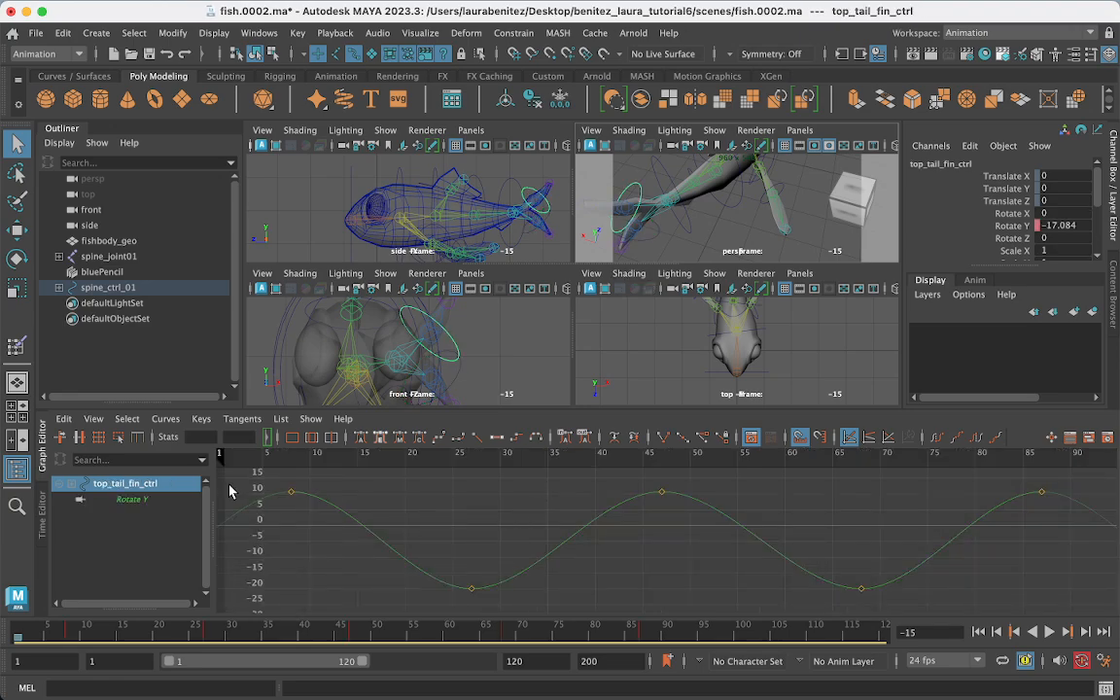
pyautogui.click(132, 500)
pyautogui.scroll(5, 473, 510)
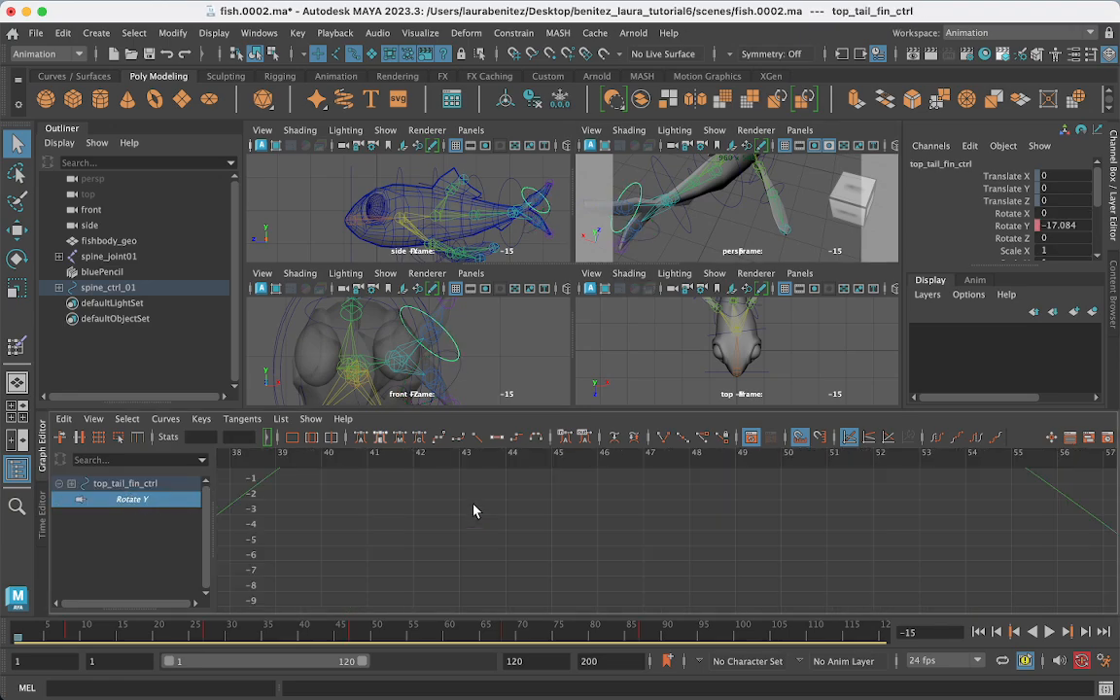
pyautogui.scroll(-10, 475, 511)
pyautogui.moveTo(561, 495); pyautogui.dragTo(829, 584)
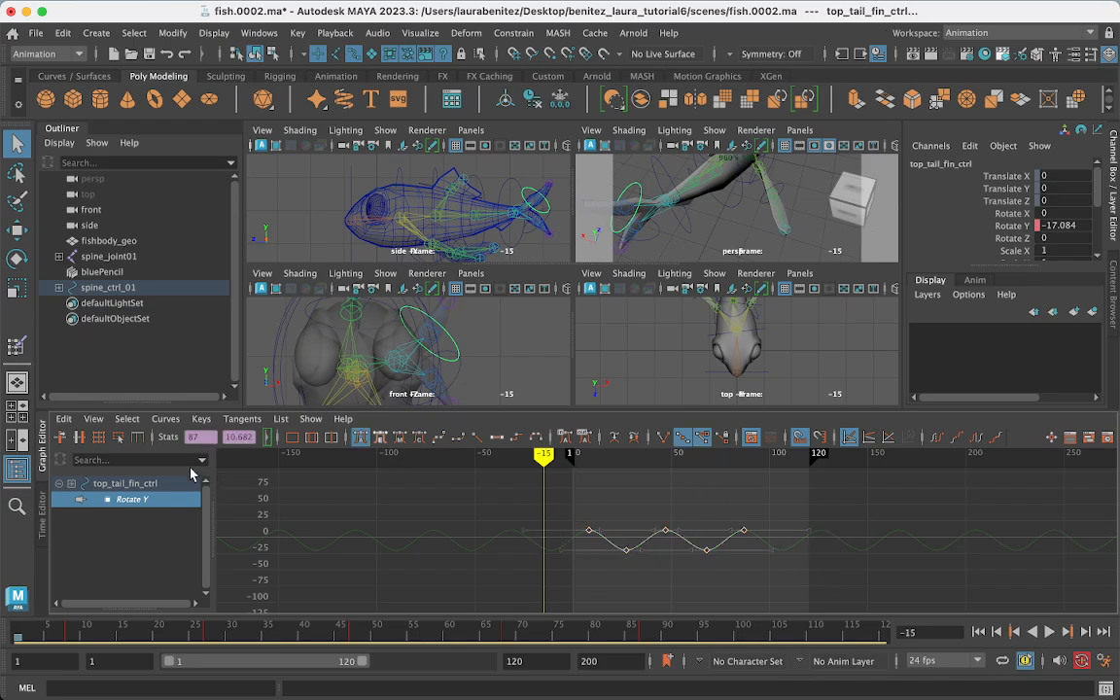
pyautogui.press('super+c')
# Move the current time to frame 8, at the first peak of top_tail_fin_ctrl's Rotate Y curve
pyautogui.hotkey('alt', 'v')
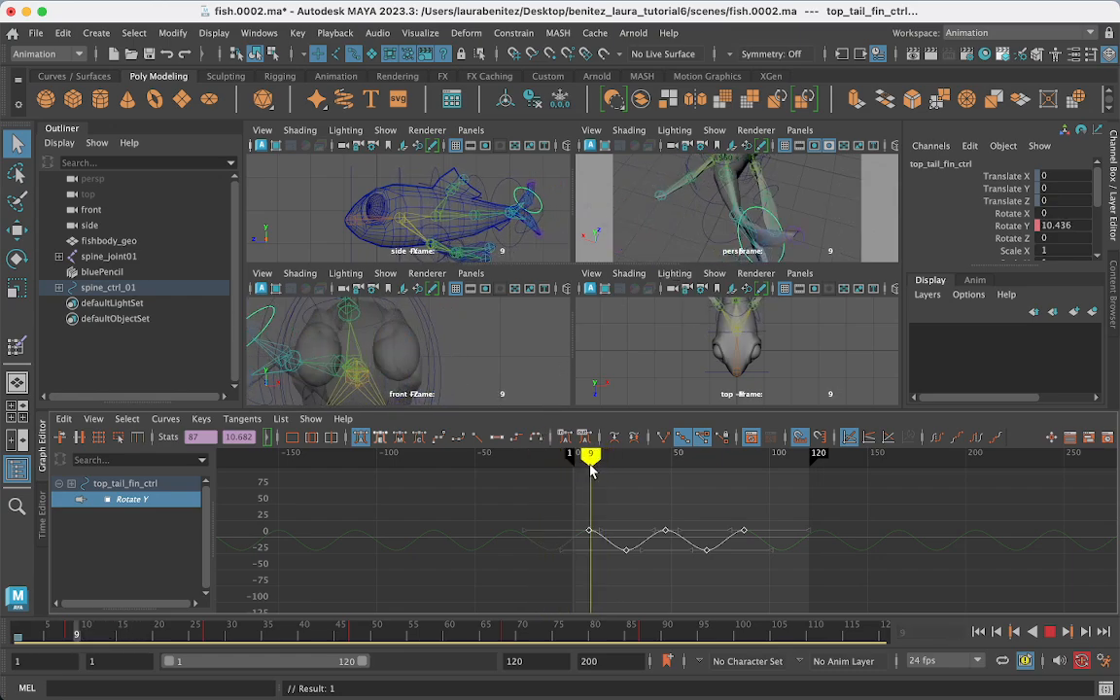
pyautogui.hotkey('alt', 'v')
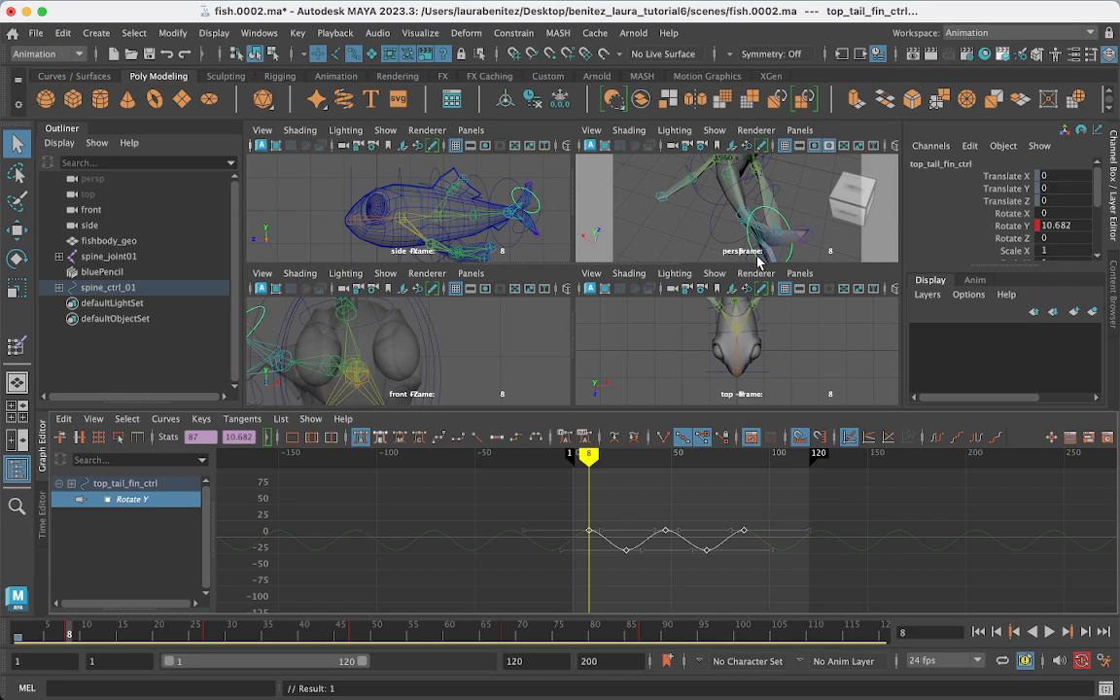
# Try to paste the copied Rotate Y keys onto bottom_tail_fin_ctrl
pyautogui.click(745, 251)
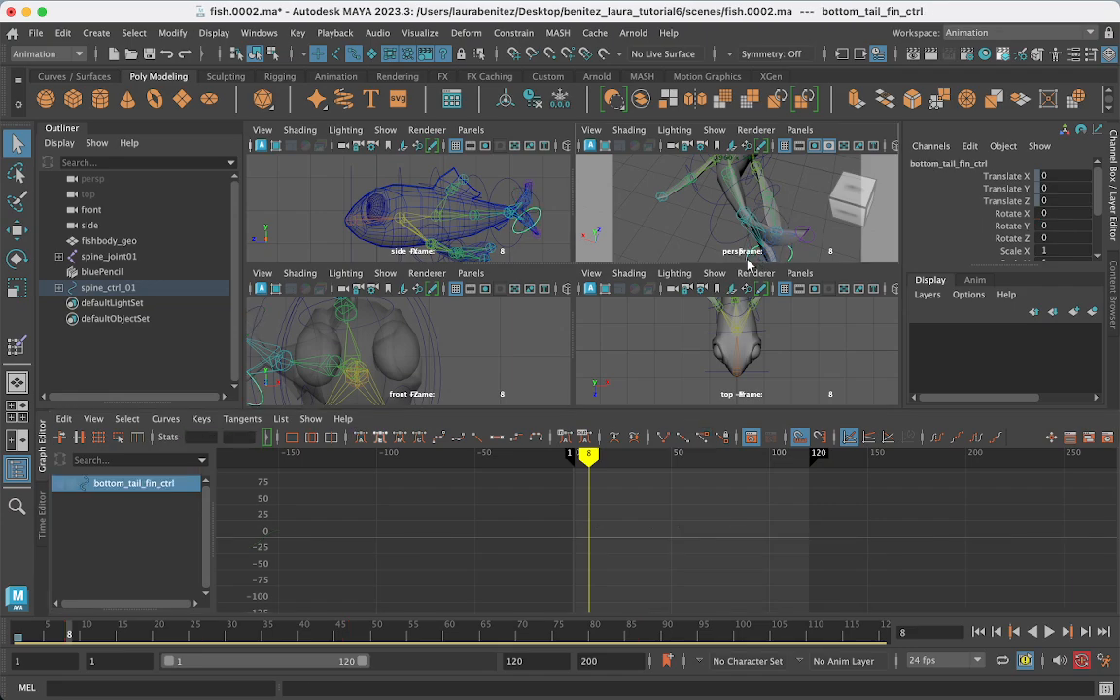
pyautogui.click(650, 379)
pyautogui.press('super+v')
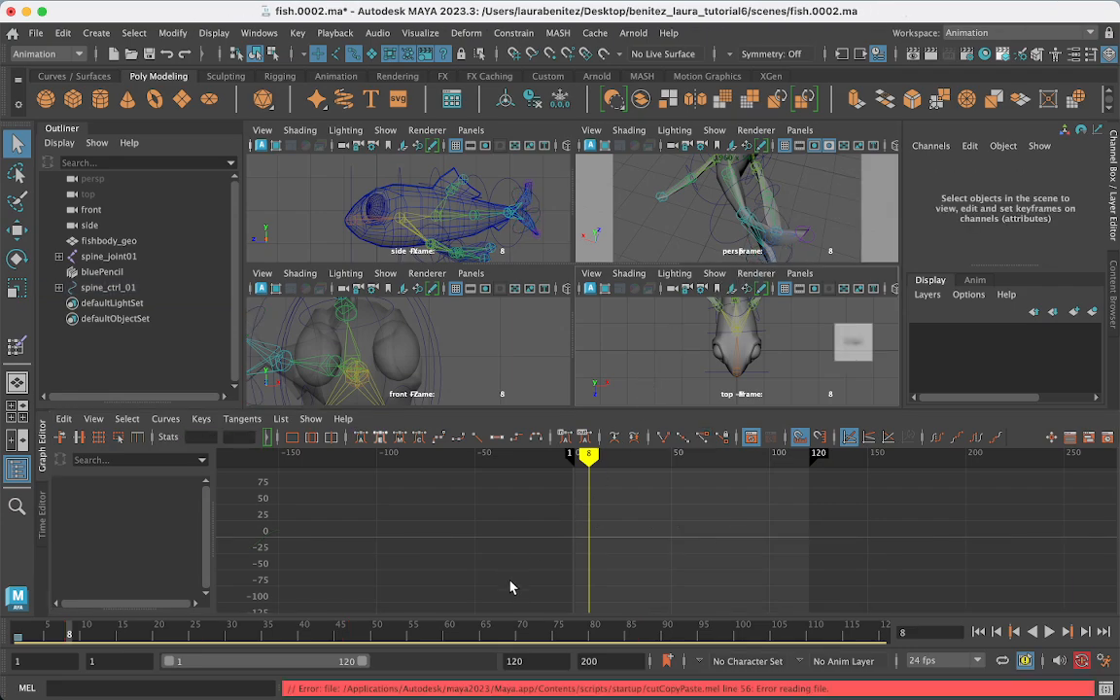
pyautogui.click(63, 418)
pyautogui.click(83, 217)
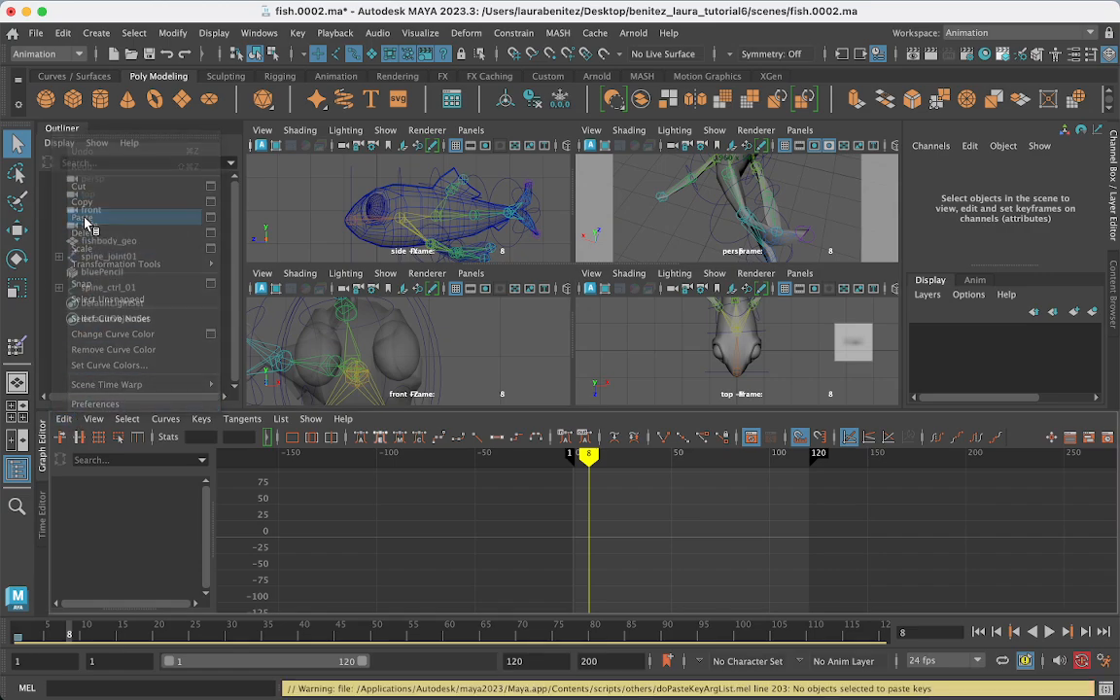
# Copy top_tail_fin_ctrl's Rotate Y curve again and paste it onto bottom_tail_fin_ctrl at frame 8
pyautogui.click(749, 235)
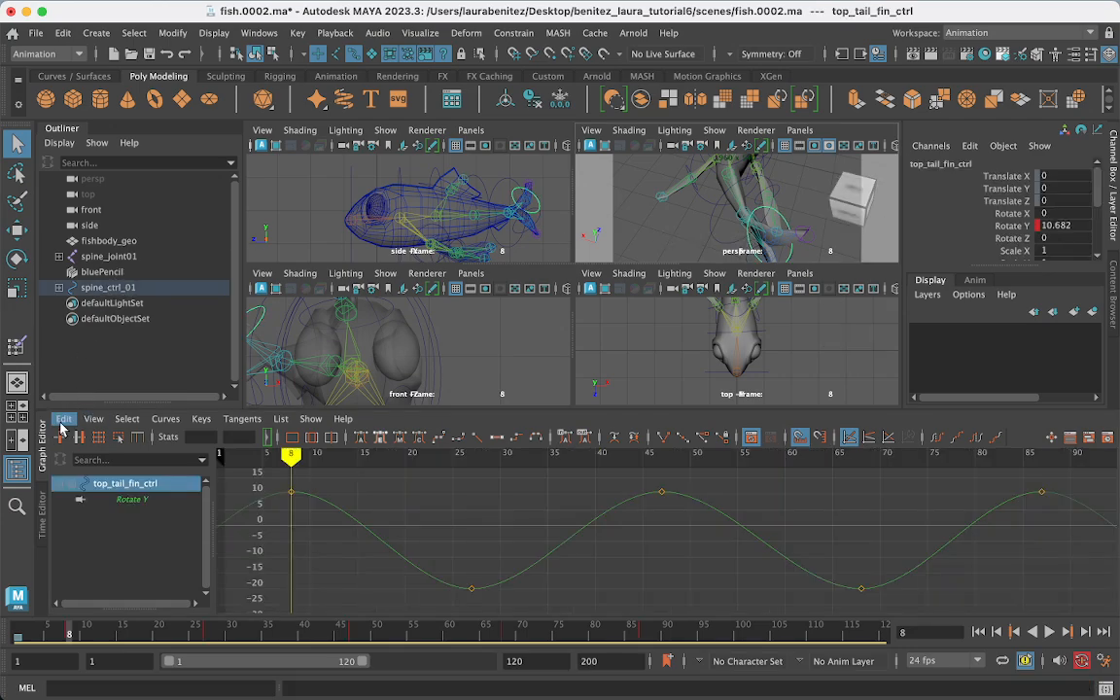
pyautogui.click(60, 424)
pyautogui.click(117, 201)
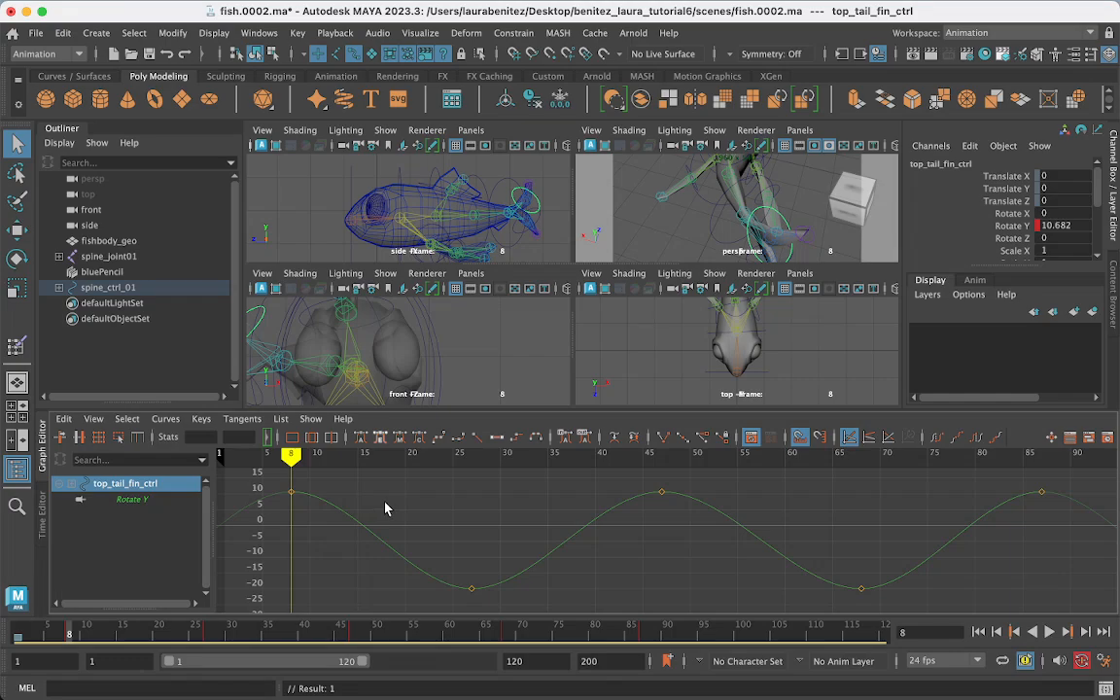
pyautogui.click(749, 255)
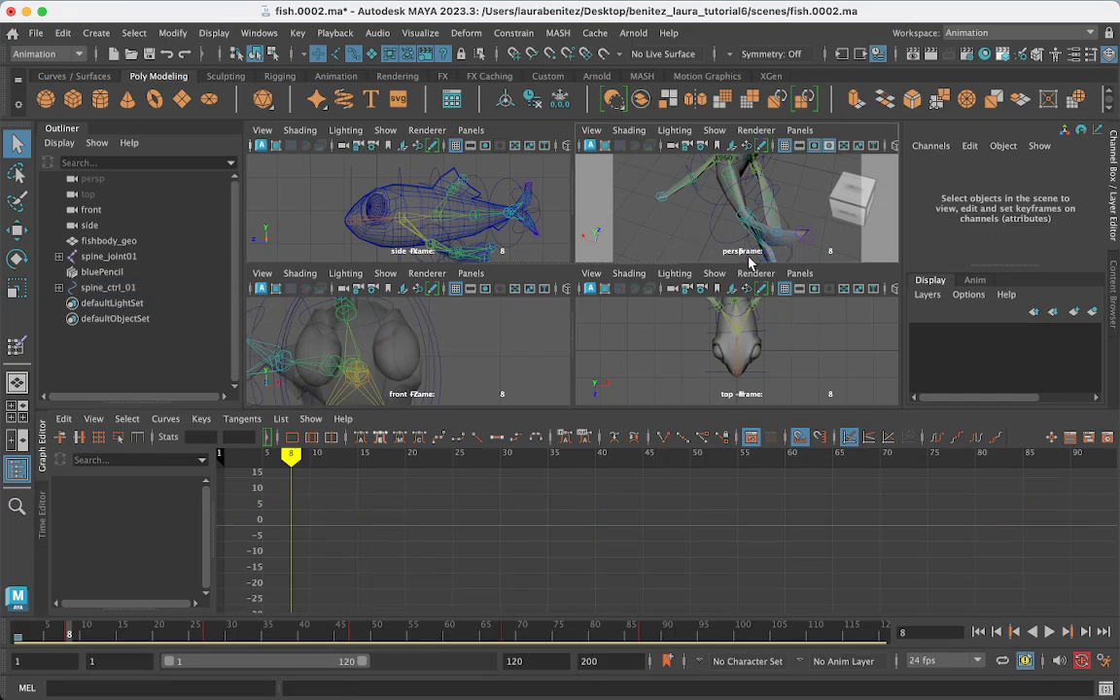
pyautogui.click(741, 249)
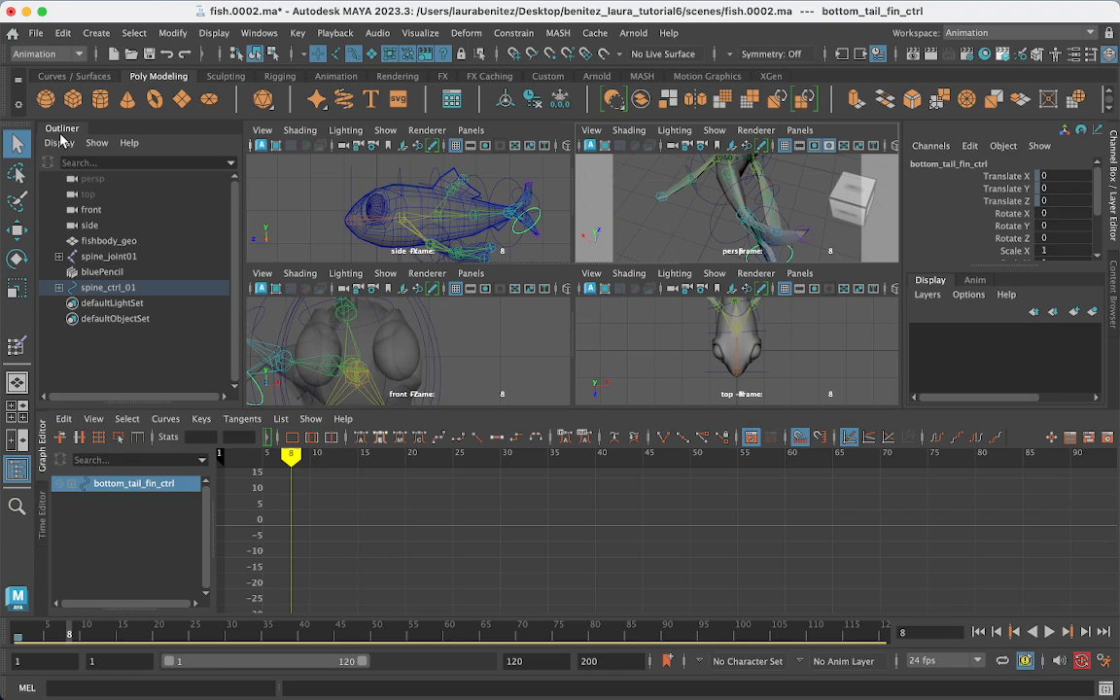
pyautogui.click(63, 419)
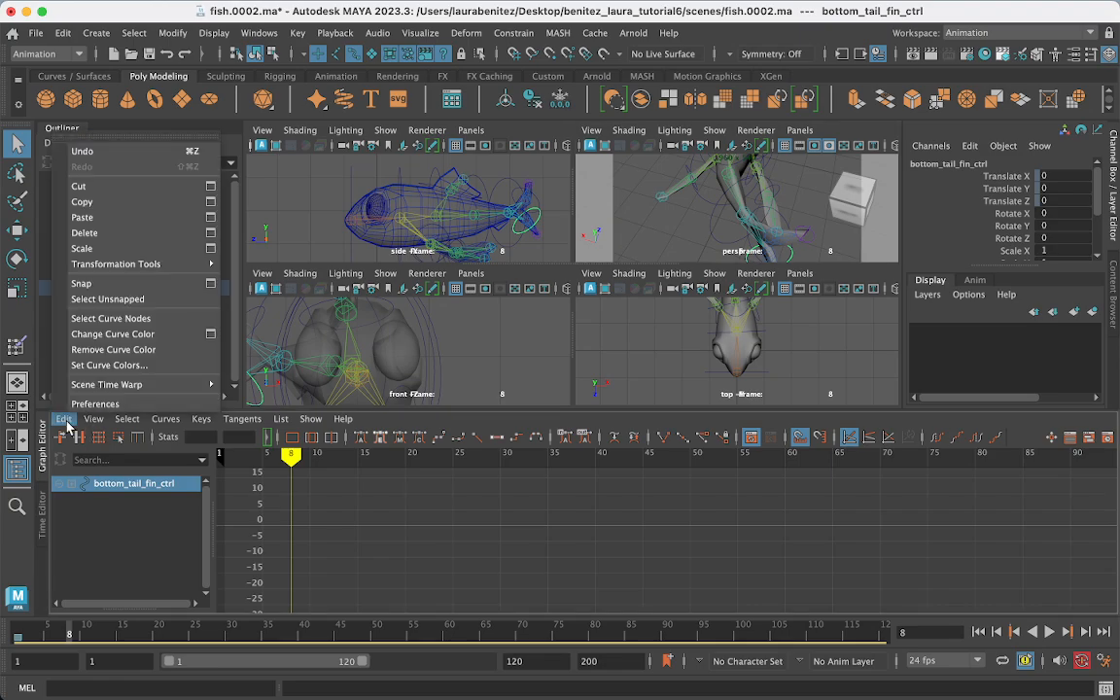
pyautogui.click(82, 218)
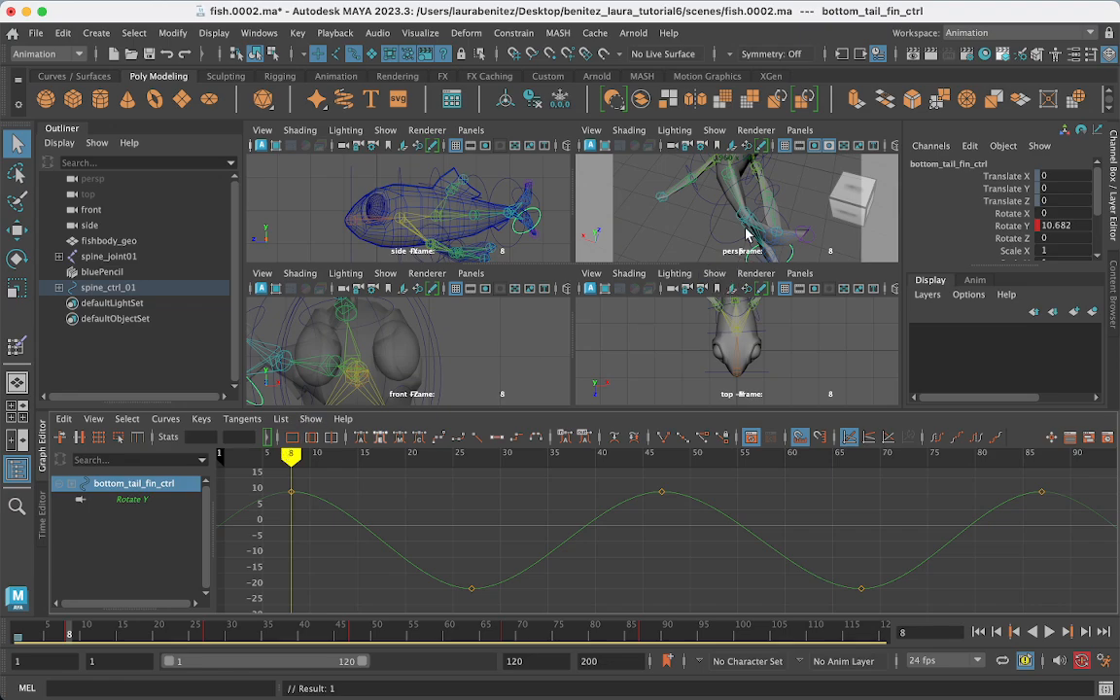
# Rotate left_fin_ctrl_01 about -14 degrees in Z at frame 1 and key the control there
pyautogui.keyDown('alt'); pyautogui.moveTo(746, 231); pyautogui.dragTo(688, 278, button='middle'); pyautogui.keyUp('alt')
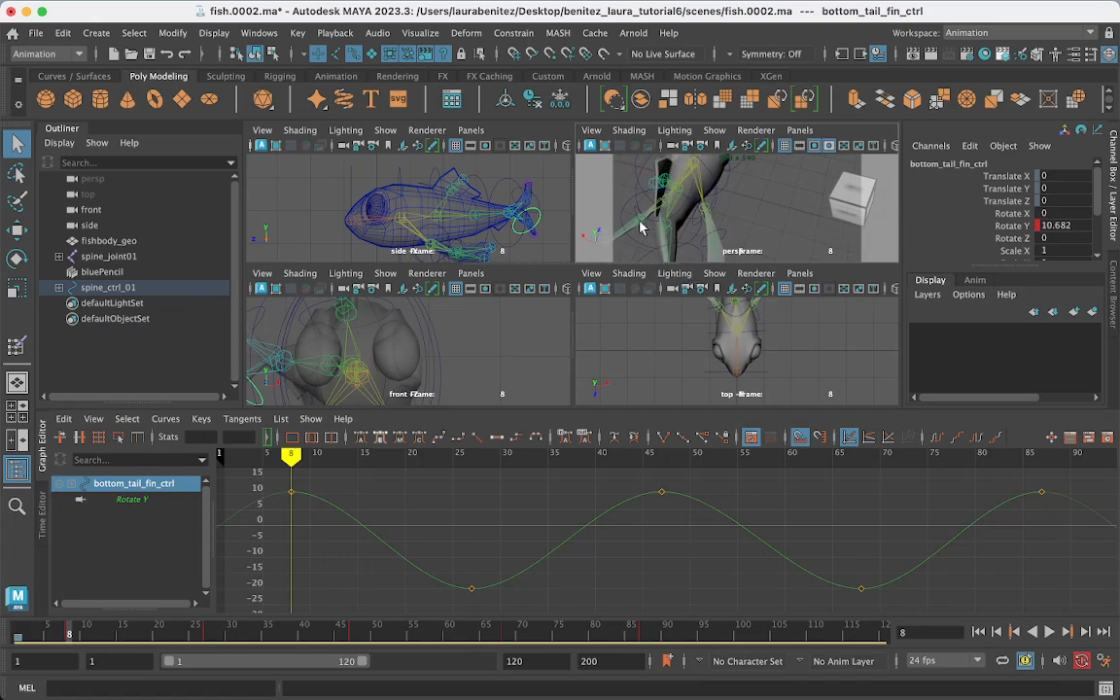
pyautogui.keyDown('alt'); pyautogui.moveTo(649, 214); pyautogui.dragTo(639, 261, button='middle'); pyautogui.keyUp('alt')
pyautogui.keyDown('alt'); pyautogui.moveTo(685, 205); pyautogui.dragTo(655, 176); pyautogui.keyUp('alt')
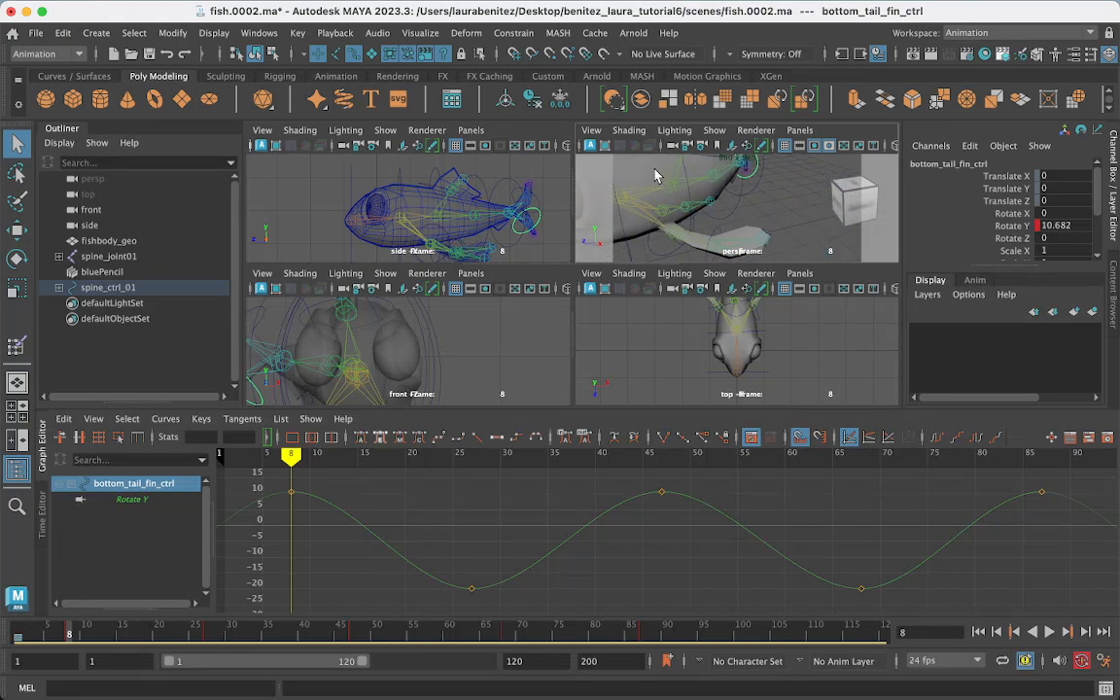
pyautogui.click(666, 259)
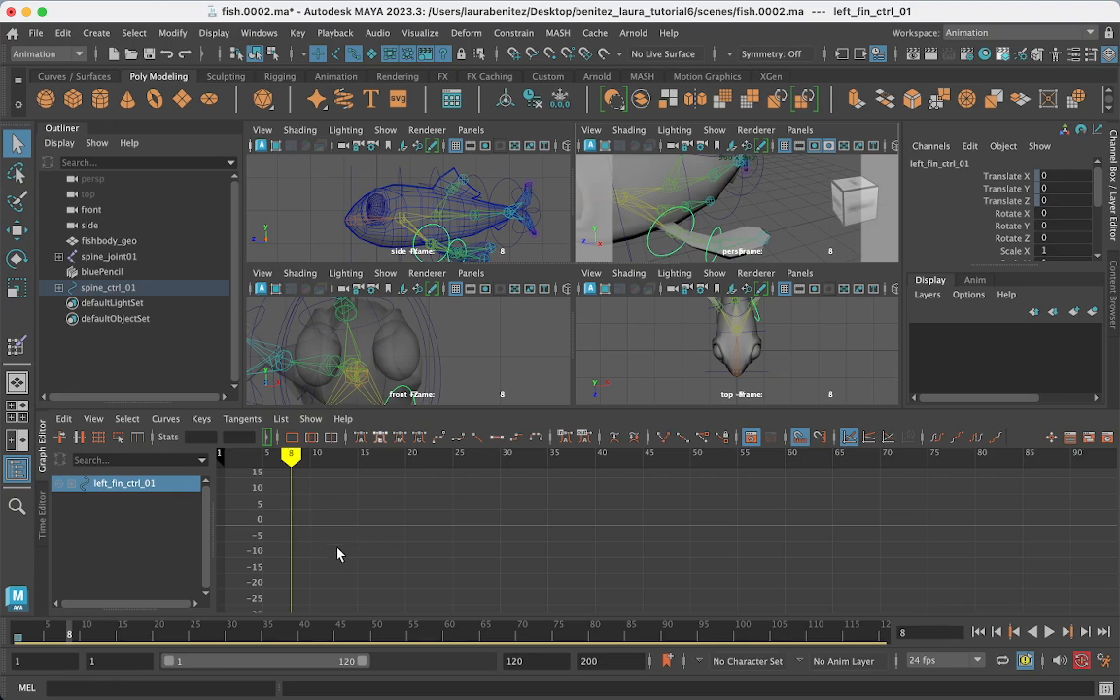
pyautogui.moveTo(388, 565)
pyautogui.keyDown('alt'); pyautogui.mouseDown(button='middle')
pyautogui.moveTo(528, 525)
pyautogui.moveTo(503, 602)
pyautogui.mouseUp(button='middle'); pyautogui.keyUp('alt')
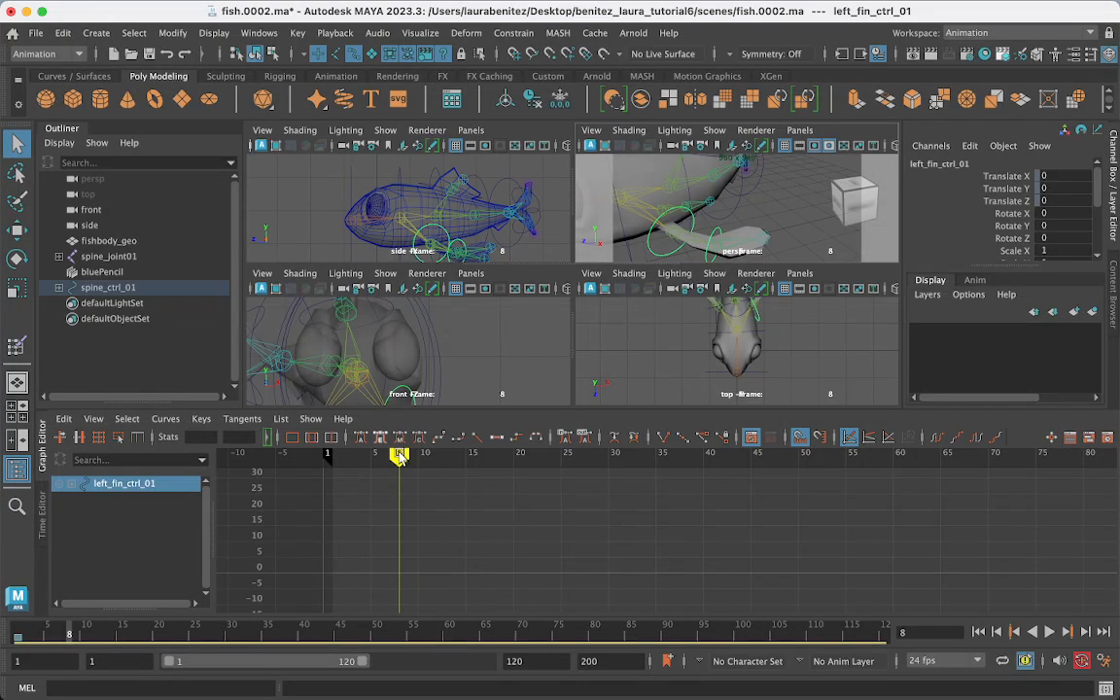
pyautogui.moveTo(399, 457); pyautogui.dragTo(332, 458)
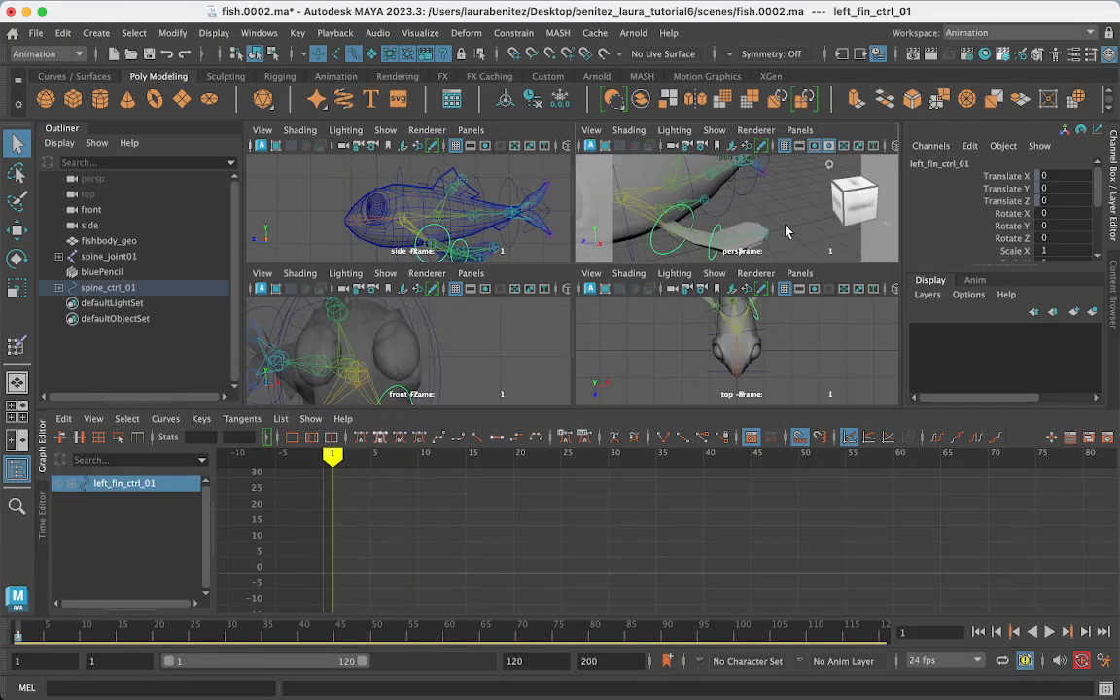
pyautogui.press('e')
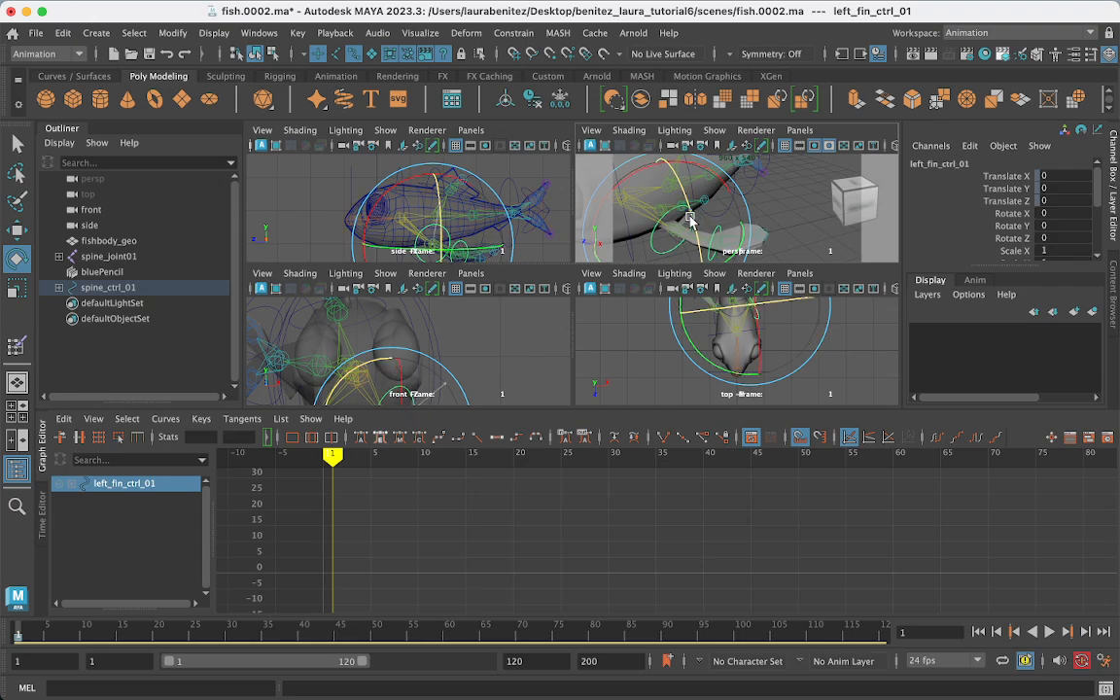
pyautogui.moveTo(688, 230); pyautogui.dragTo(688, 235)
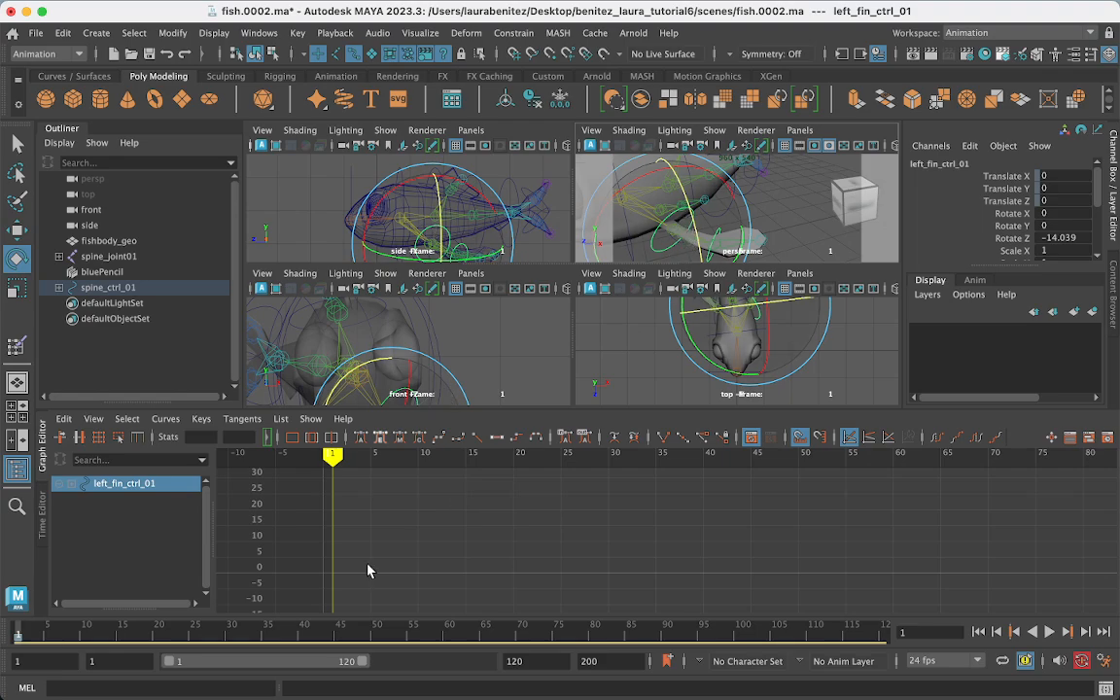
pyautogui.press('s')
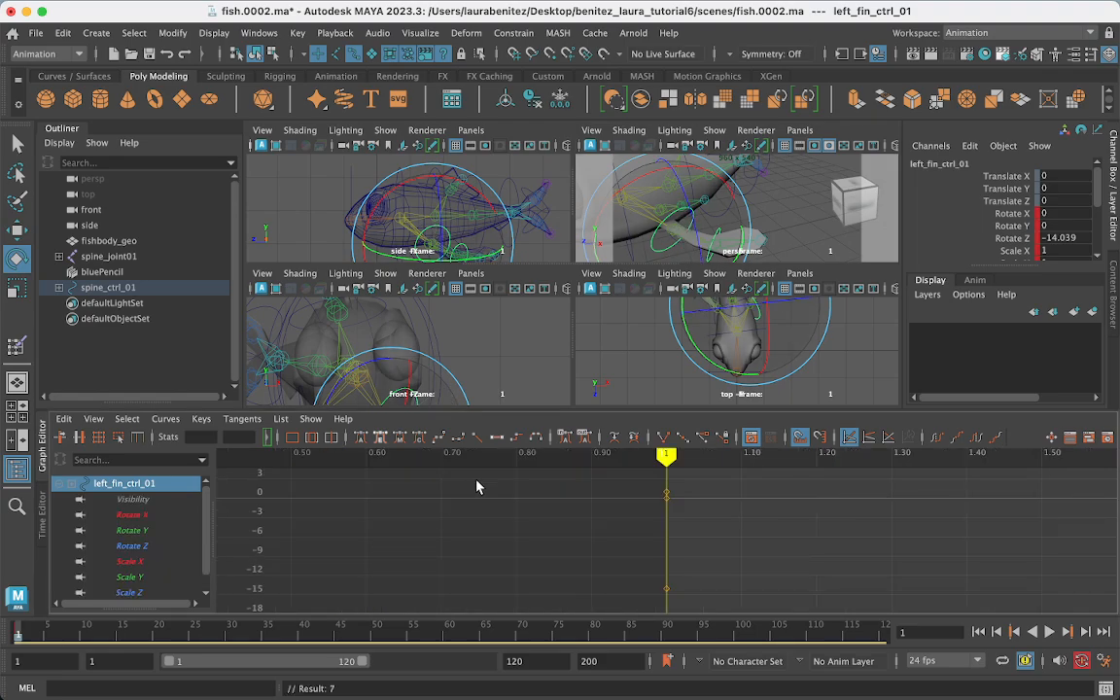
# Try a Rotate Z value of -24 on left_fin_ctrl_01 at frame 1
pyautogui.doubleClick(1051, 237)
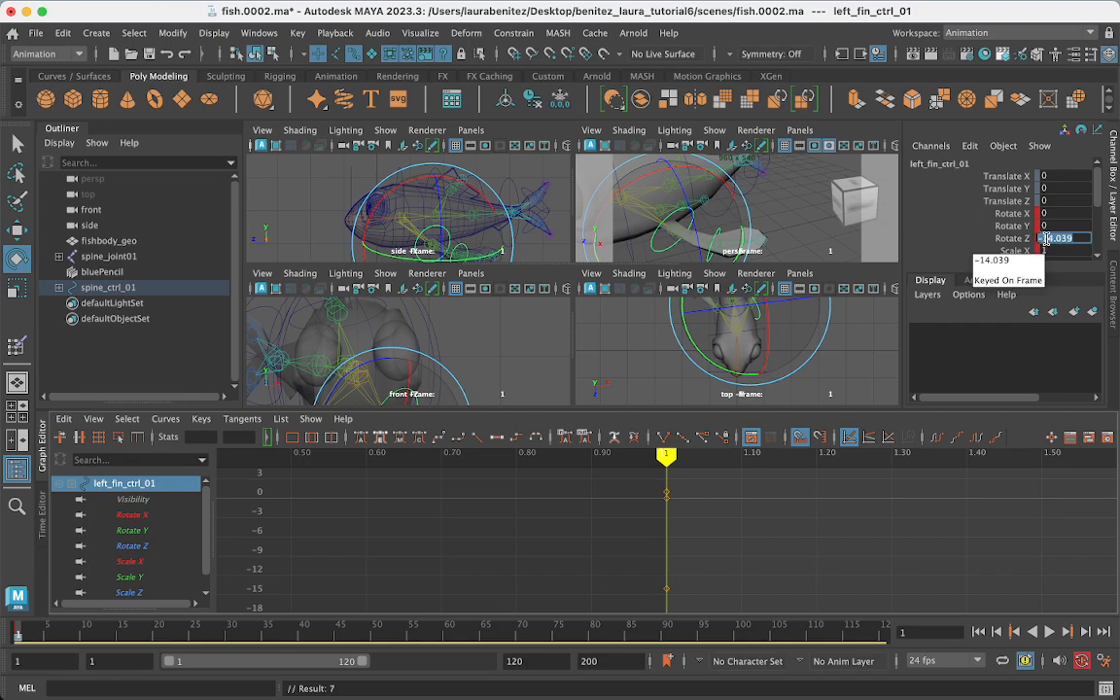
pyautogui.write('-')
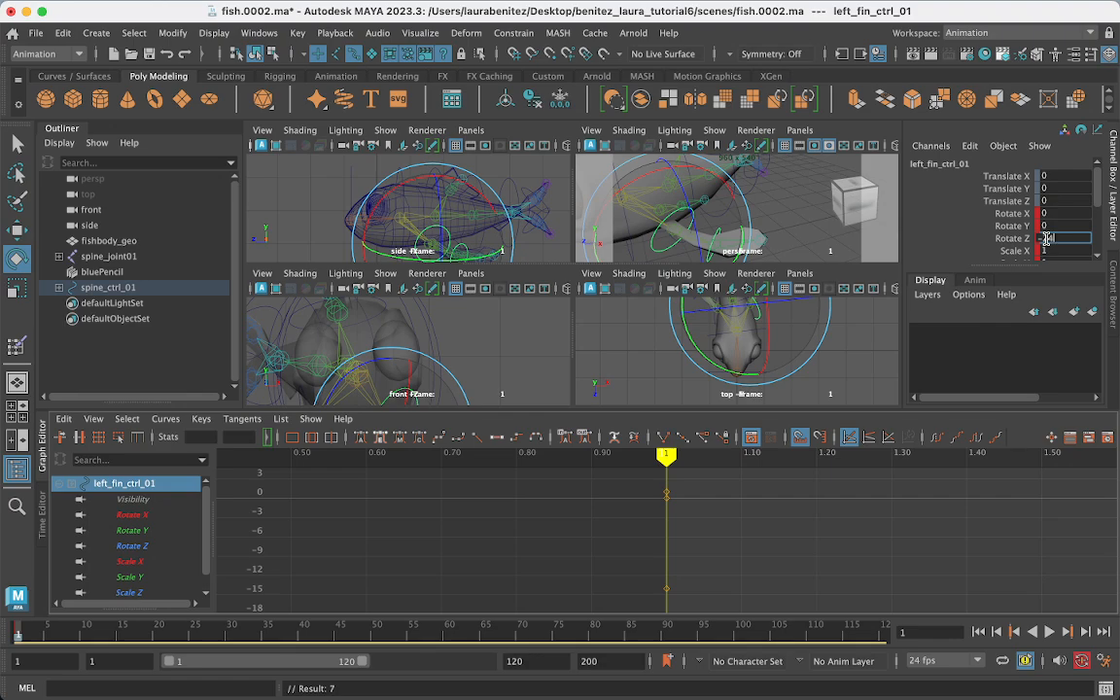
pyautogui.write('4')
pyautogui.press('Return')
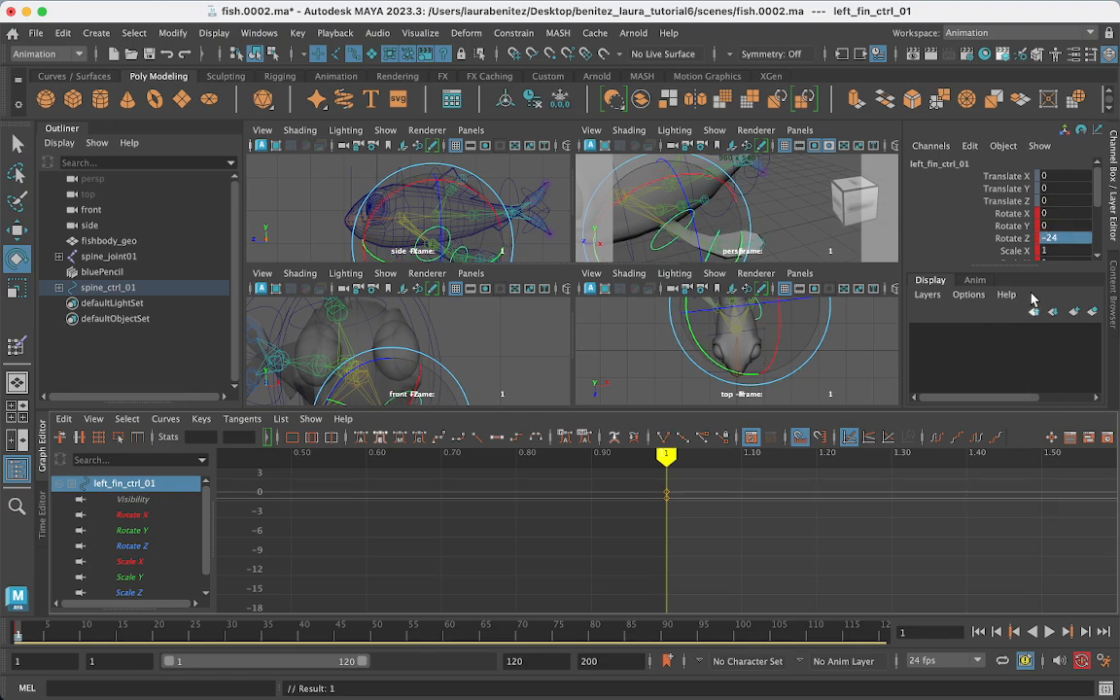
# Set left_fin_ctrl_01's Rotate Z at frame 1 to -14
pyautogui.doubleClick(1049, 238)
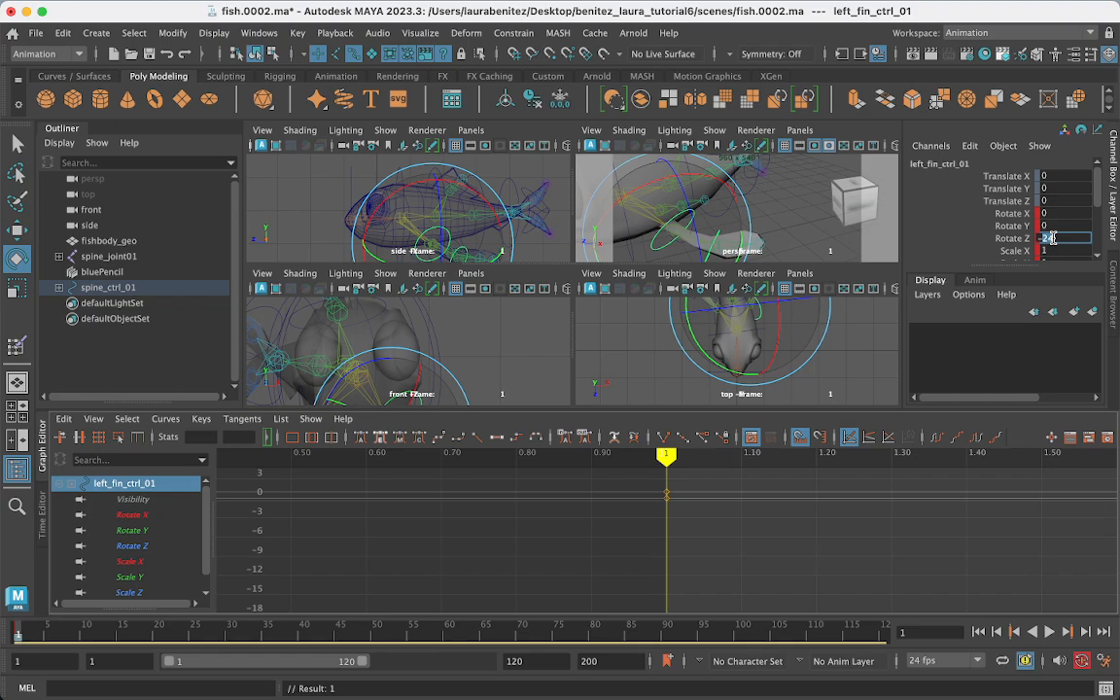
pyautogui.press('Return')
pyautogui.doubleClick(1052, 238)
pyautogui.write('-15')
pyautogui.press('Return')
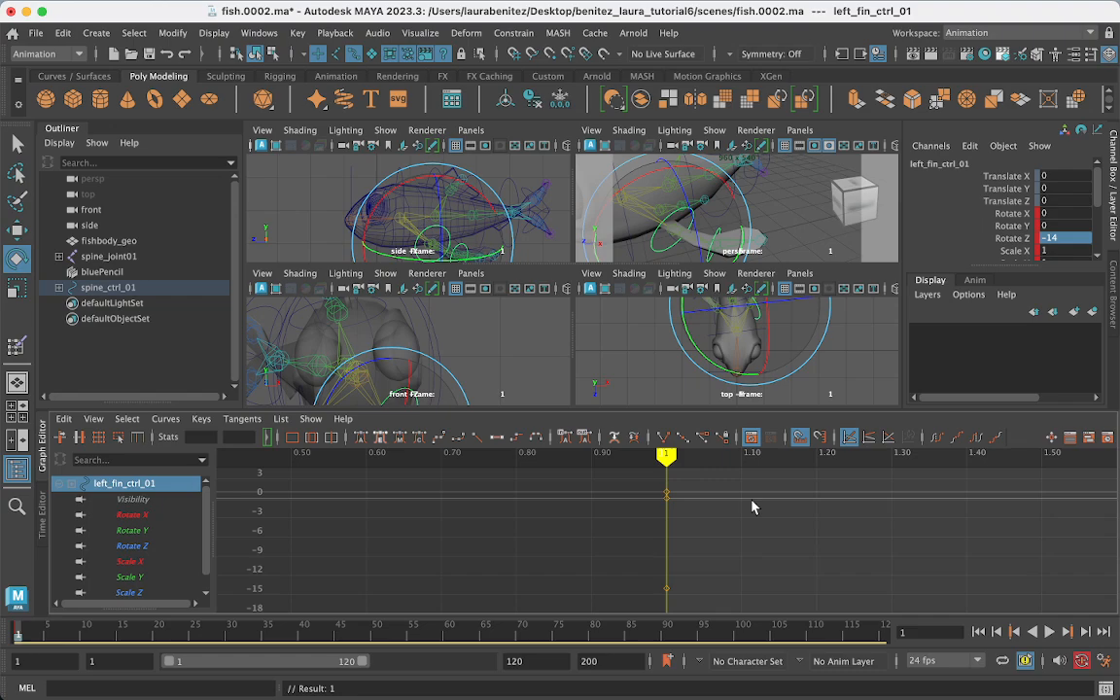
# Go to frame 25 and key left_fin_ctrl_01's Rotate Z at 14
pyautogui.keyDown('alt'); pyautogui.moveTo(762, 582); pyautogui.dragTo(657, 569, button='middle'); pyautogui.keyUp('alt')
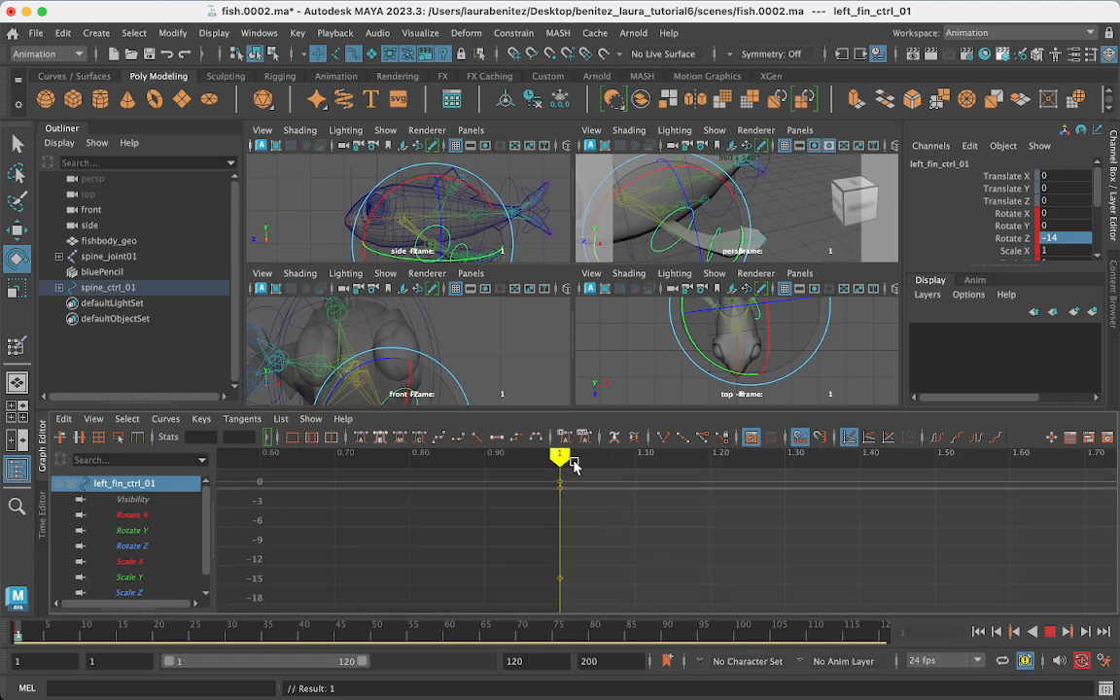
pyautogui.hotkey('alt', 'v')
pyautogui.hotkey('alt', 'v')
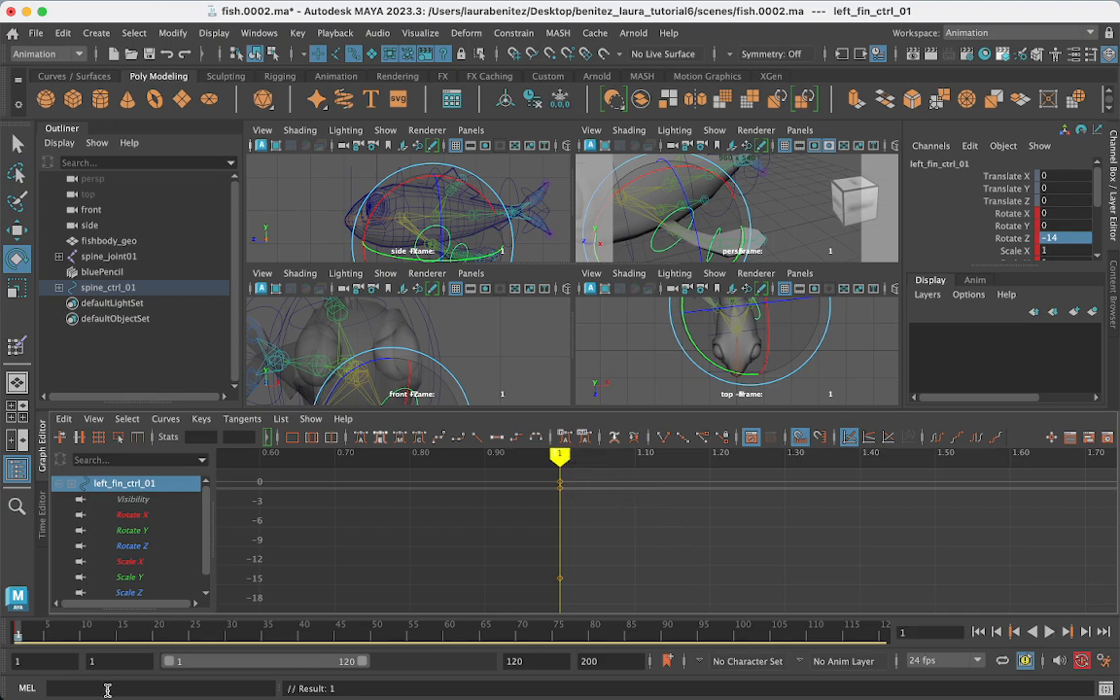
pyautogui.moveTo(85, 639); pyautogui.dragTo(119, 641)
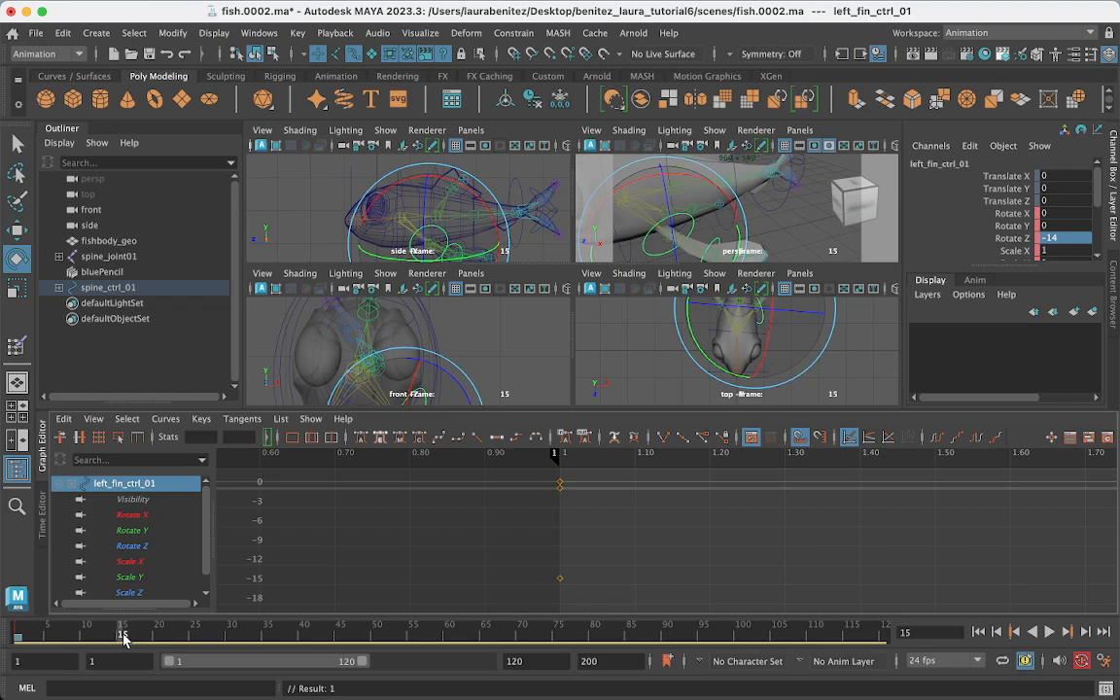
pyautogui.moveTo(123, 637); pyautogui.dragTo(194, 636)
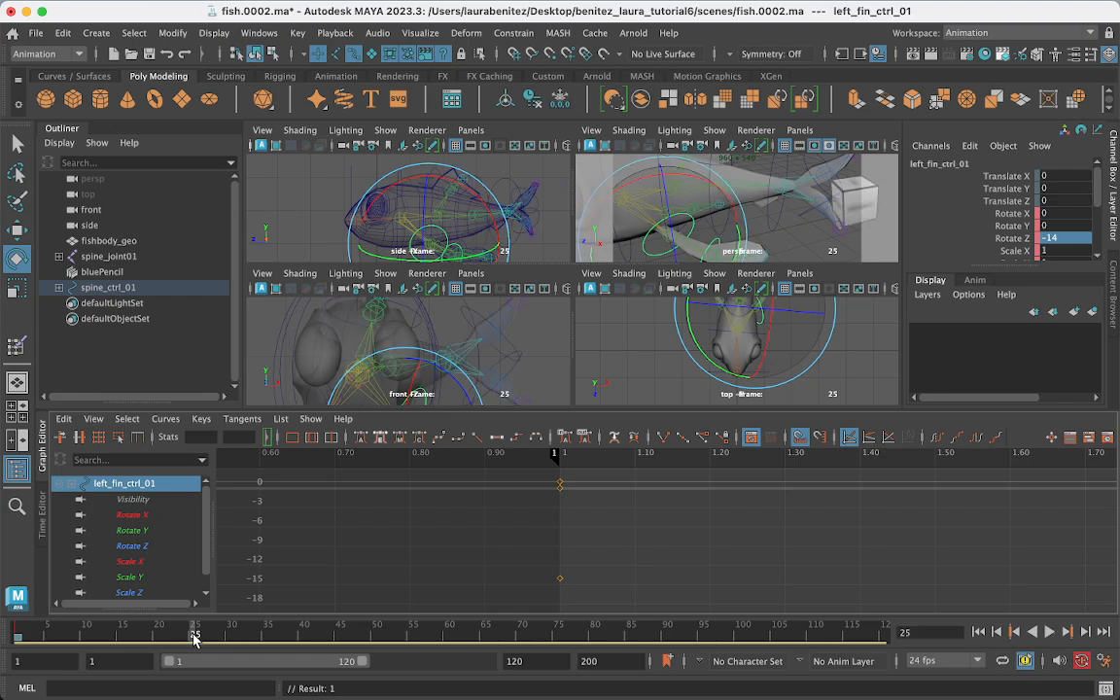
pyautogui.doubleClick(1052, 238)
pyautogui.write('14')
pyautogui.press('Return')
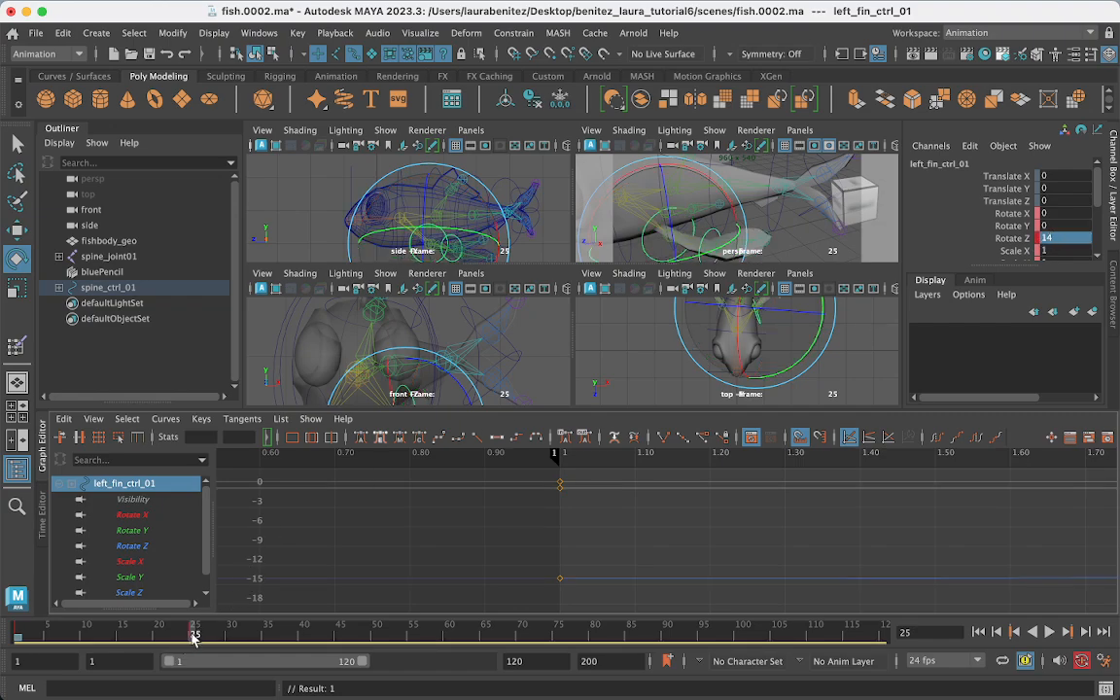
# Go to frame 50 and key left_fin_ctrl_01's Rotate Z at -14
pyautogui.moveTo(193, 636); pyautogui.dragTo(373, 646)
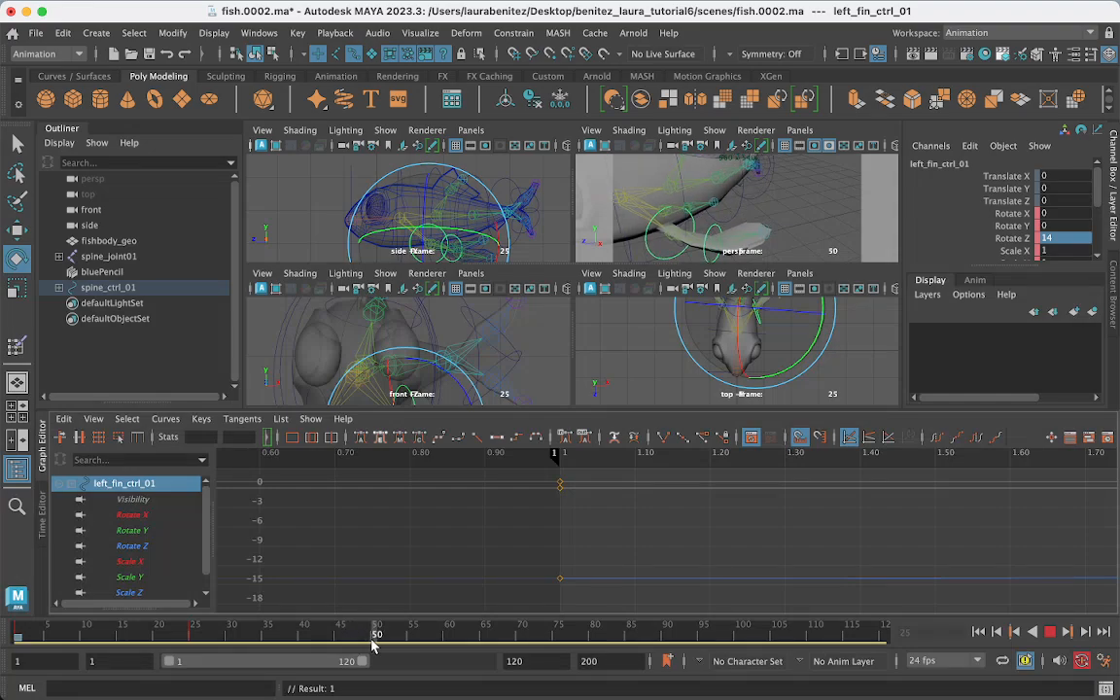
pyautogui.doubleClick(1069, 238)
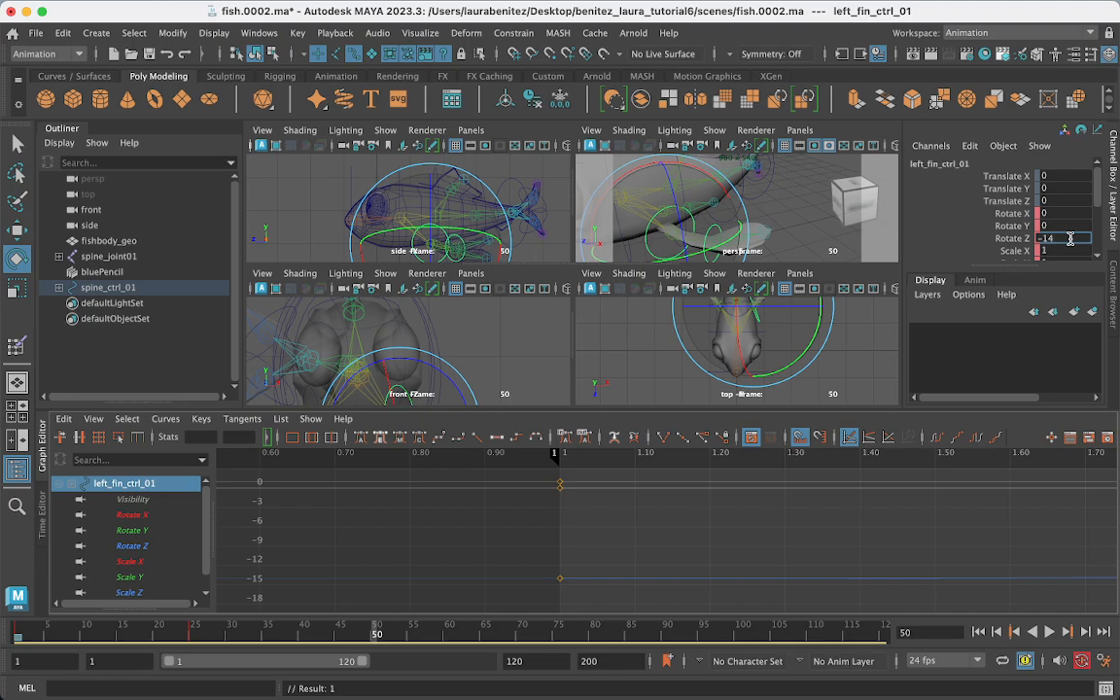
pyautogui.write('-14')
pyautogui.press('Return')
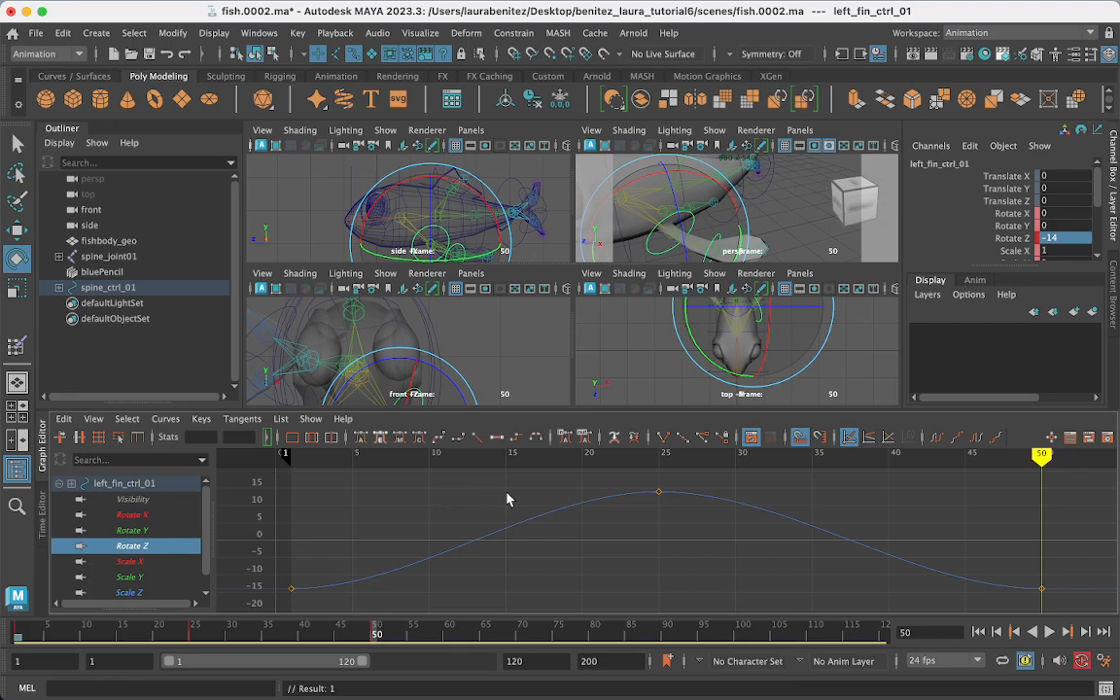
# Cycle left_fin_ctrl_01's Rotate Z curve before and after its keys, and select all three keys
pyautogui.press('a')
pyautogui.moveTo(528, 512); pyautogui.dragTo(770, 592)
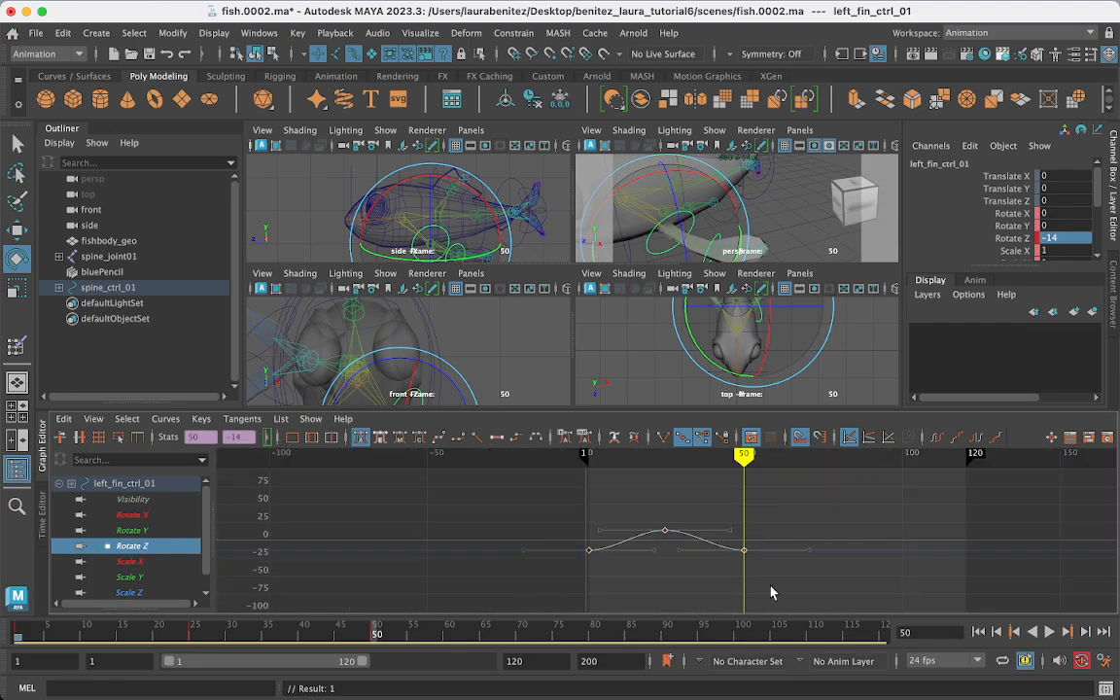
pyautogui.click(938, 439)
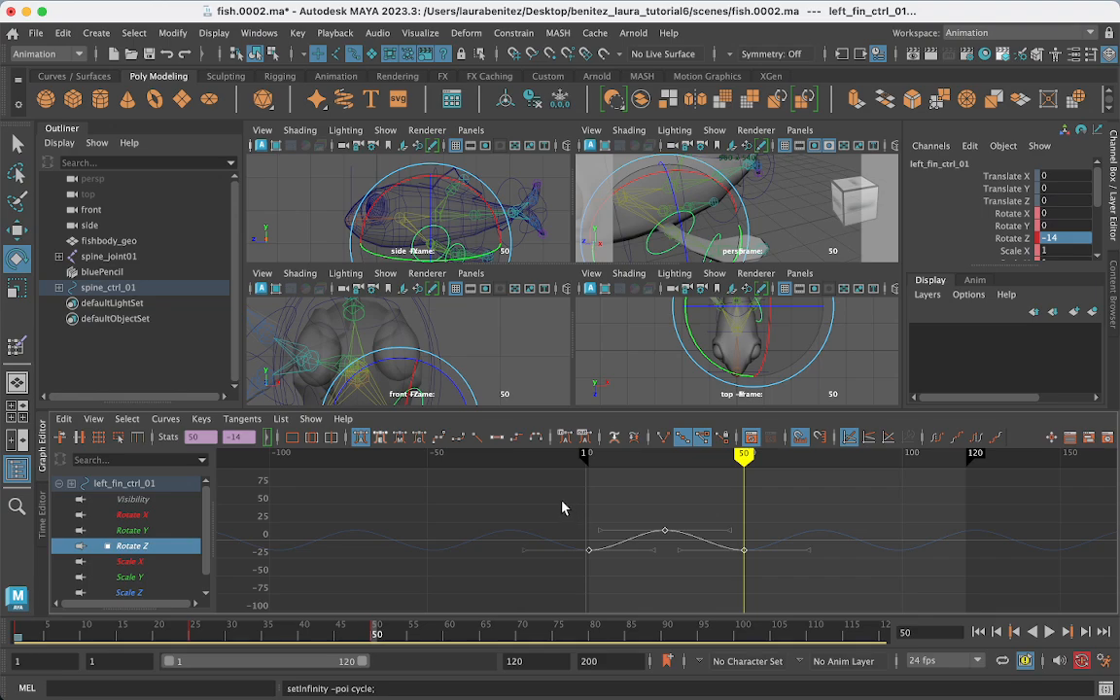
pyautogui.moveTo(565, 508); pyautogui.dragTo(787, 588)
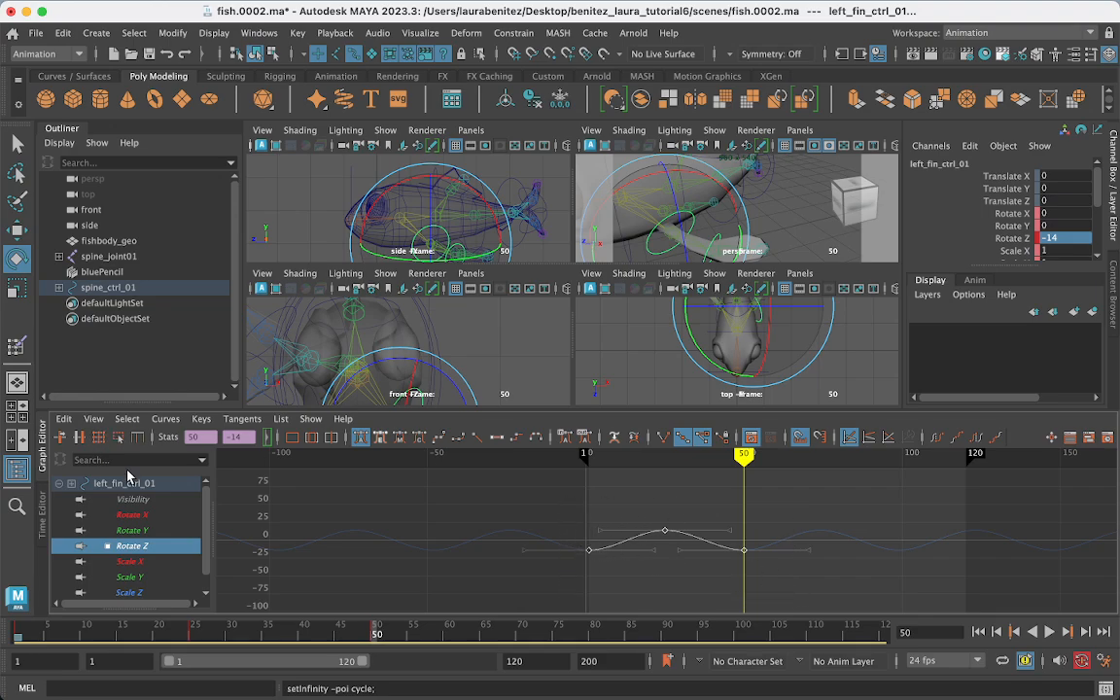
# Copy left_fin_ctrl_01's selected Rotate Z keys and paste them onto left_fin_ctrl_02 starting at frame 6
pyautogui.click(63, 417)
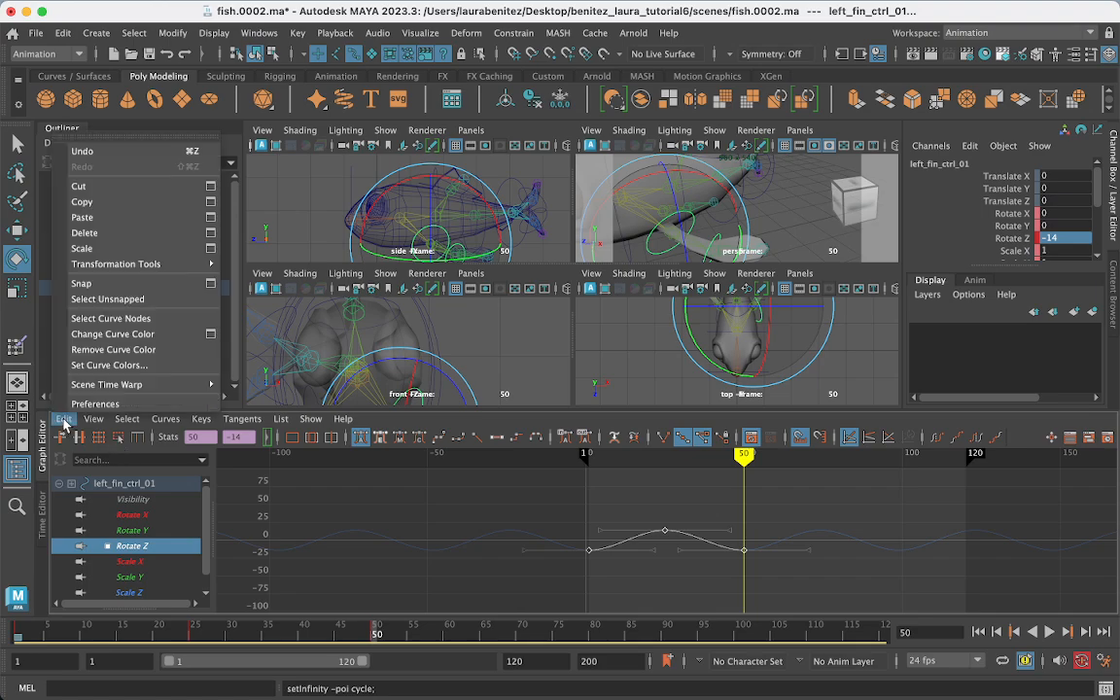
pyautogui.click(86, 203)
pyautogui.press('q')
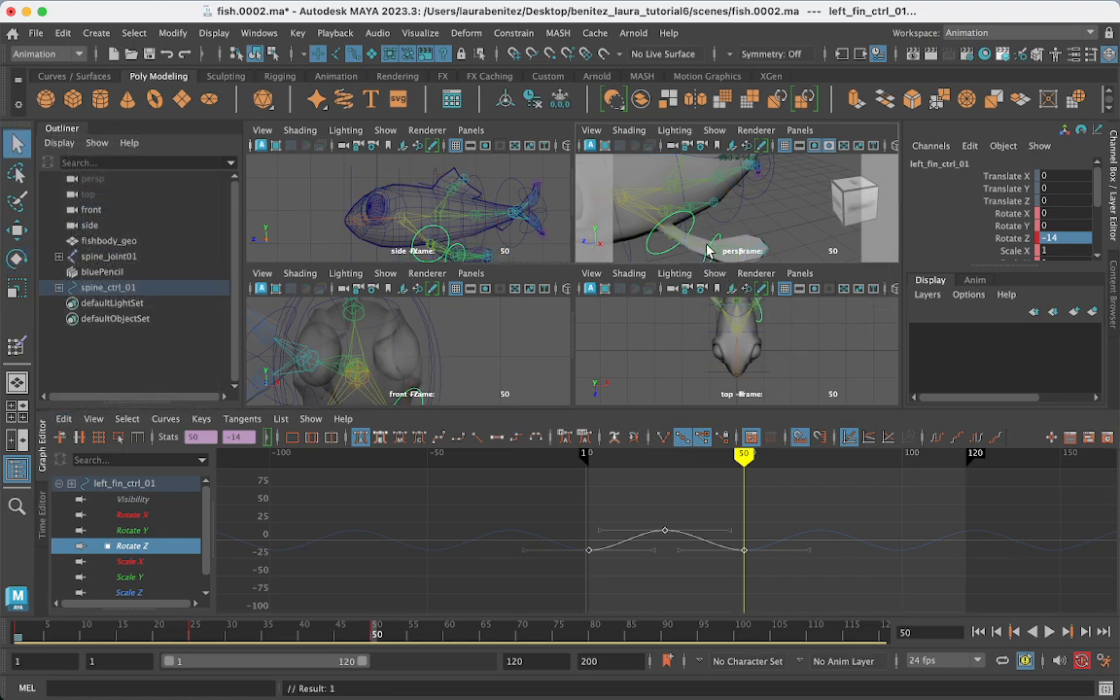
pyautogui.click(713, 241)
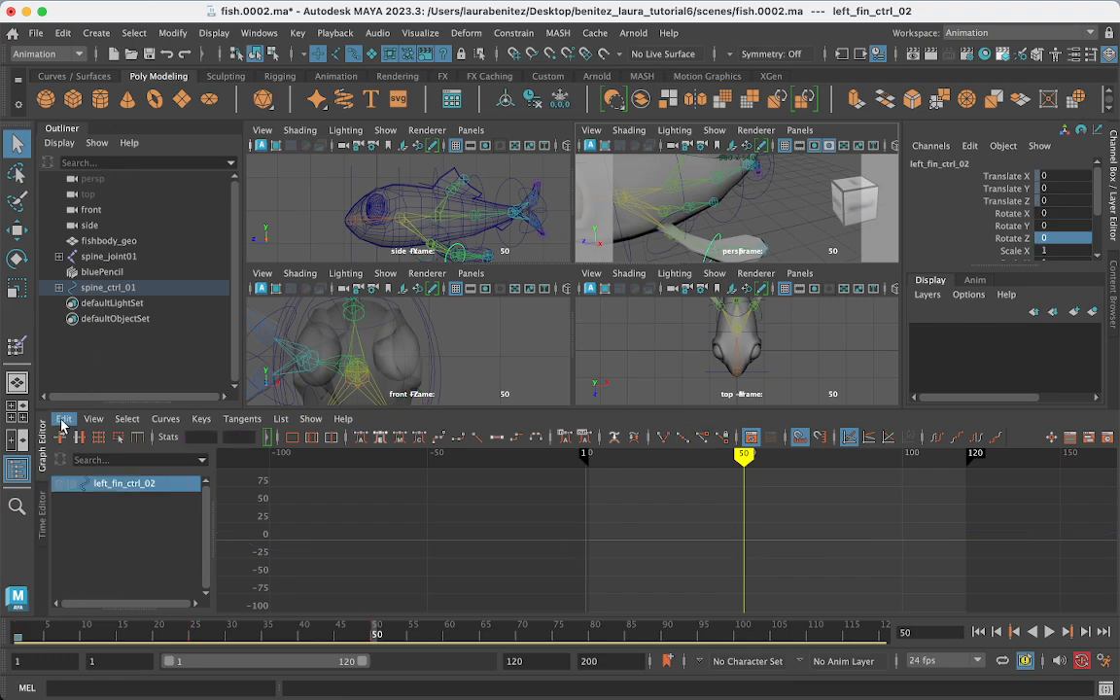
pyautogui.click(64, 418)
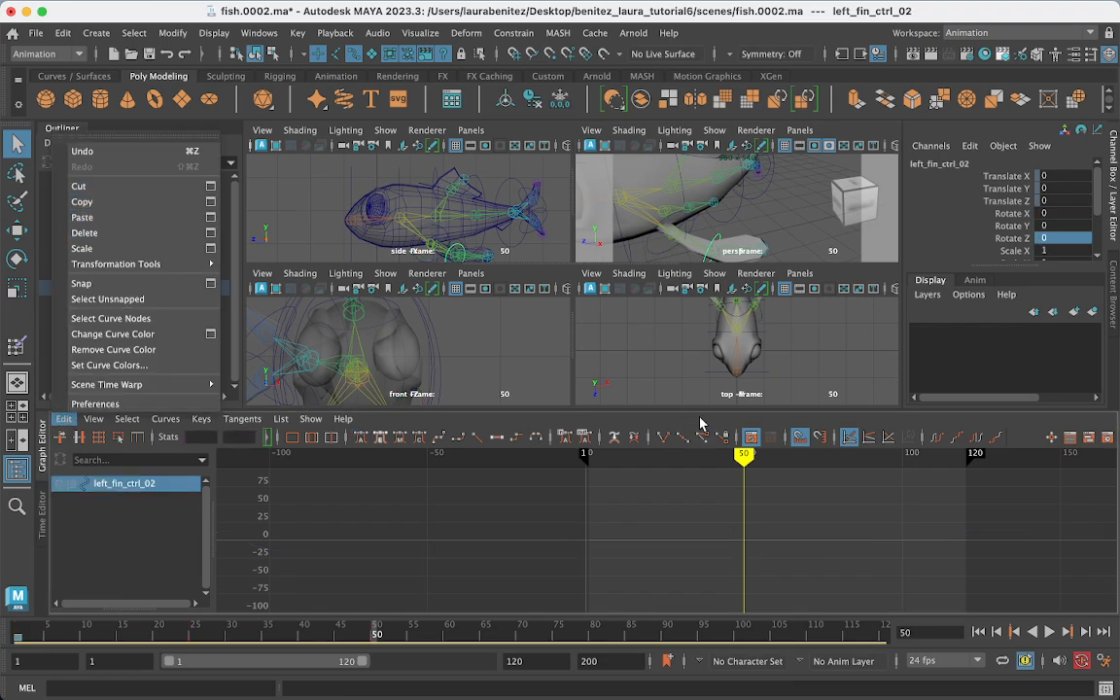
pyautogui.click(740, 459)
pyautogui.moveTo(740, 454)
pyautogui.mouseDown()
pyautogui.moveTo(592, 455)
pyautogui.moveTo(602, 461)
pyautogui.mouseUp()
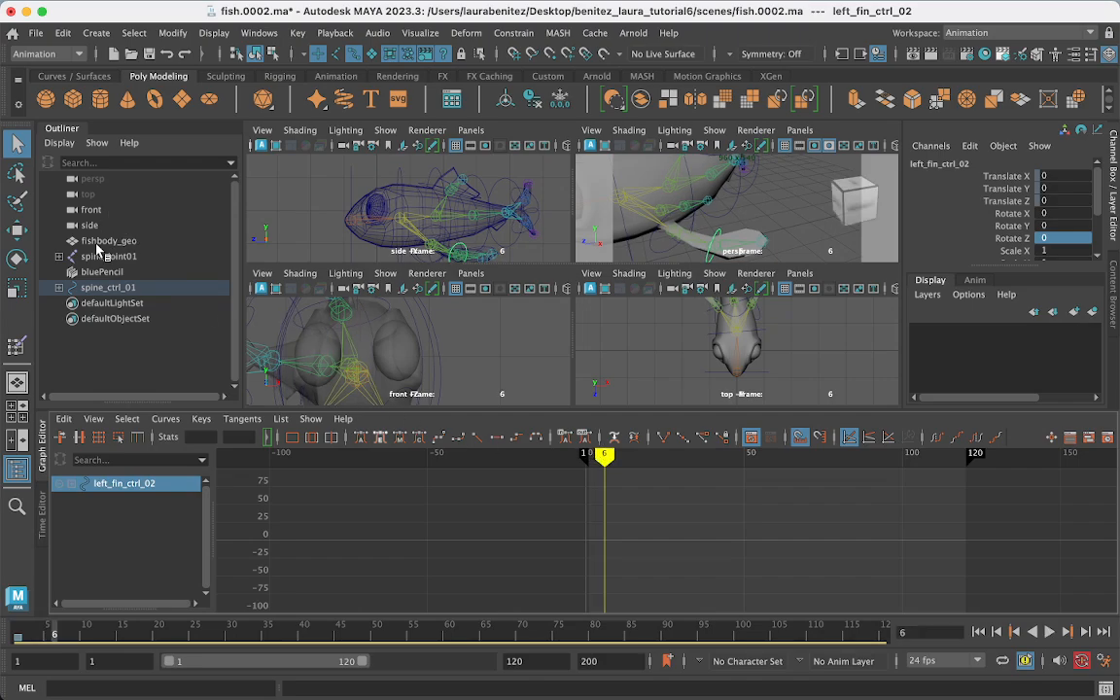
pyautogui.click(61, 419)
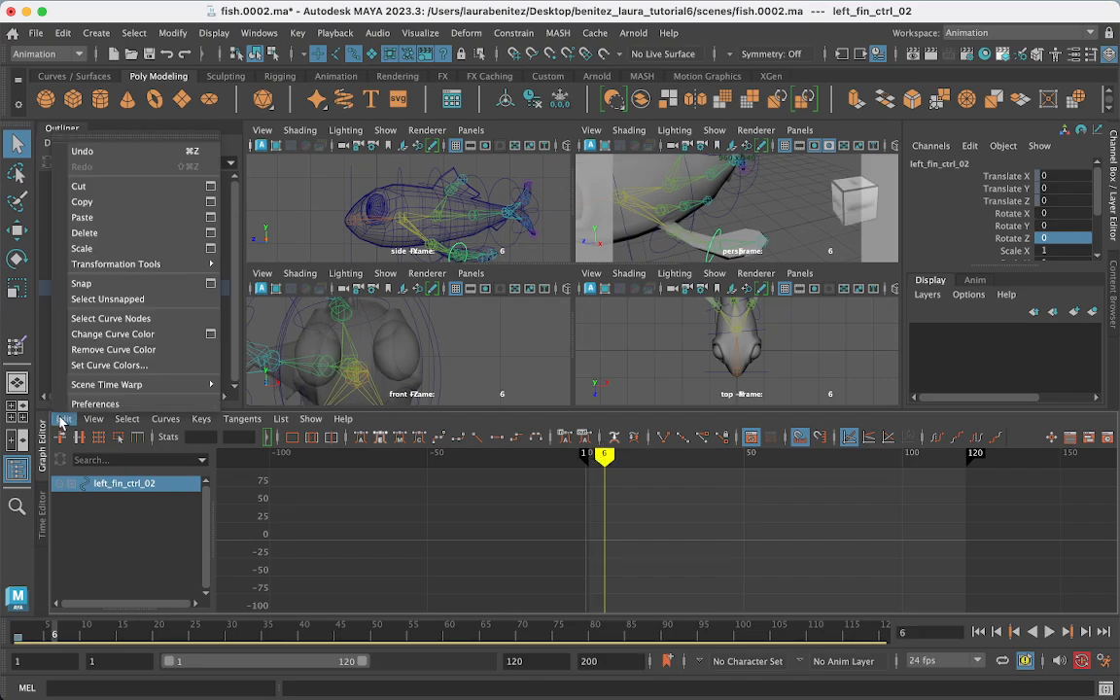
pyautogui.click(88, 221)
pyautogui.moveTo(468, 588)
pyautogui.keyDown('alt'); pyautogui.mouseDown(button='right')
pyautogui.moveTo(500, 598)
pyautogui.moveTo(474, 575)
pyautogui.moveTo(482, 609)
pyautogui.mouseUp(button='right'); pyautogui.keyUp('alt')
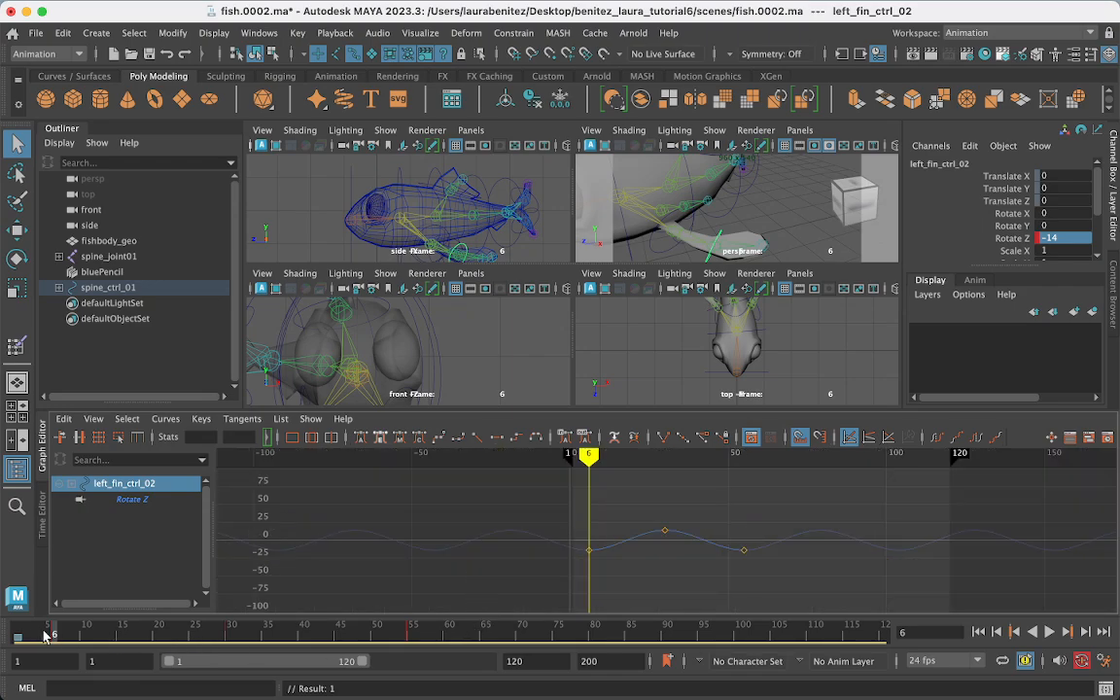
# Set left_fin_ctrl_02's Rotate Z key at frame 30 to 4
pyautogui.moveTo(44, 633)
pyautogui.mouseDown()
pyautogui.moveTo(564, 676)
pyautogui.moveTo(47, 658)
pyautogui.moveTo(4, 643)
pyautogui.moveTo(294, 670)
pyautogui.moveTo(383, 665)
pyautogui.mouseUp()
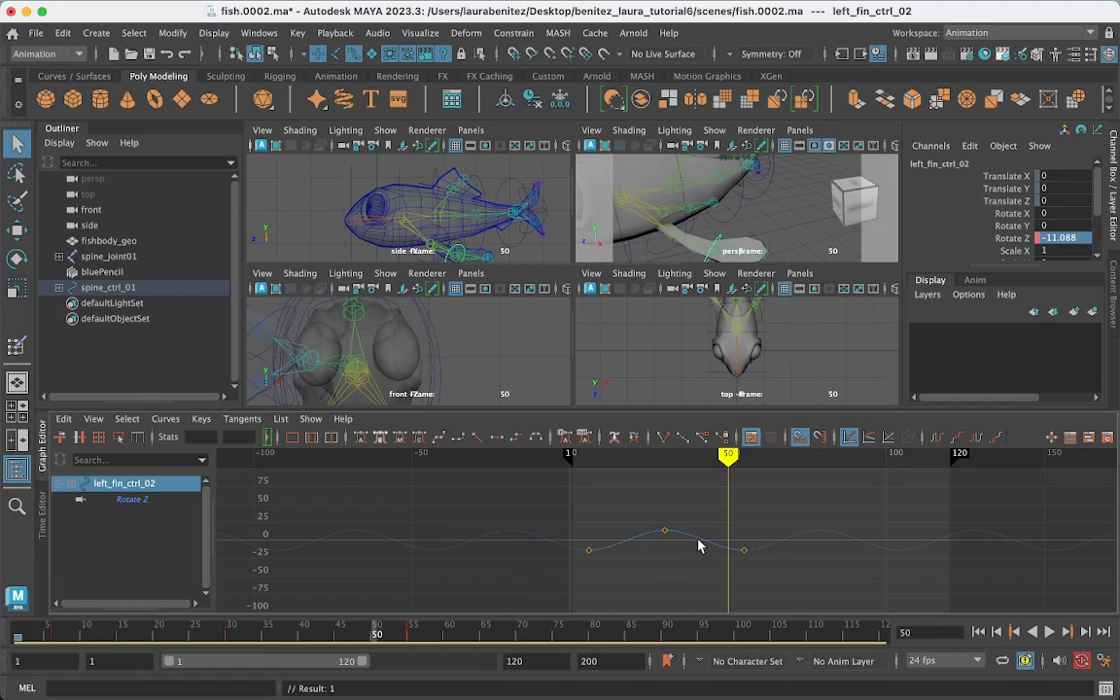
pyautogui.scroll(-5, 698, 546)
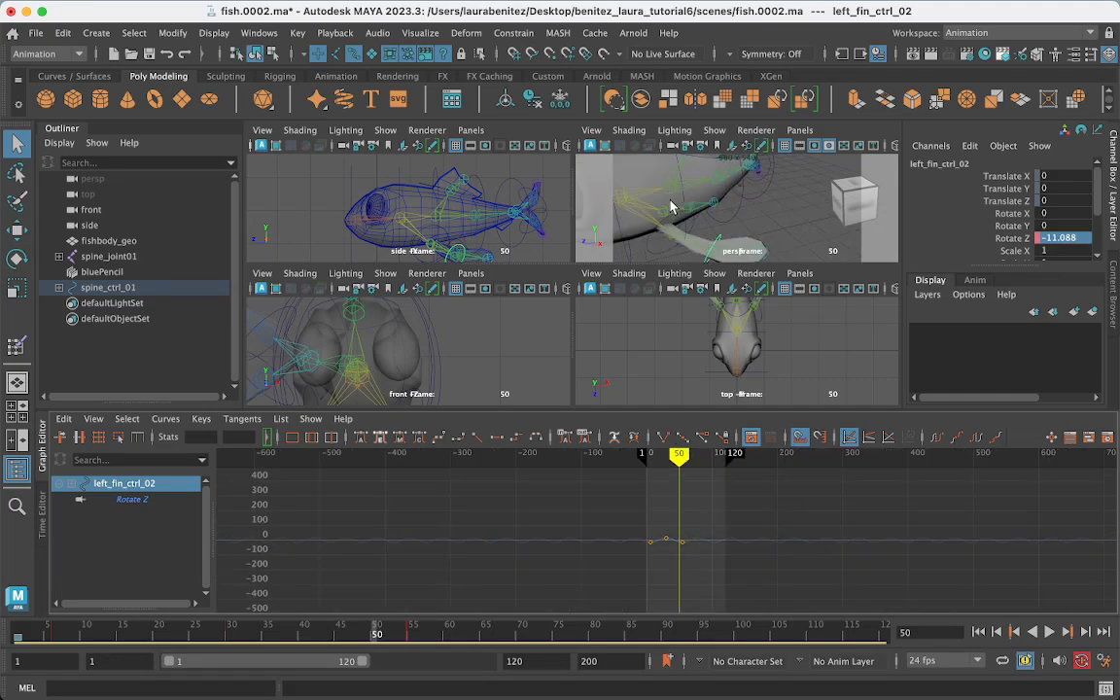
pyautogui.scroll(3, 671, 207)
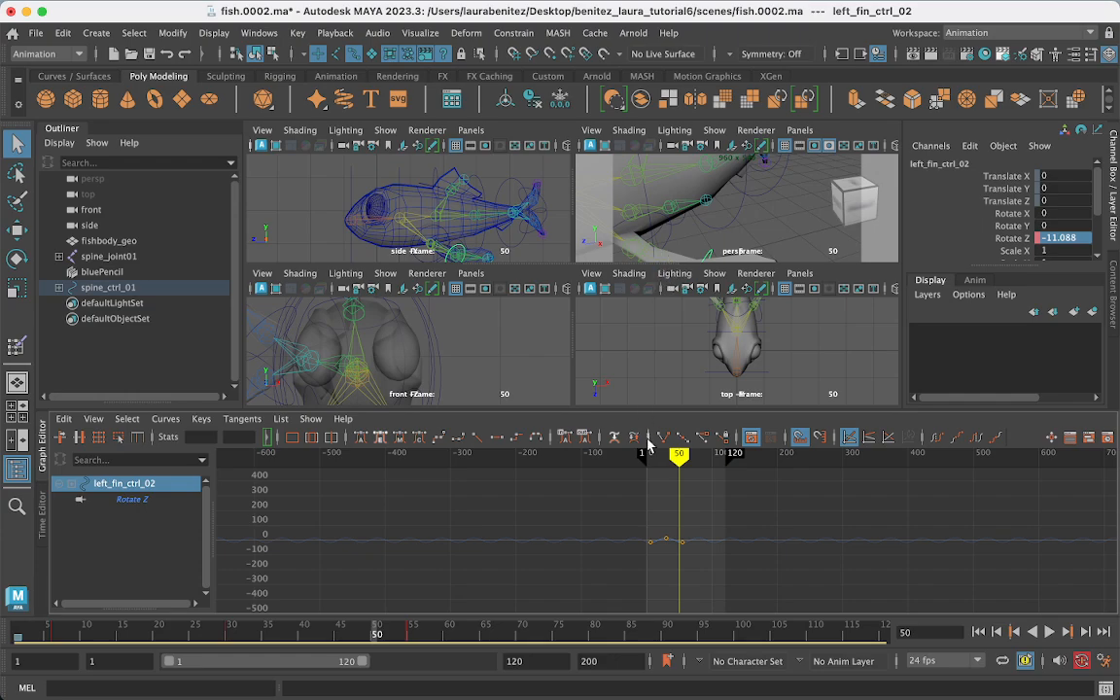
pyautogui.press('f')
pyautogui.scroll(5, 655, 479)
pyautogui.scroll(-5, 653, 481)
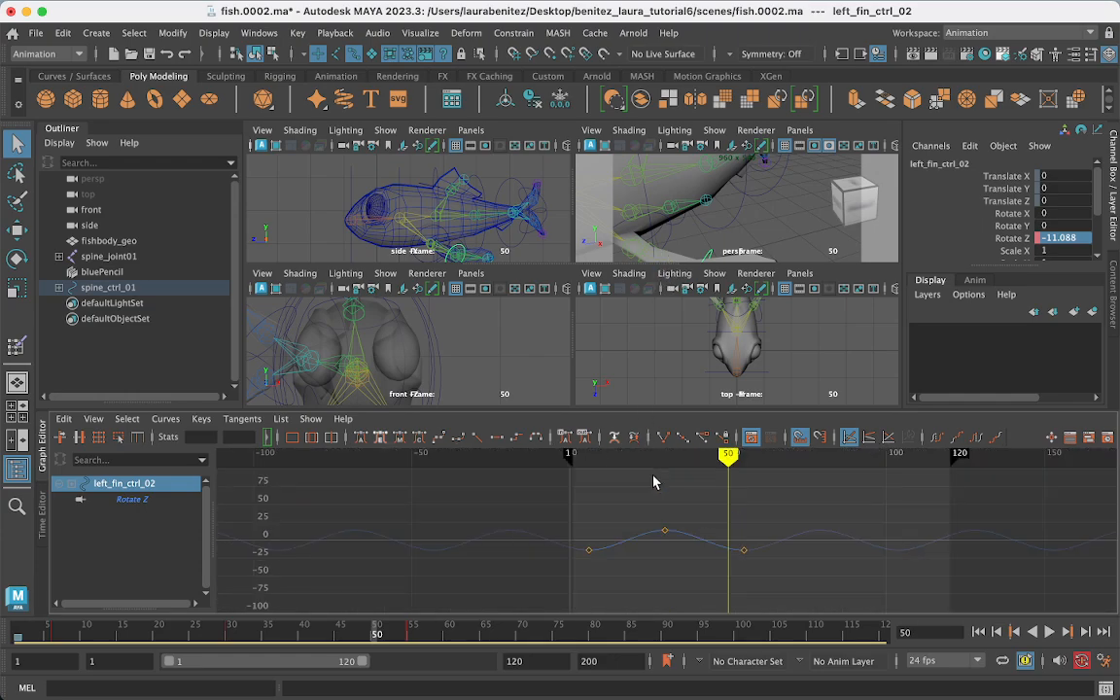
pyautogui.moveTo(584, 500); pyautogui.dragTo(765, 567)
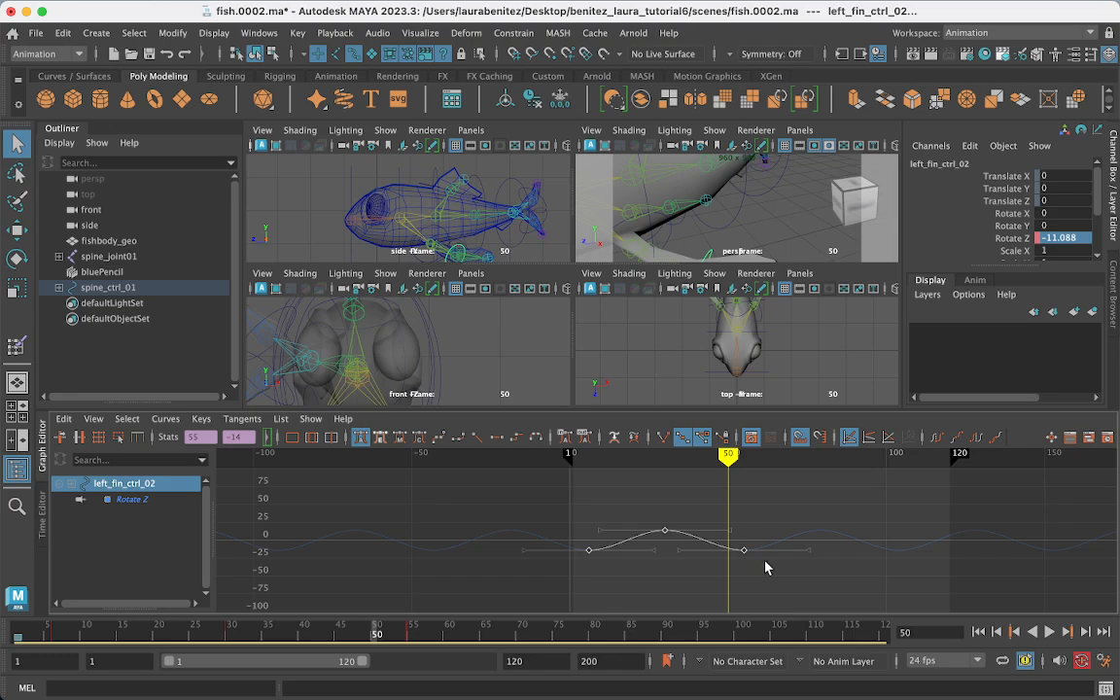
pyautogui.moveTo(641, 518); pyautogui.dragTo(688, 538)
pyautogui.moveTo(727, 456); pyautogui.dragTo(662, 464)
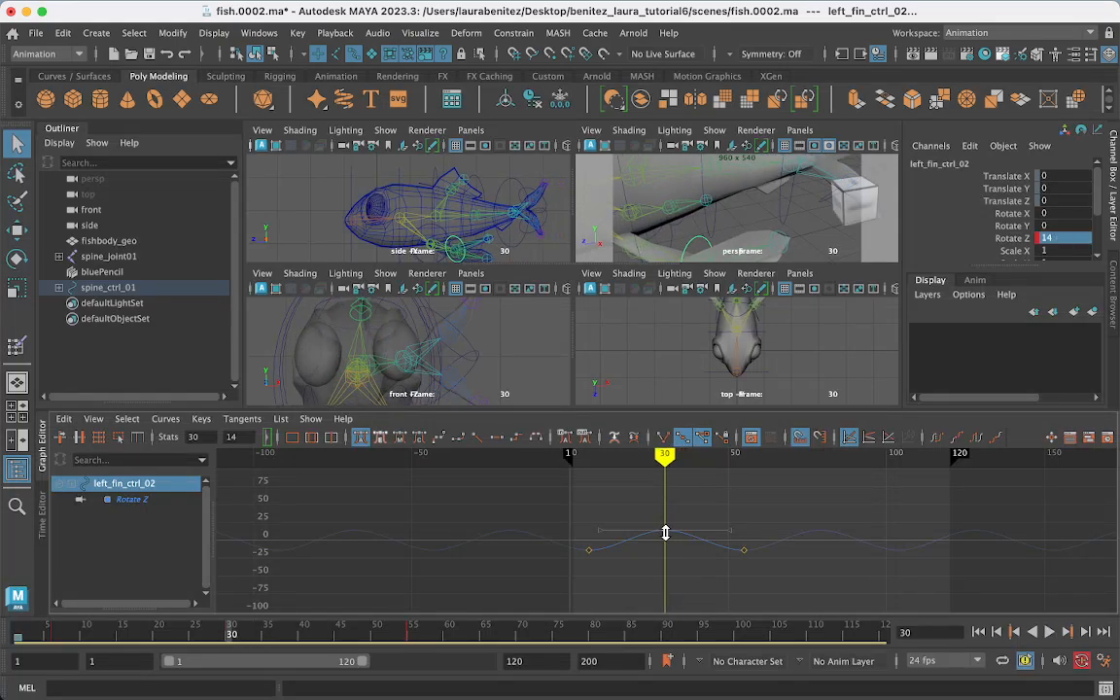
pyautogui.moveTo(665, 533); pyautogui.dragTo(665, 538)
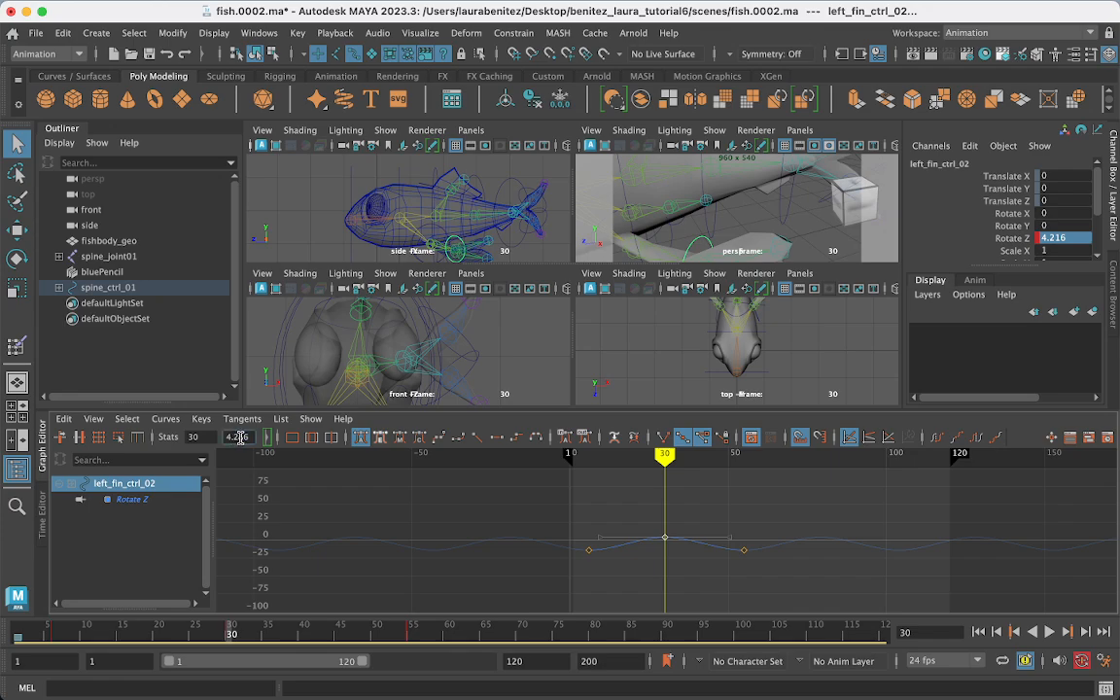
pyautogui.write('4')
pyautogui.press('Return')
# Set left_fin_ctrl_02's first and last Rotate Z keys, at frames 6 and 55, to -4
pyautogui.moveTo(752, 560); pyautogui.dragTo(470, 495)
pyautogui.click(235, 436)
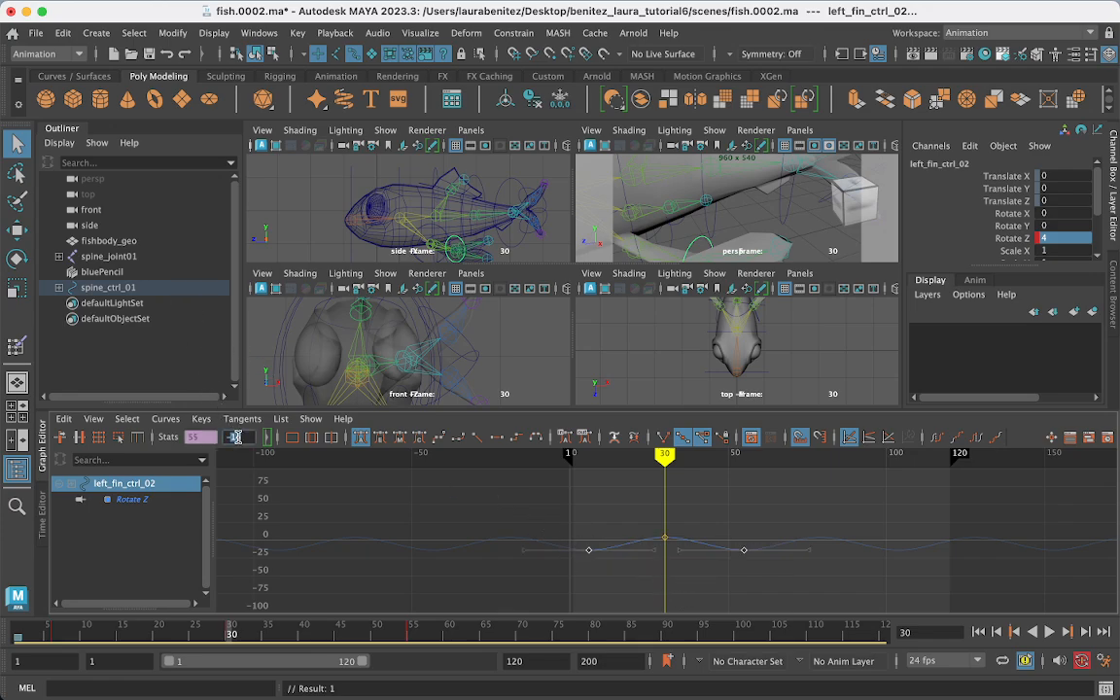
pyautogui.write('-4')
pyautogui.press('Return')
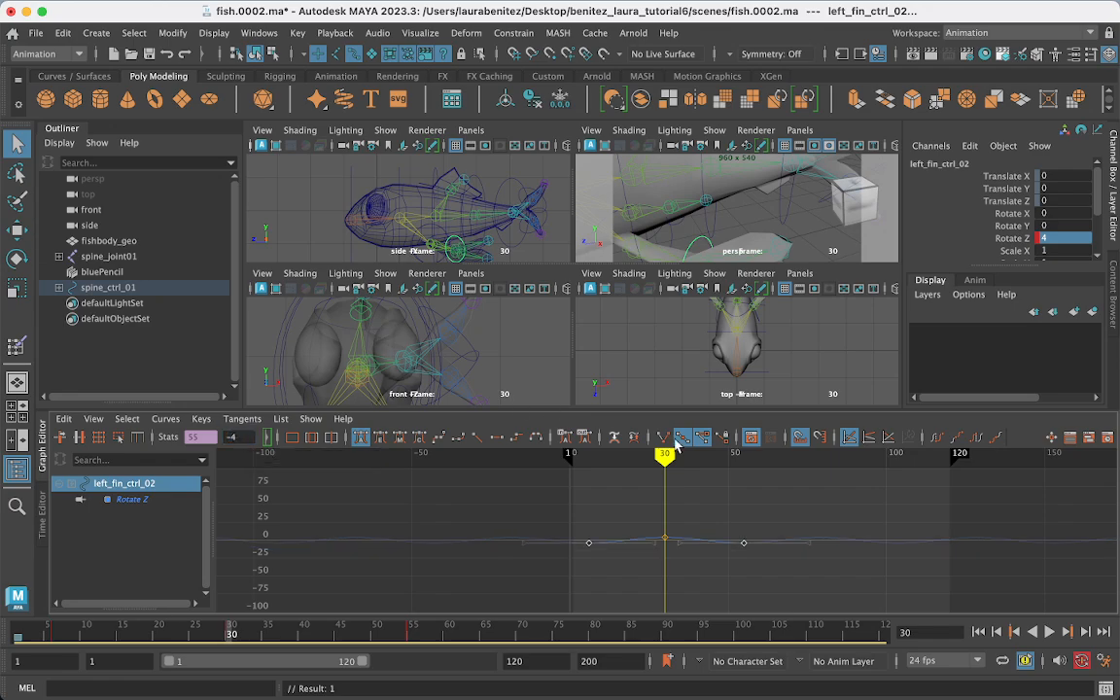
# Play the animation from frame 1 in a maximized perspective view to check the left fin's motion with the body
pyautogui.moveTo(666, 459); pyautogui.dragTo(560, 457)
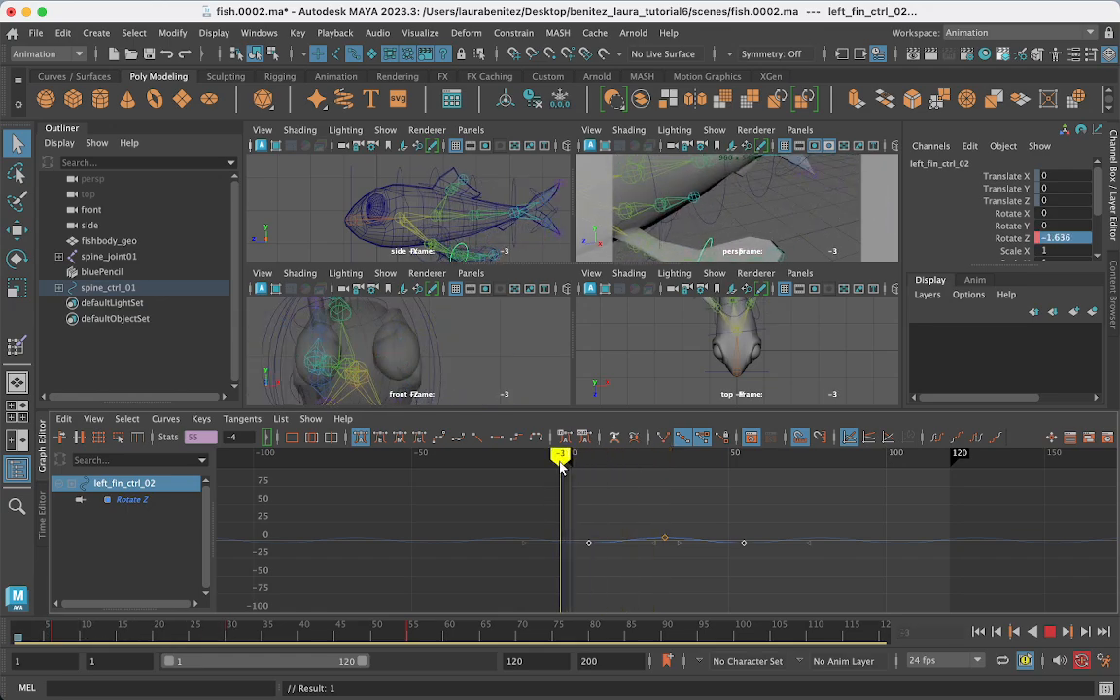
pyautogui.click(731, 212)
pyautogui.scroll(-3, 731, 212)
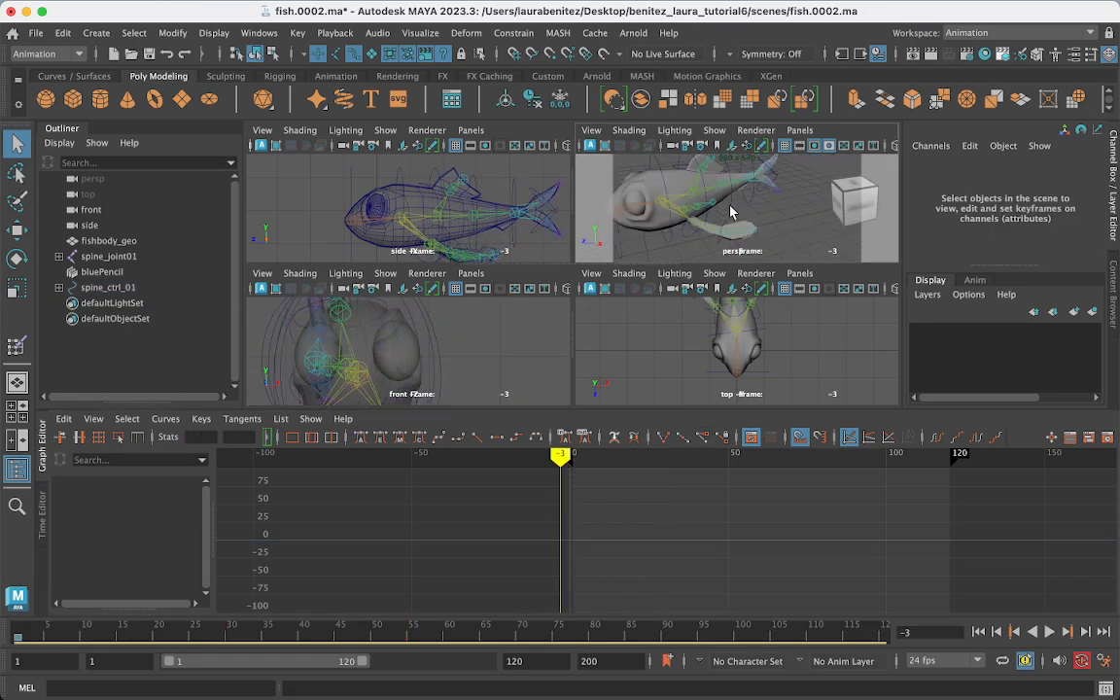
pyautogui.scroll(-3, 730, 211)
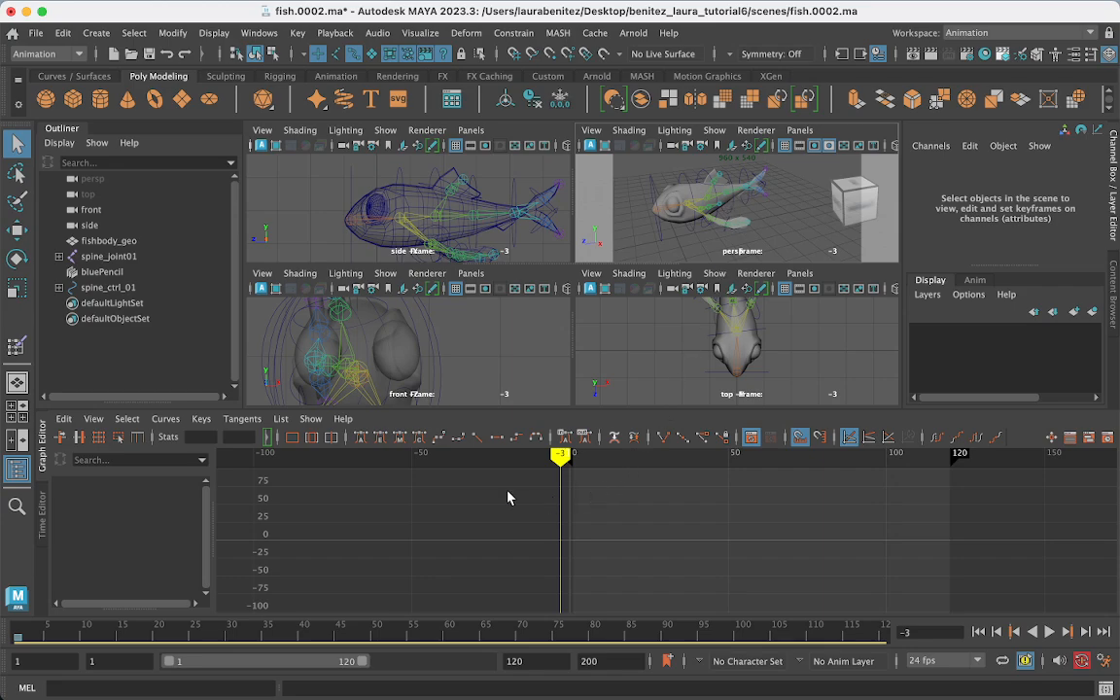
pyautogui.press('space')
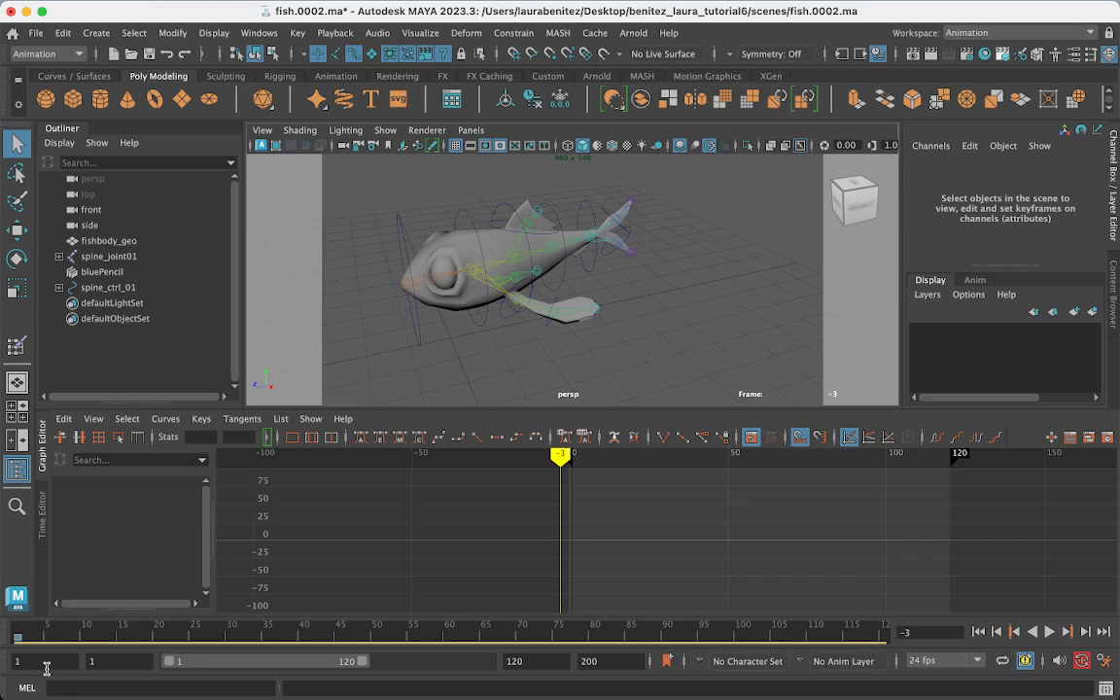
pyautogui.click(555, 317)
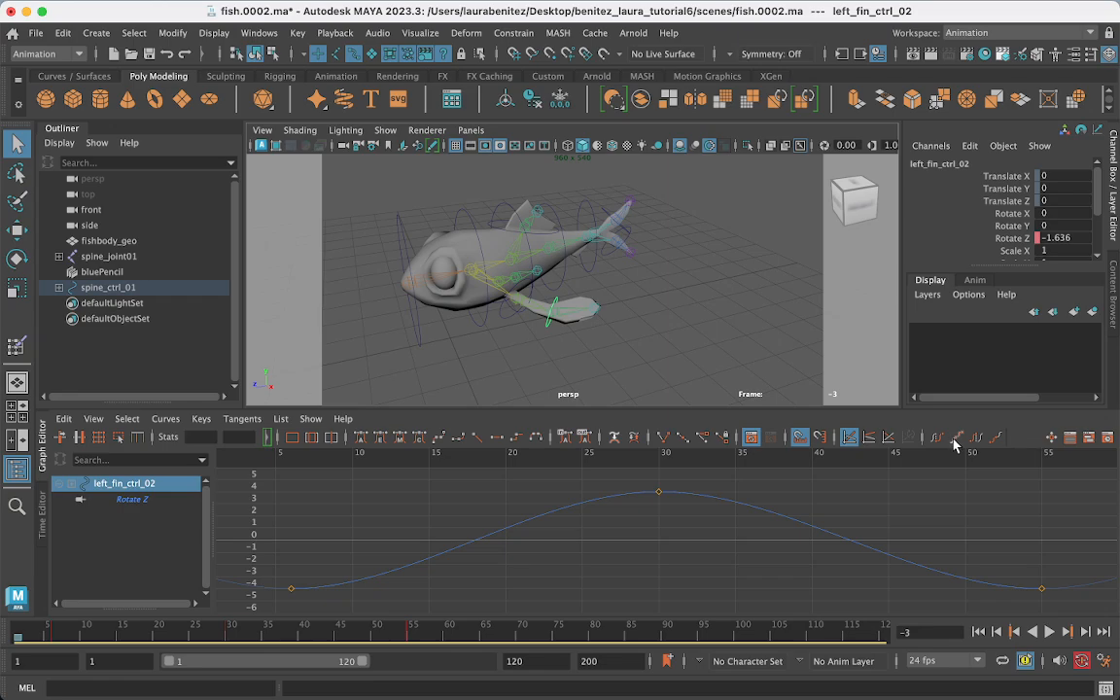
pyautogui.scroll(-10, 946, 495)
pyautogui.scroll(5, 947, 498)
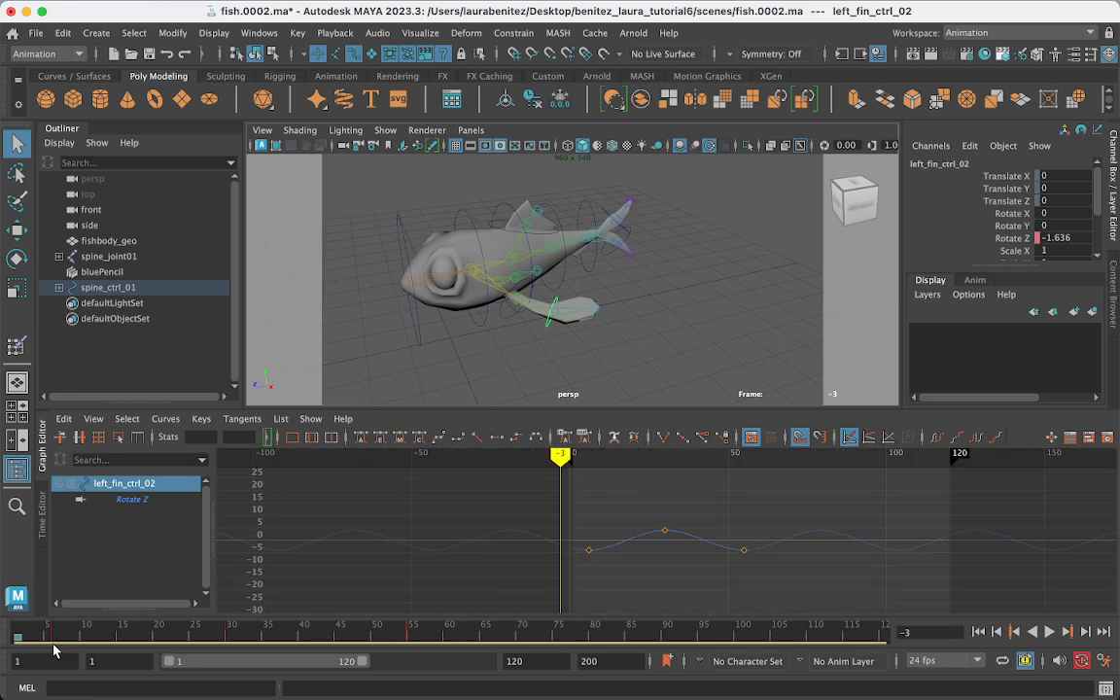
pyautogui.hotkey('alt', 'v')
pyautogui.hotkey('alt', 'v')
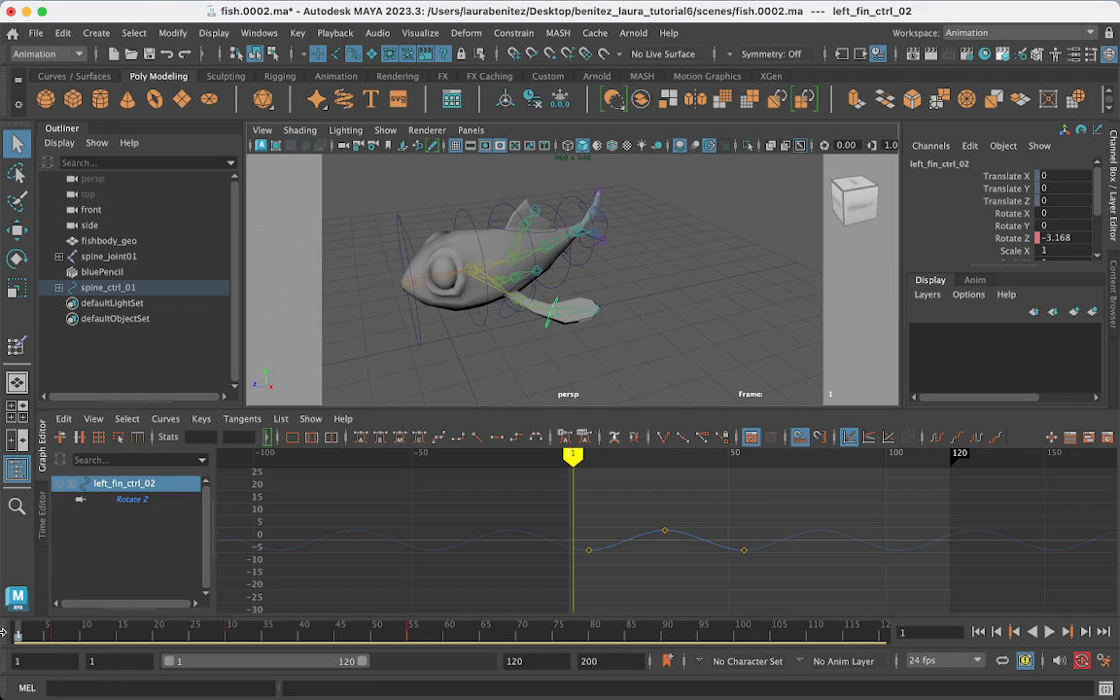
pyautogui.click(1052, 632)
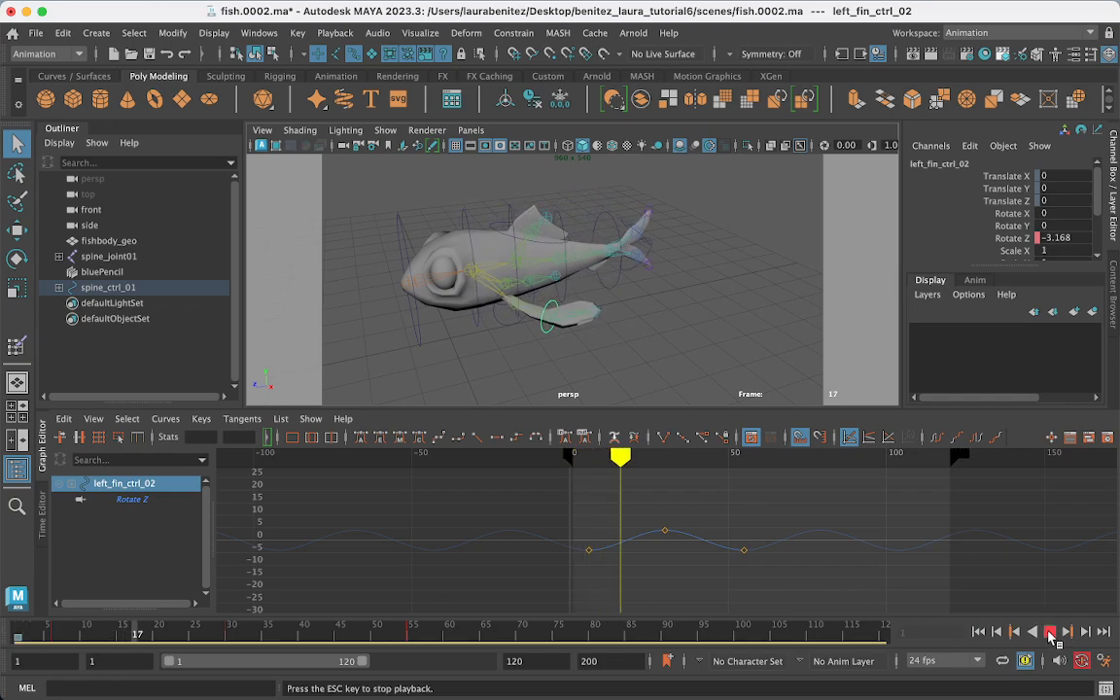
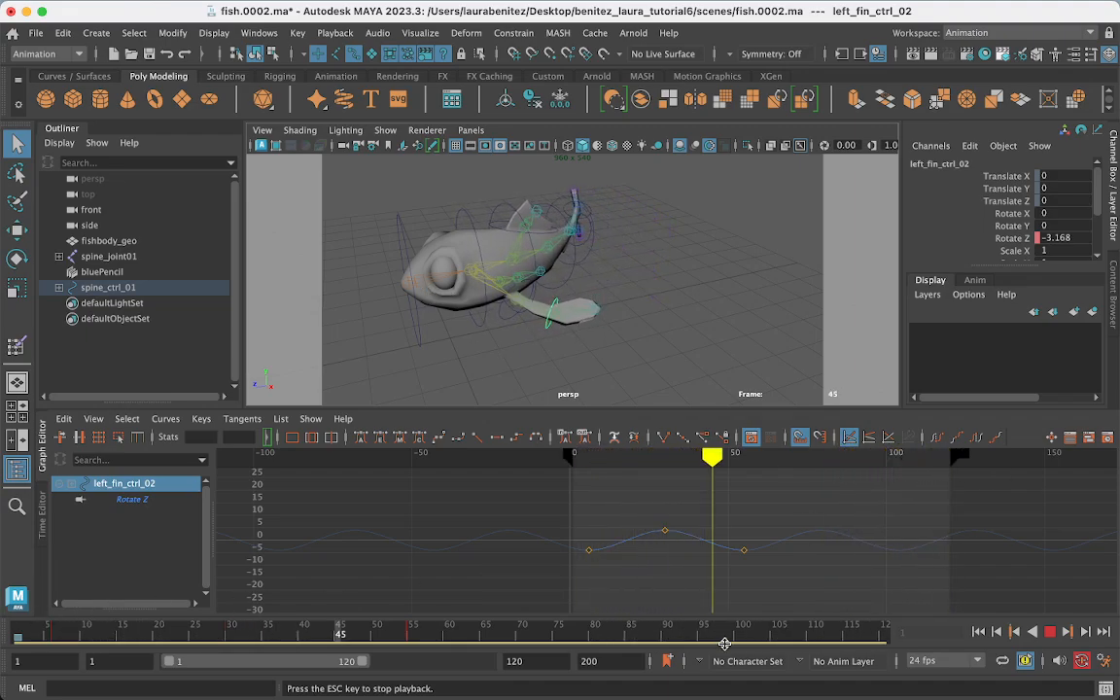
pyautogui.click(1052, 632)
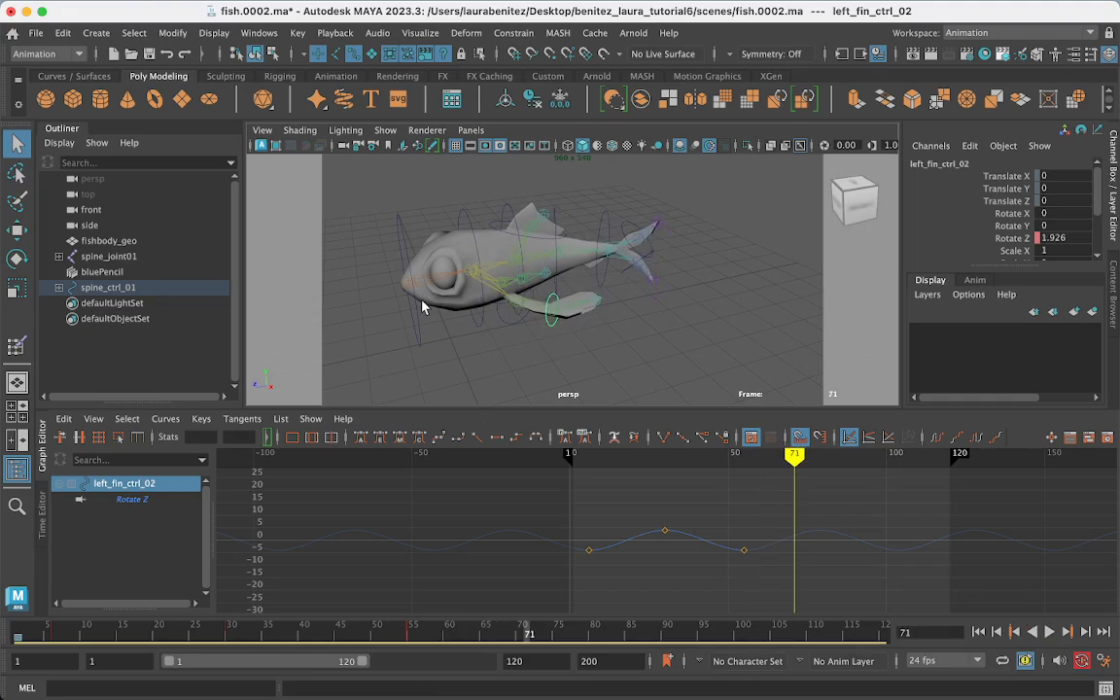
# Select spine_ctrl_01 and key all its channels at the current frame
pyautogui.click(418, 324)
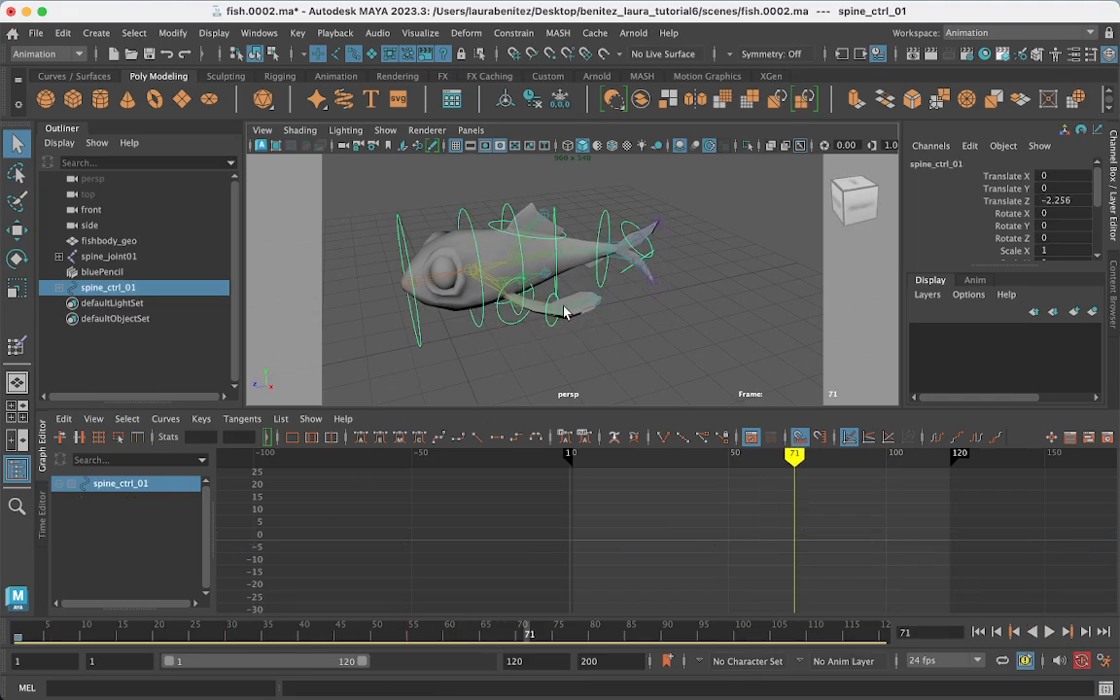
pyautogui.moveTo(563, 311)
pyautogui.keyDown('alt'); pyautogui.mouseDown()
pyautogui.moveTo(627, 300)
pyautogui.moveTo(722, 322)
pyautogui.moveTo(695, 301)
pyautogui.moveTo(555, 314)
pyautogui.mouseUp(); pyautogui.keyUp('alt')
pyautogui.keyDown('alt'); pyautogui.moveTo(555, 315); pyautogui.dragTo(724, 313, button='middle'); pyautogui.keyUp('alt')
pyautogui.scroll(-4, 656, 339)
pyautogui.keyDown('alt'); pyautogui.moveTo(617, 337); pyautogui.dragTo(721, 345); pyautogui.keyUp('alt')
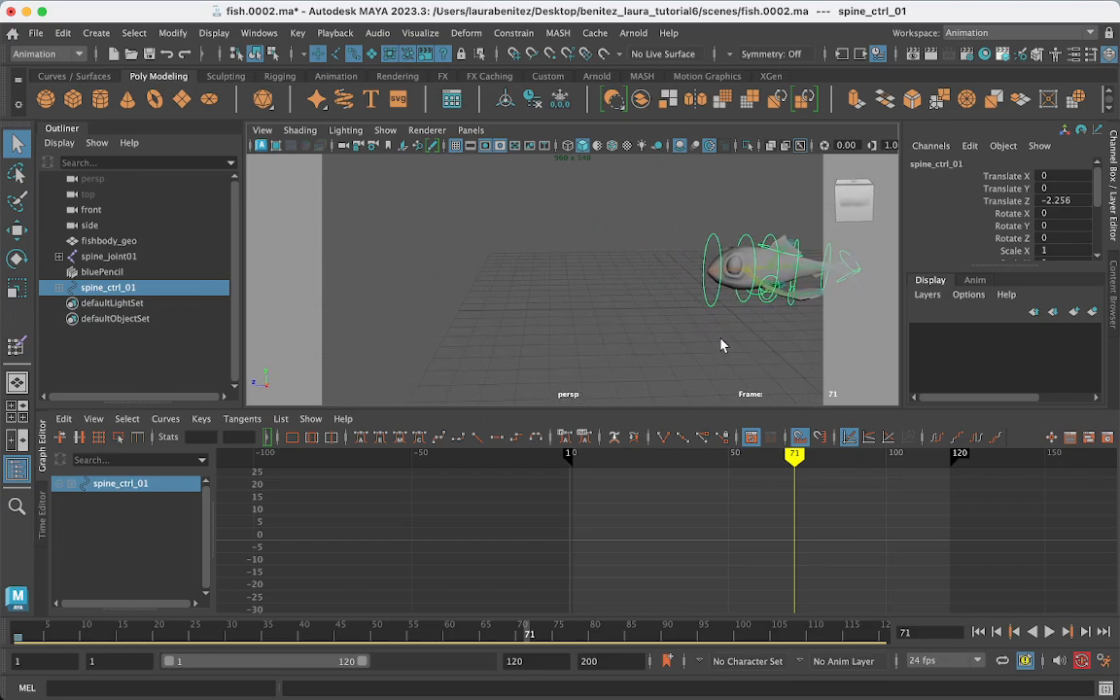
pyautogui.click(717, 287)
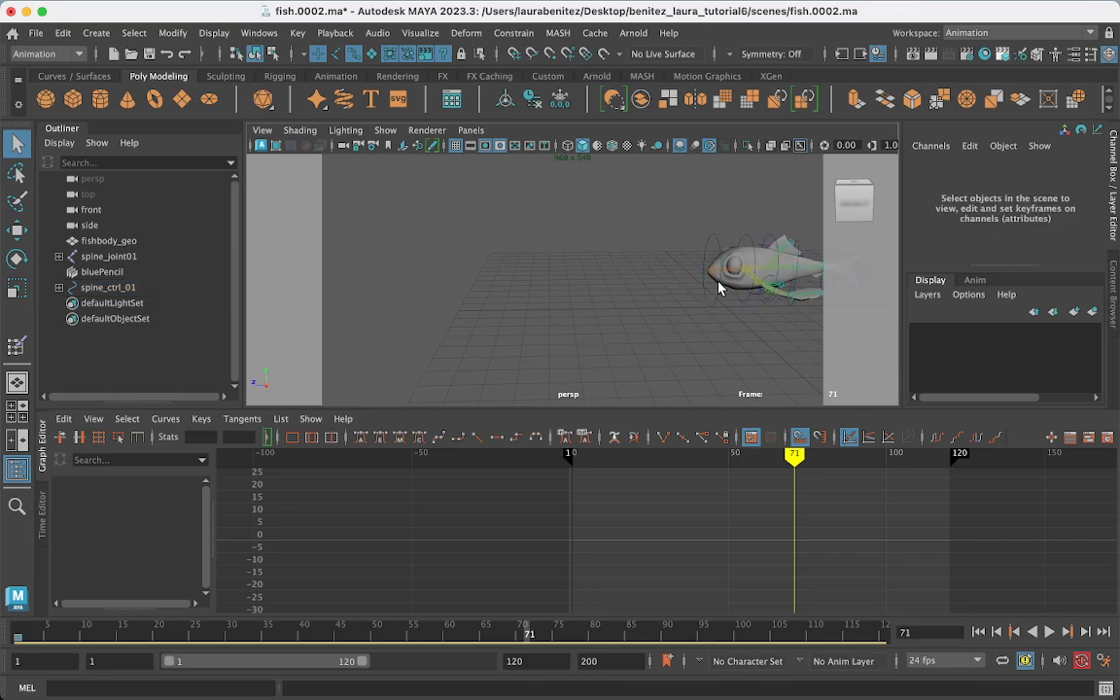
pyautogui.click(719, 287)
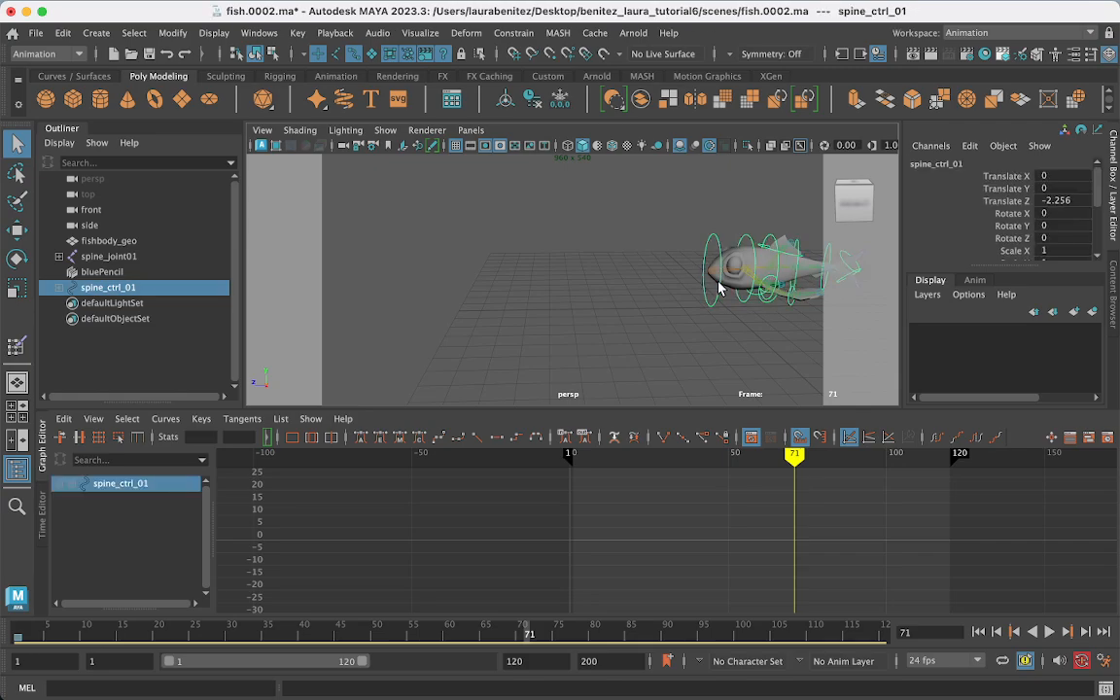
pyautogui.press('s')
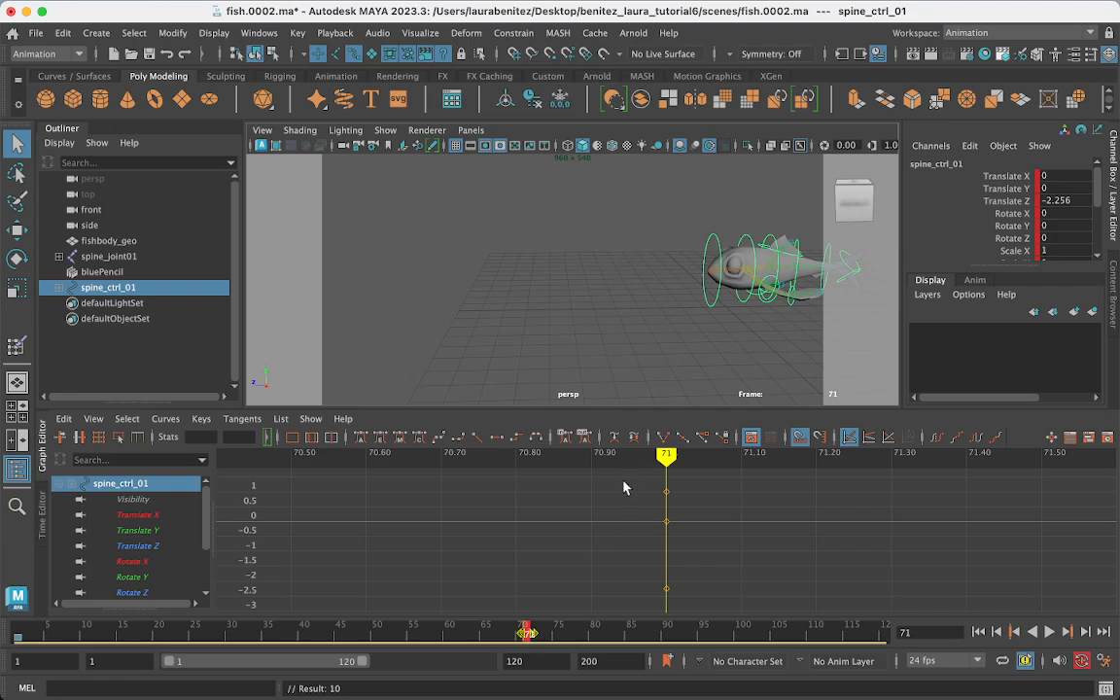
# Move spine_ctrl_01's translate and rotate keys to frame 1
pyautogui.moveTo(627, 476); pyautogui.dragTo(671, 595)
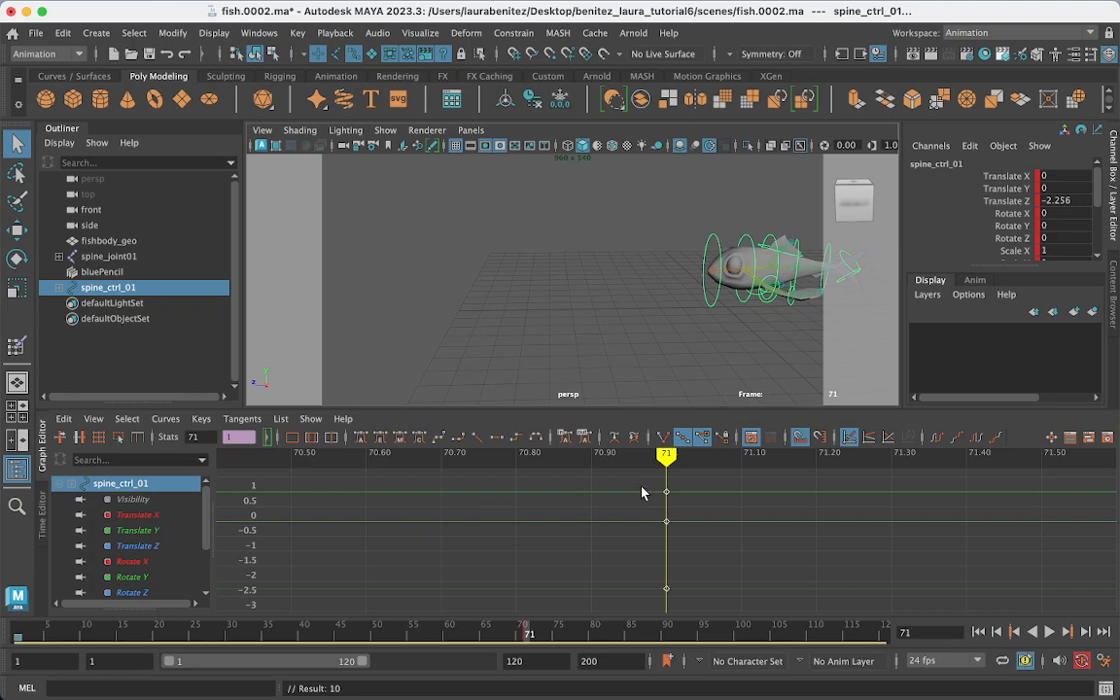
pyautogui.keyDown('shift'); pyautogui.moveTo(637, 492); pyautogui.dragTo(675, 489); pyautogui.keyUp('shift')
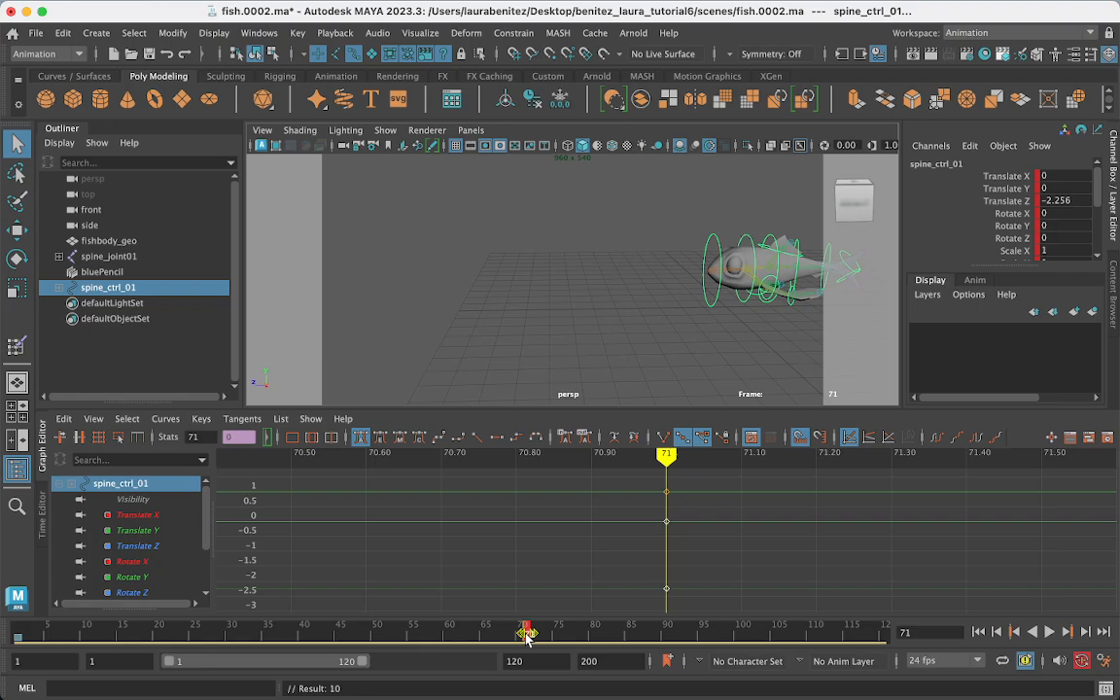
pyautogui.moveTo(525, 633); pyautogui.dragTo(14, 641)
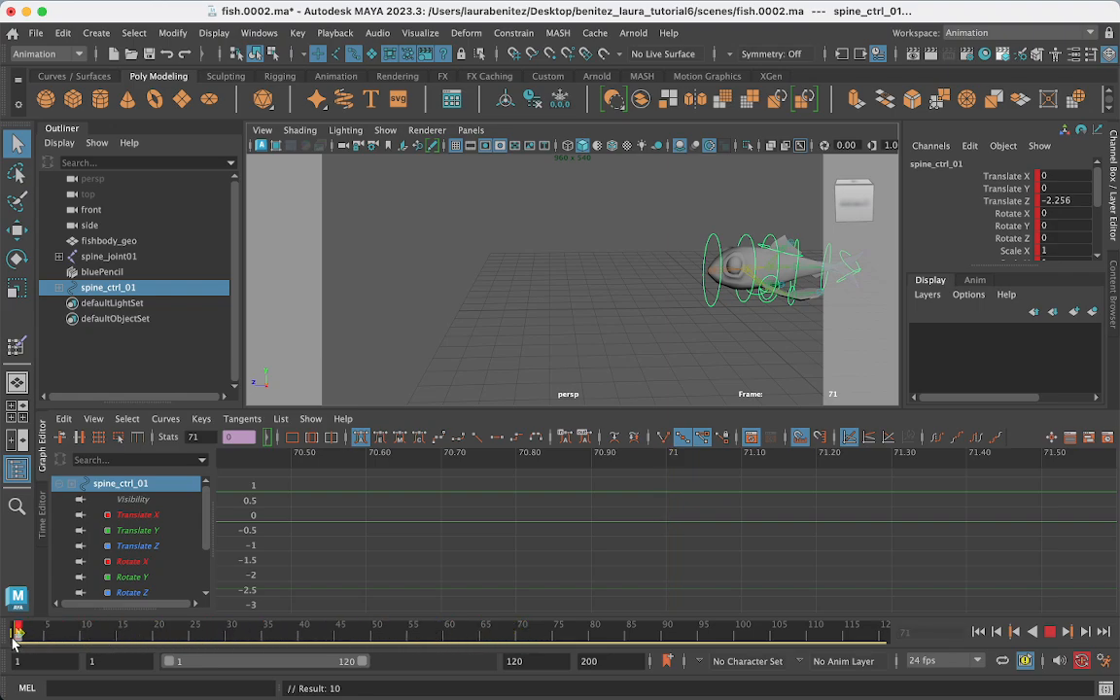
pyautogui.moveTo(19, 637); pyautogui.dragTo(17, 635, button='middle')
pyautogui.moveTo(16, 636)
pyautogui.mouseDown()
pyautogui.moveTo(41, 632)
pyautogui.moveTo(17, 631)
pyautogui.mouseUp()
pyautogui.hotkey('alt', 'v')
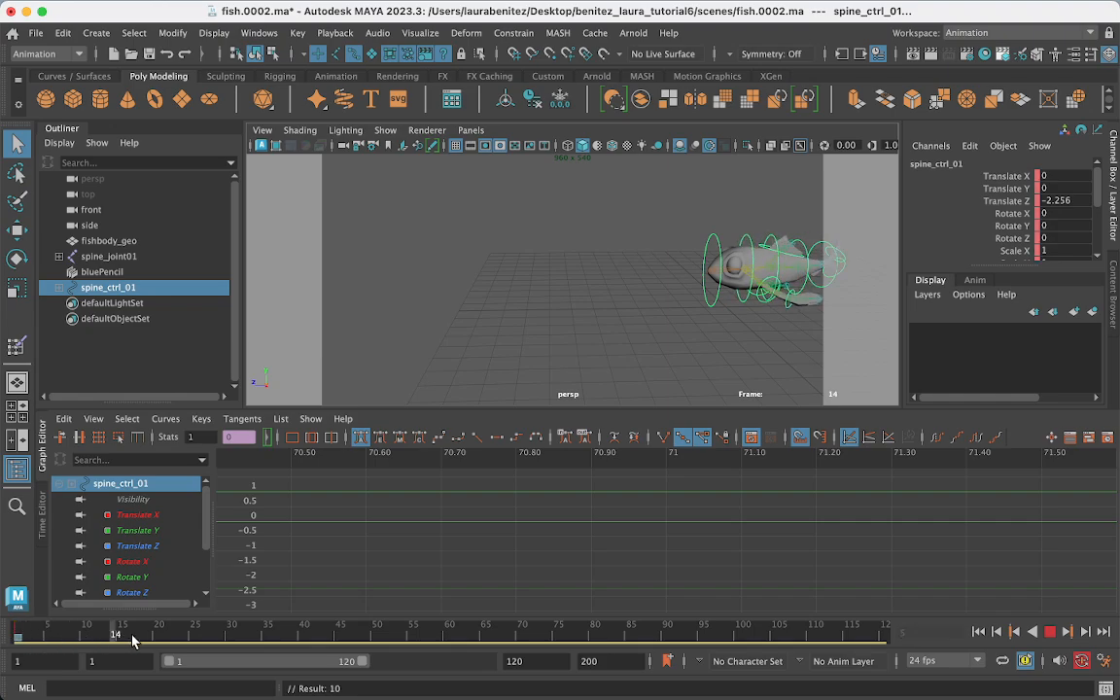
# At frame 120, move spine_ctrl_01 forward along Z to a Translate Z of about 21.4
pyautogui.moveTo(586, 653); pyautogui.dragTo(892, 643)
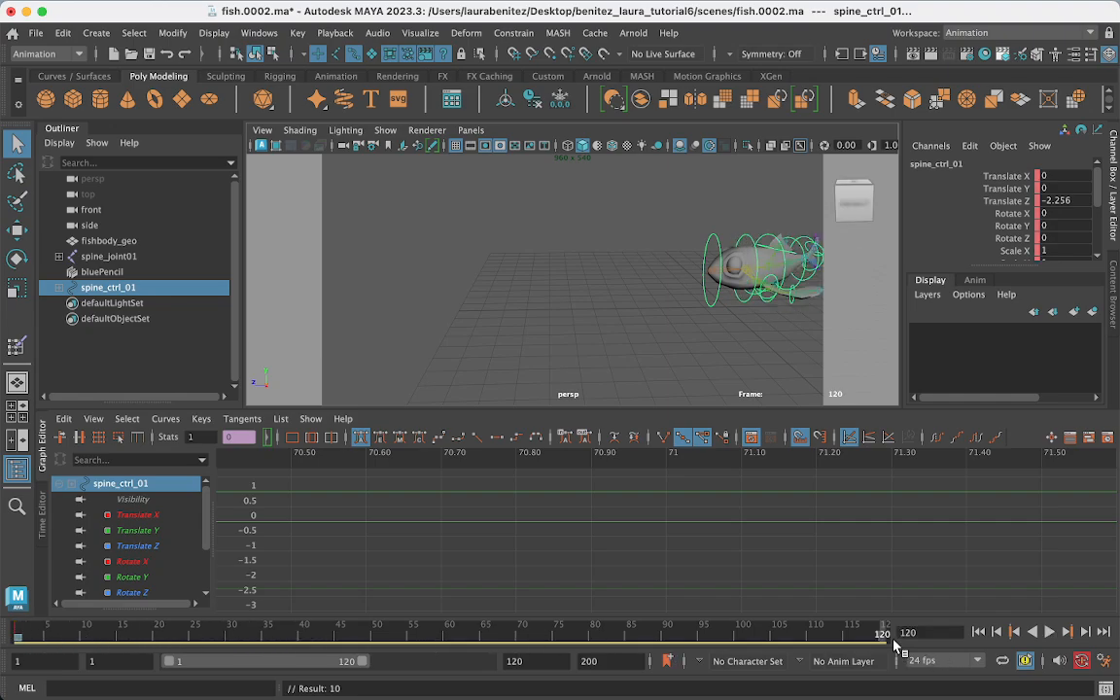
pyautogui.press('w')
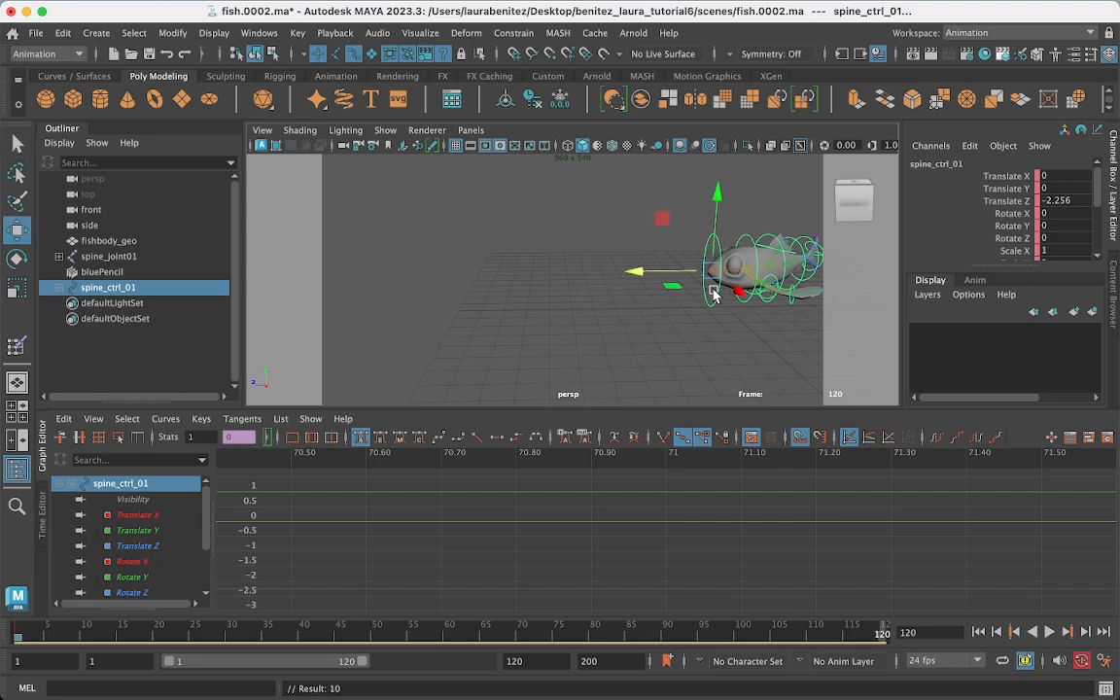
pyautogui.moveTo(634, 275); pyautogui.dragTo(67, 318)
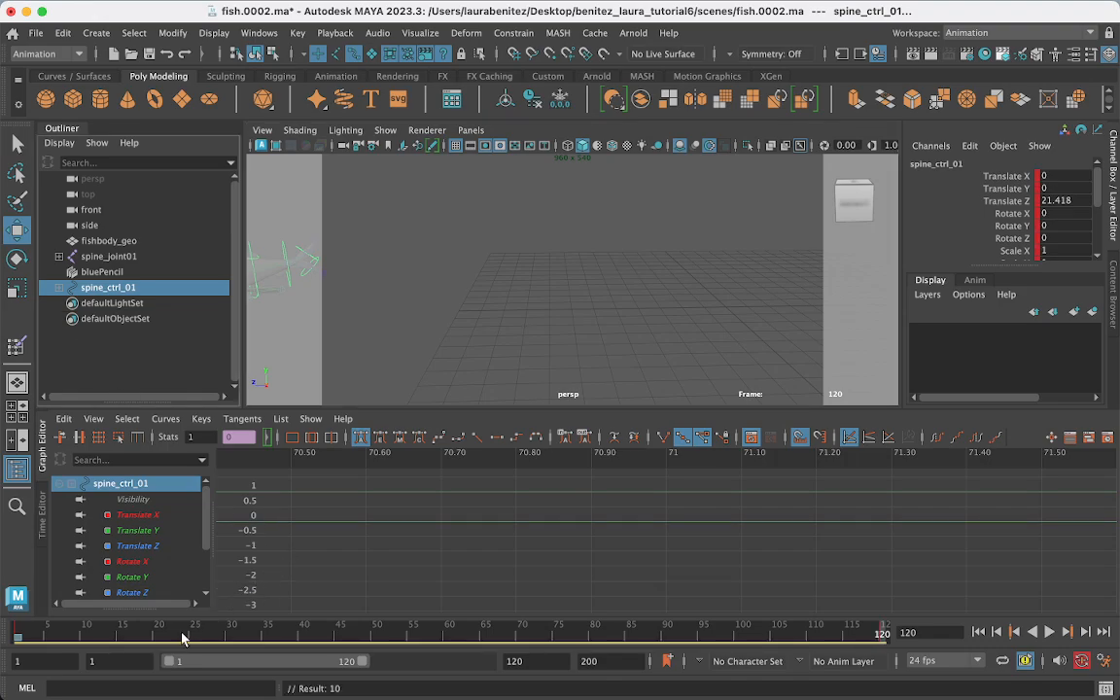
# At frame 1, rotate spine_ctrl_01 around Y to about 2.455 and isolate its Rotate Y curve in the Graph Editor
pyautogui.moveTo(34, 637); pyautogui.dragTo(8, 642)
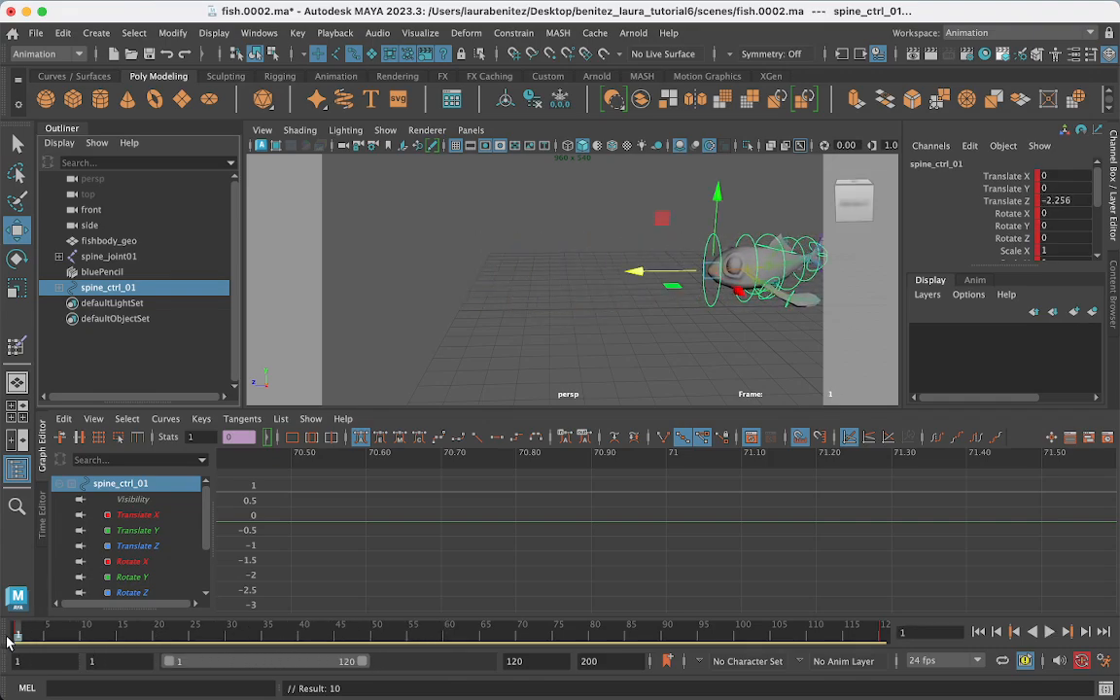
pyautogui.click(712, 296)
pyautogui.click(715, 299)
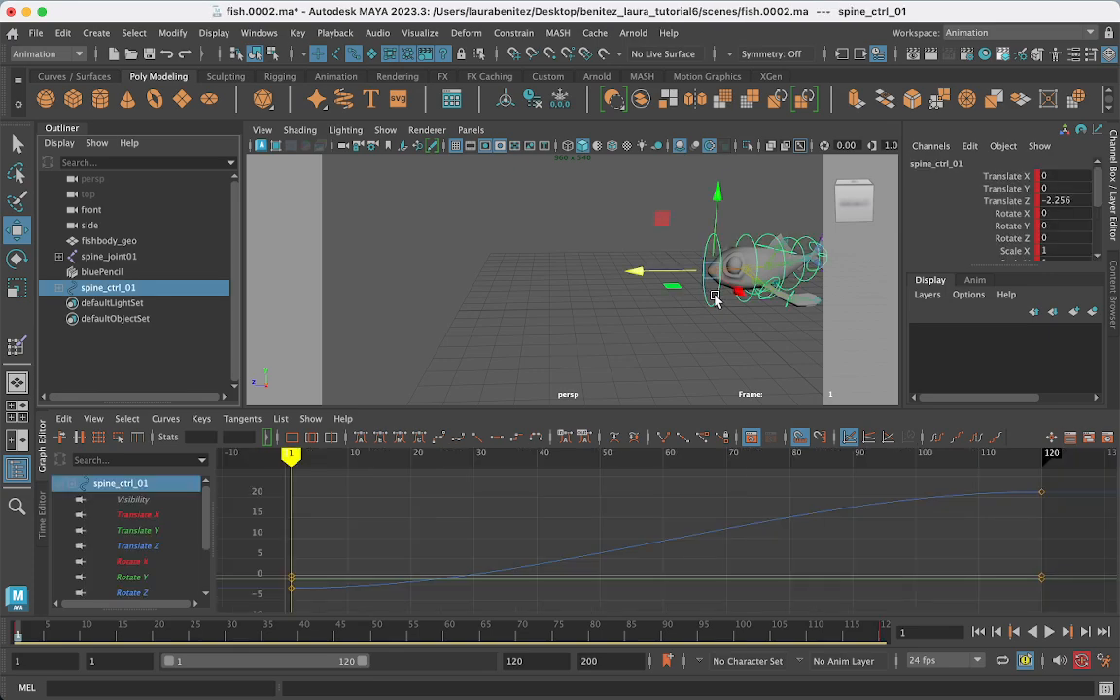
pyautogui.press('e')
pyautogui.moveTo(679, 293); pyautogui.dragTo(682, 288)
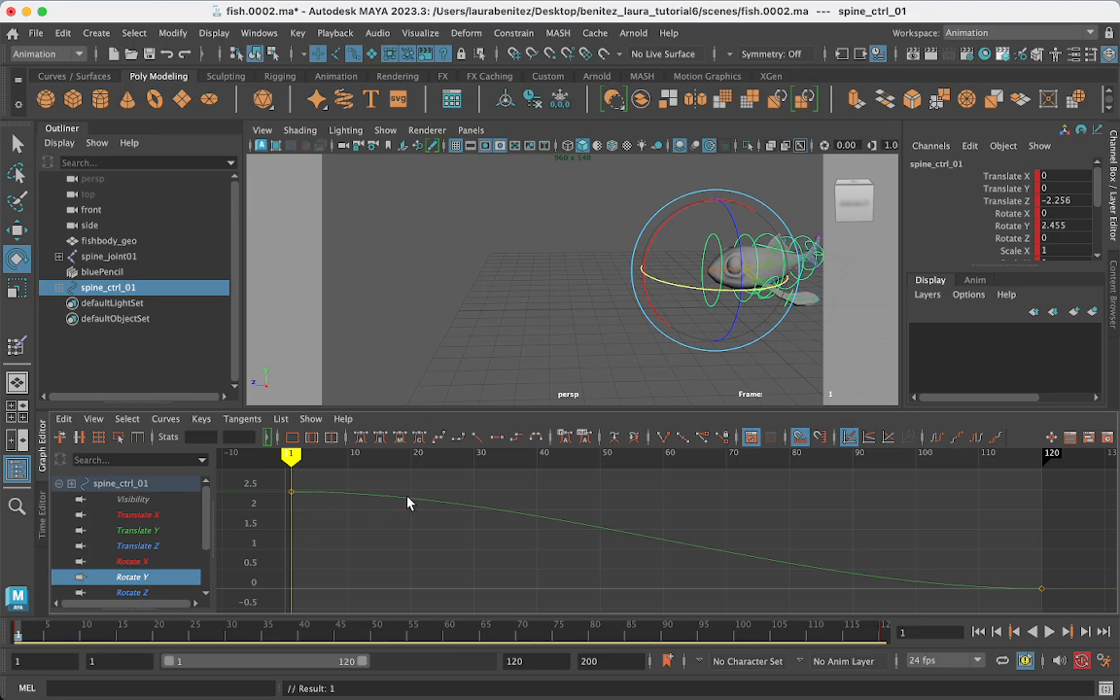
# Move the last Rotate Y key of spine_ctrl_01 from frame 120 to frame 19
pyautogui.hotkey('alt', 'v')
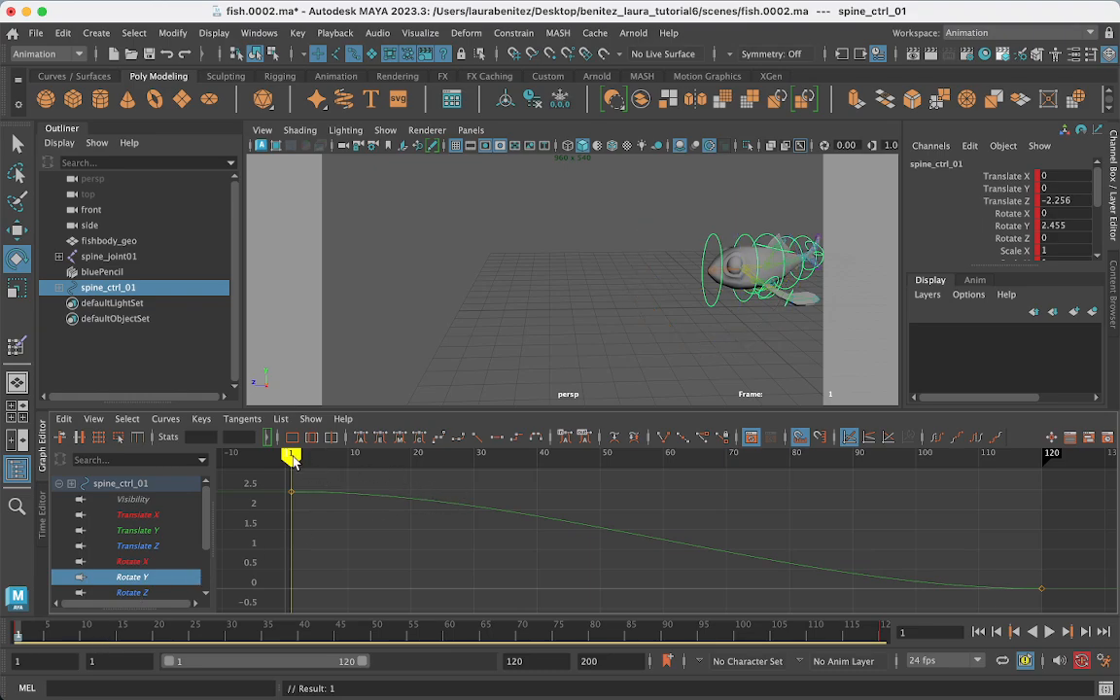
pyautogui.moveTo(367, 460)
pyautogui.mouseDown()
pyautogui.moveTo(480, 470)
pyautogui.moveTo(356, 479)
pyautogui.mouseUp()
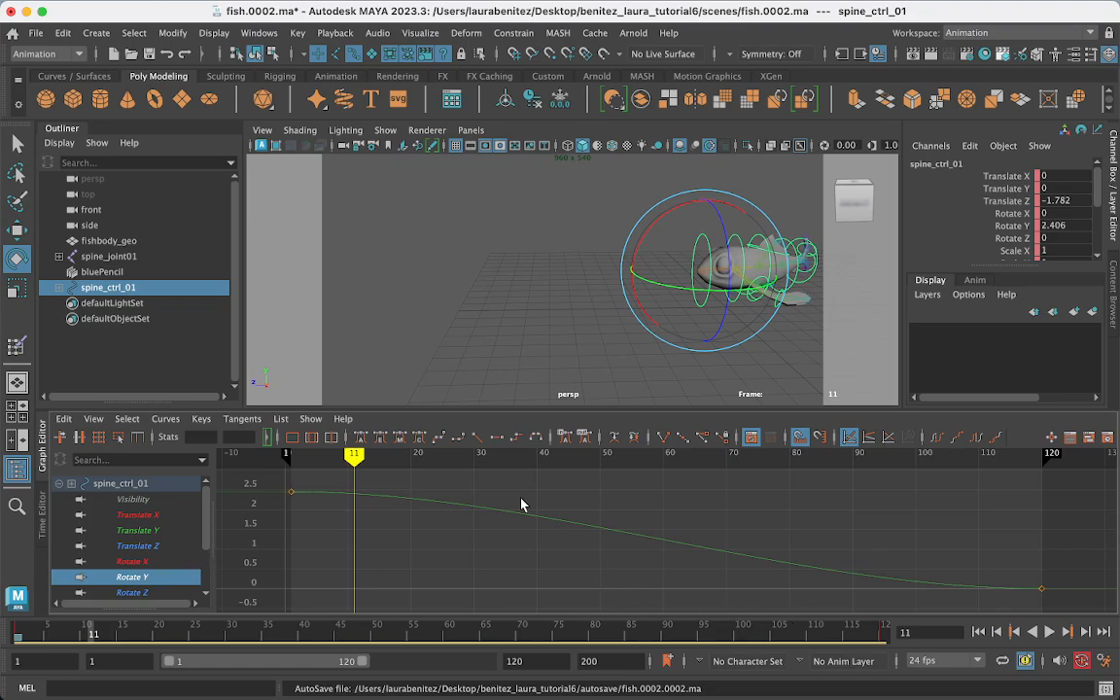
pyautogui.moveTo(355, 462)
pyautogui.mouseDown()
pyautogui.moveTo(460, 472)
pyautogui.moveTo(413, 479)
pyautogui.moveTo(417, 500)
pyautogui.mouseUp()
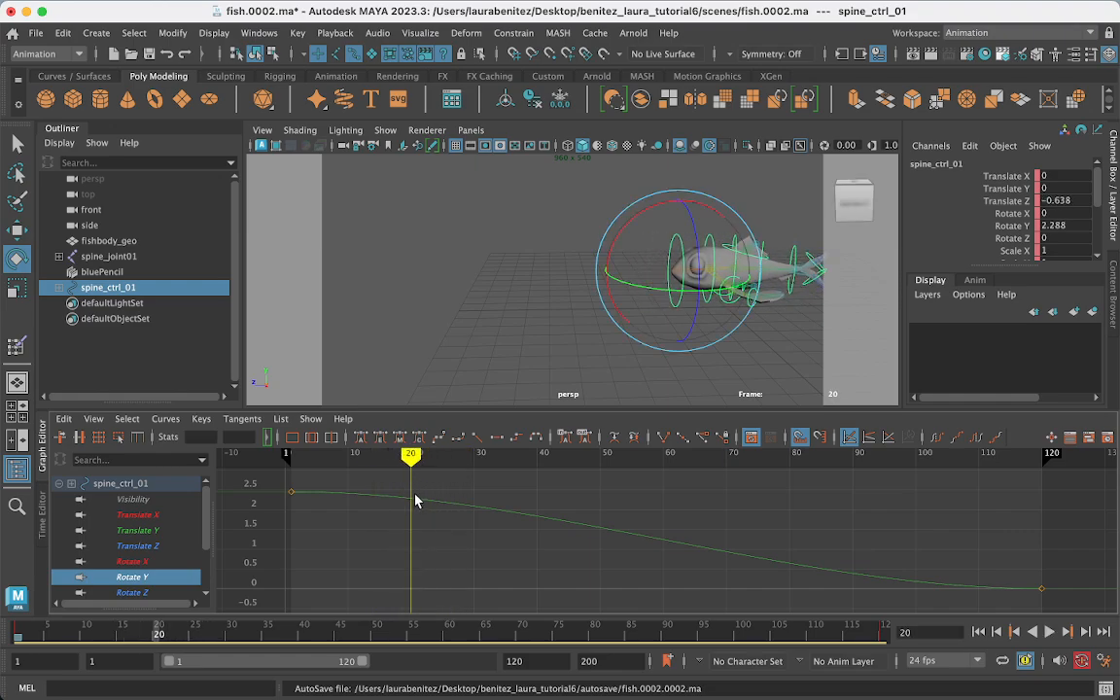
pyautogui.press('a')
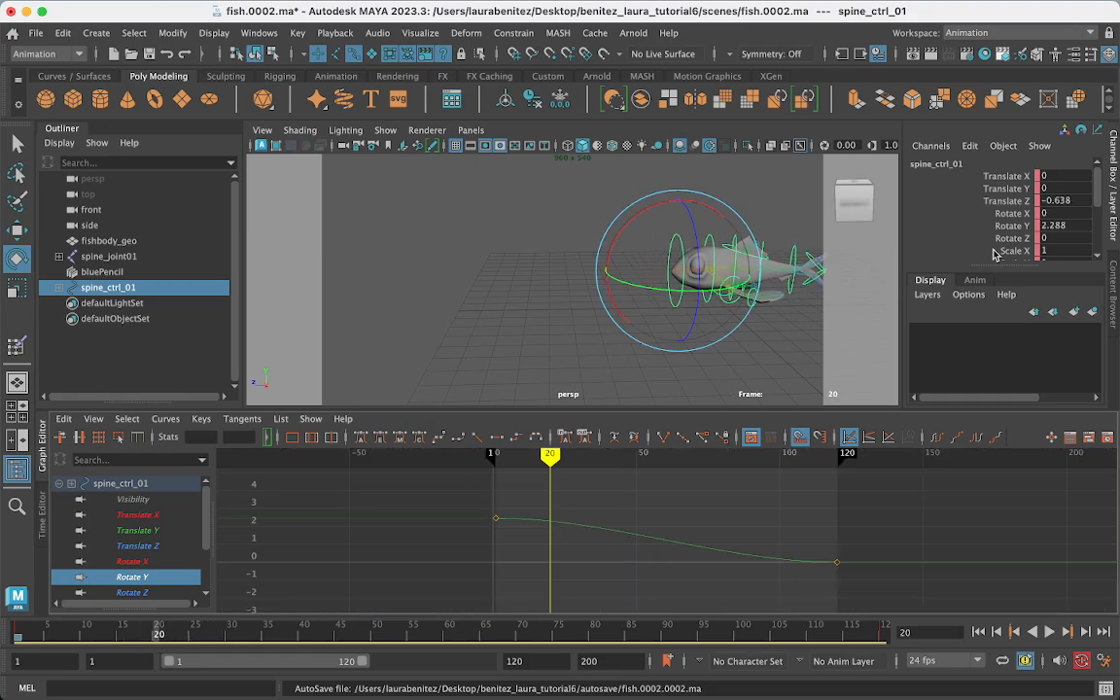
pyautogui.moveTo(826, 547)
pyautogui.mouseDown()
pyautogui.moveTo(840, 571)
pyautogui.moveTo(834, 564)
pyautogui.mouseUp()
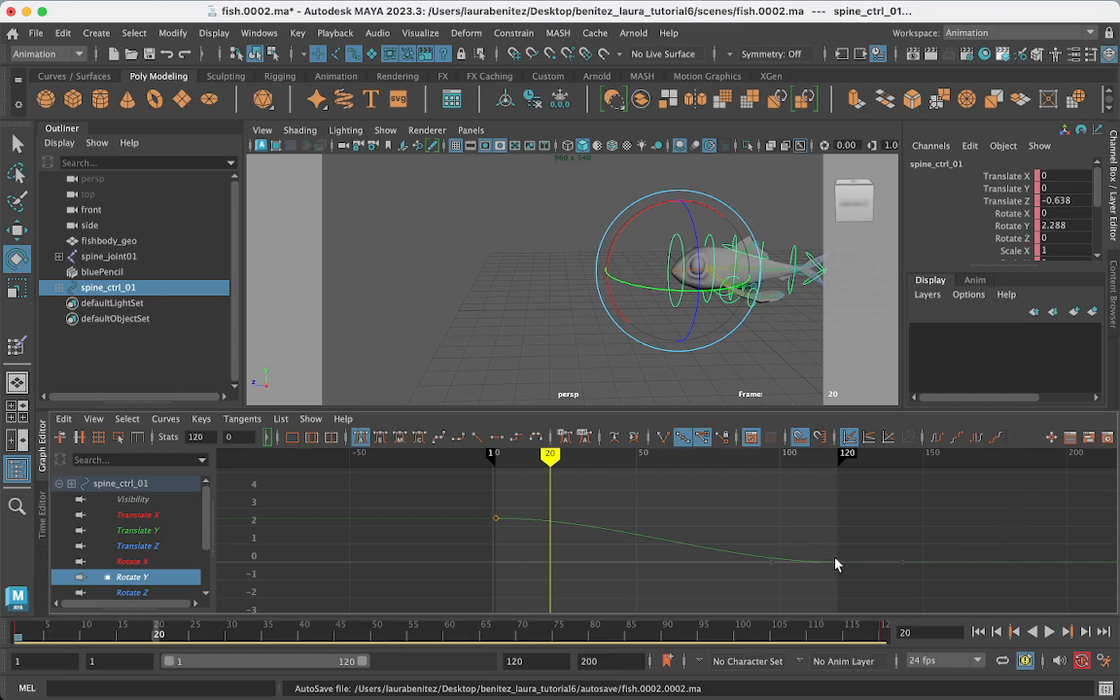
pyautogui.keyDown('shift'); pyautogui.moveTo(835, 563); pyautogui.dragTo(544, 573, button='middle'); pyautogui.keyUp('shift')
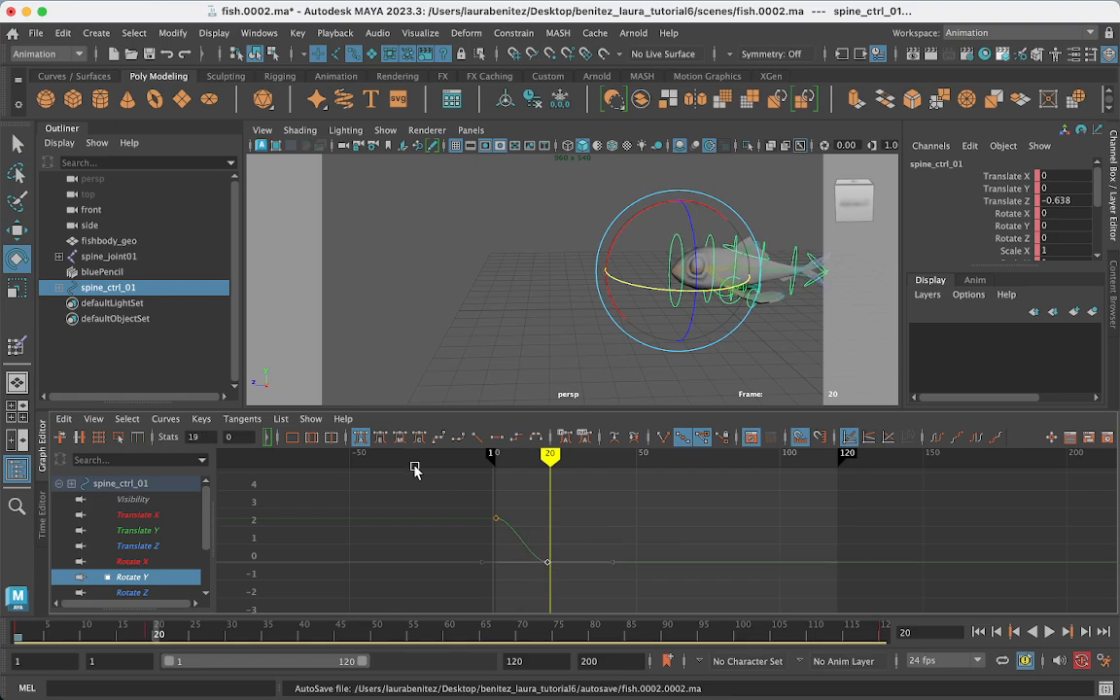
# Set the value of spine_ctrl_01's Rotate Y key at frame 19 to -2.5
pyautogui.click(239, 438)
pyautogui.write('-2')
pyautogui.press('Return')
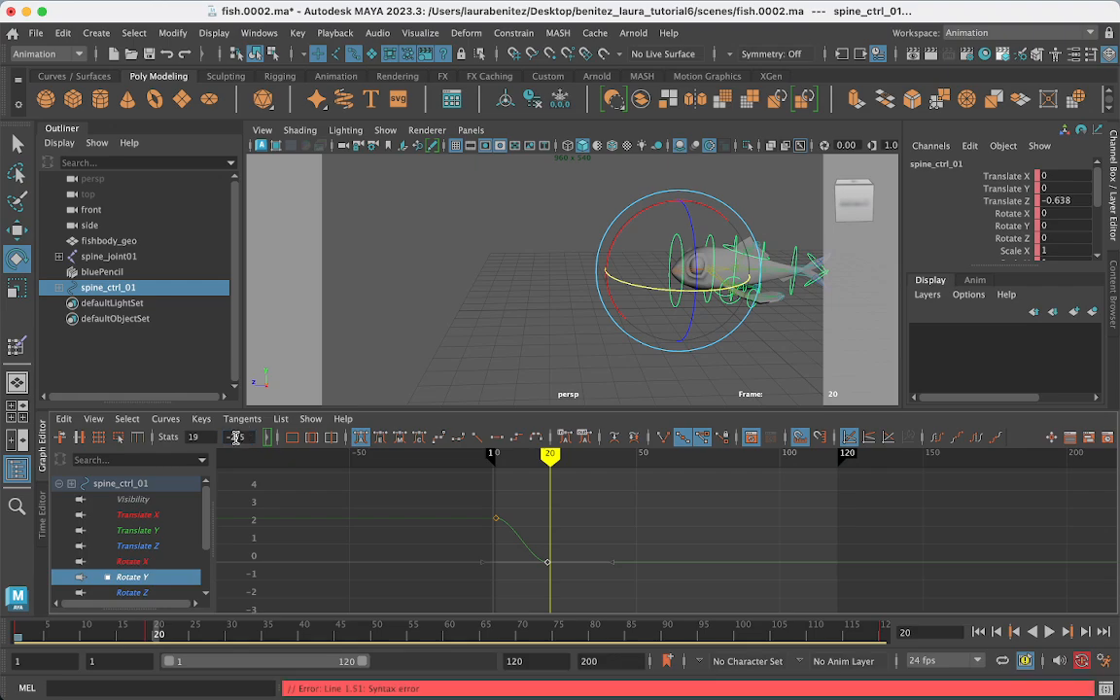
pyautogui.click(239, 438)
pyautogui.press('BackSpace')
pyautogui.write('.')
pyautogui.press('Return')
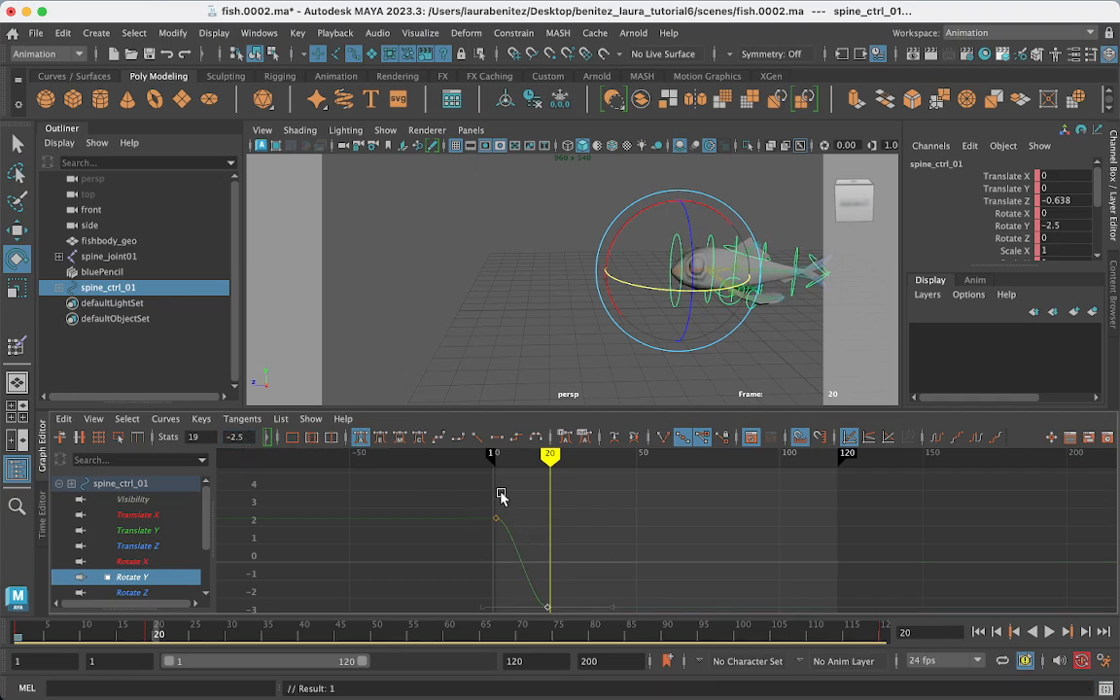
# Cycle spine_ctrl_01's Rotate Y curve before and after its keys, and add a key at frame 40 with value 2.5
pyautogui.click(936, 438)
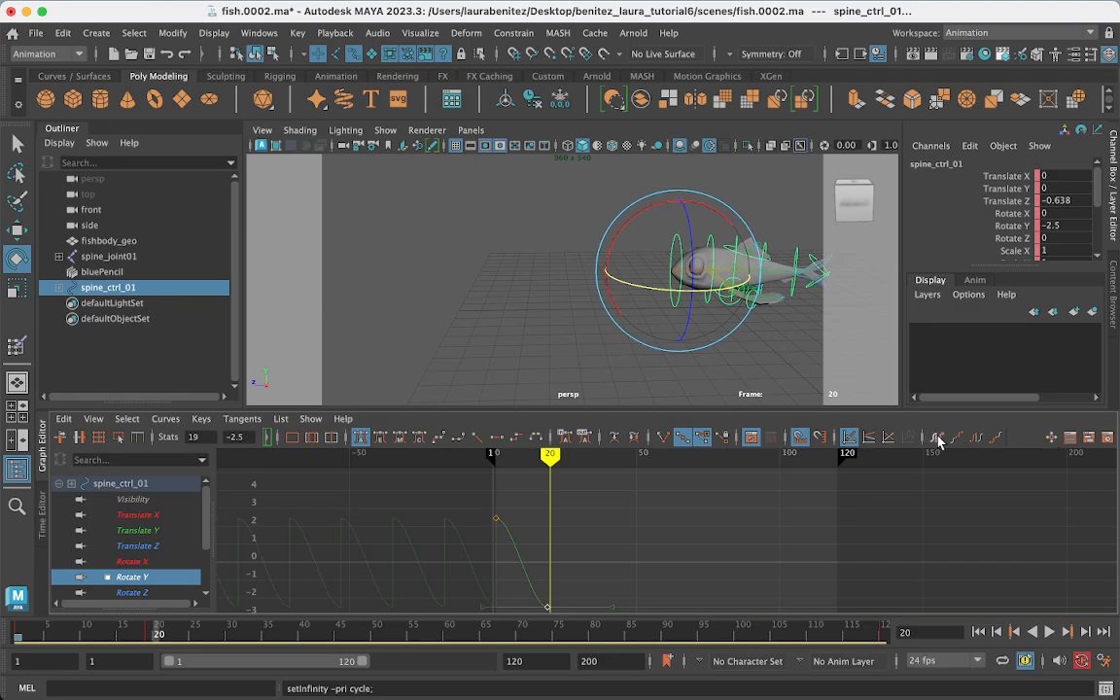
pyautogui.click(975, 438)
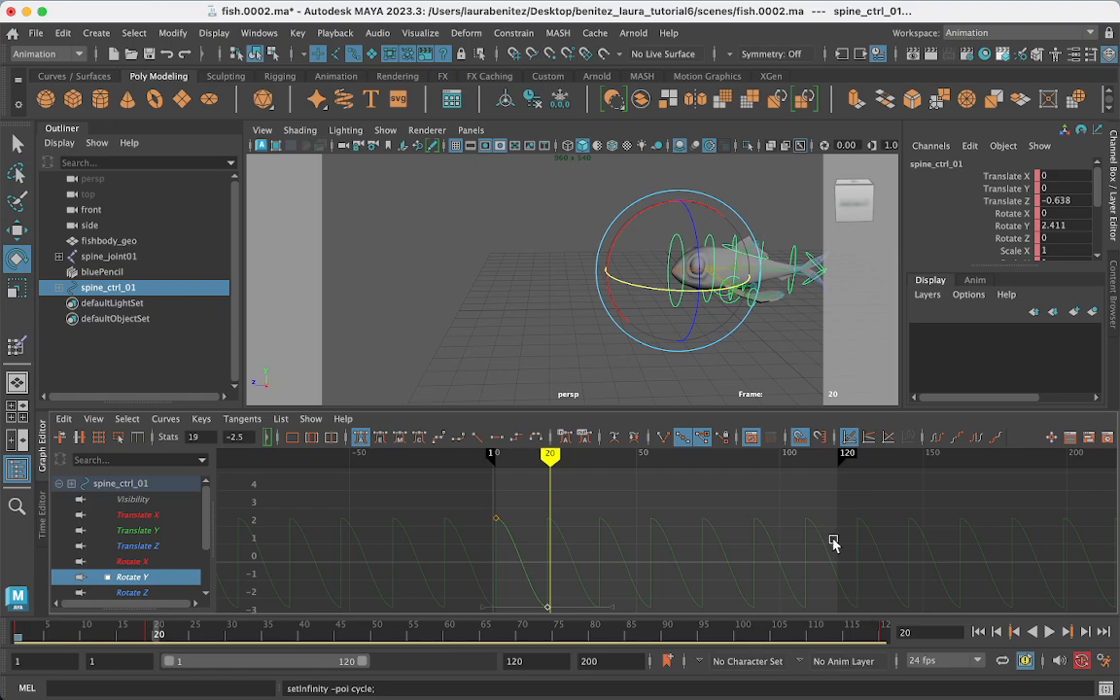
pyautogui.moveTo(549, 454); pyautogui.dragTo(605, 486)
pyautogui.press('s')
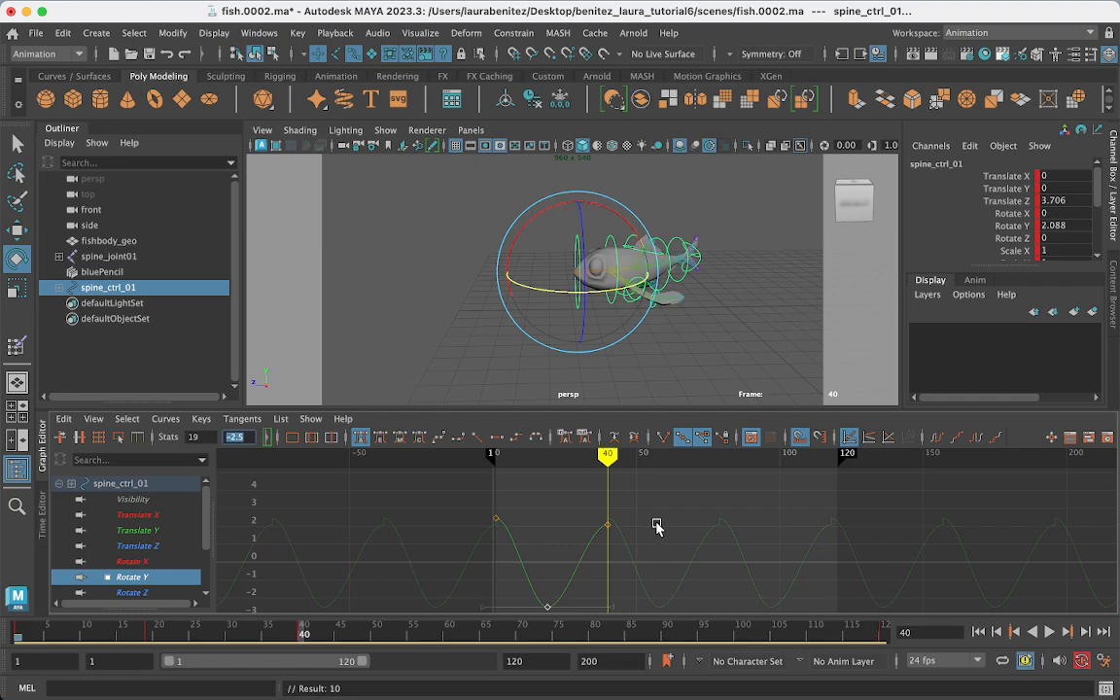
pyautogui.moveTo(627, 498); pyautogui.dragTo(593, 561)
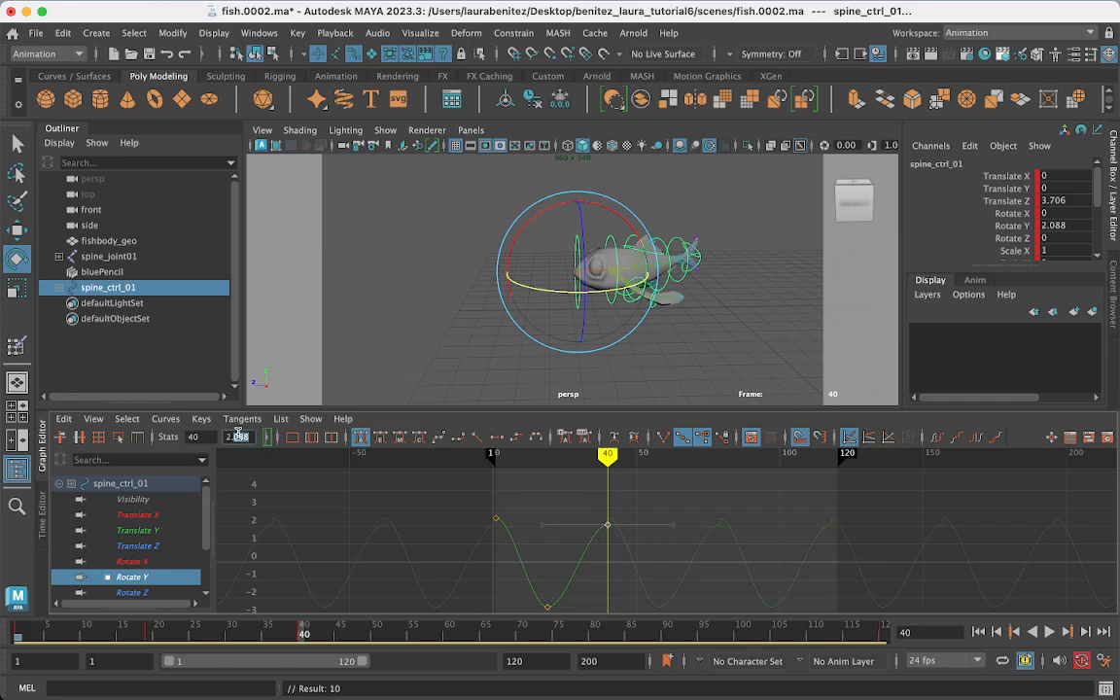
pyautogui.write('2.5')
pyautogui.press('Return')
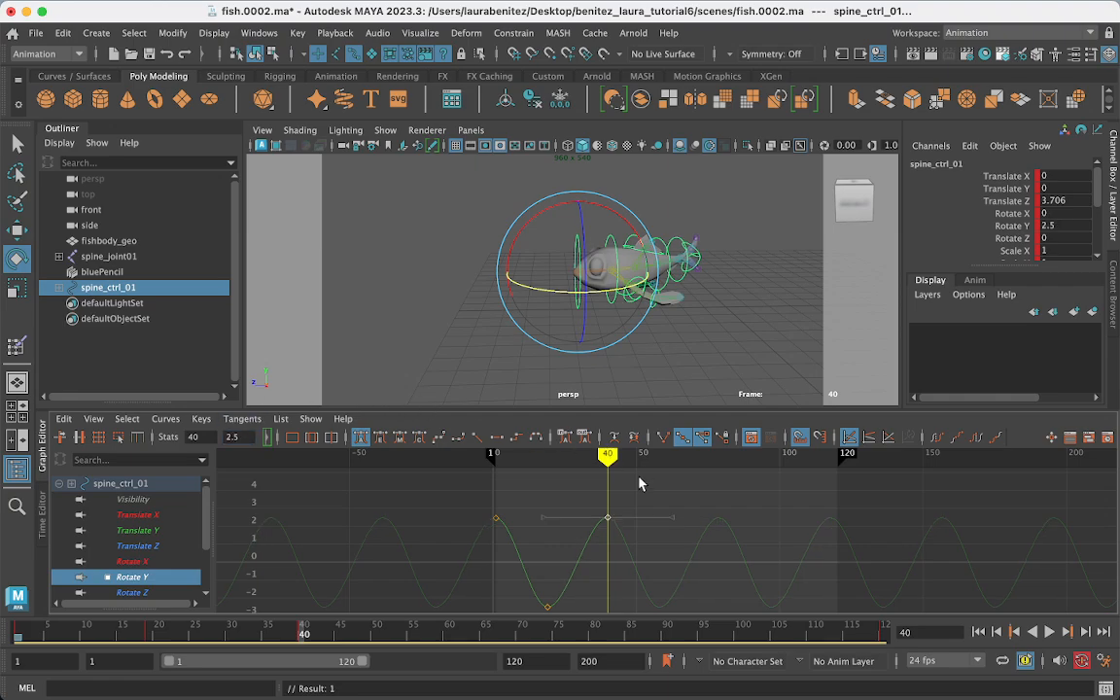
# Play the animation with nothing selected to check the fish swimming forward with the body rotation
pyautogui.moveTo(608, 454); pyautogui.dragTo(367, 480)
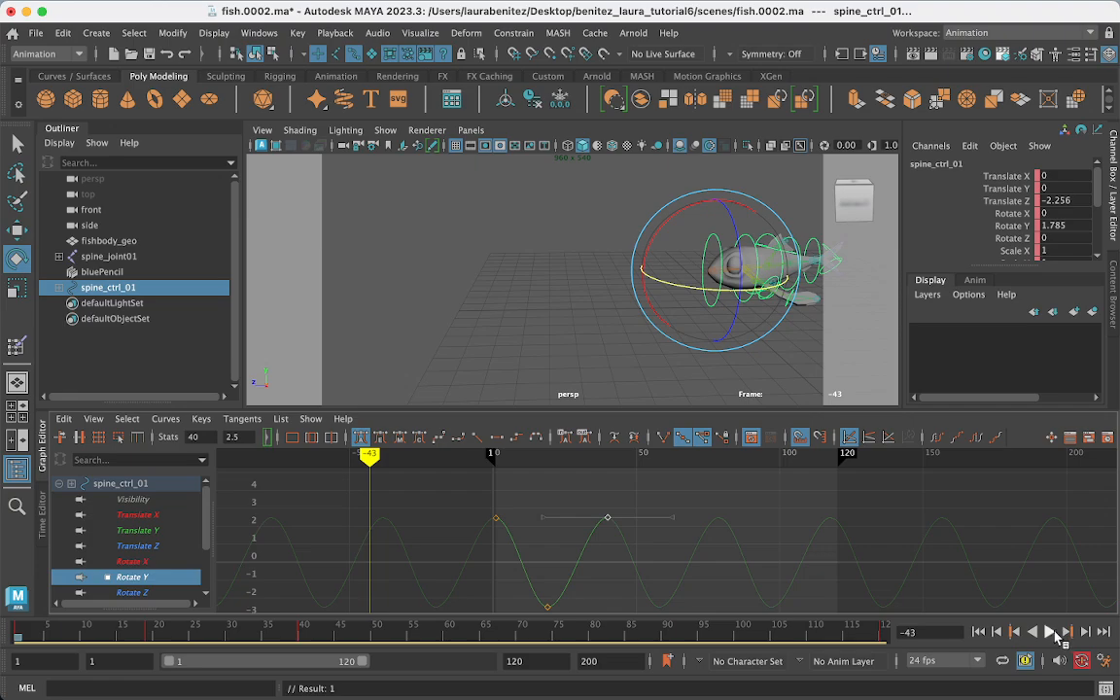
pyautogui.click(1049, 632)
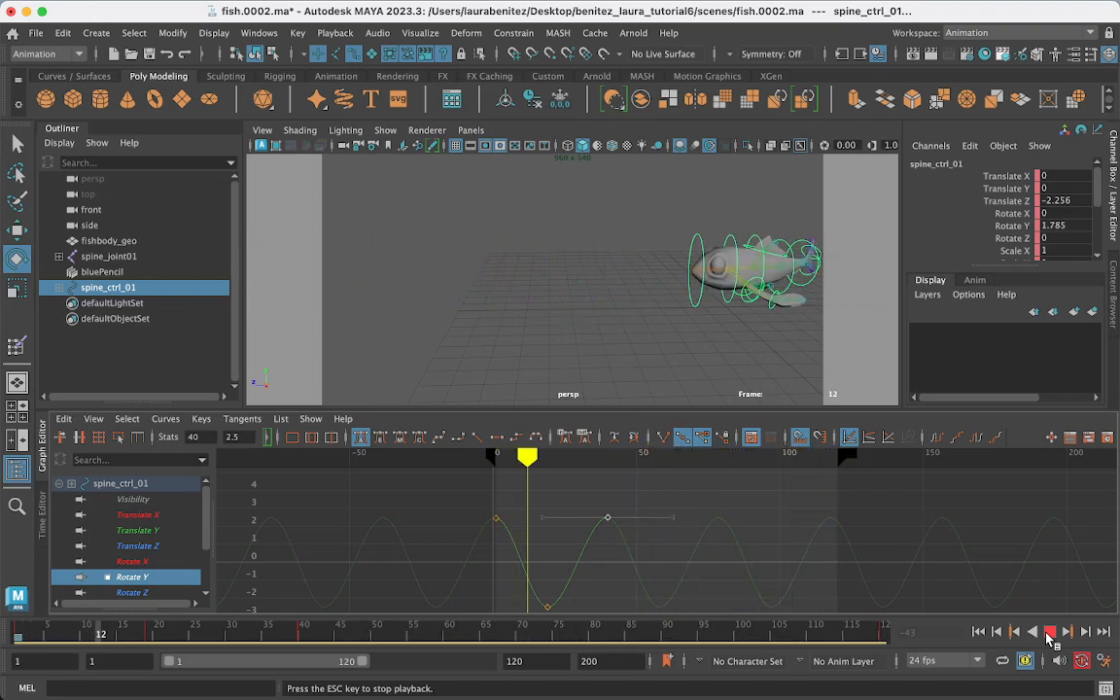
pyautogui.click(625, 345)
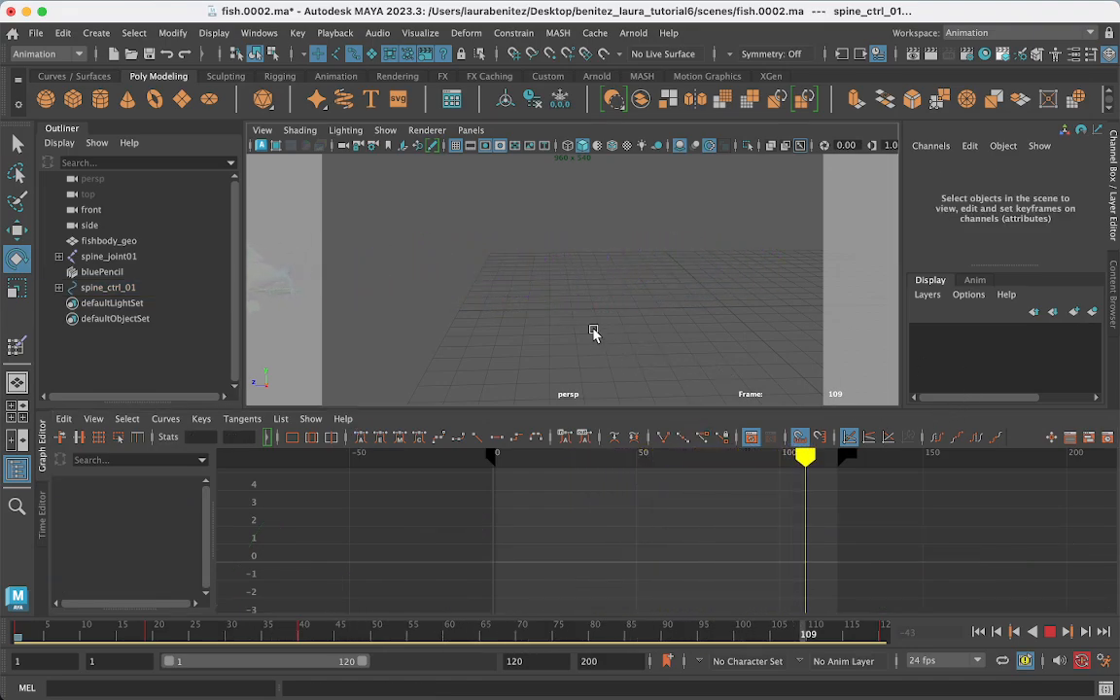
pyautogui.click(1051, 632)
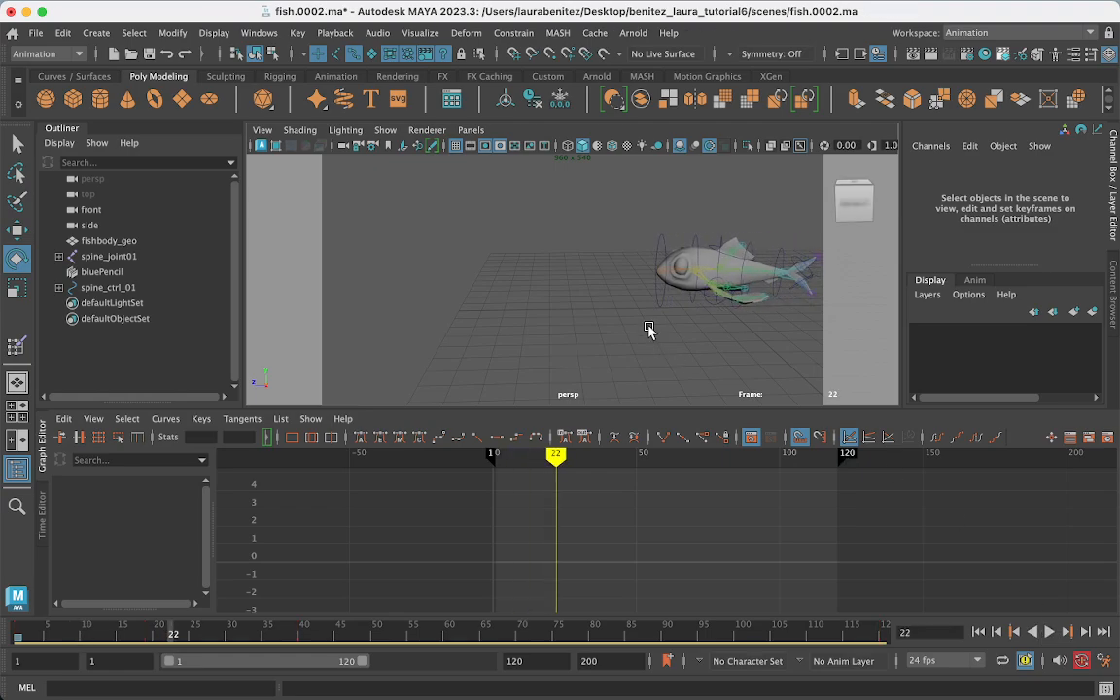
# Close the Graph Editor to enlarge the perspective view and turn off the resolution gate
pyautogui.press('space')
pyautogui.press('space')
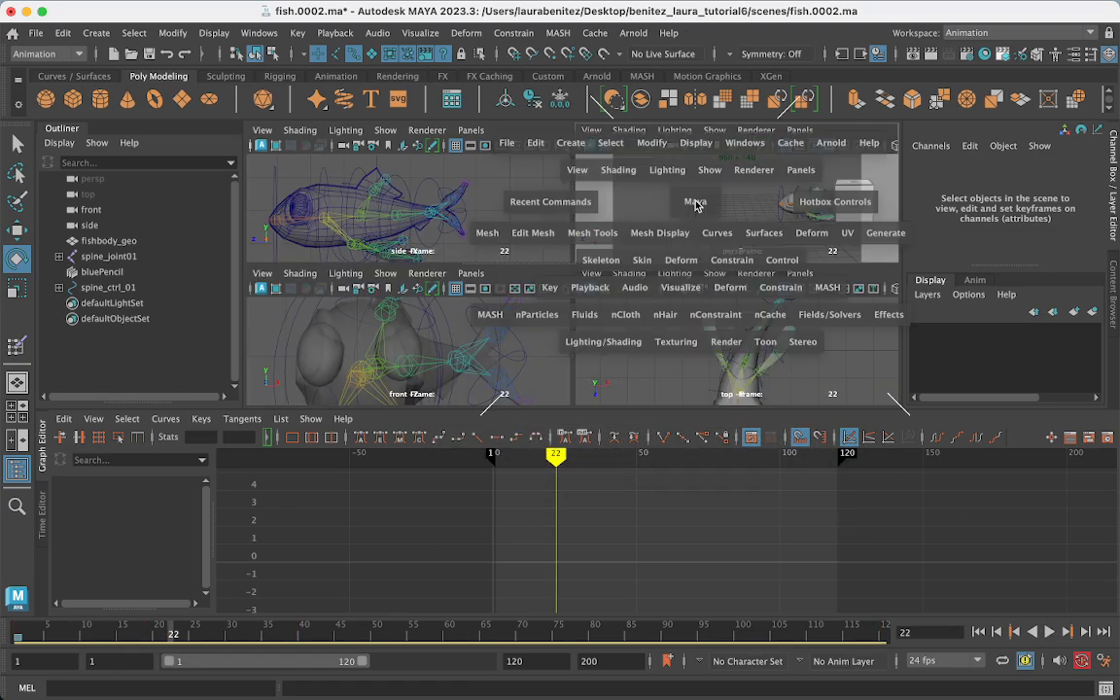
pyautogui.click(43, 458)
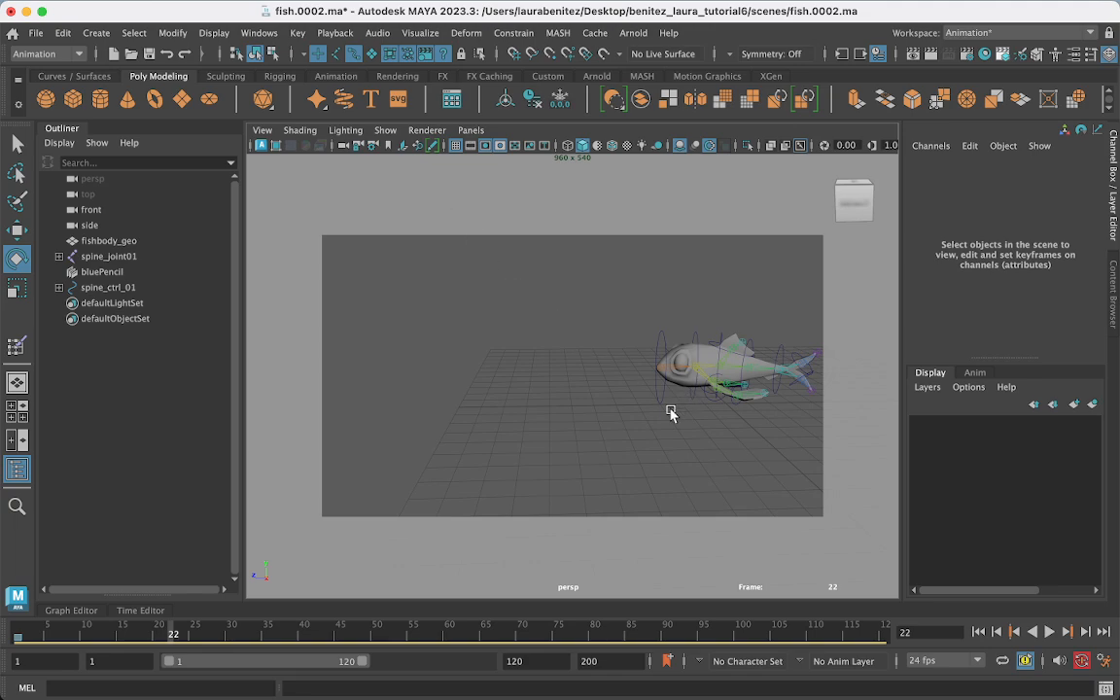
pyautogui.keyDown('alt'); pyautogui.moveTo(566, 448); pyautogui.dragTo(600, 445); pyautogui.keyUp('alt')
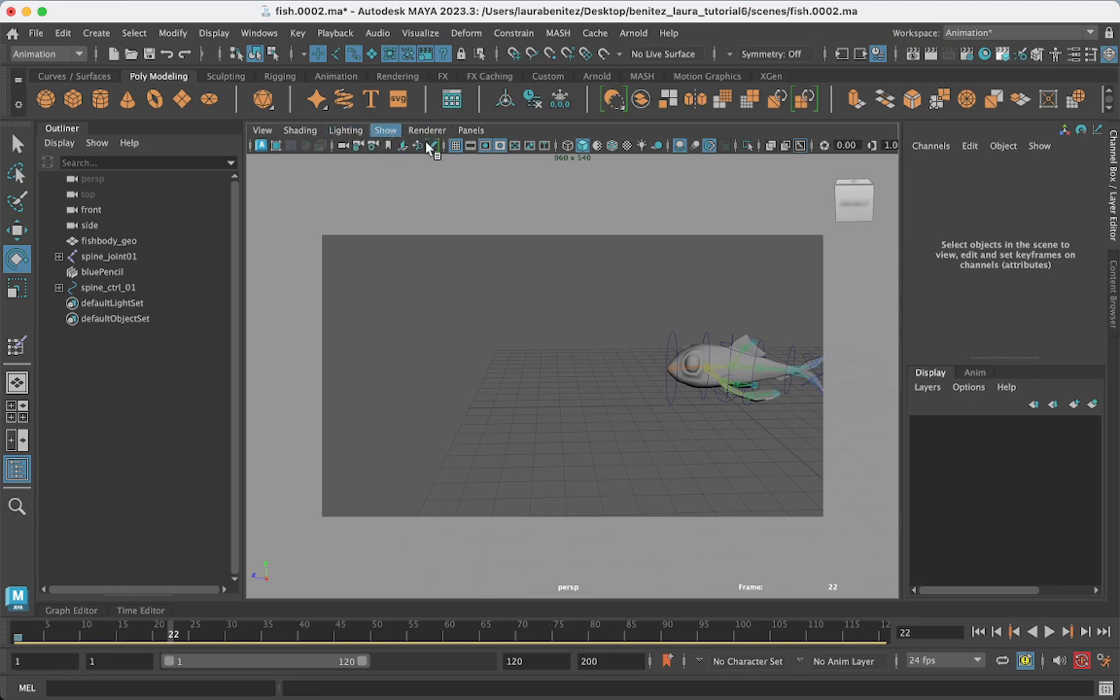
pyautogui.click(487, 148)
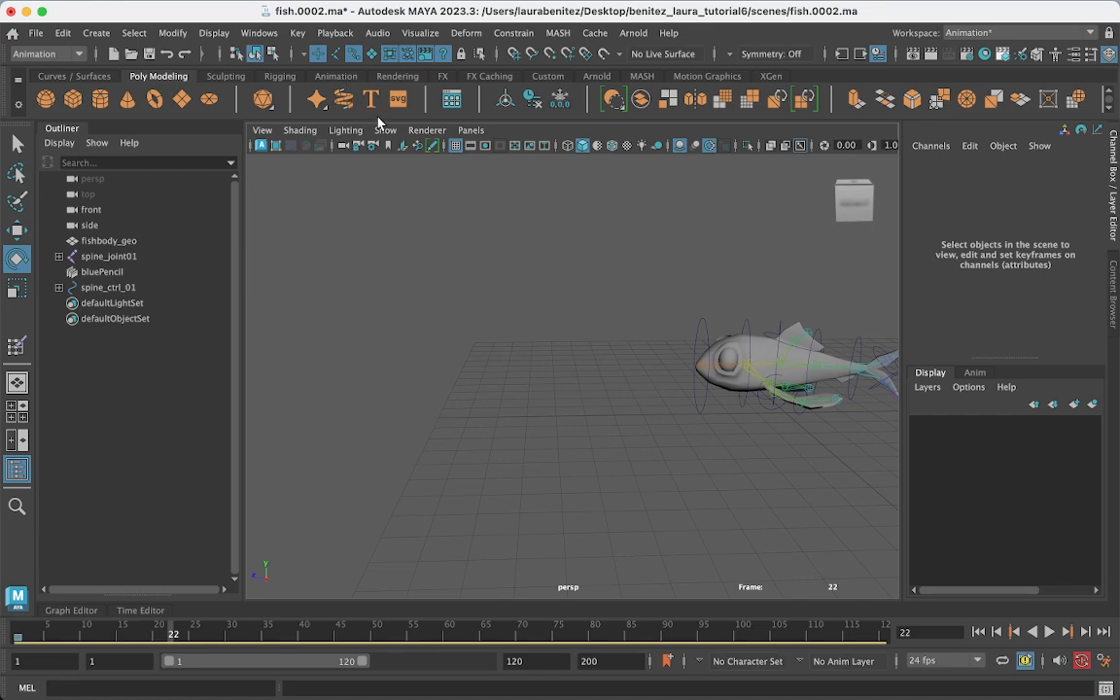
# Hide NURBS CVs, NURBS curves, joints and the grid in the perspective view
pyautogui.click(387, 132)
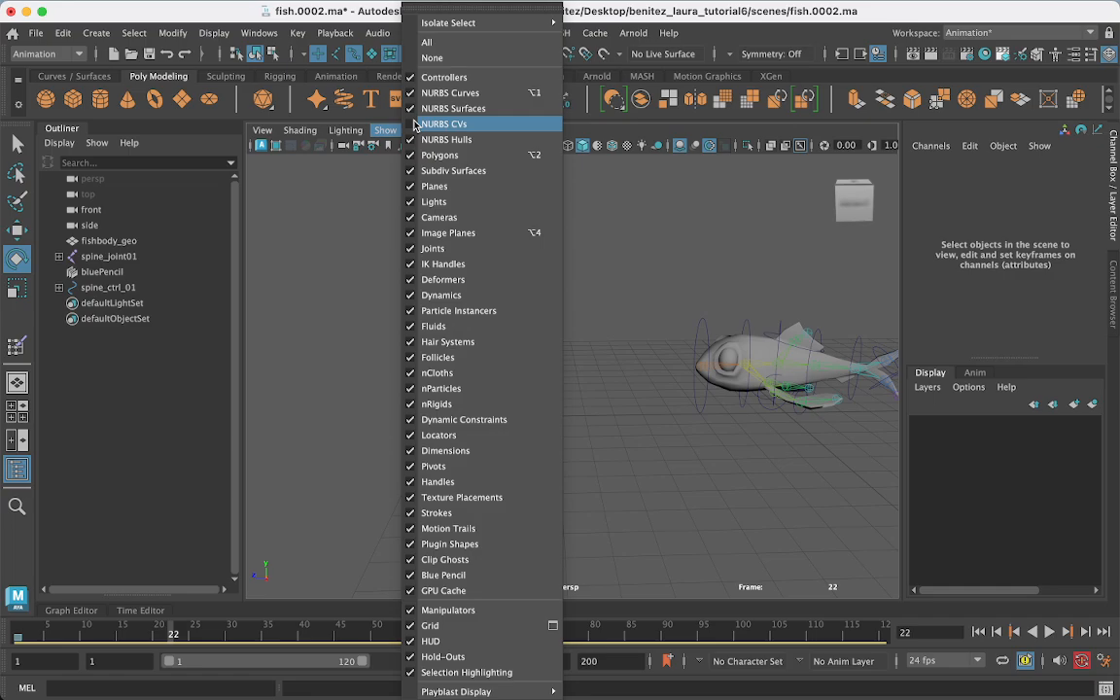
pyautogui.click(389, 130)
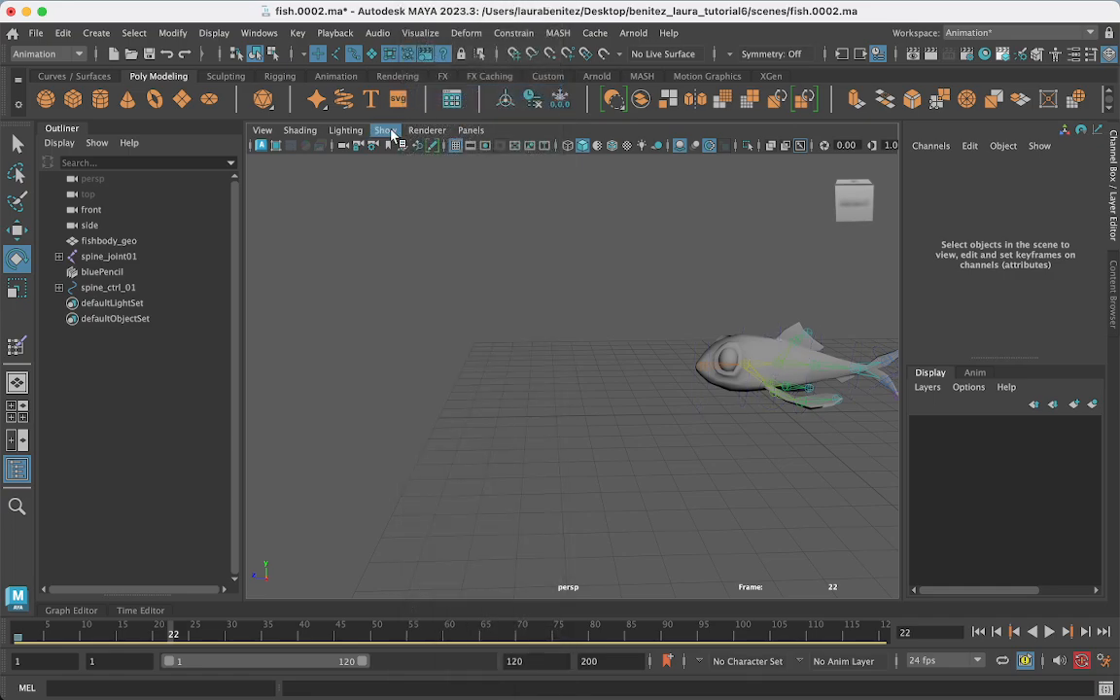
pyautogui.click(387, 130)
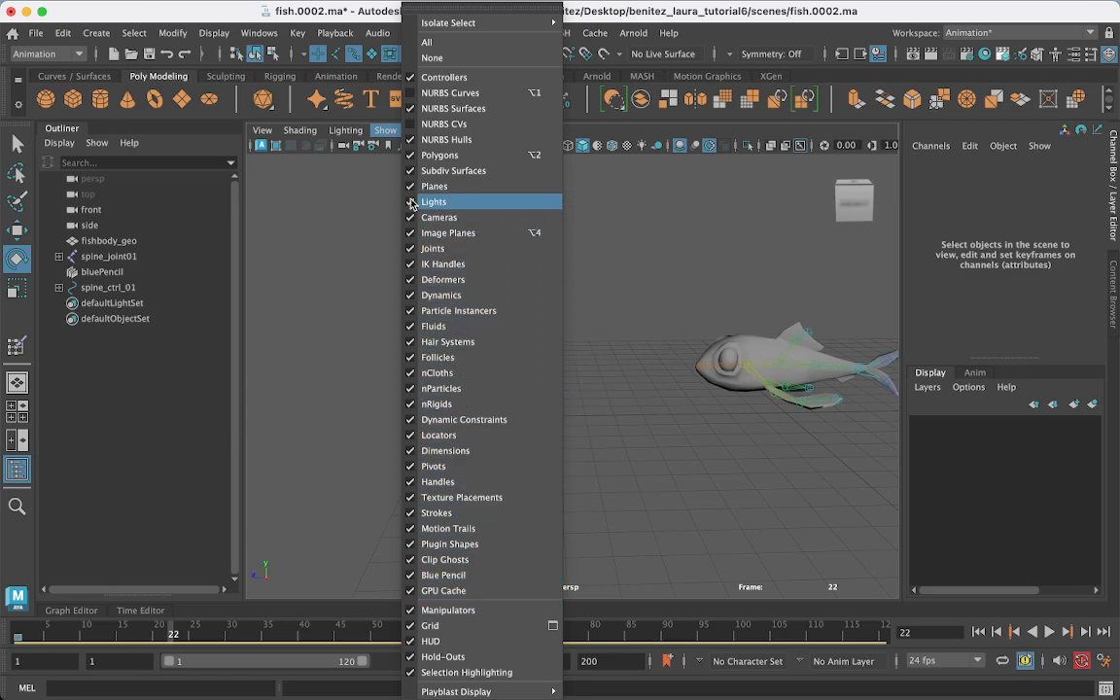
pyautogui.click(418, 248)
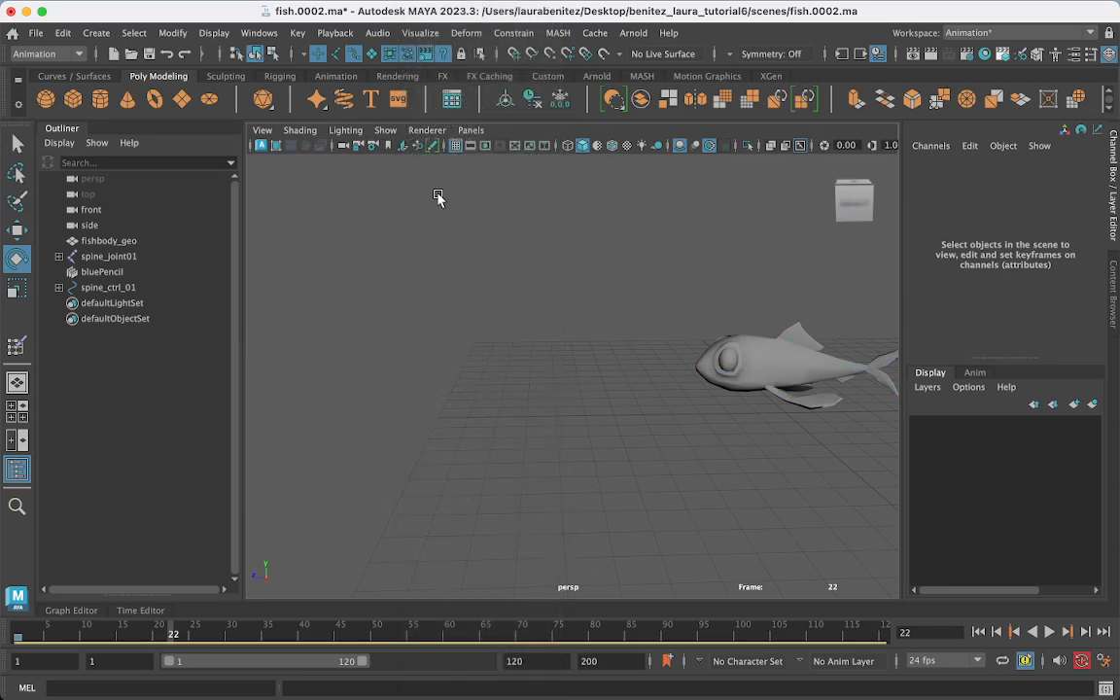
pyautogui.click(383, 130)
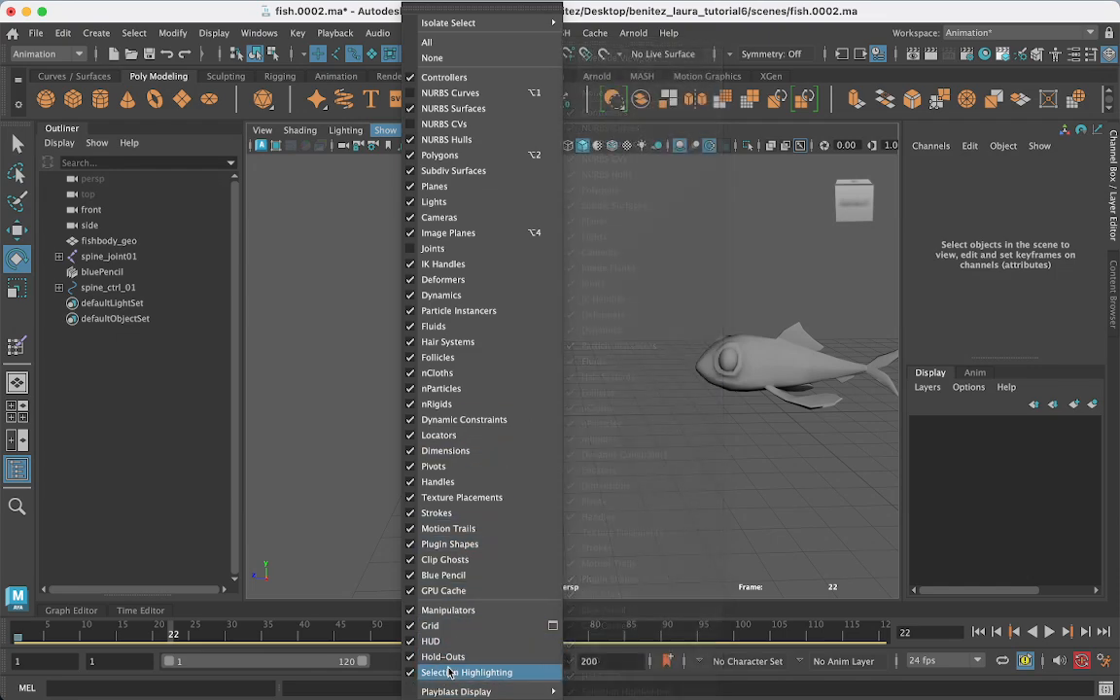
pyautogui.click(442, 630)
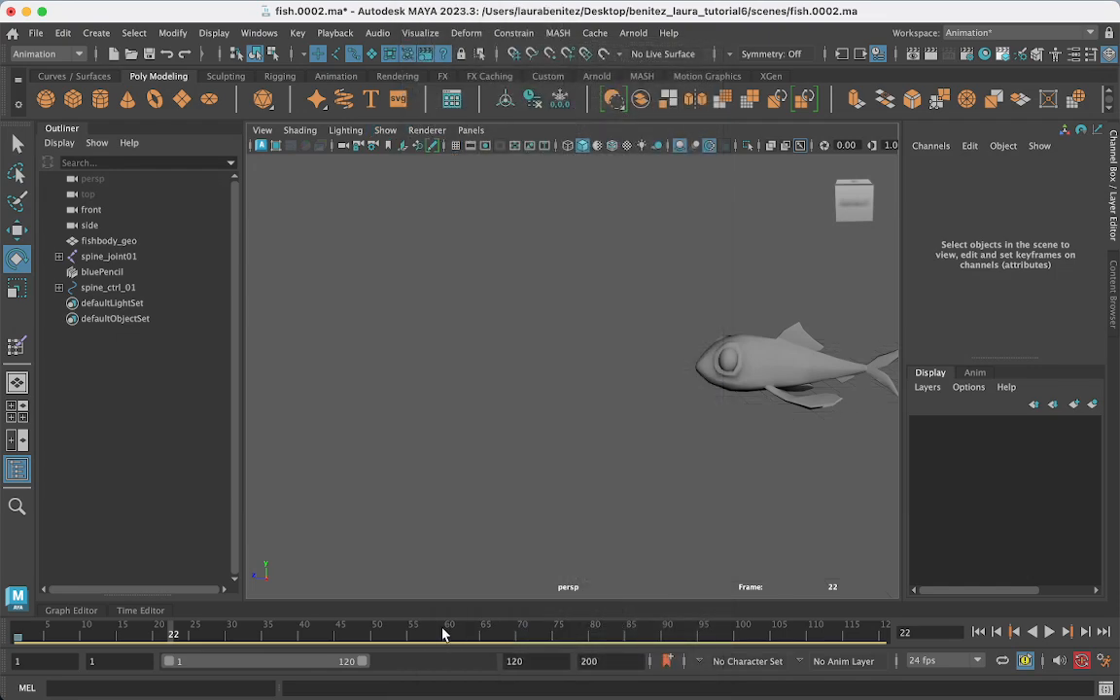
# Create a playblast of the fish animation, play the resulting fish.mov and minimize its window
pyautogui.rightClick(412, 631)
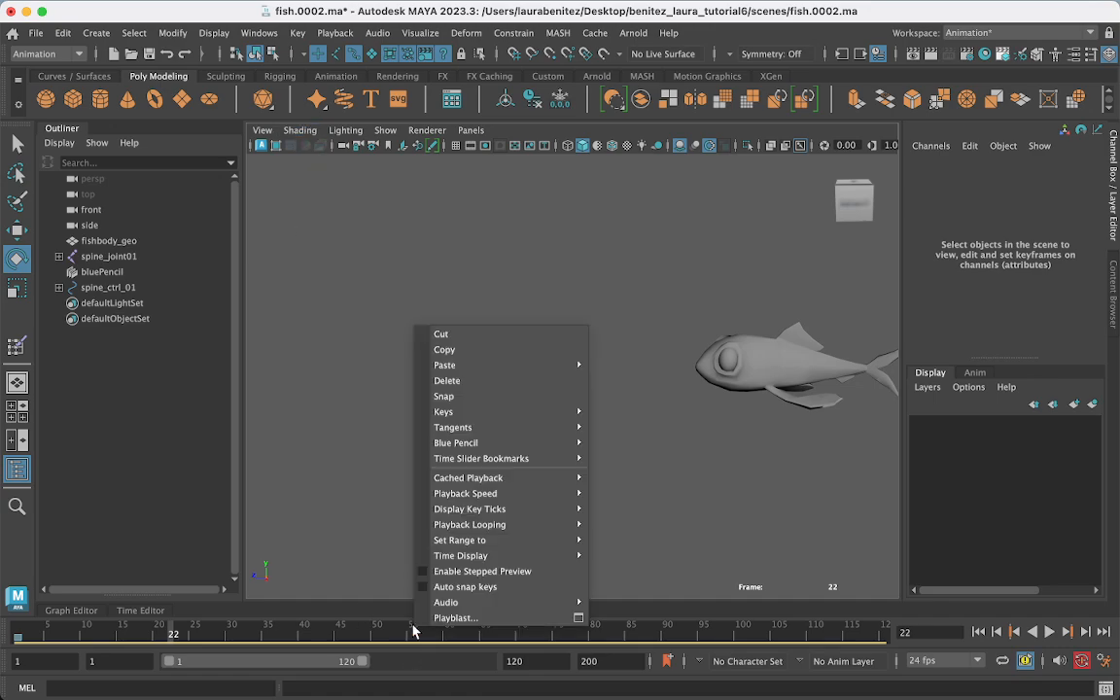
pyautogui.click(505, 619)
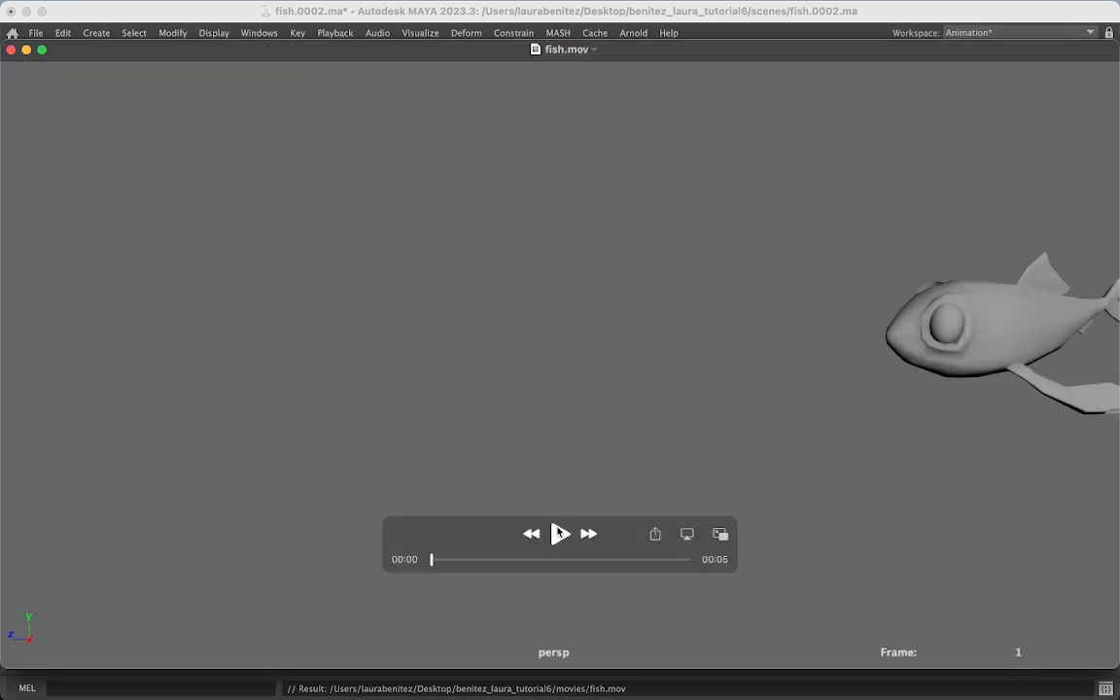
pyautogui.click(560, 537)
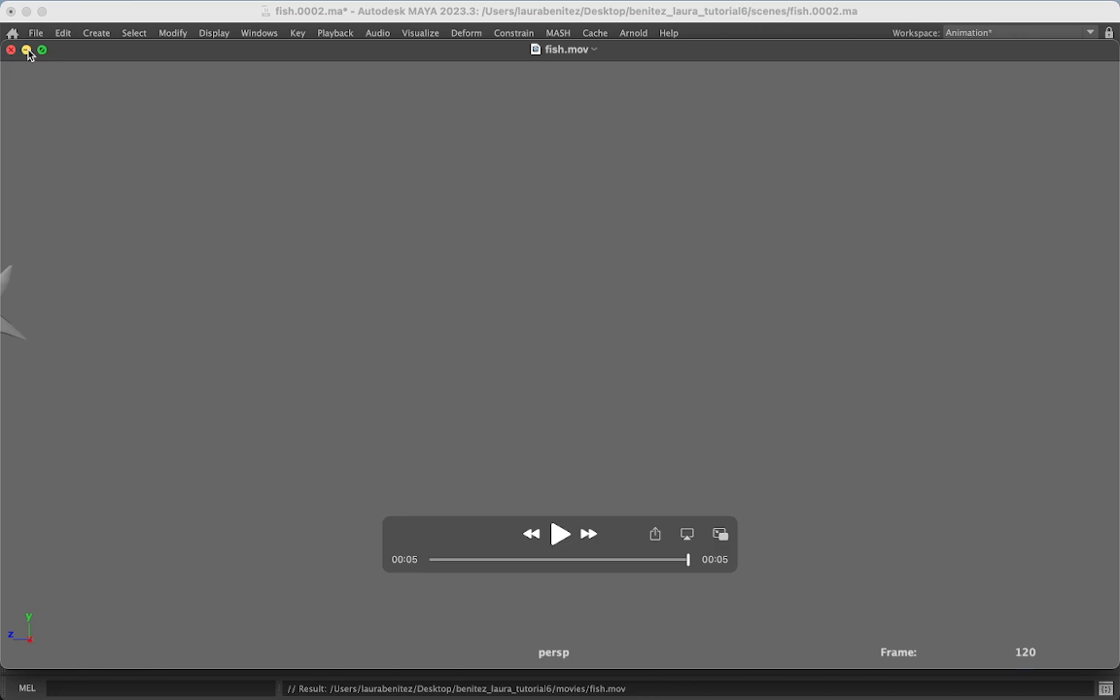
pyautogui.click(26, 50)
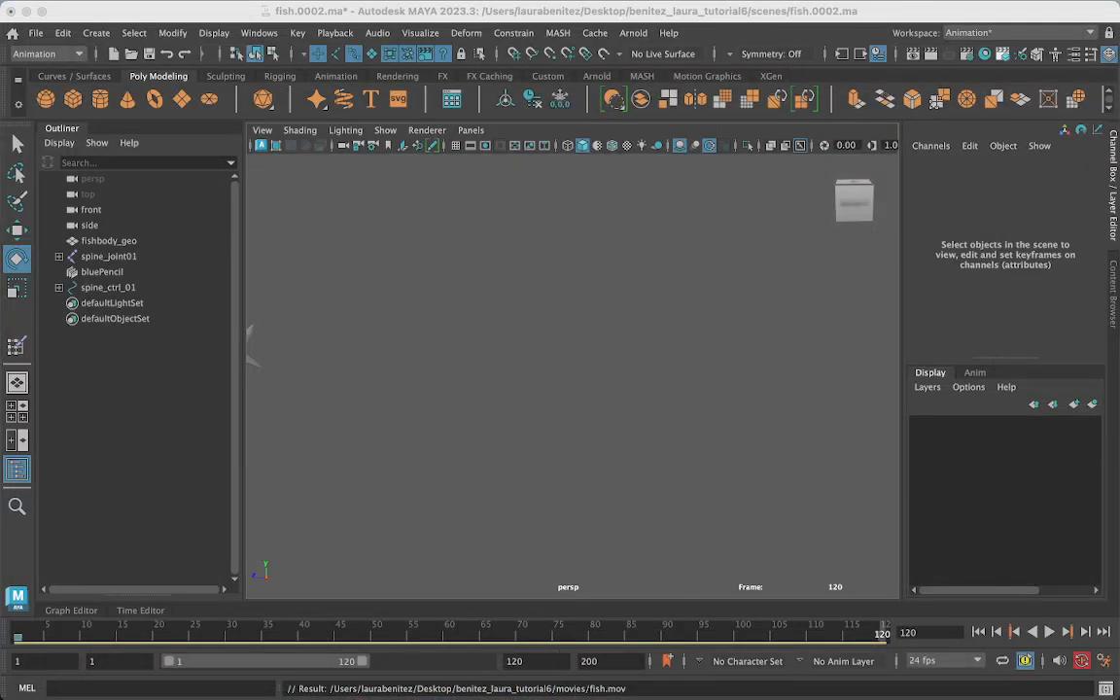